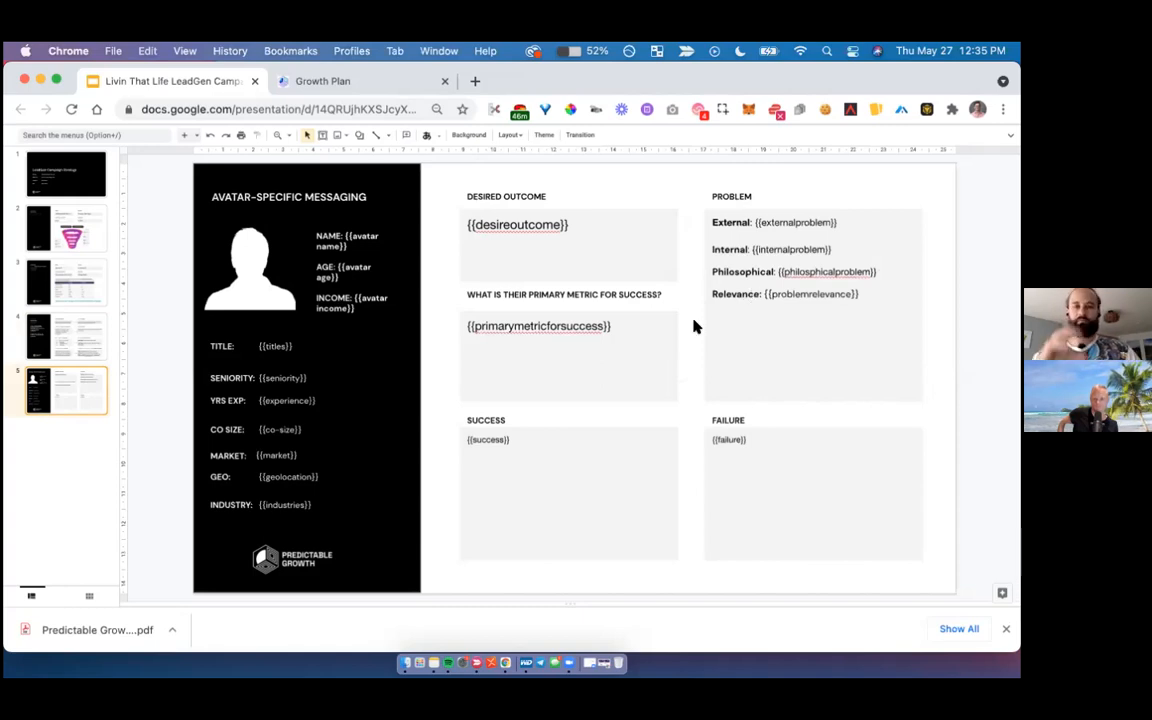
- Review the campaign messaging map on slide 4 and compare it with the growth targets on the Growth Plan page
click(70, 338)
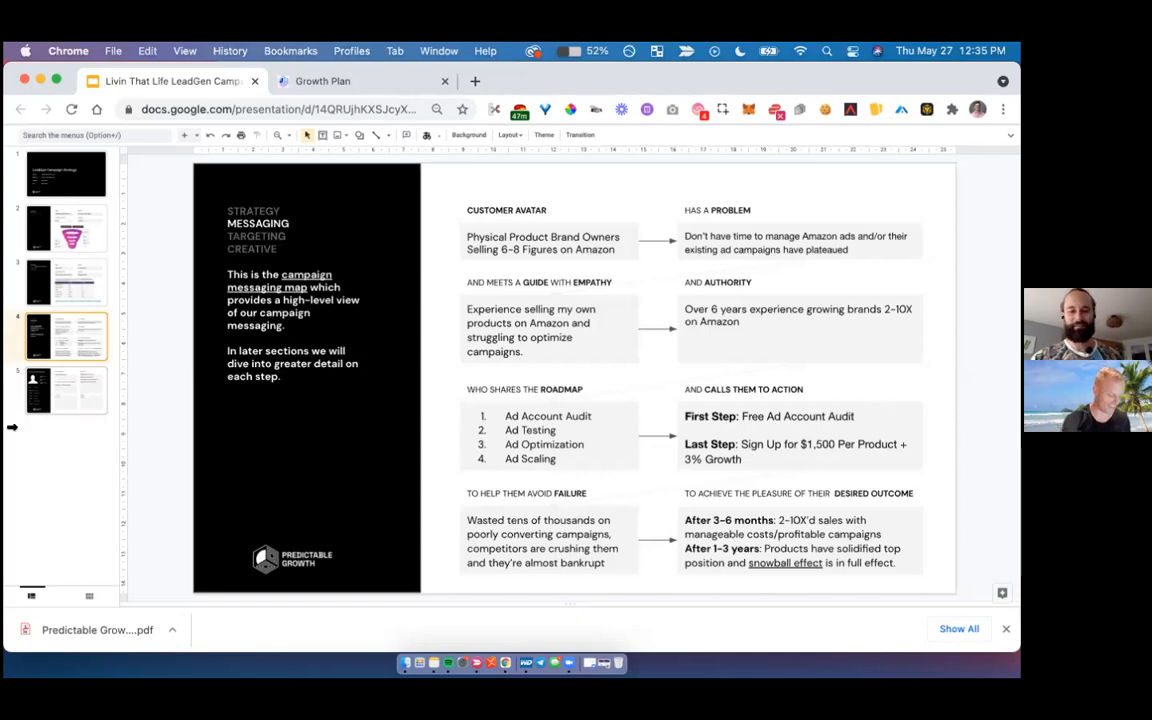
click(316, 83)
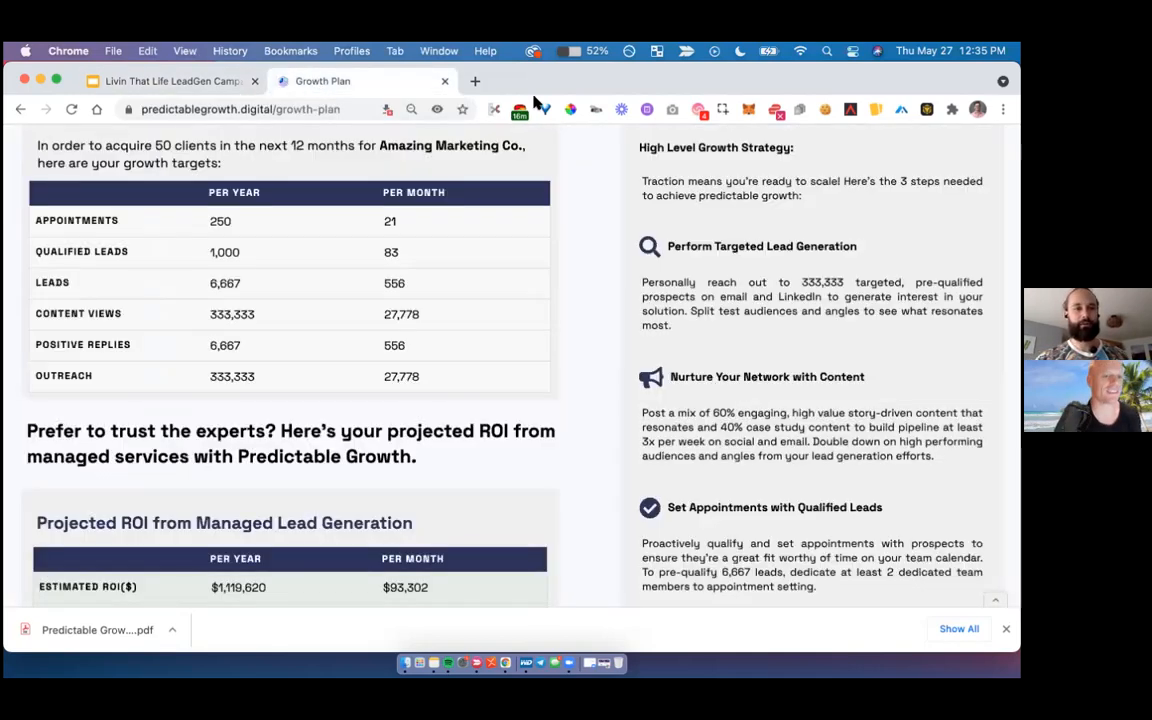
click(196, 78)
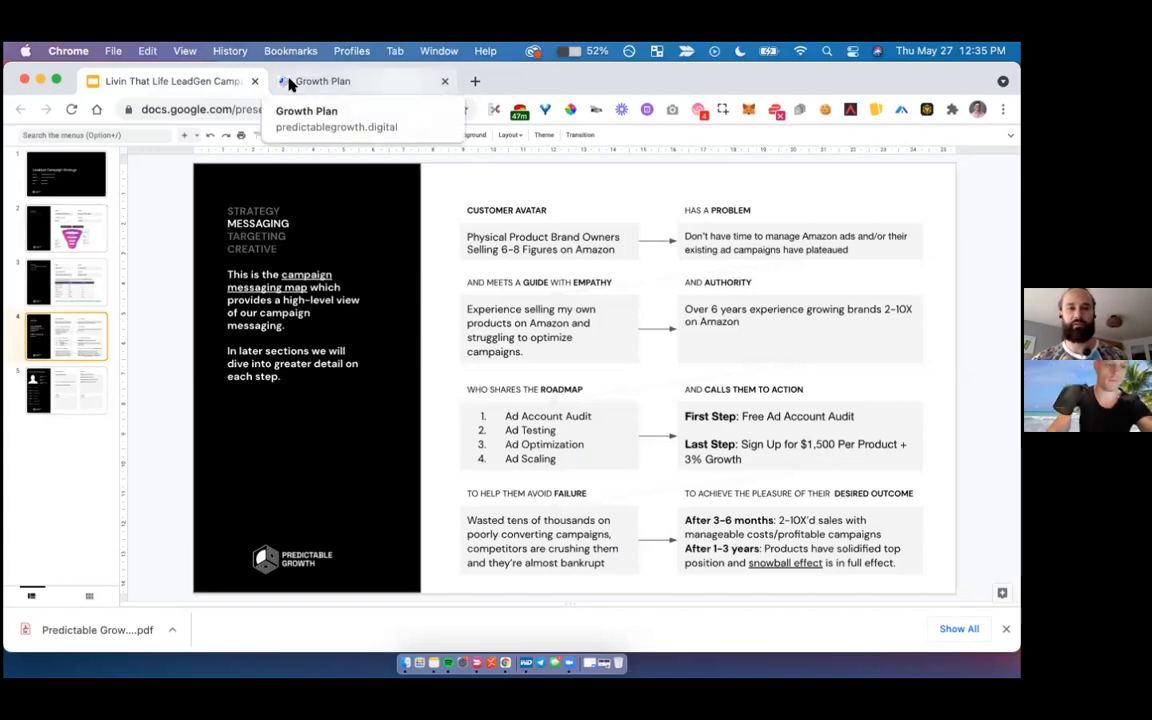
- Move the campaign presentation into the browser window holding the copy documents and close the Growth Plan page
drag(529, 76, 565, 105)
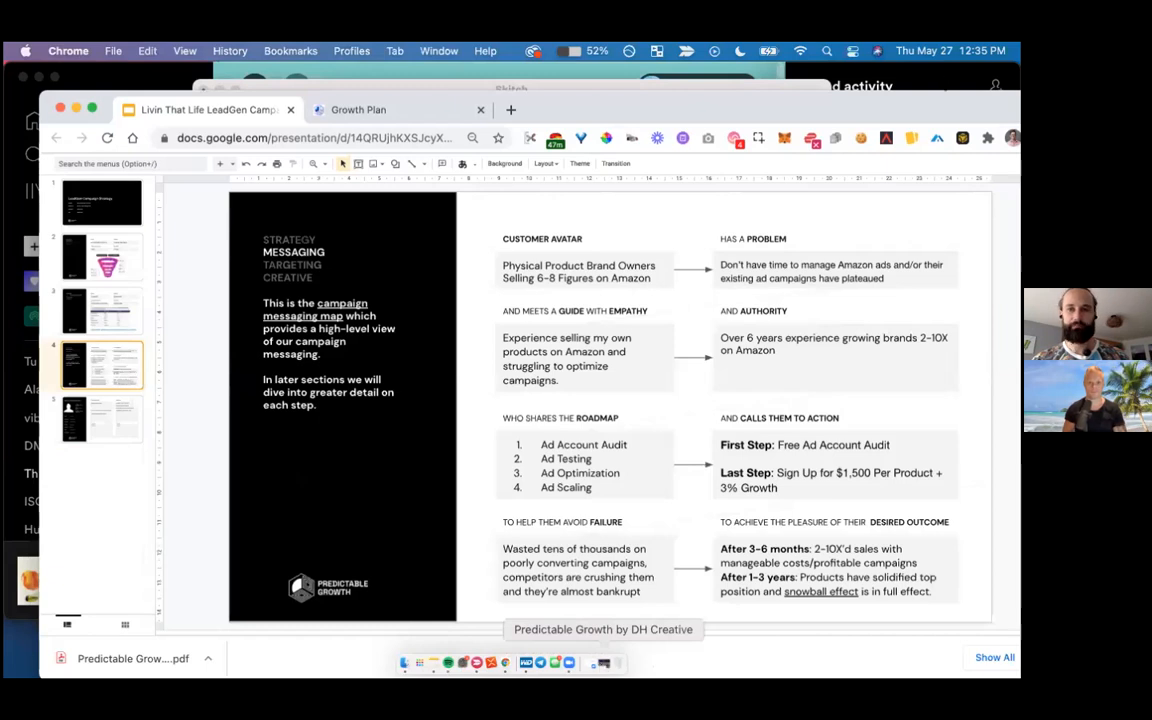
click(603, 663)
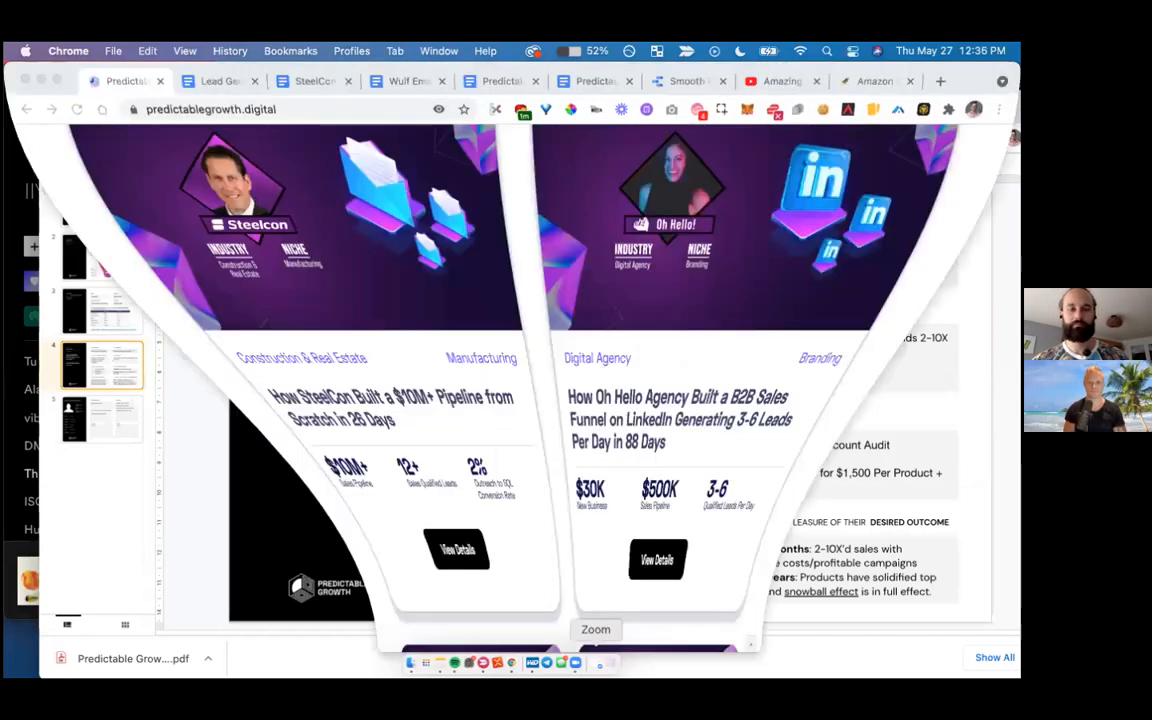
drag(336, 106, 352, 110)
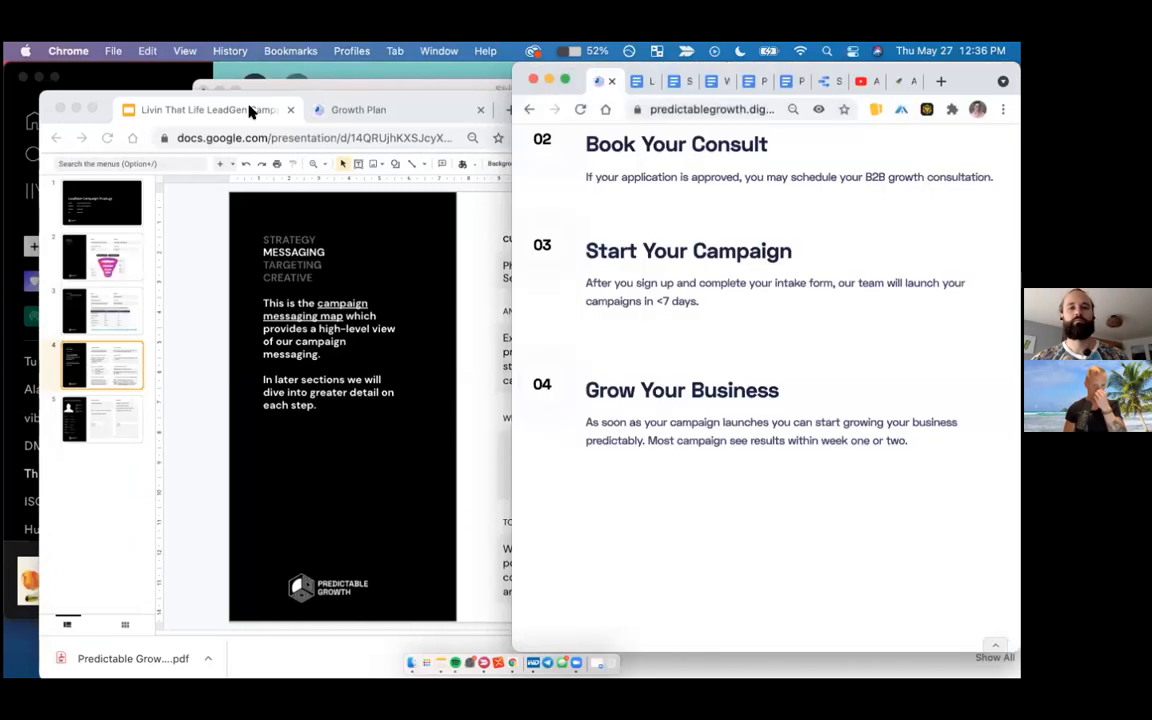
click(250, 108)
drag(584, 116, 606, 80)
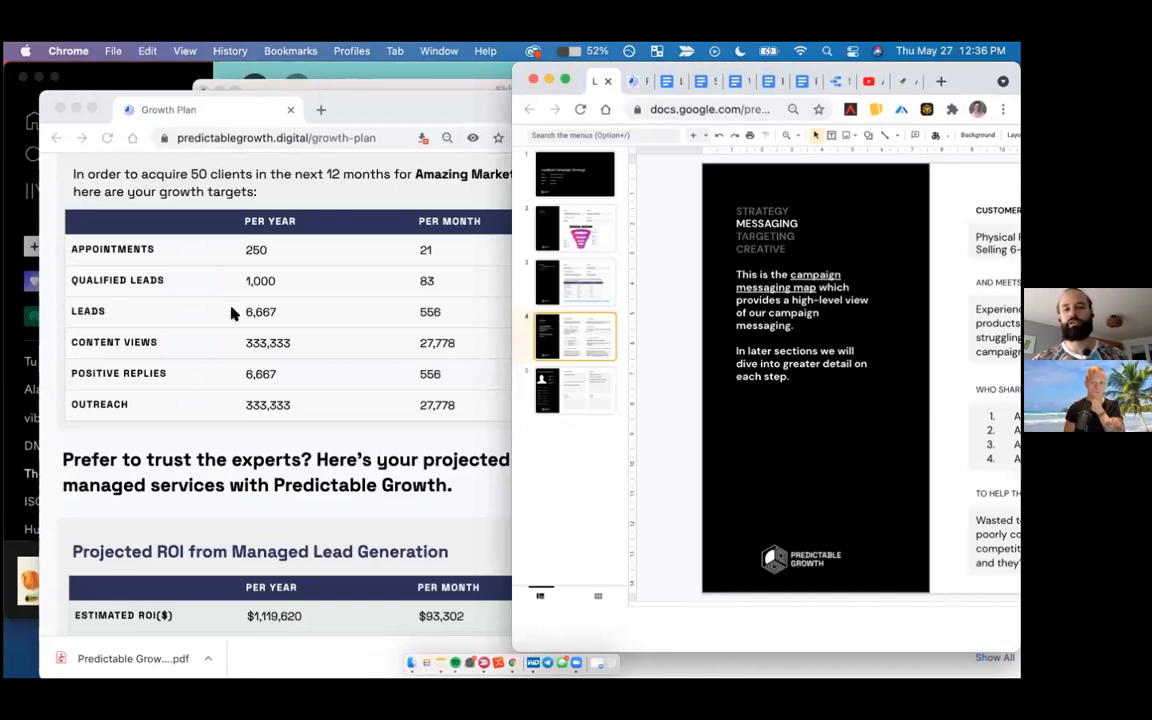
click(265, 139)
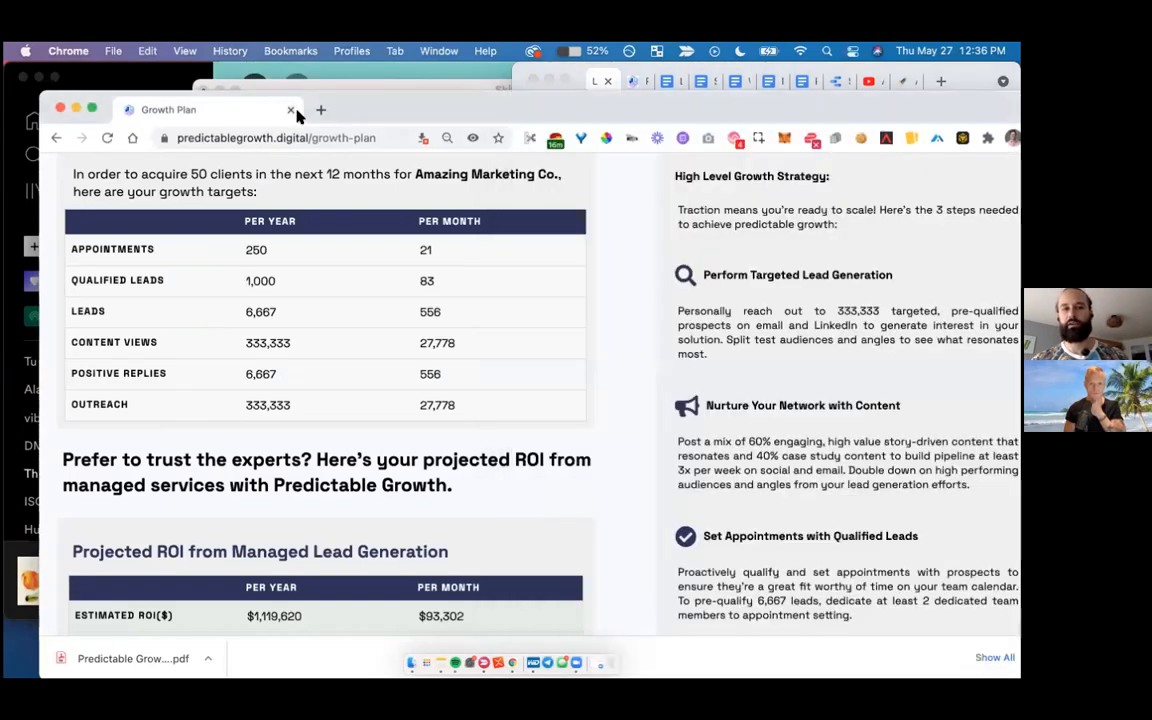
click(291, 111)
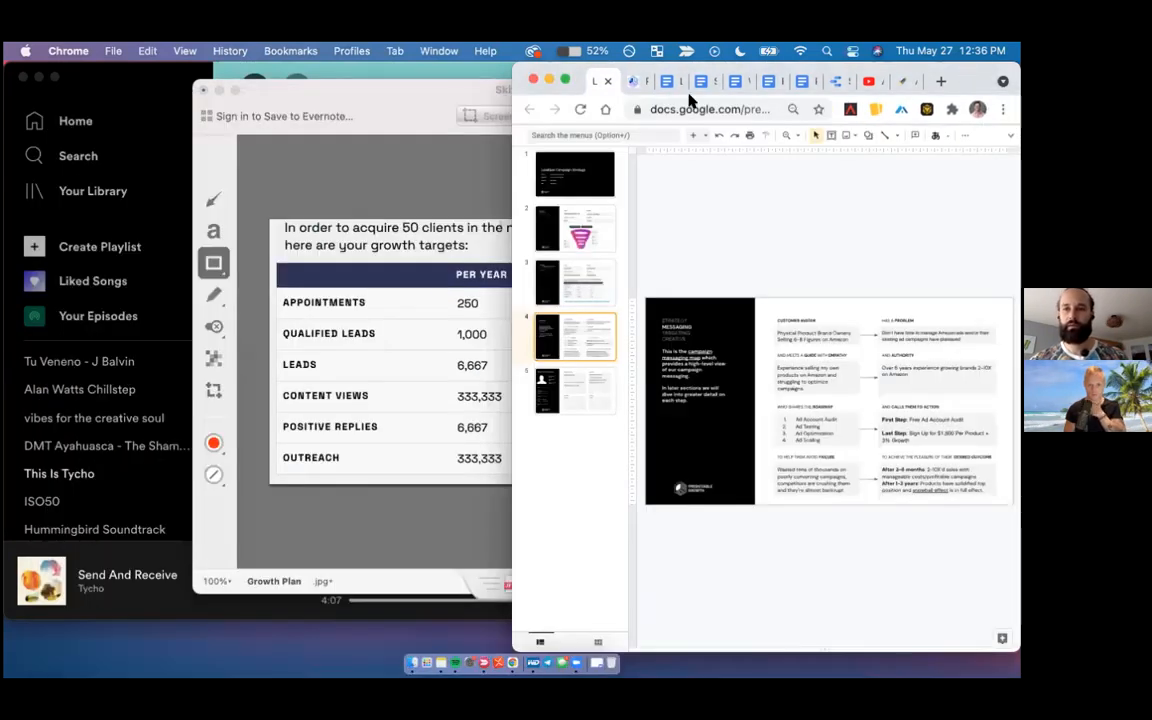
drag(968, 80, 699, 46)
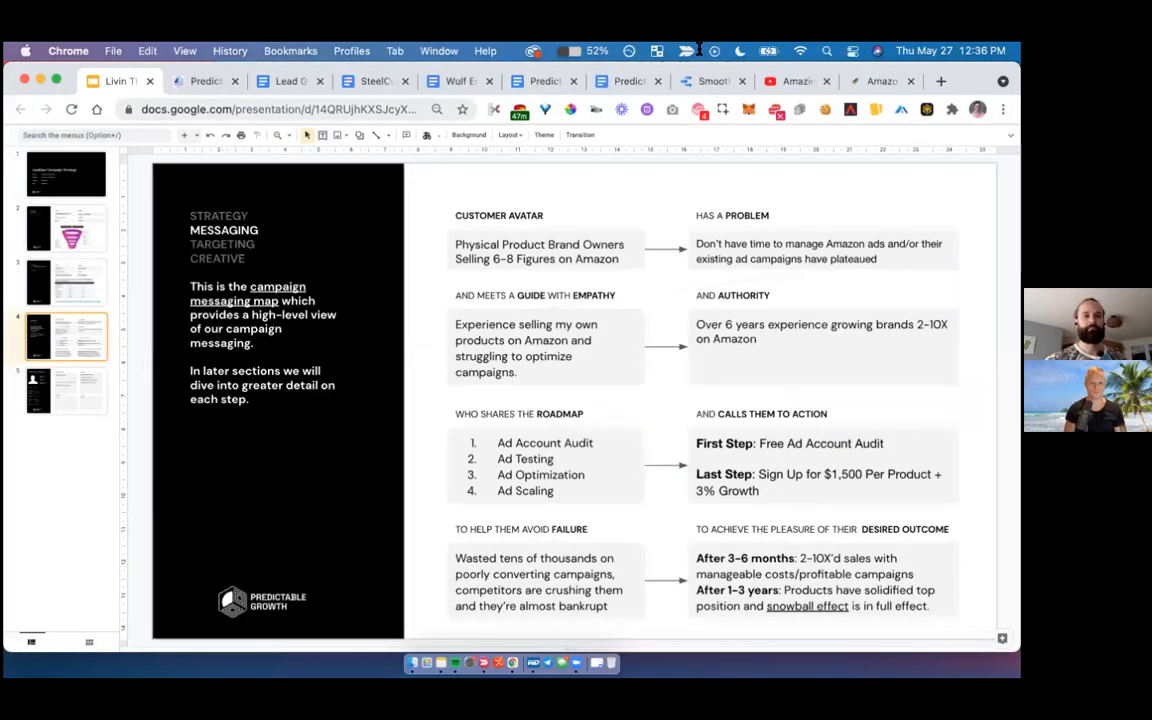
- Open the Lead Generation Copy document and underline the Email and Content Marketing entries in its table of contents
click(271, 82)
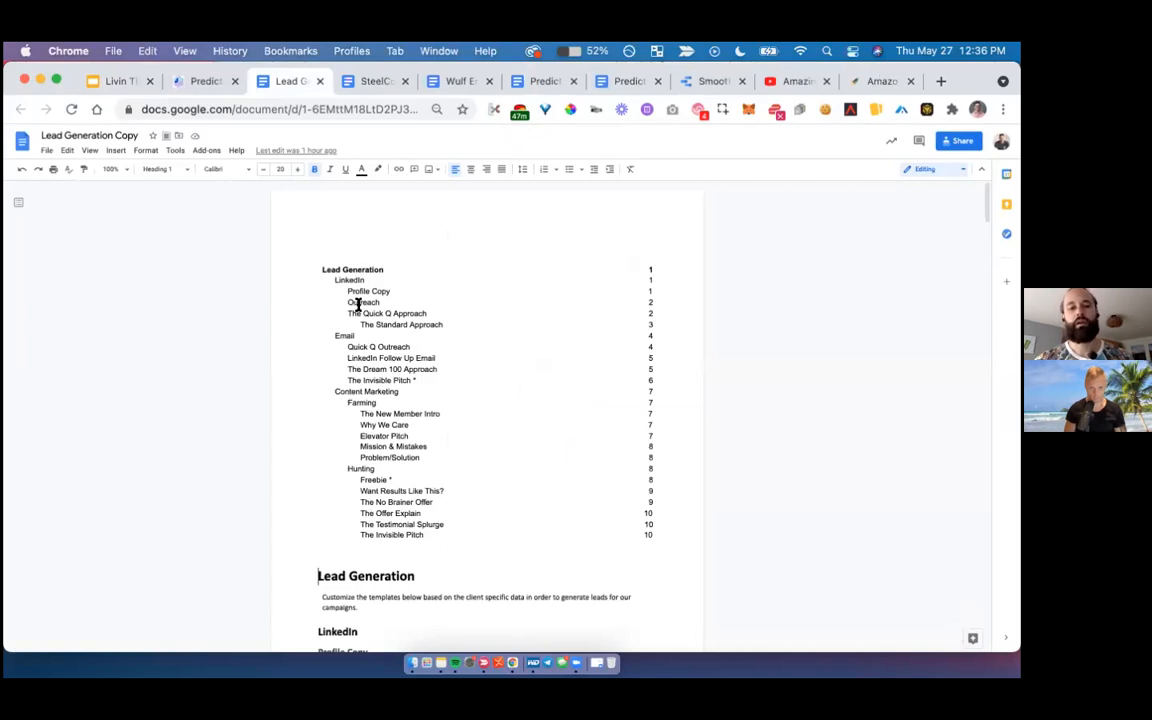
triple_click(339, 335)
key(super+u)
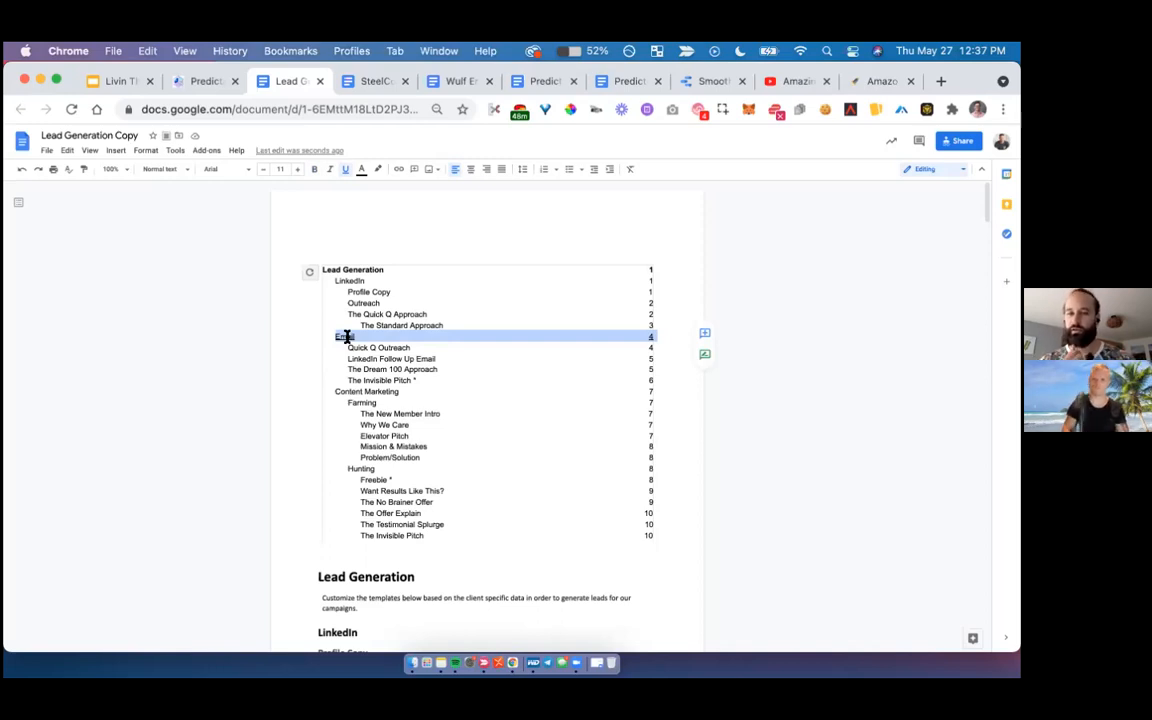
click(369, 390)
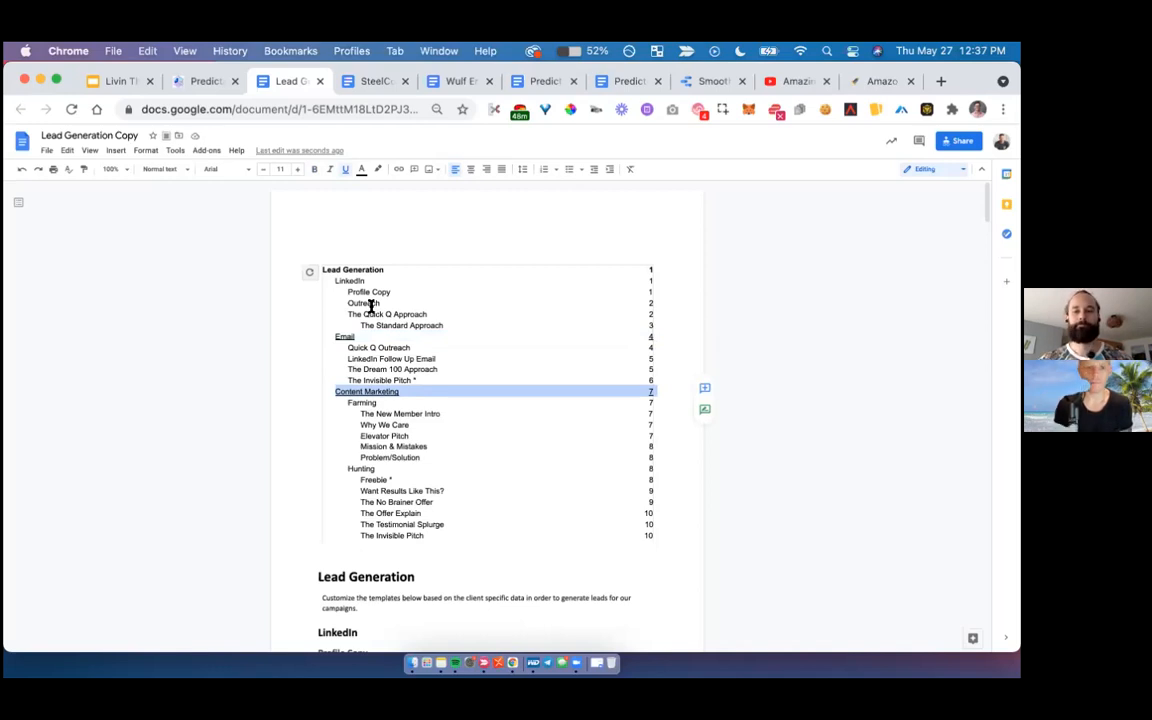
- Go to the LinkedIn Profile Copy section and set the document zoom to 150%
scroll(370, 306, down, 3)
scroll(370, 306, down, 2)
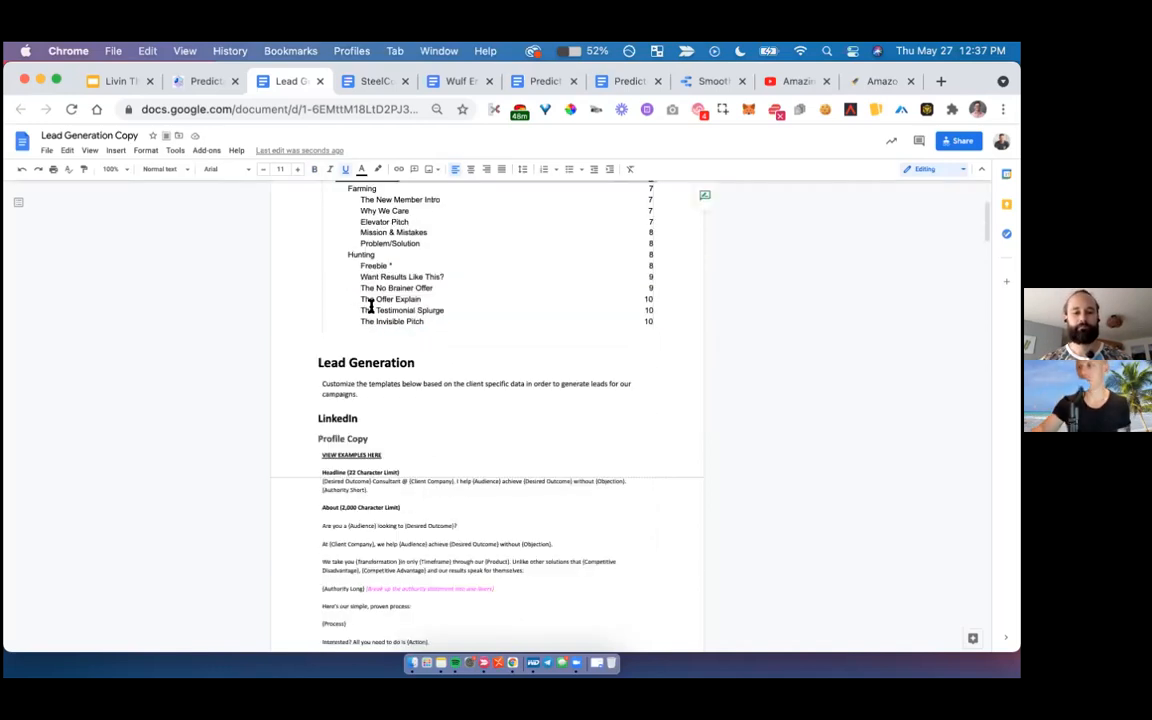
scroll(370, 306, down, 3)
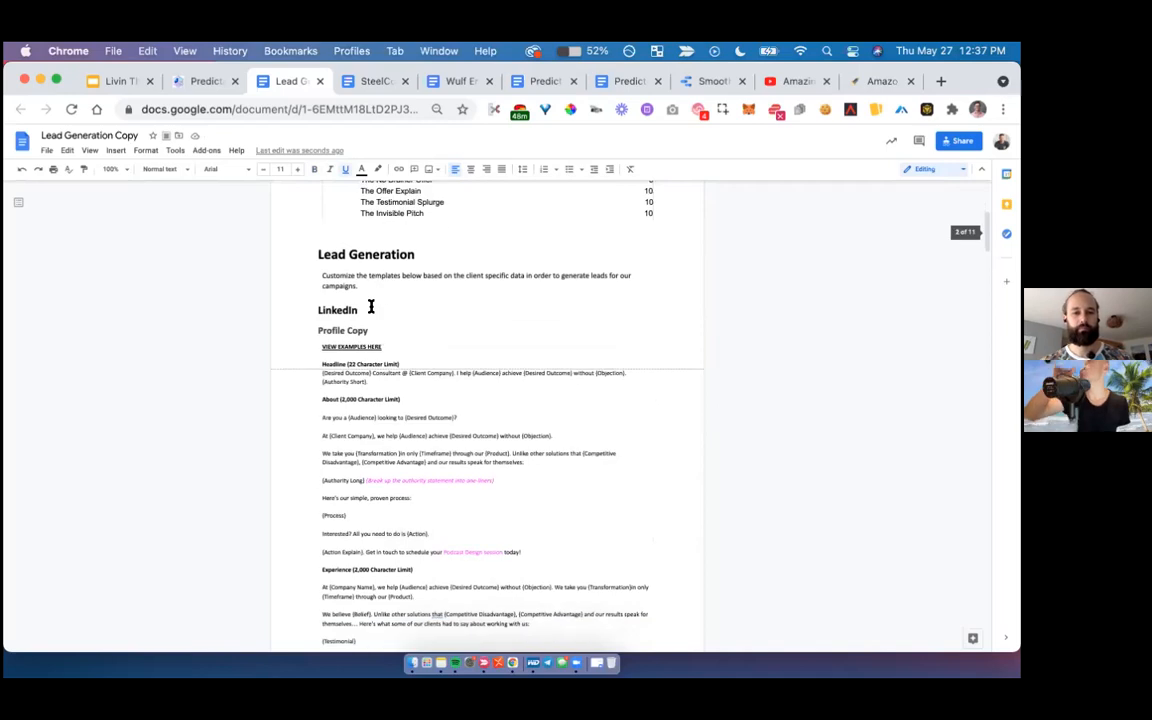
scroll(370, 306, down, 1)
scroll(370, 305, down, 1)
scroll(368, 310, up, 3)
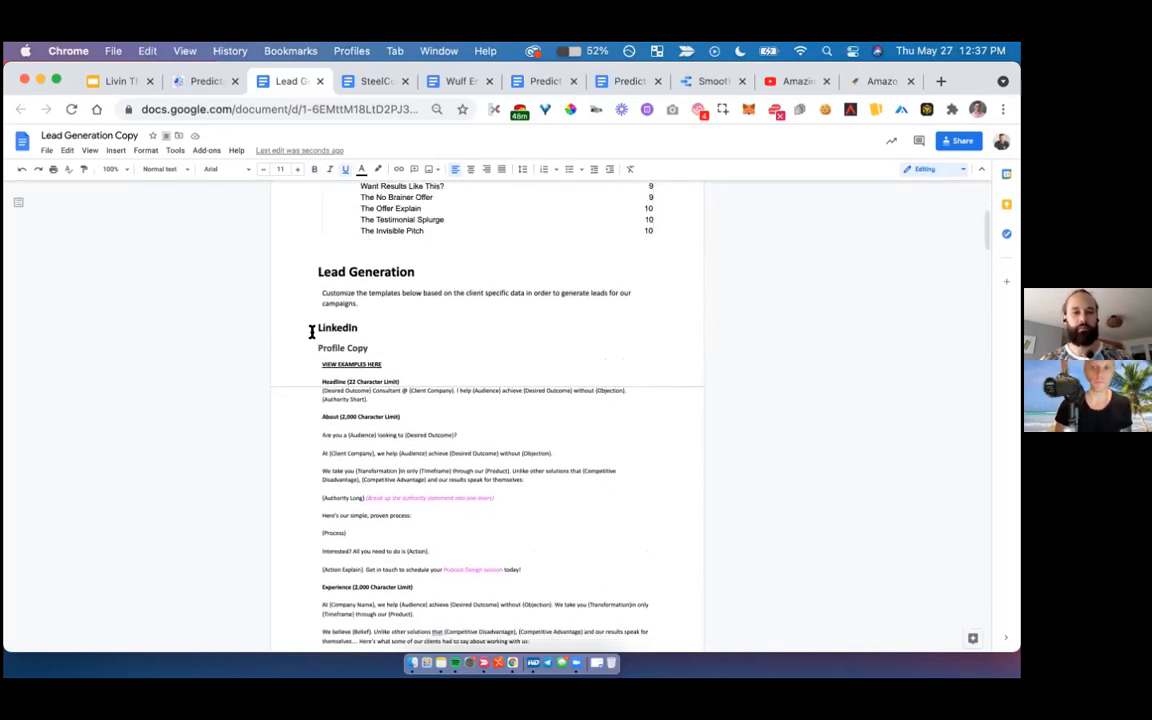
click(312, 328)
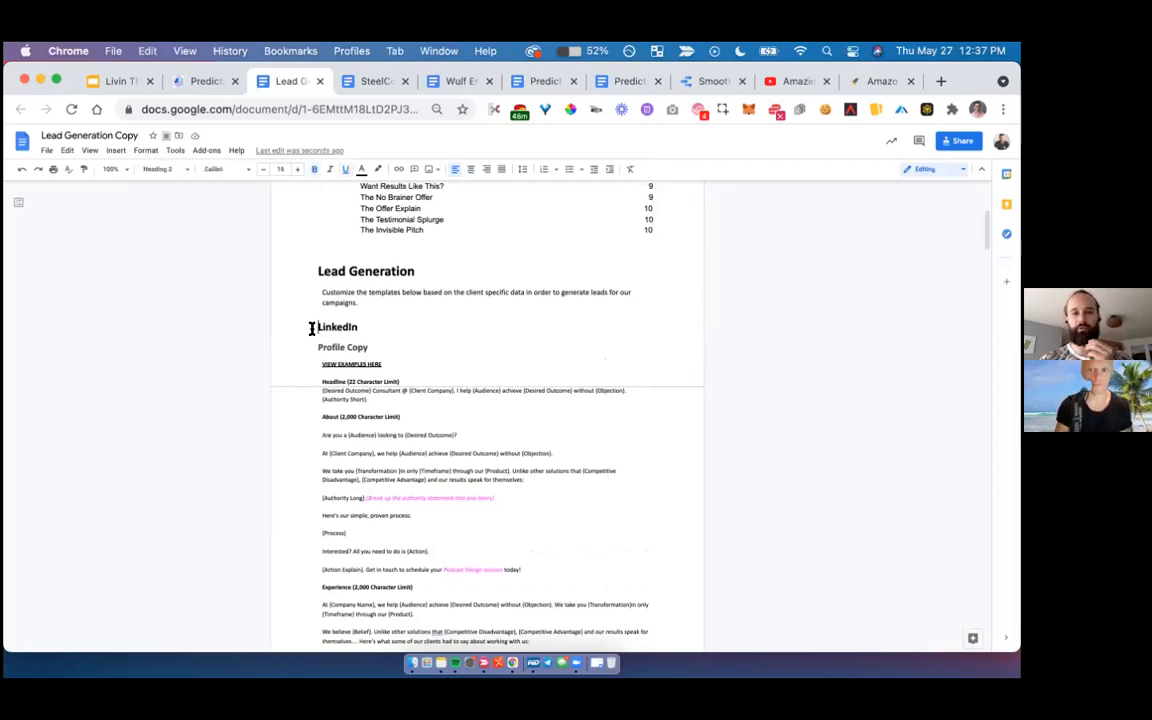
click(118, 169)
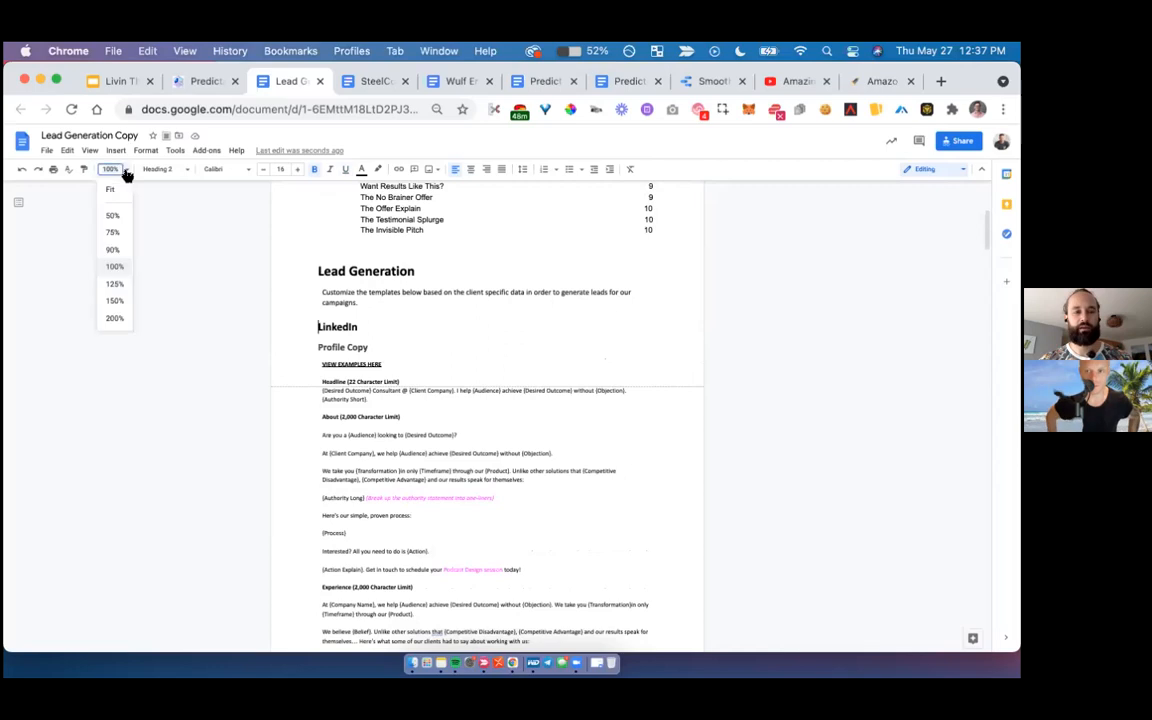
click(113, 302)
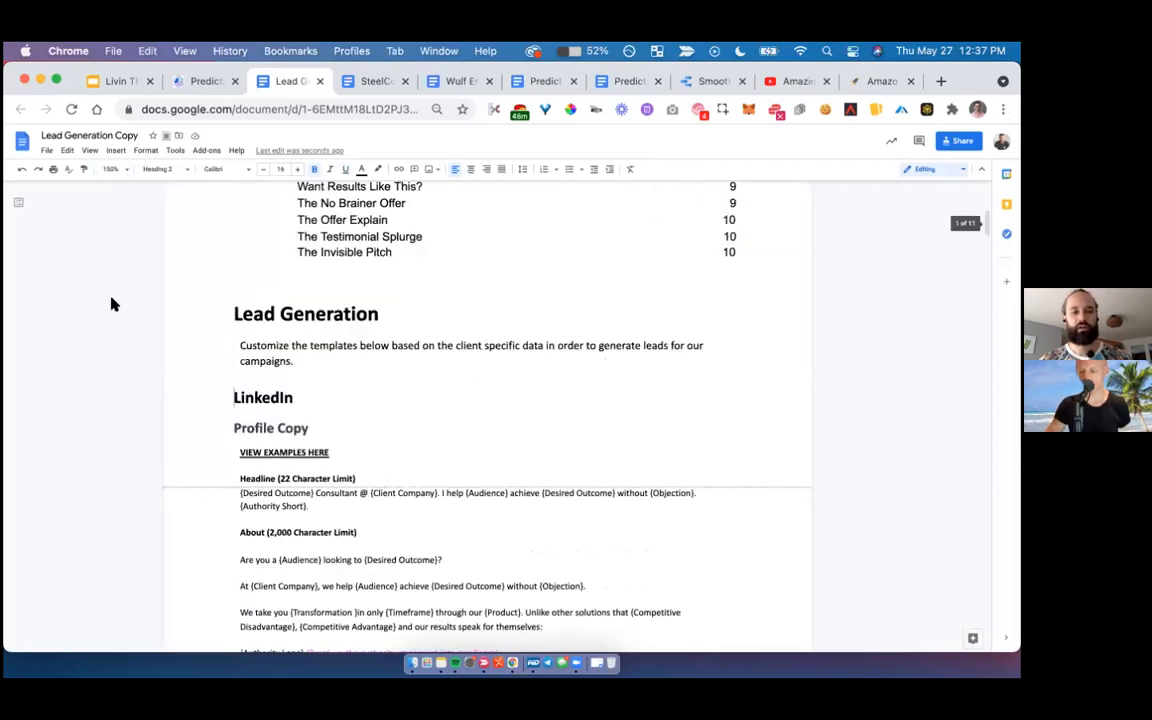
click(125, 171)
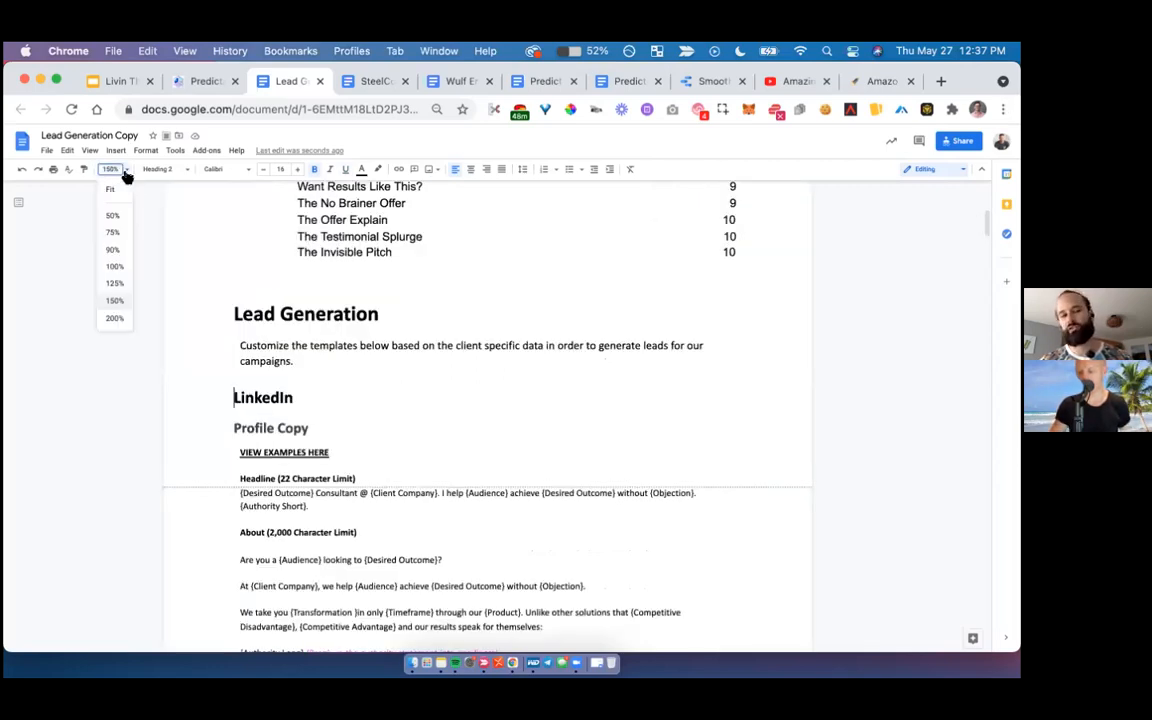
click(90, 430)
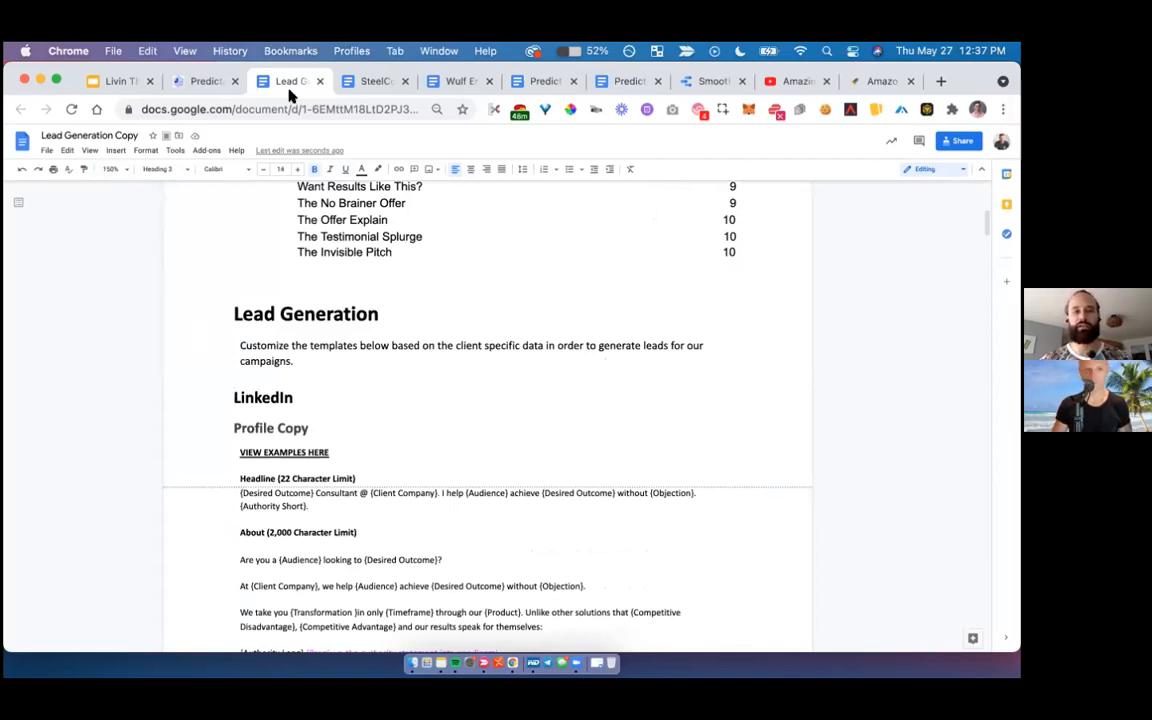
- Separate the Lead Generation Copy document and the campaign presentation into their own windows and tile them side by side
drag(301, 78, 470, 224)
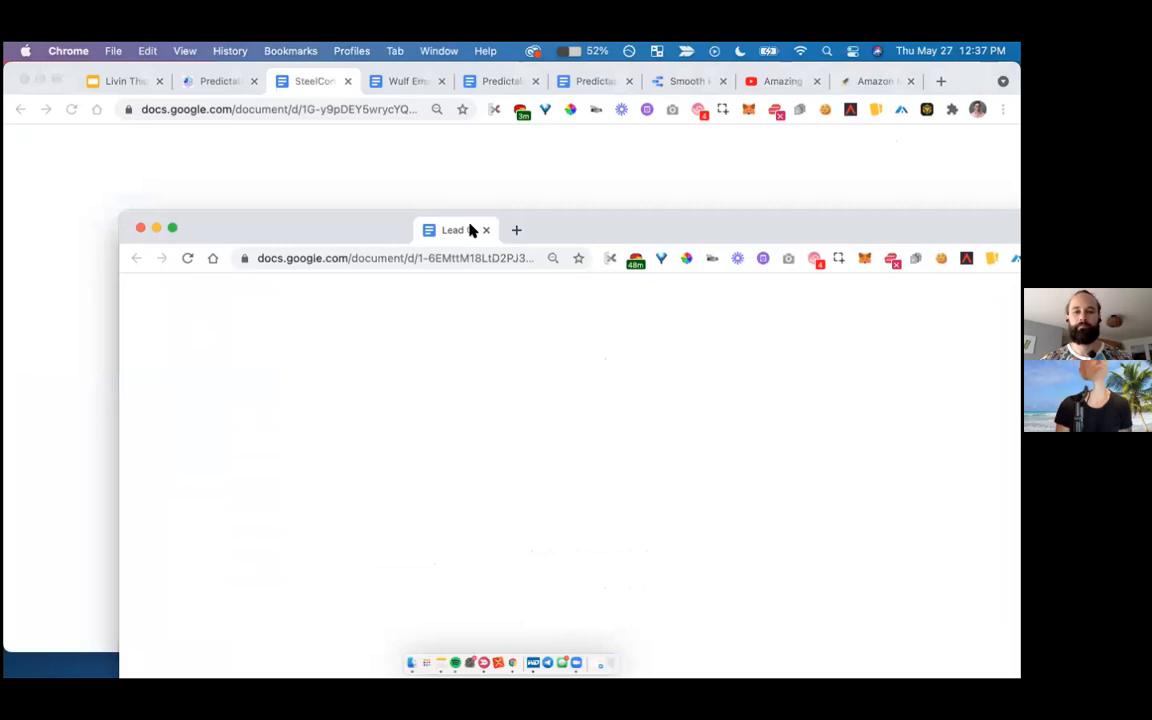
drag(580, 222, 1020, 272)
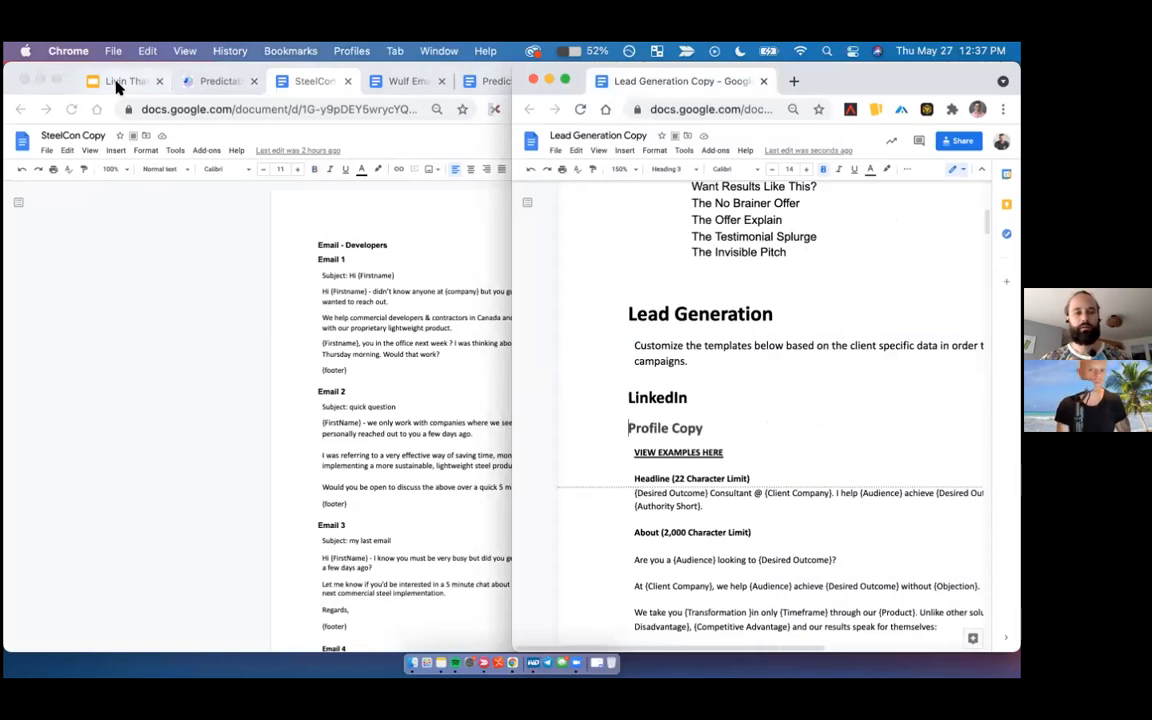
click(279, 148)
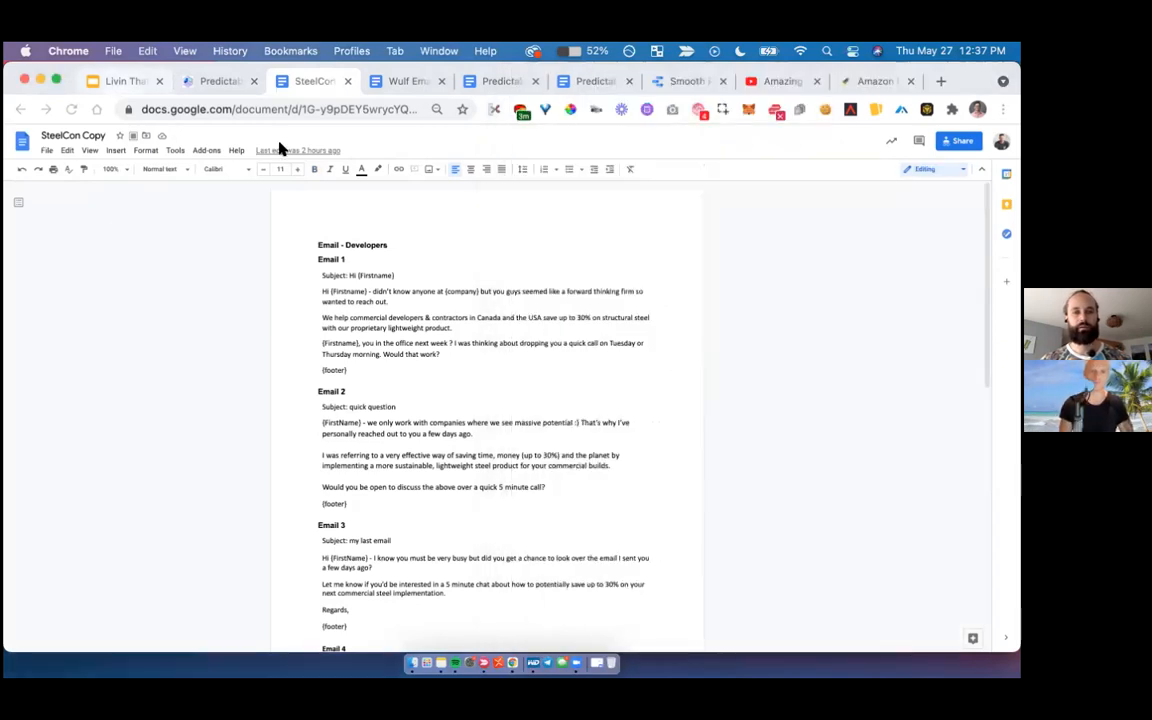
drag(117, 82, 279, 148)
click(41, 79)
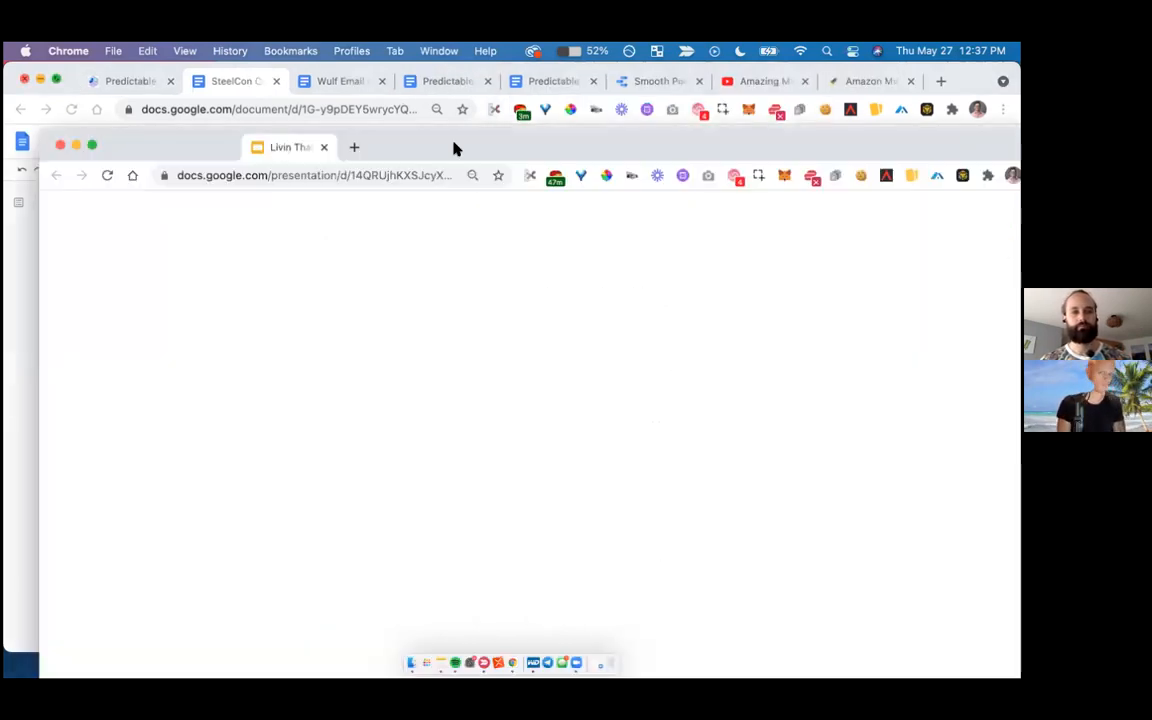
drag(456, 148, 12, 204)
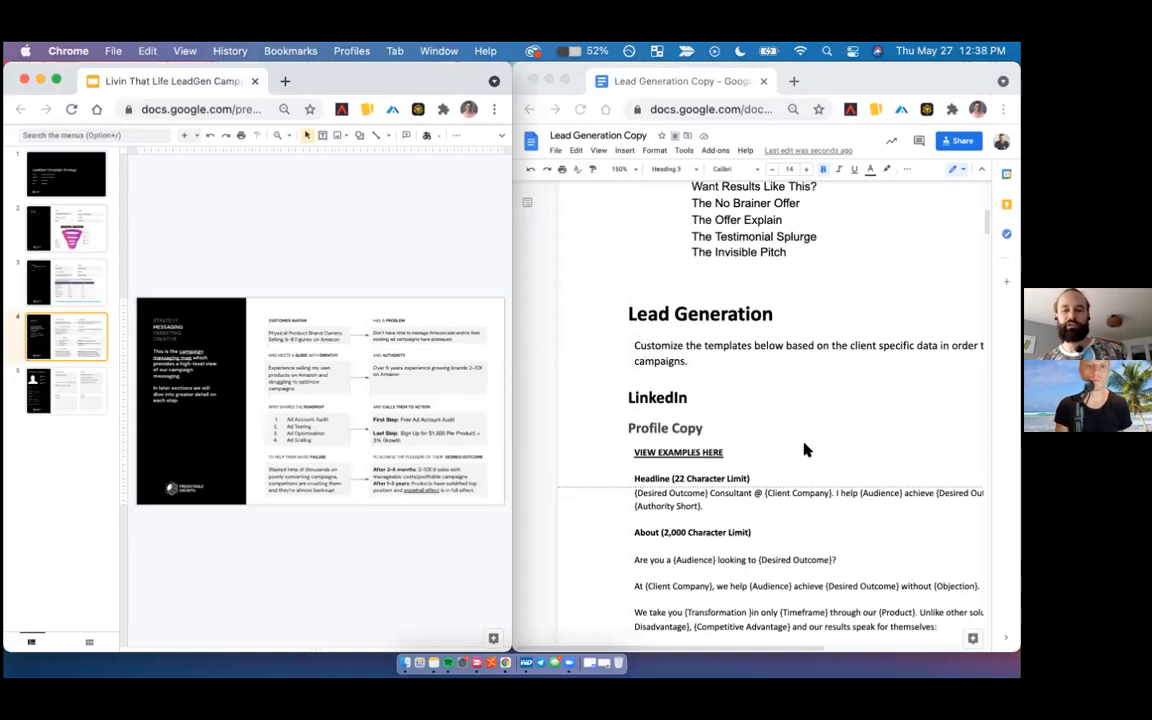
- Try to overwrite the {Desired Outcome} placeholder at the start of the LinkedIn headline template
scroll(805, 450, right, 3)
scroll(805, 450, right, 1)
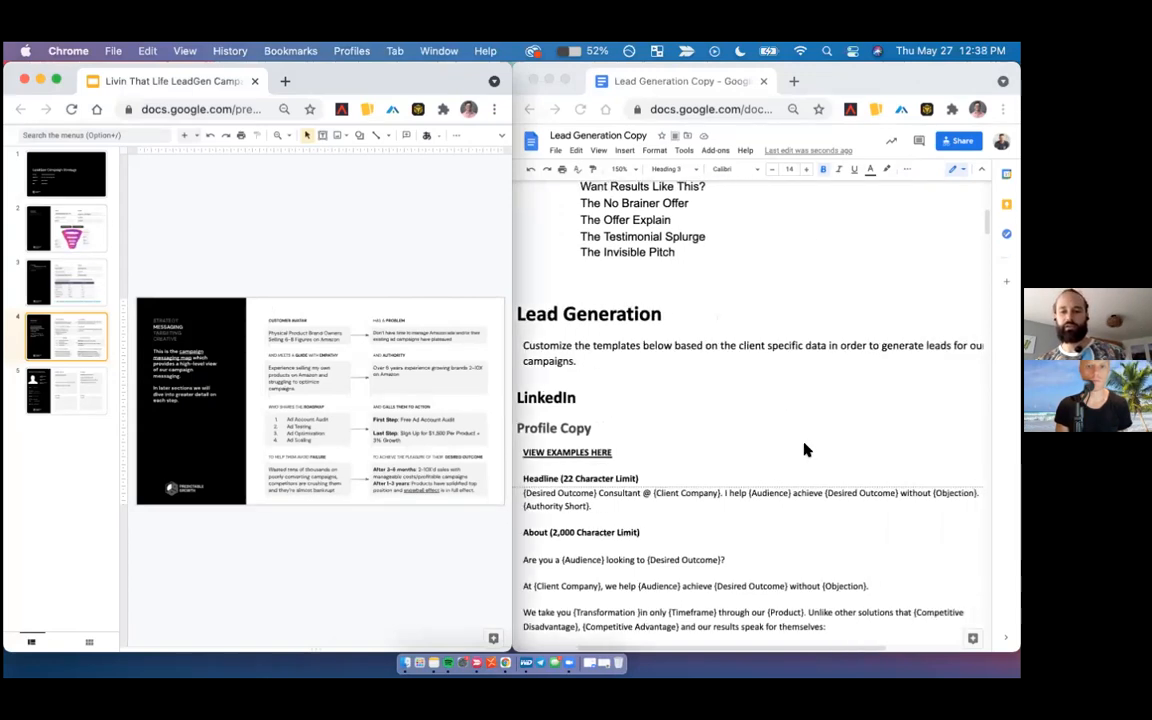
scroll(790, 448, down, 2)
click(670, 432)
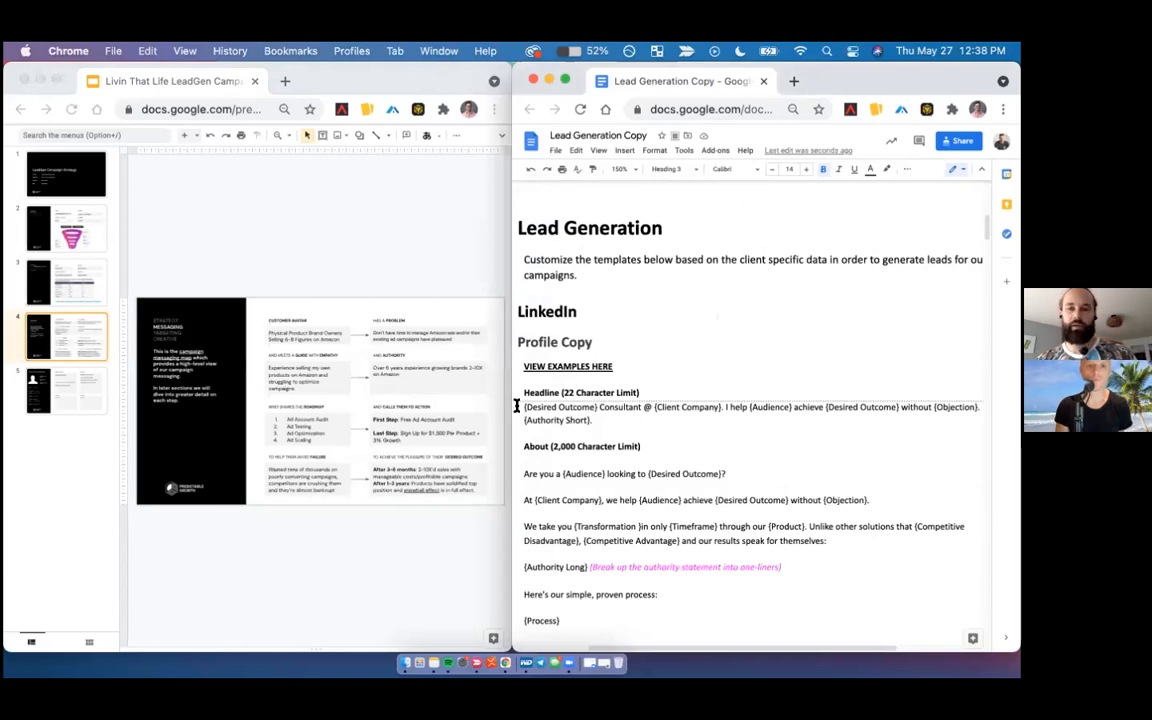
drag(597, 406, 524, 407)
key(ctrl+x)
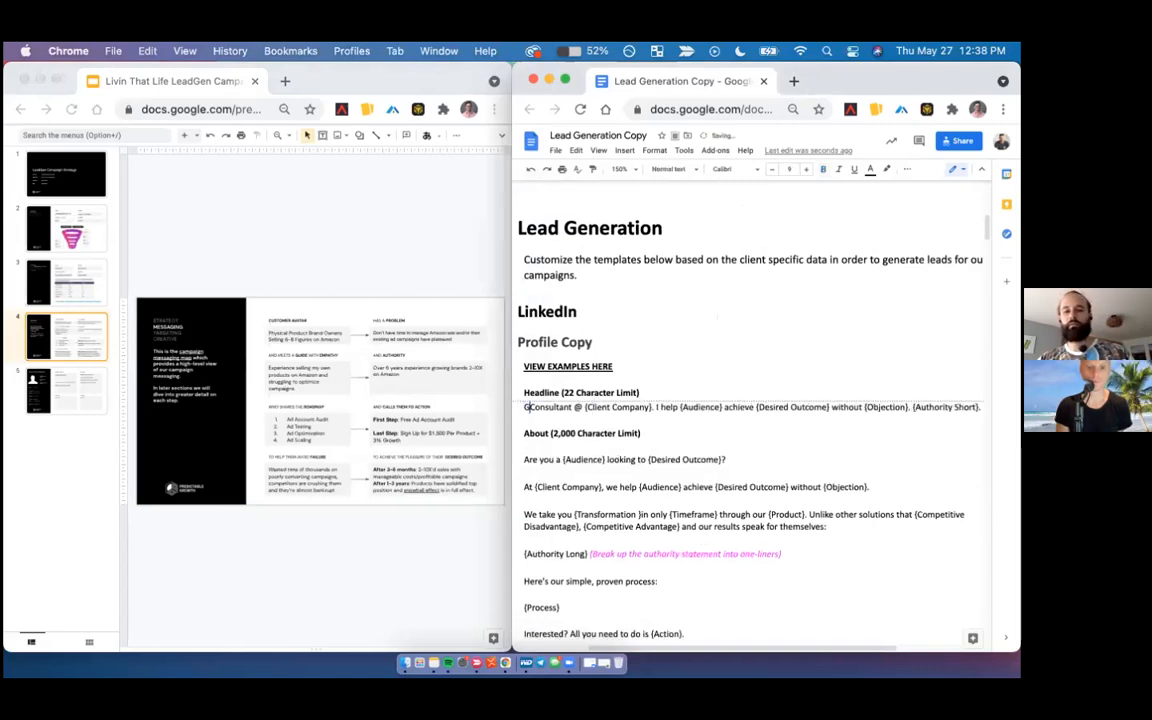
key(ctrl+z)
- Replace every {Desired Outcome} placeholder in the Lead Generation Copy document with "Amazon Growth"
click(787, 406)
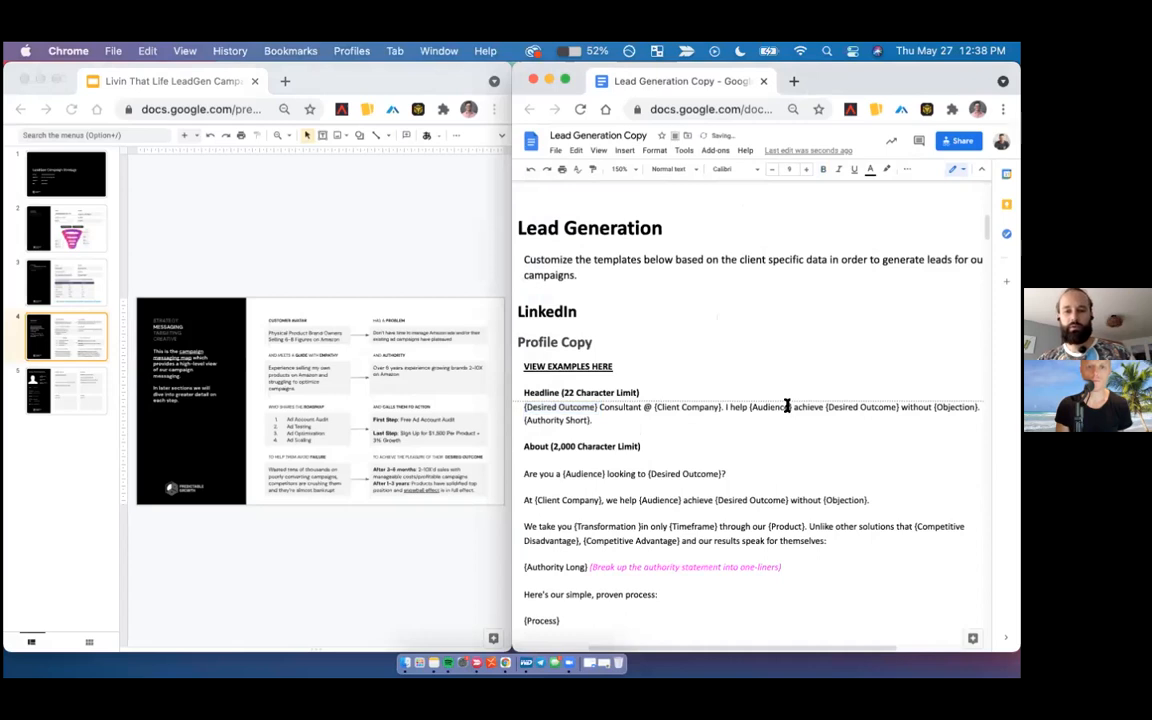
key(ctrl+f)
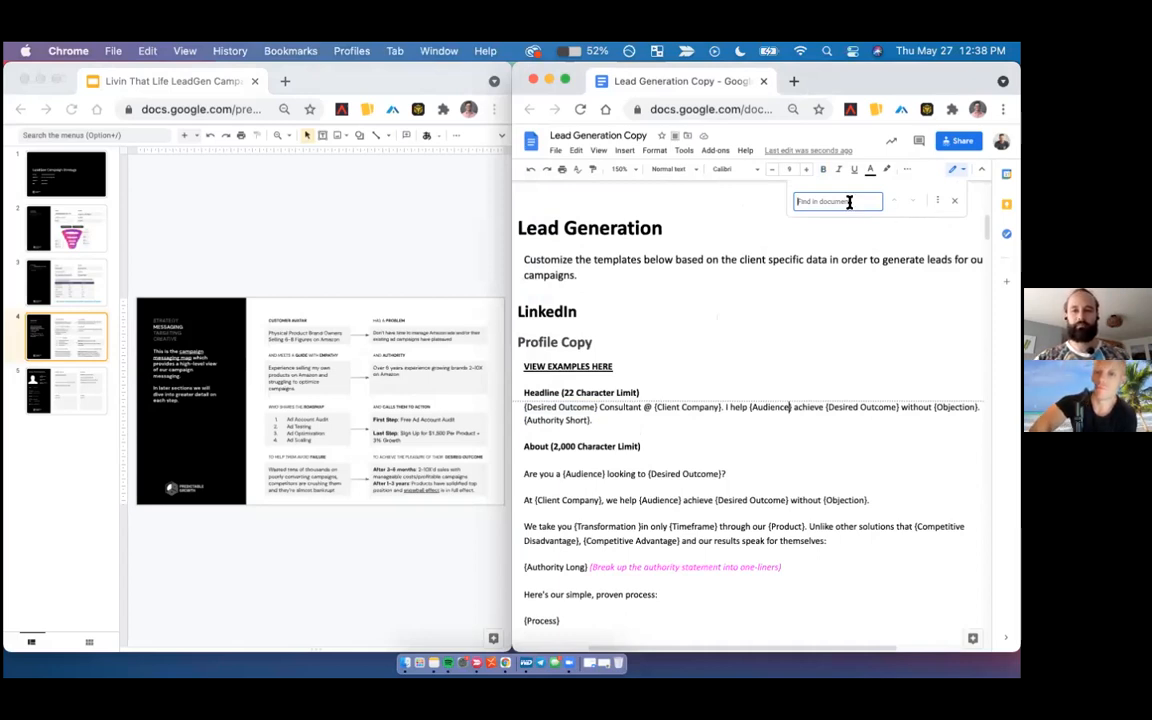
text({Desired Outcome})
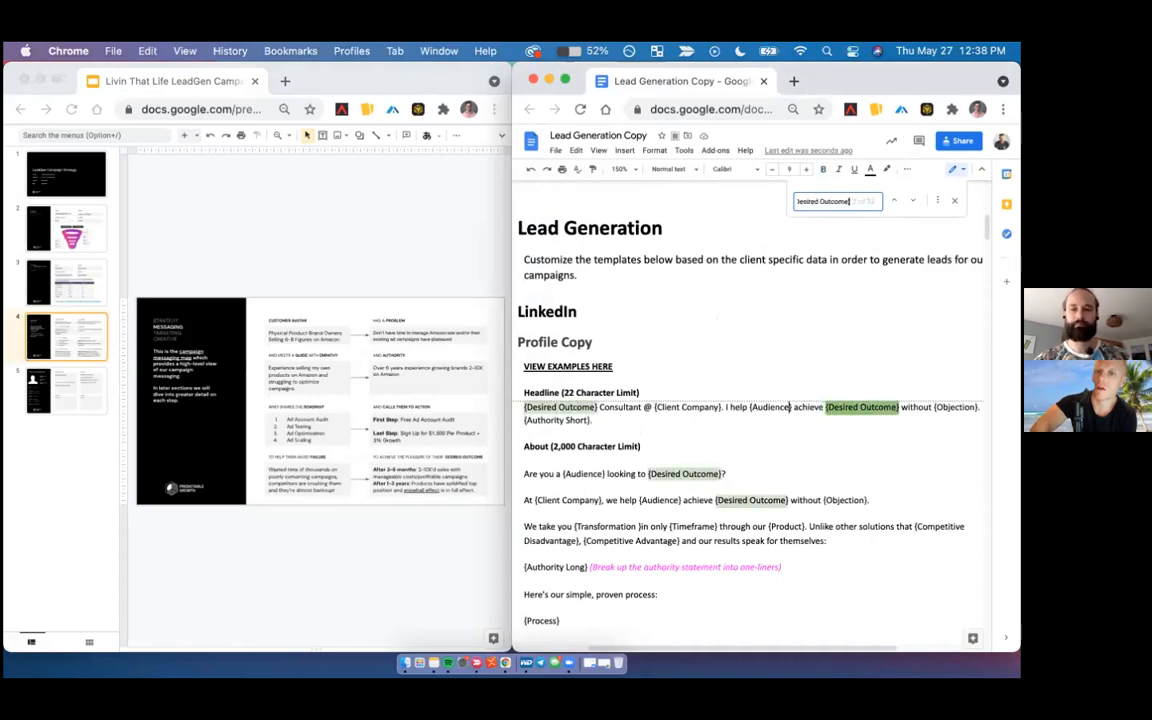
click(937, 200)
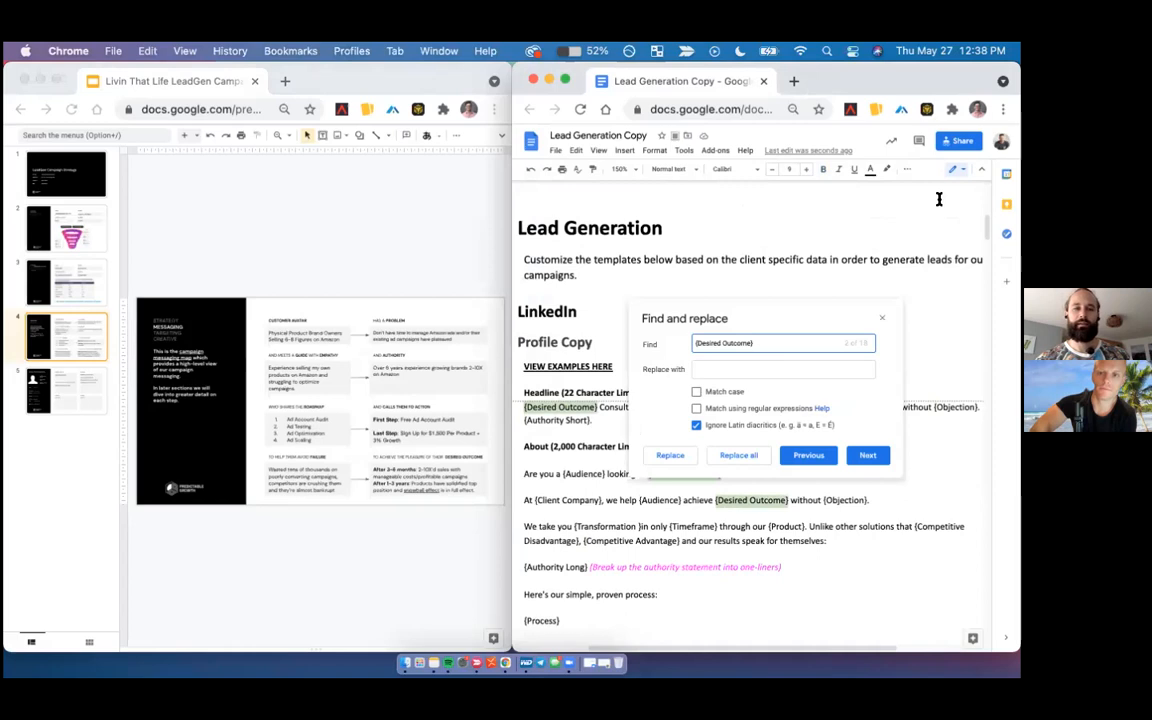
key(Tab)
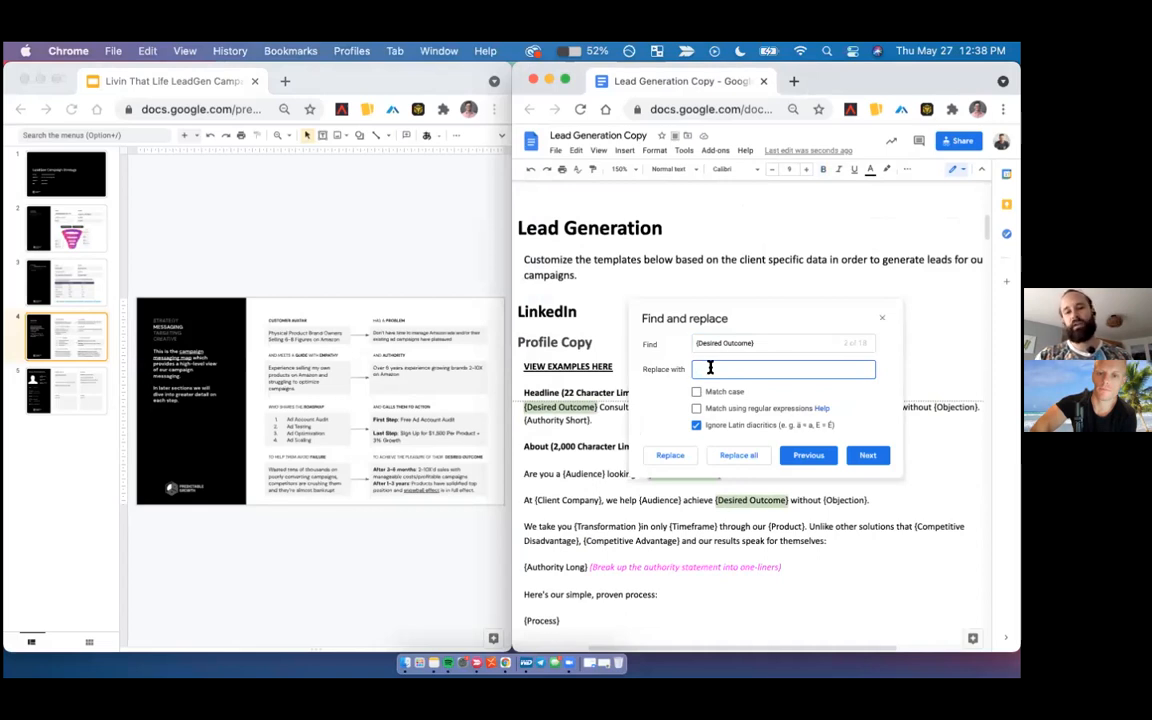
text(Amazon Growth)
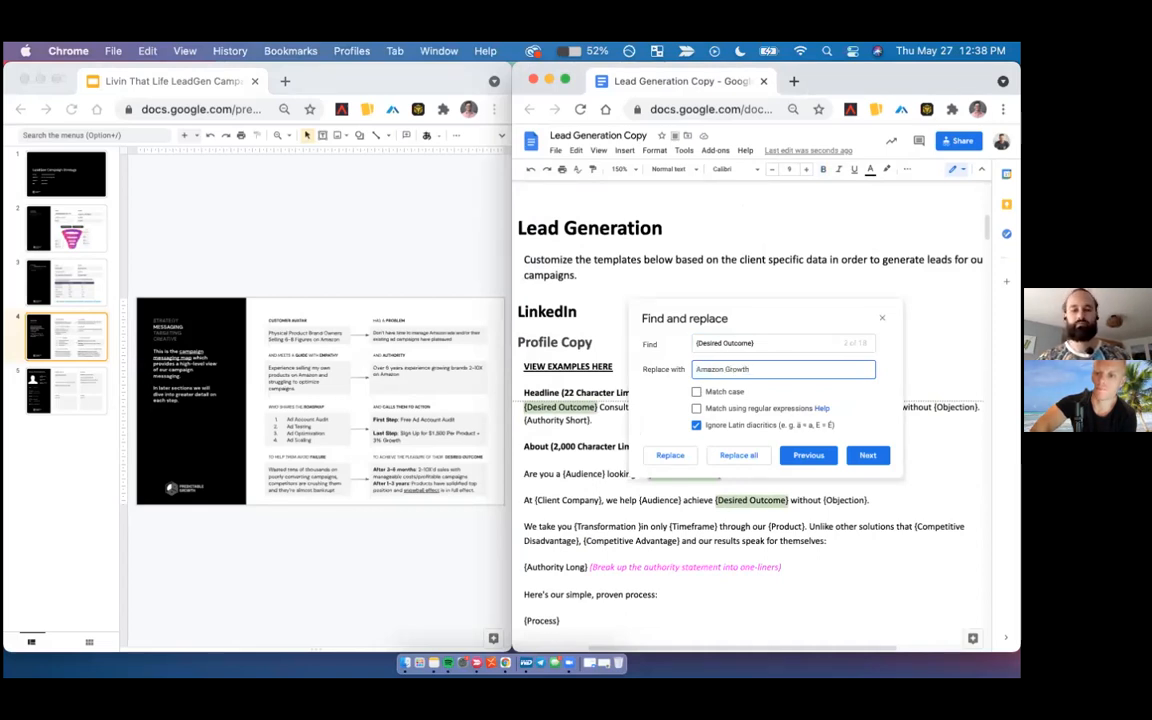
click(739, 457)
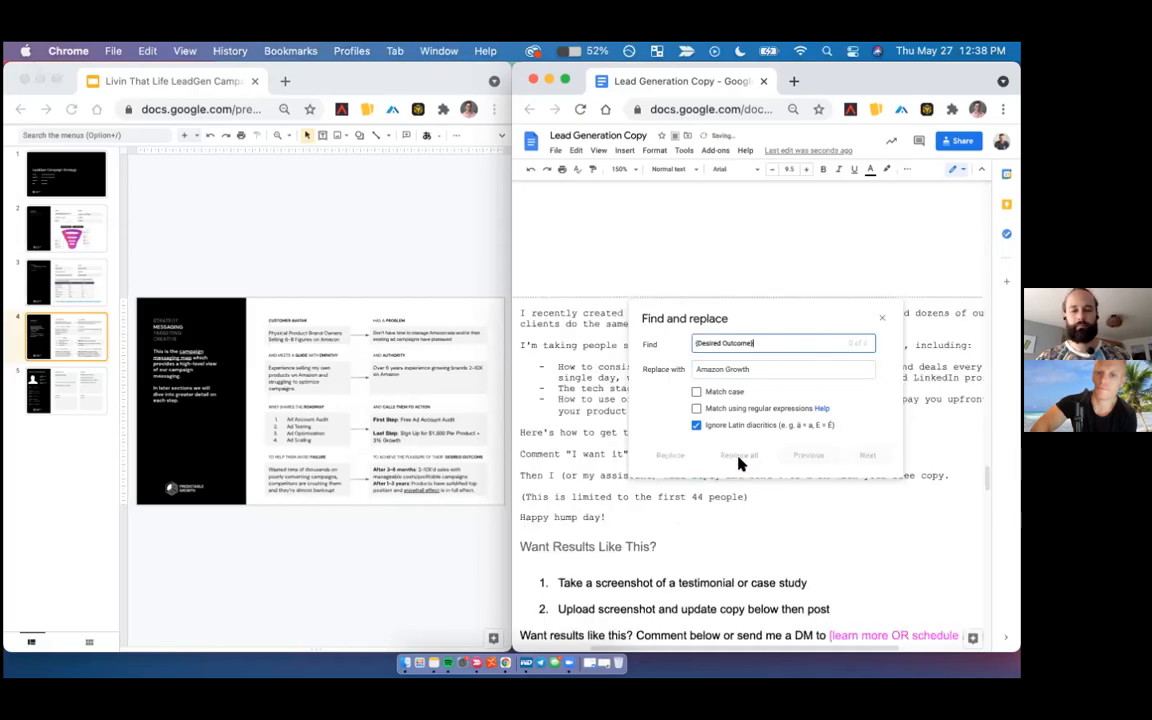
click(881, 318)
- Replace every {Client Company} placeholder in the document with "Amazing Marketing Co."
scroll(878, 318, up, 3)
scroll(878, 318, down, 20)
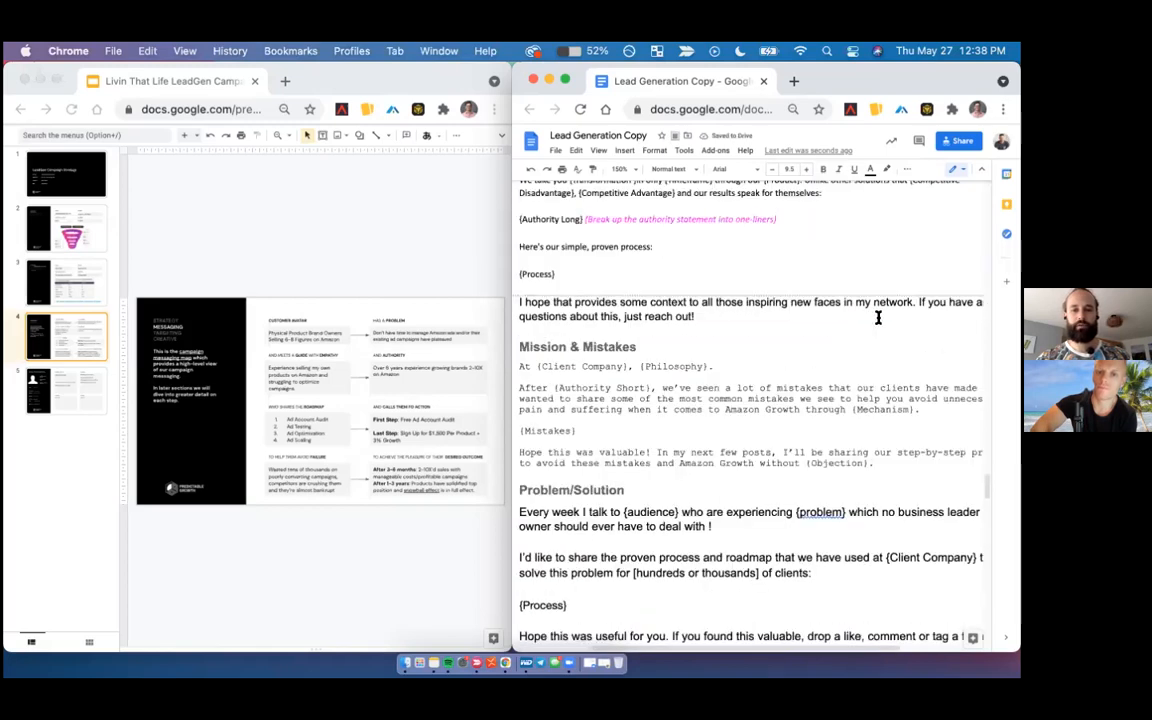
scroll(878, 318, up, 3)
scroll(878, 318, up, 20)
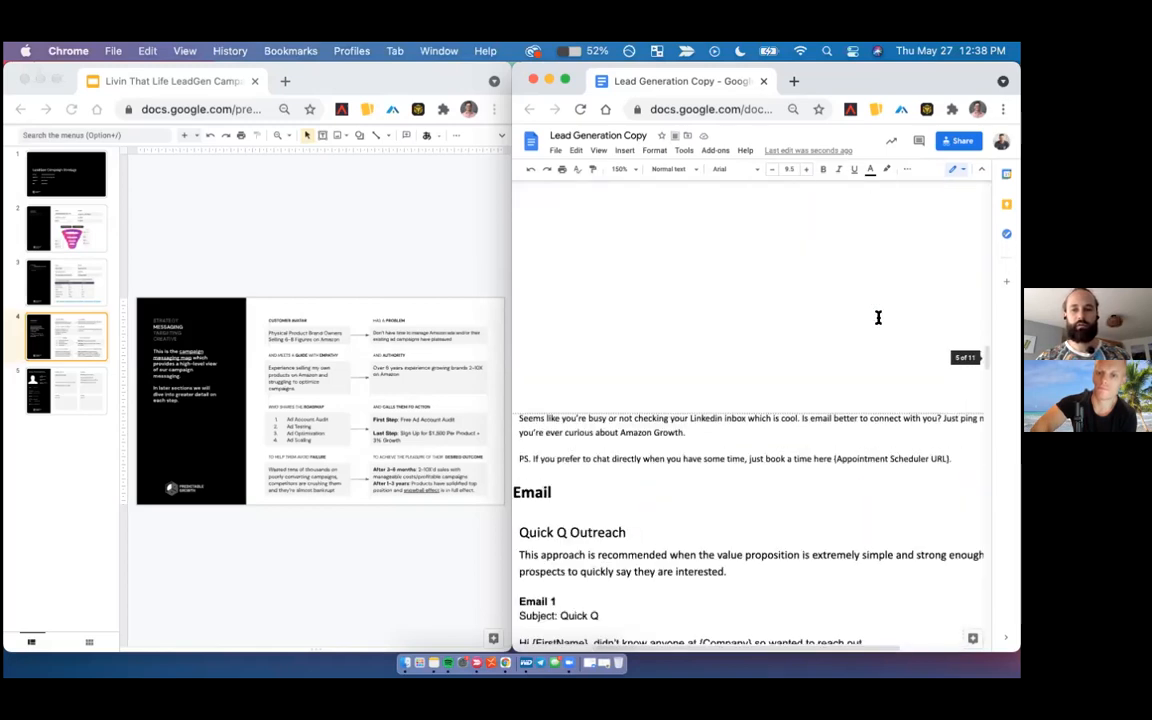
scroll(878, 318, down, 2)
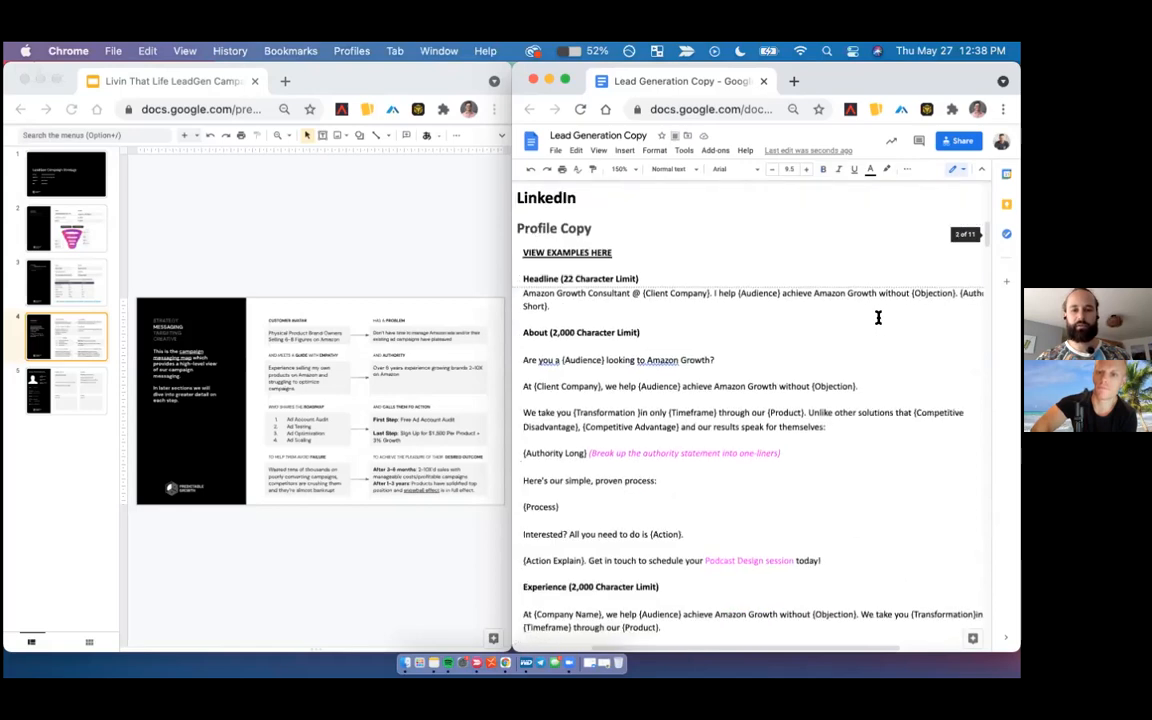
click(647, 292)
key(super+f)
text({)
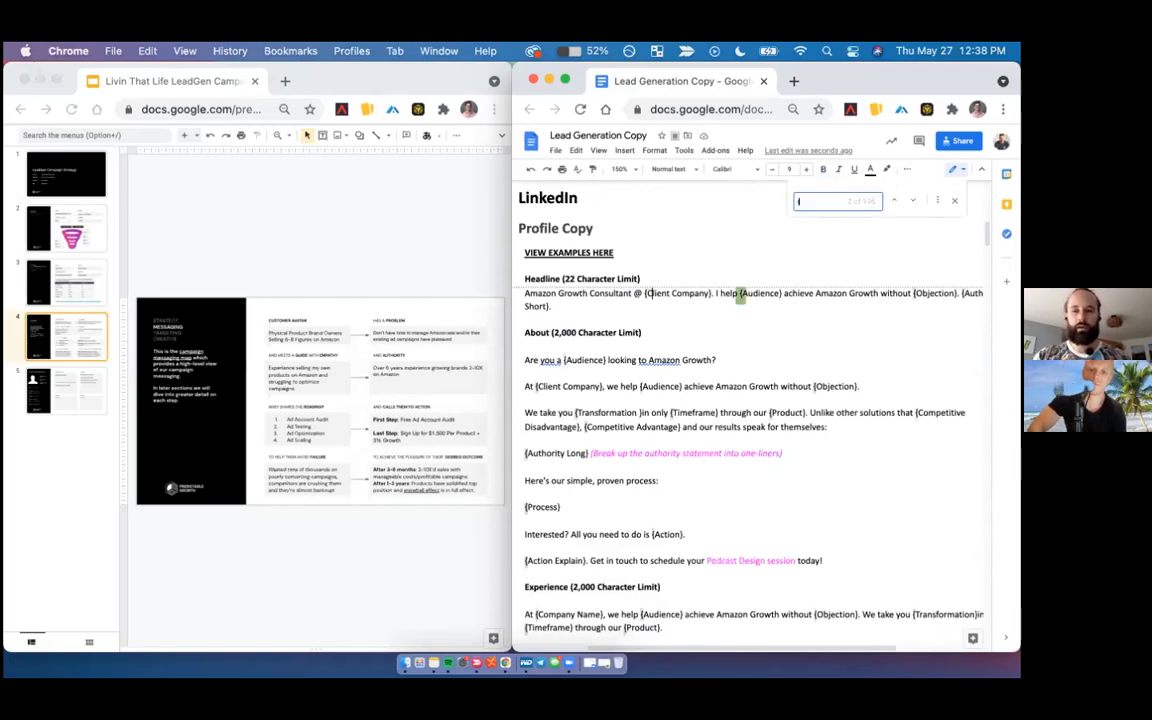
text(Client Company)
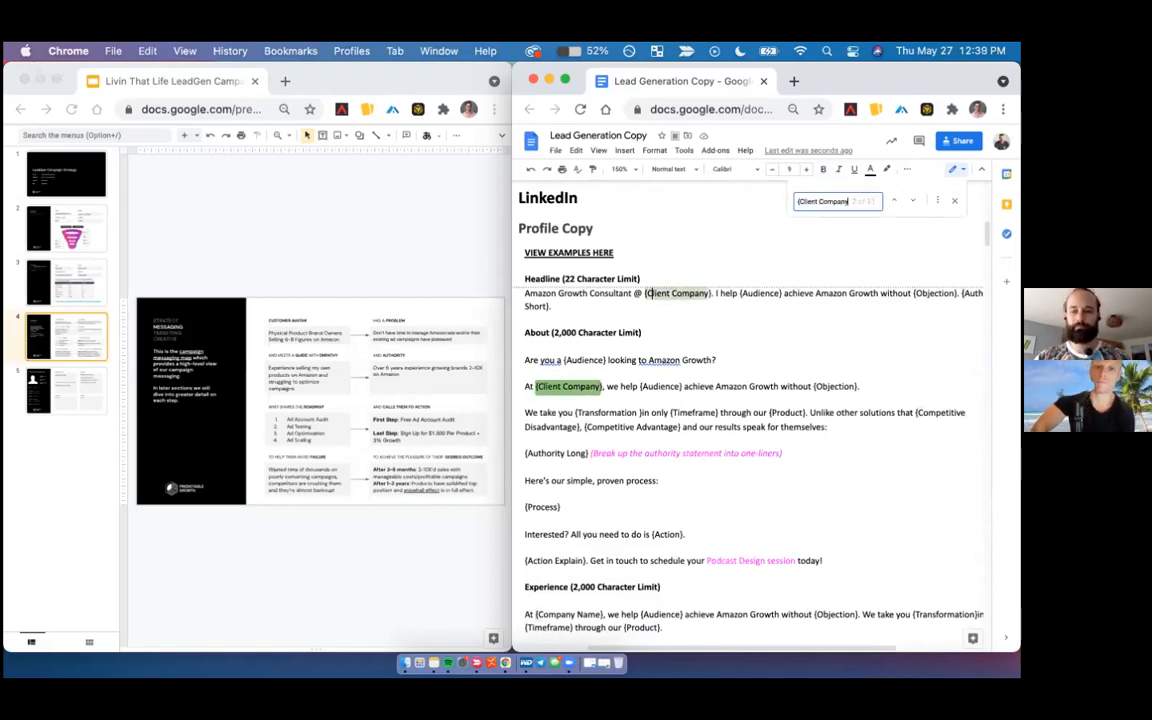
text(})
click(937, 201)
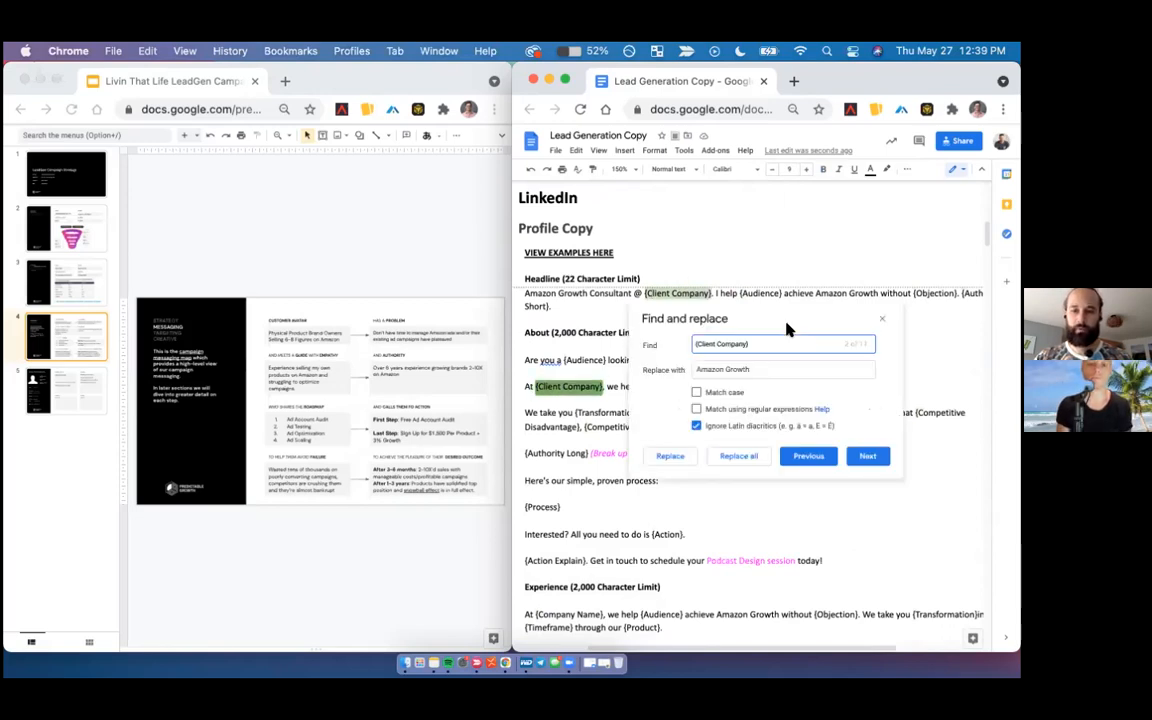
double_click(738, 368)
key(super+a)
text(A)
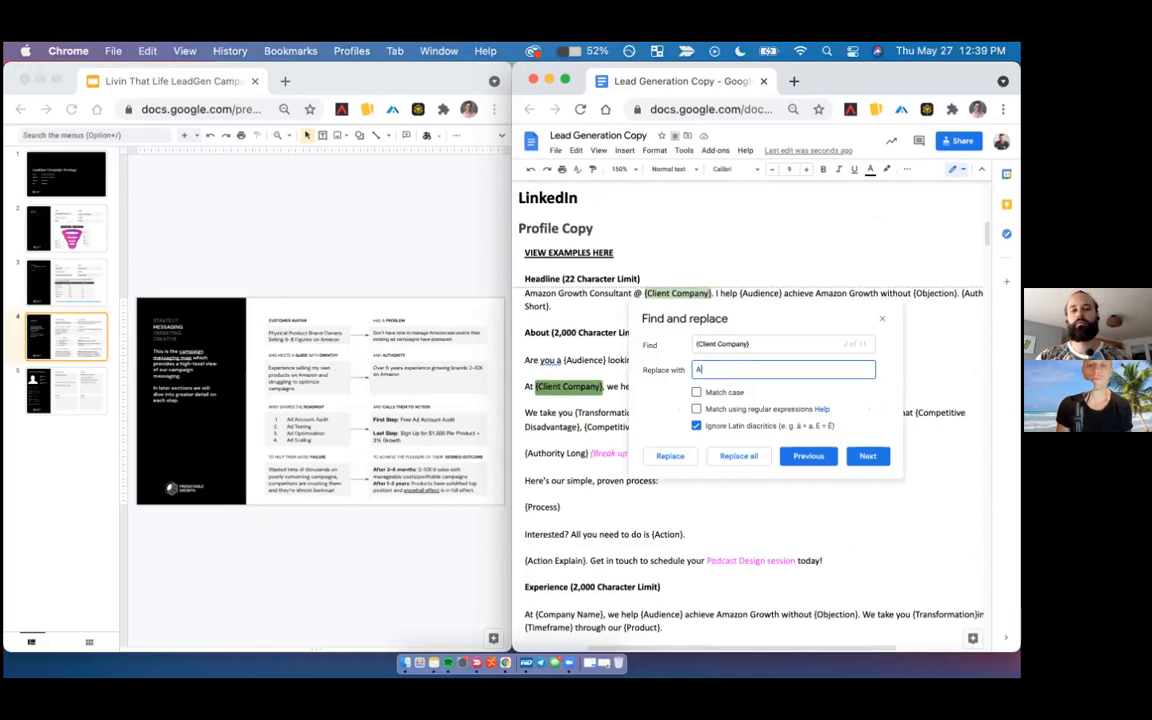
text(mazing Marketing Co)
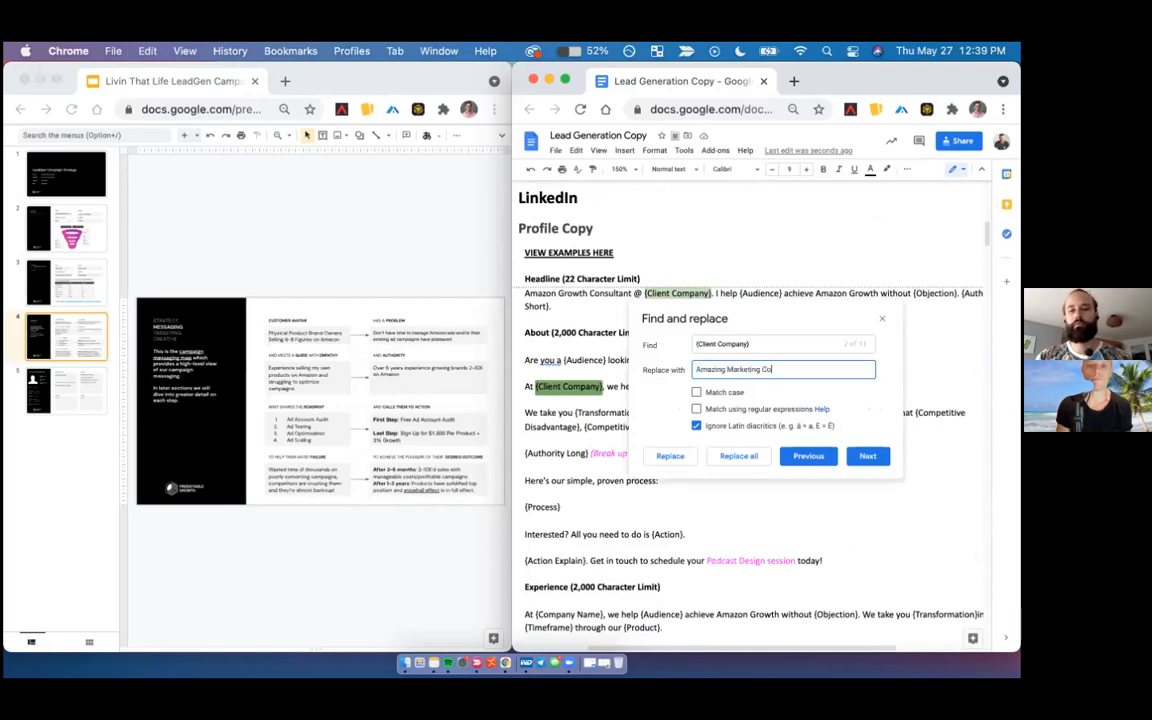
text(.)
click(735, 455)
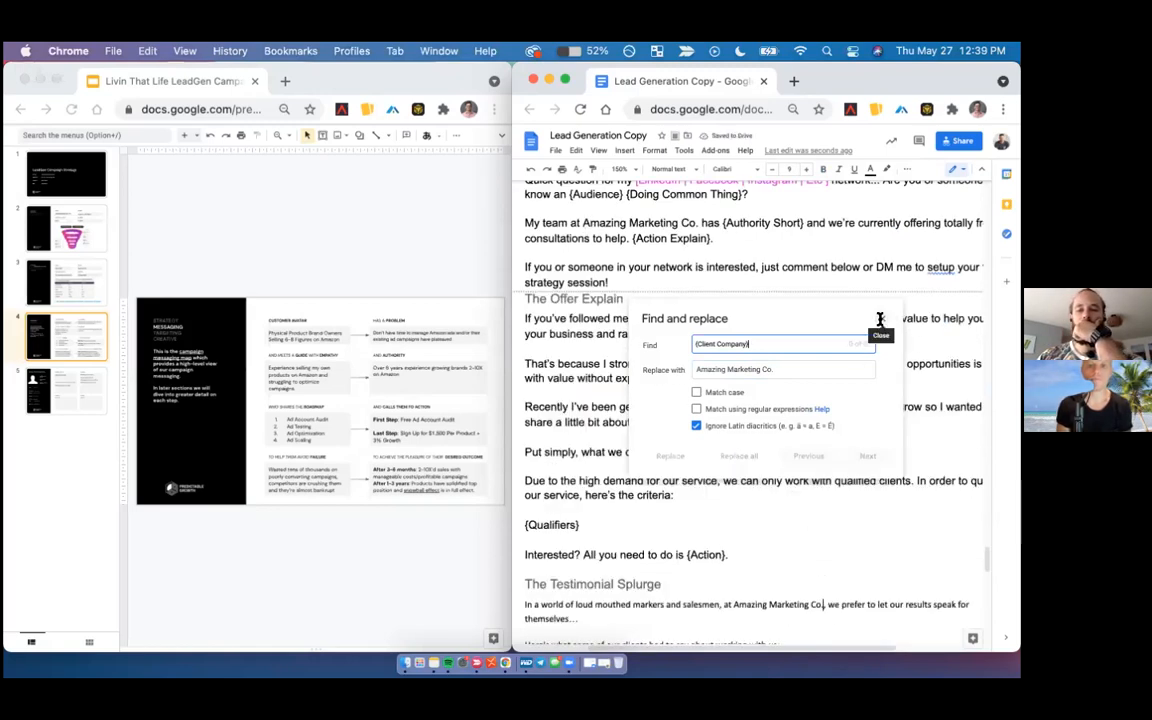
click(881, 321)
- Replace every {Audience} placeholder in the document with "6-8 Figure Sellers on Amazon"
scroll(880, 319, up, 20)
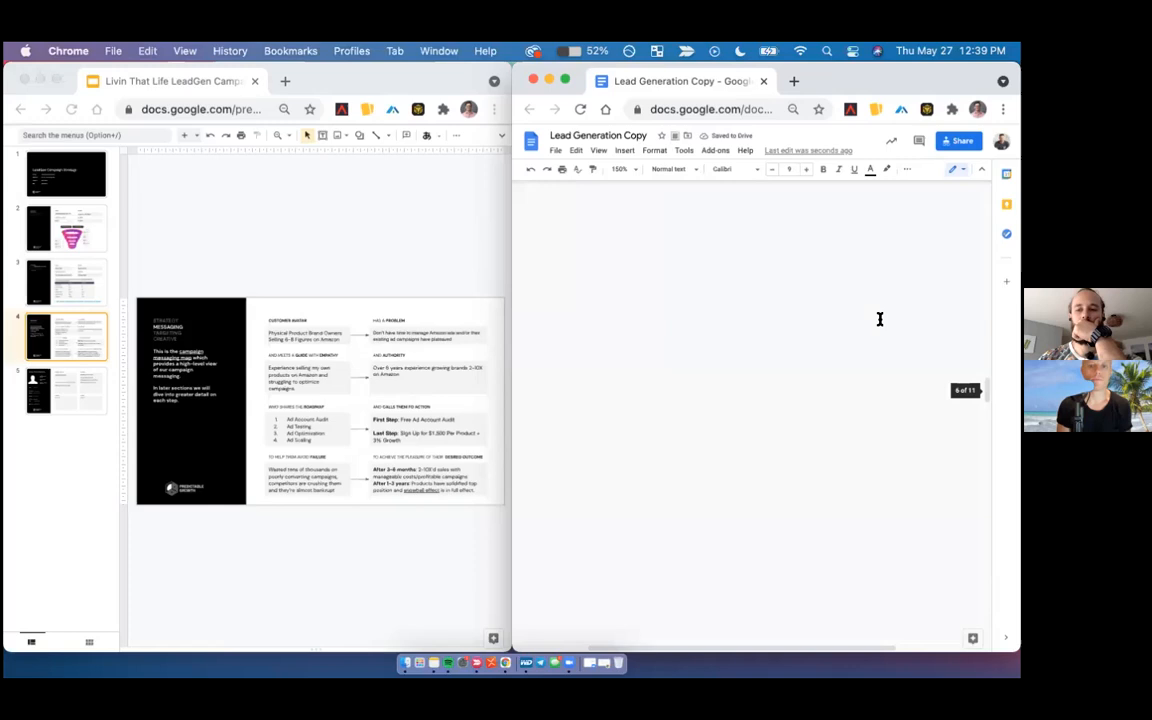
scroll(880, 319, down, 8)
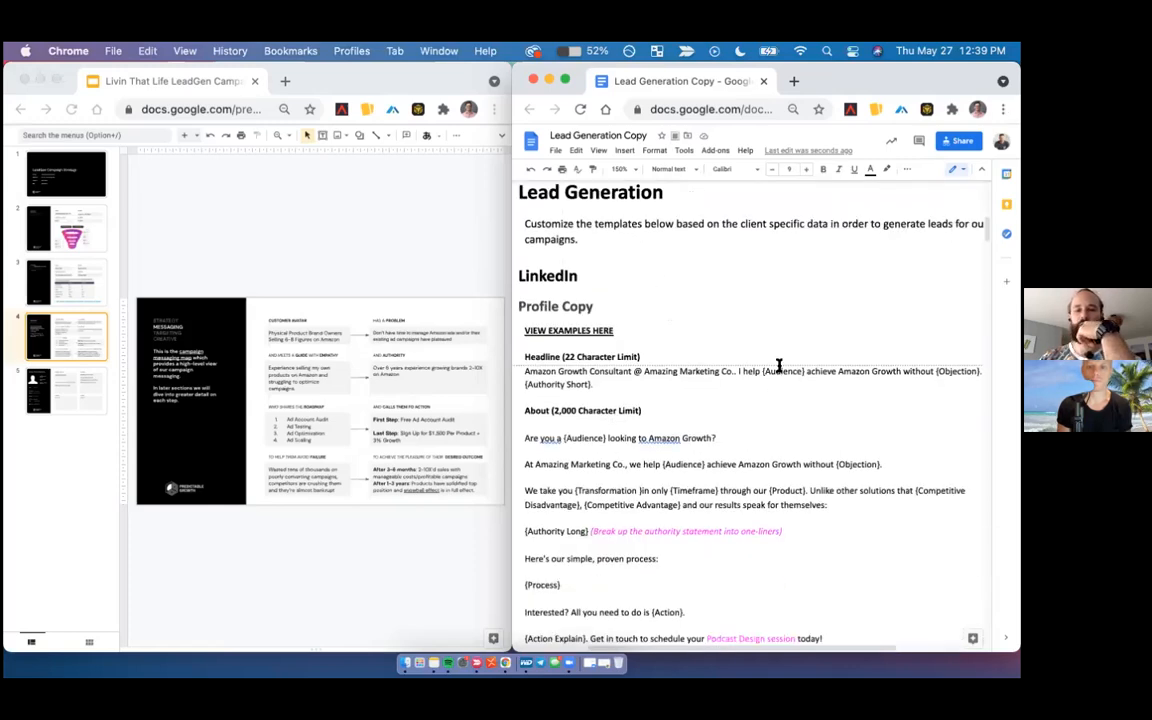
key(super+f)
text({)
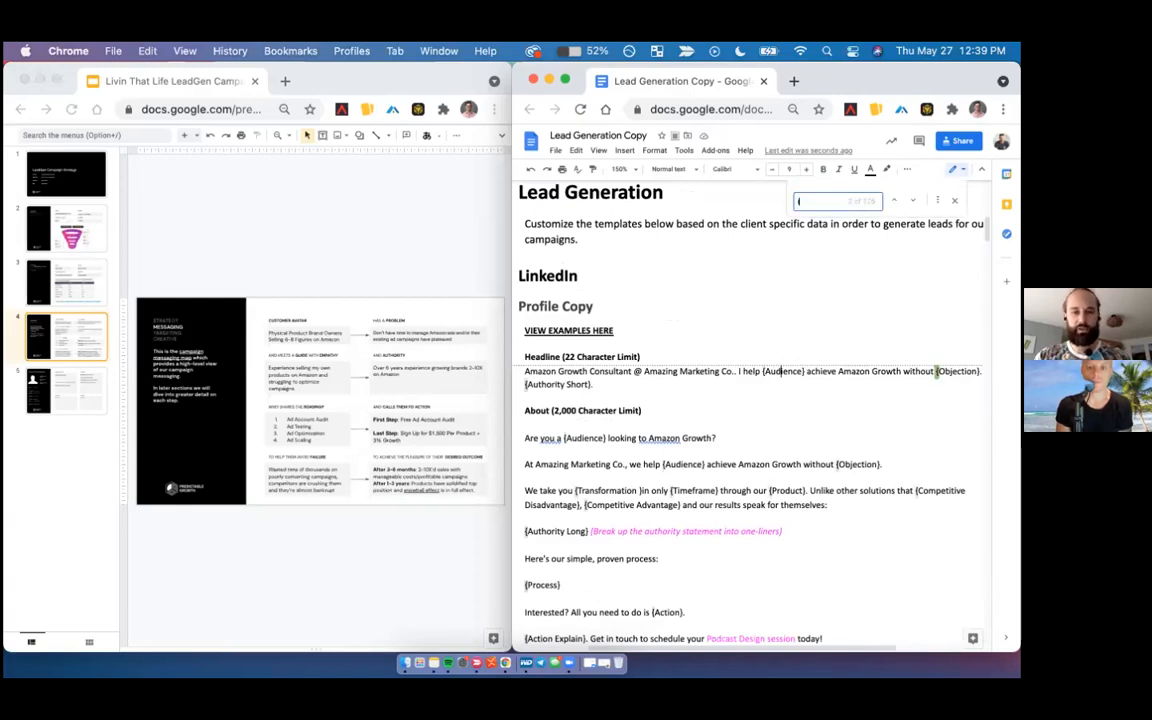
text(Audience)
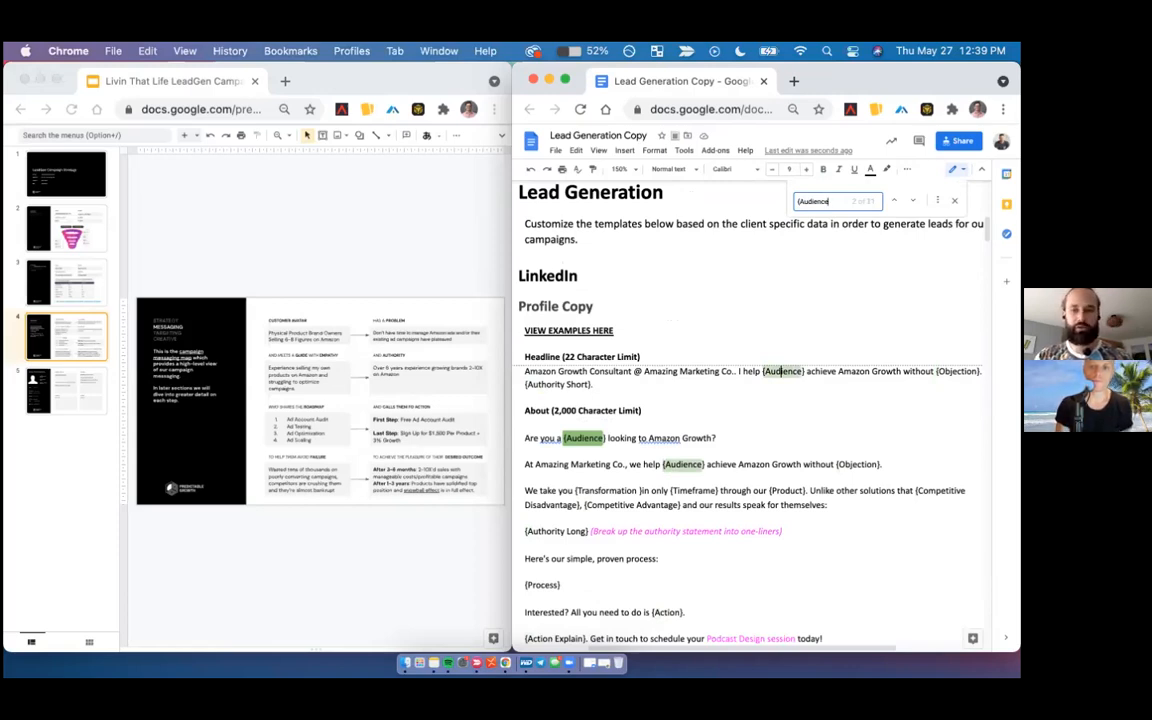
text(})
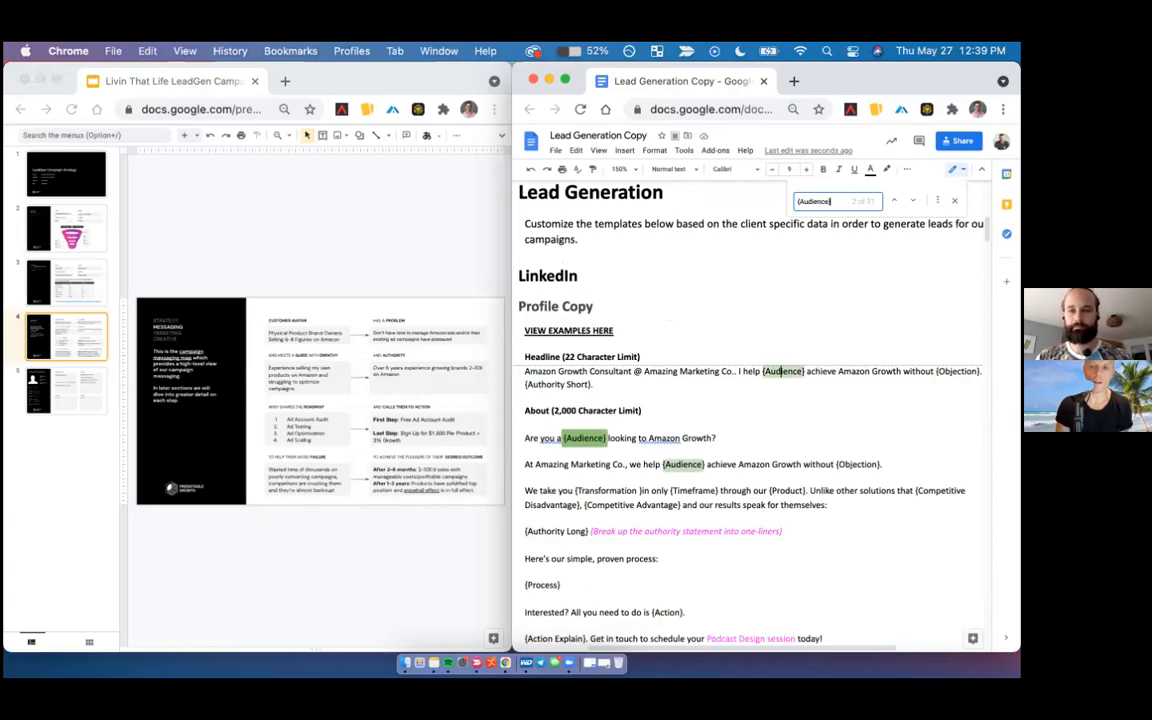
click(935, 203)
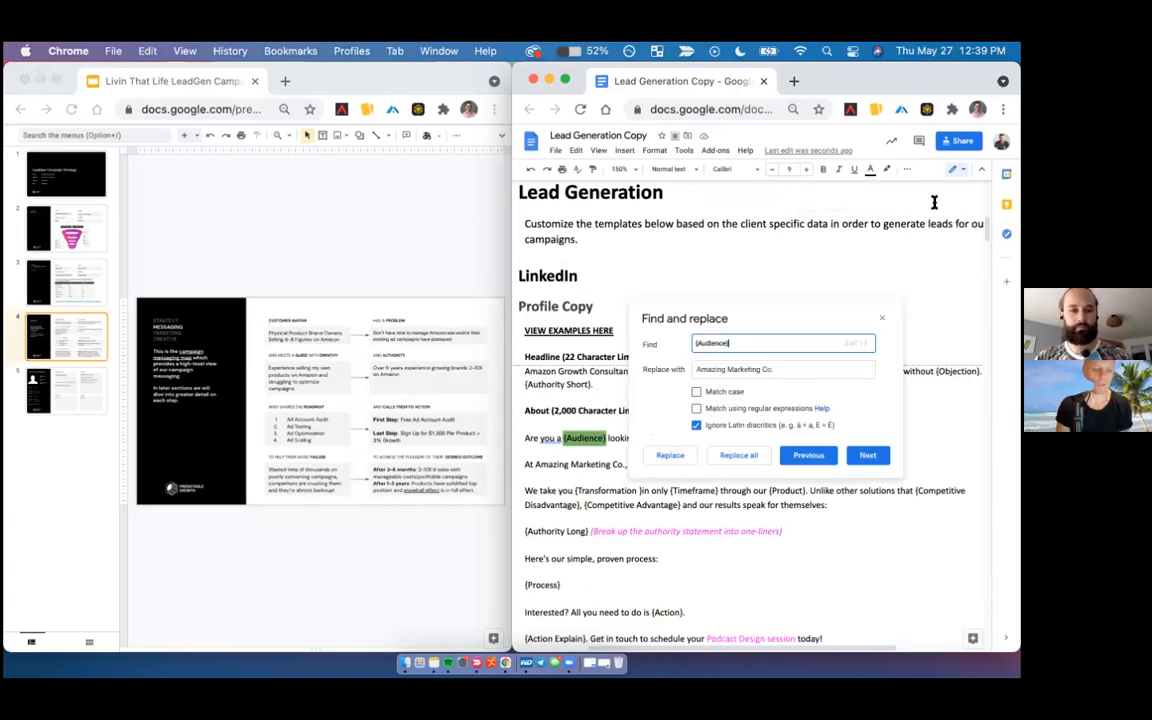
triple_click(718, 368)
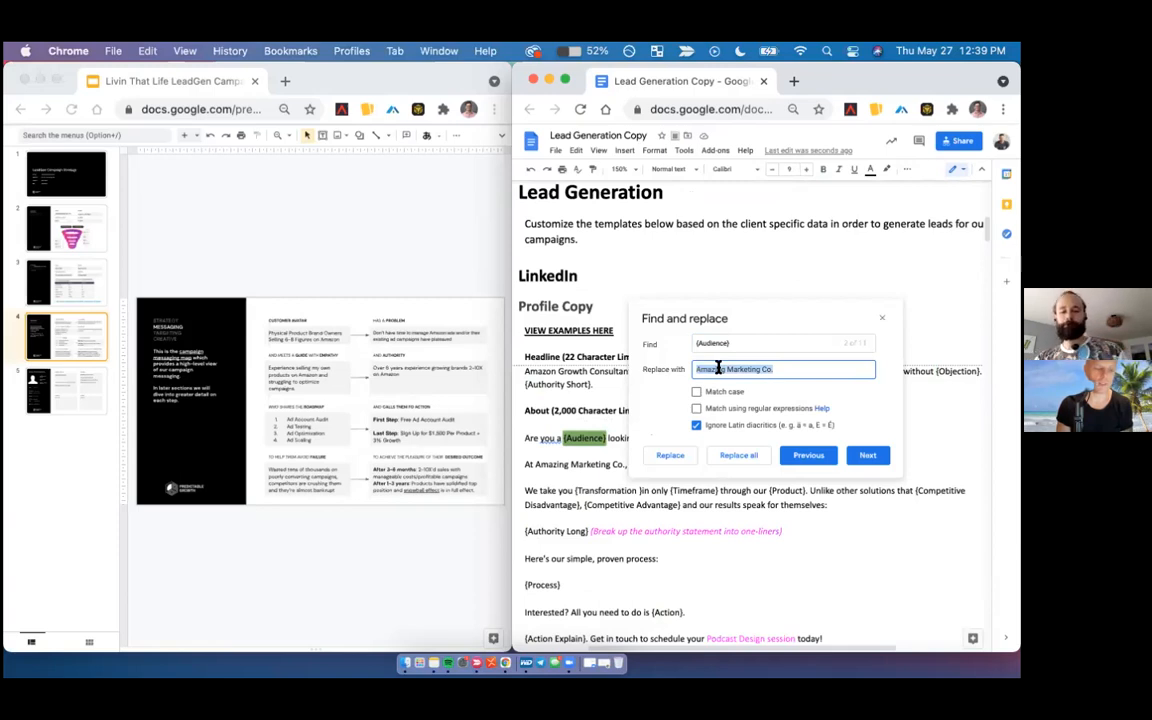
text(6-8 Fi)
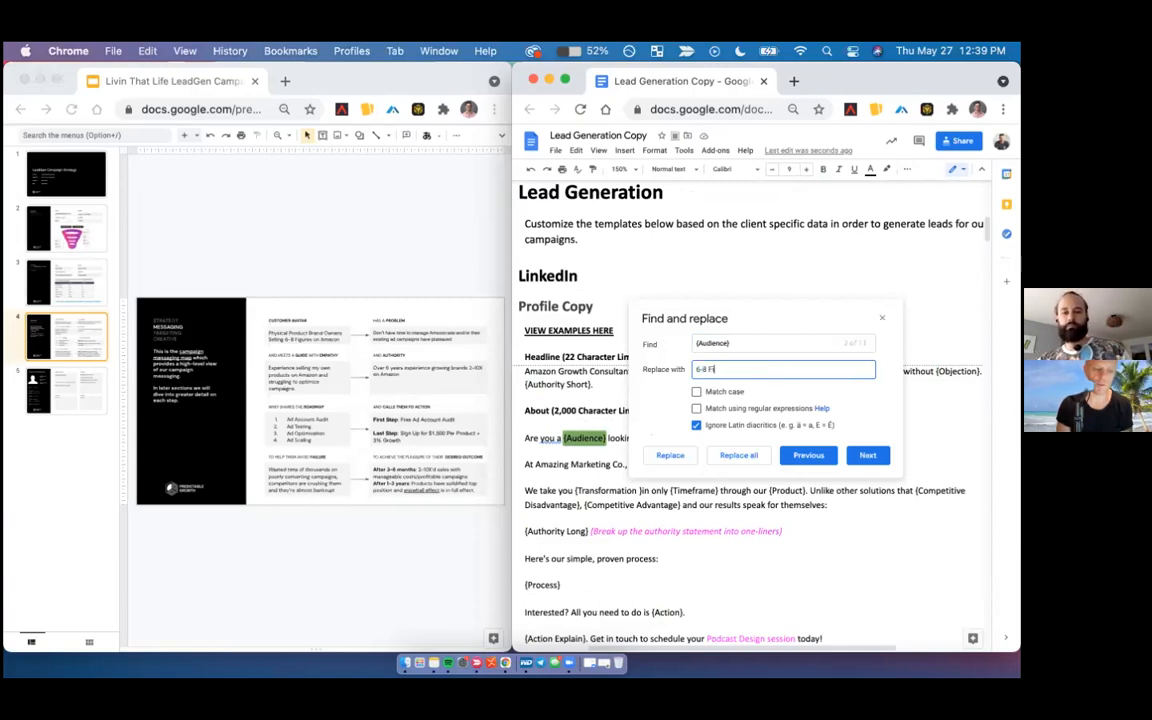
text(gure Sellers on Amazon)
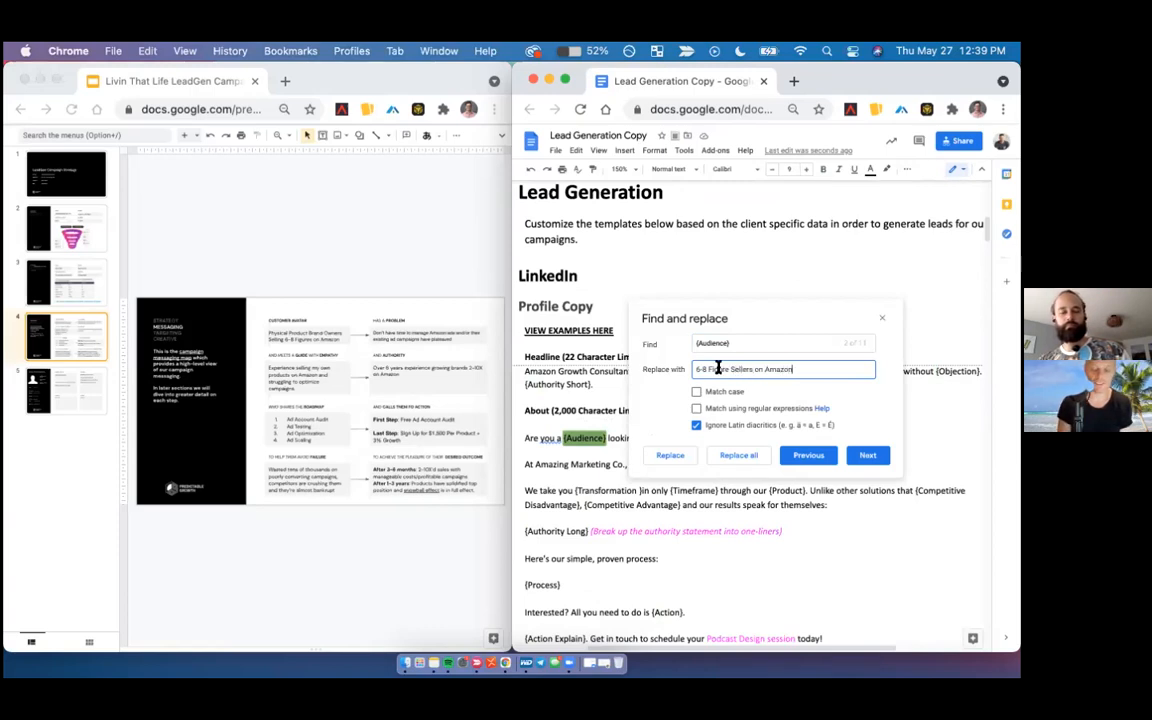
triple_click(757, 365)
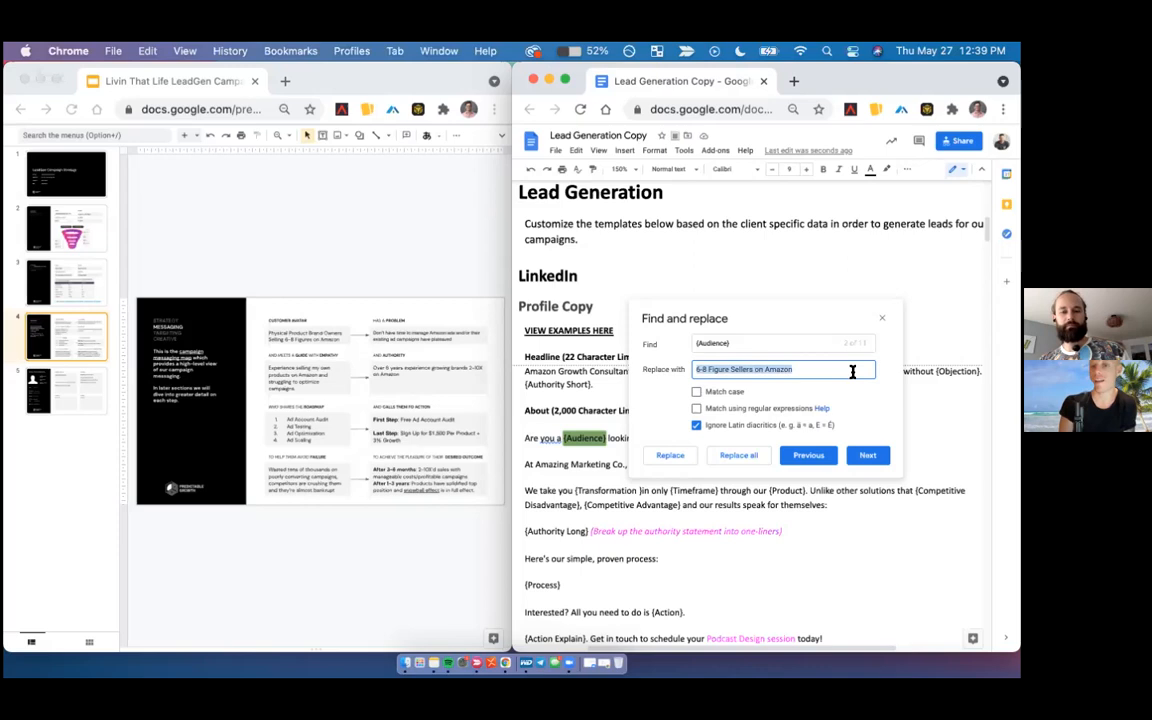
click(724, 369)
triple_click(724, 369)
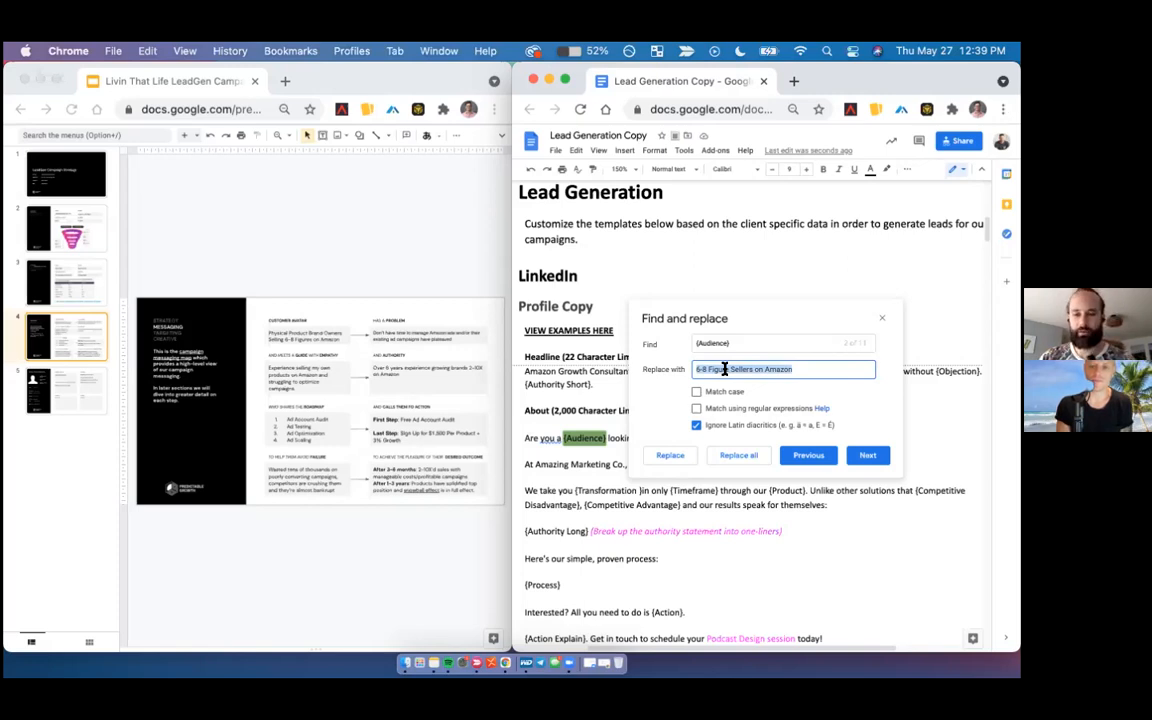
click(740, 455)
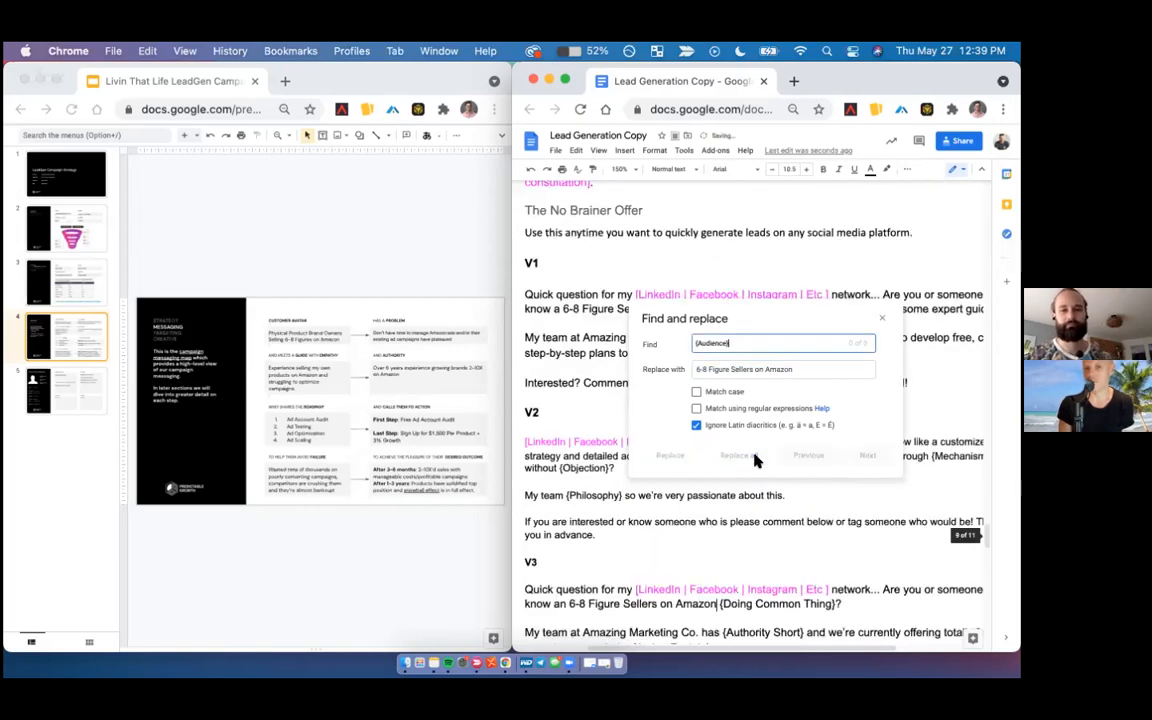
click(880, 321)
- Replace all occurrences of "6-8 Figure Sellers on Amazon" in the document with "6-8 Figure Brand Owners on Amazon"
scroll(880, 315, down, 10)
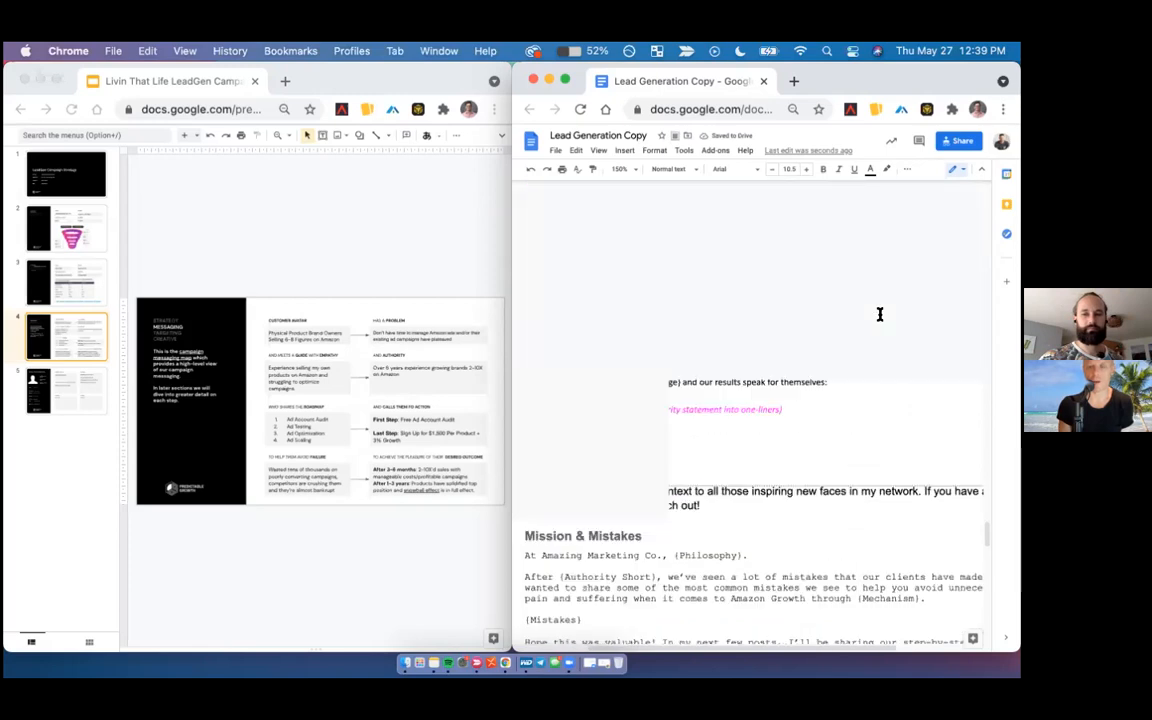
scroll(880, 314, up, 15)
scroll(880, 314, down, 10)
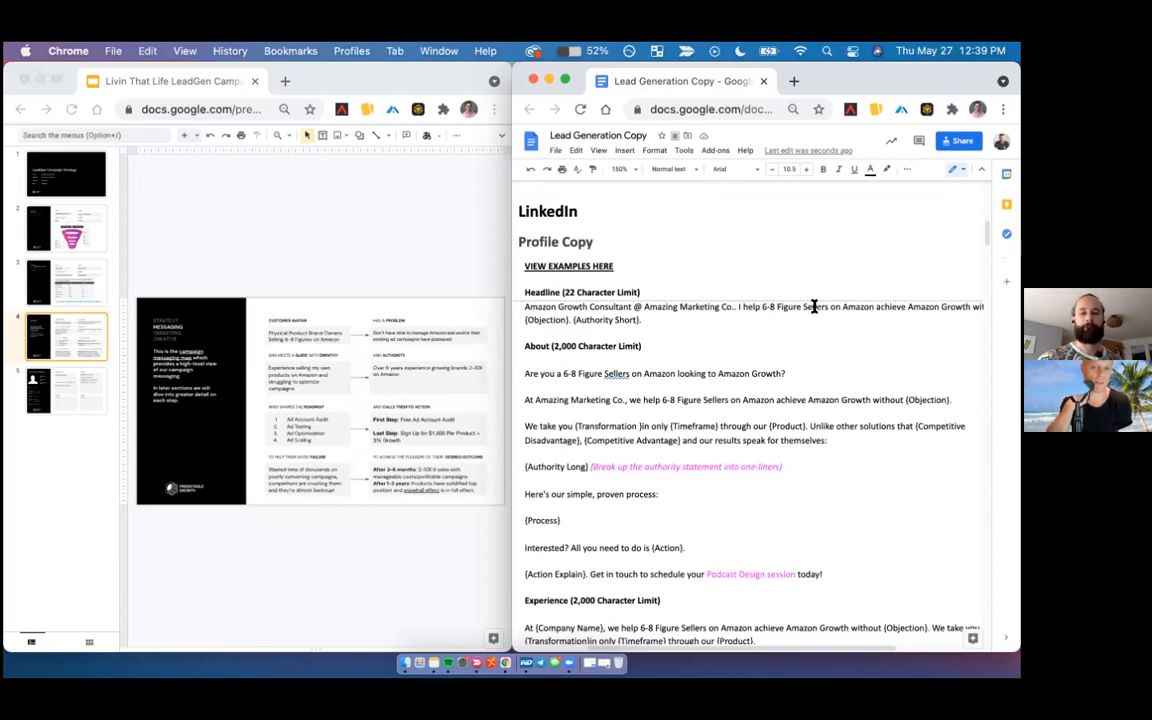
drag(763, 307, 869, 307)
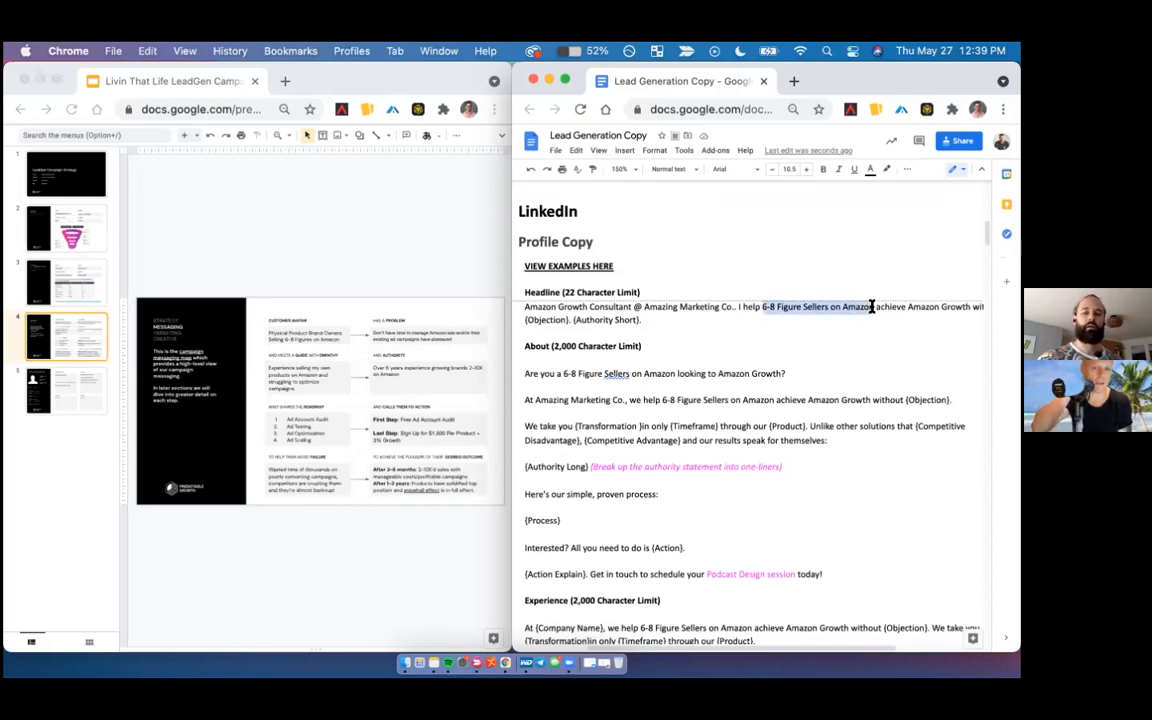
key(super+c)
key(super+f)
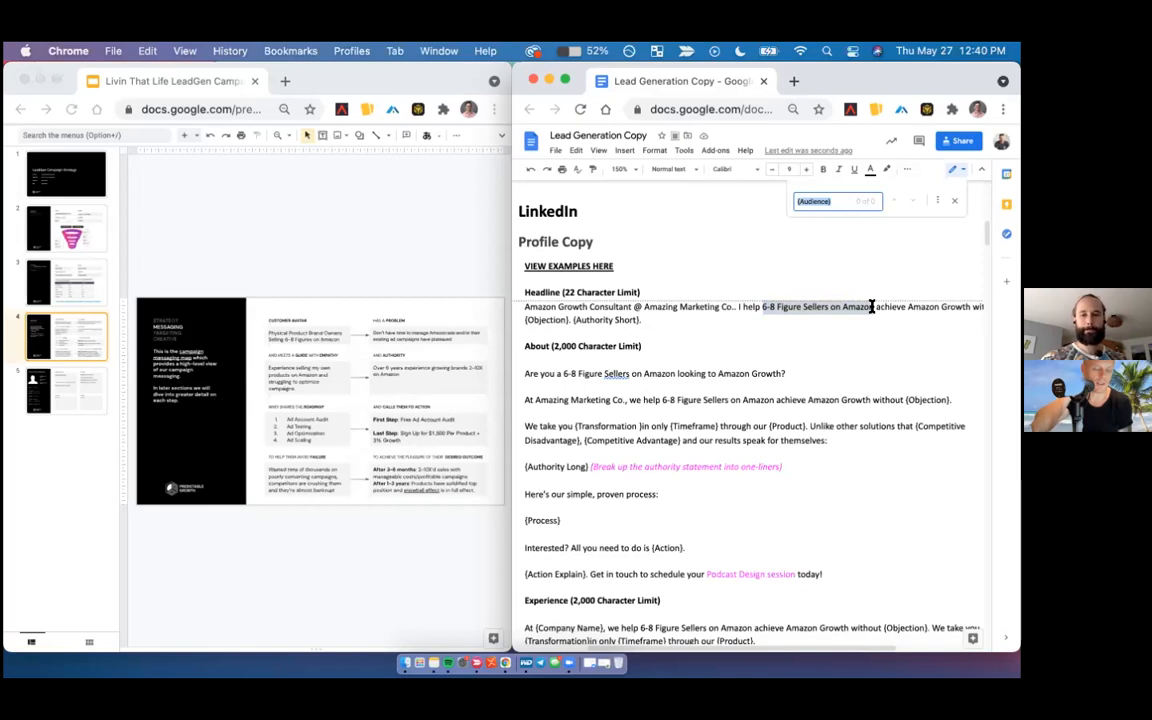
click(935, 202)
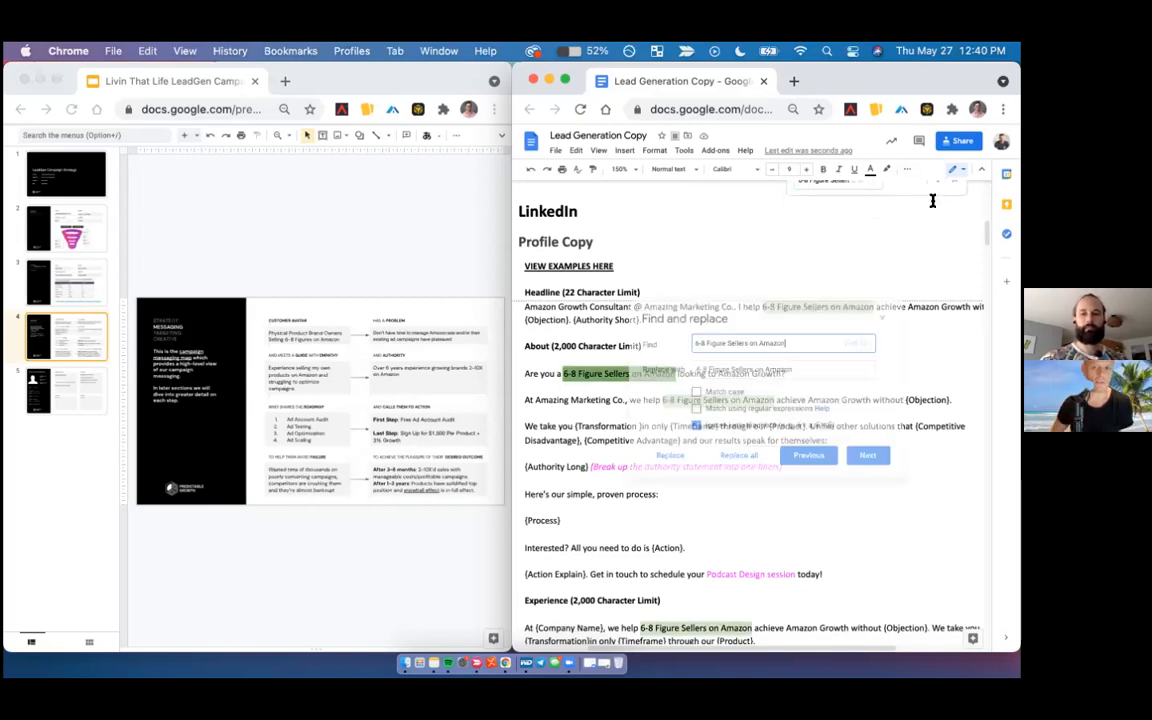
double_click(730, 366)
text(Brand Owners)
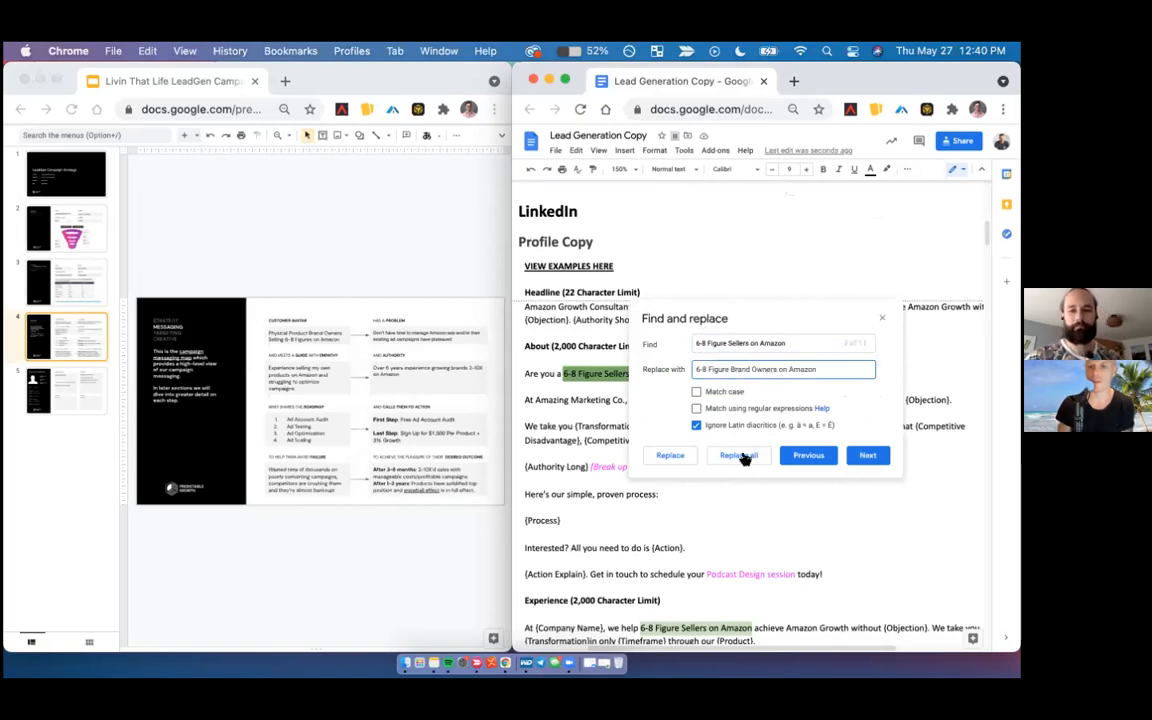
click(739, 455)
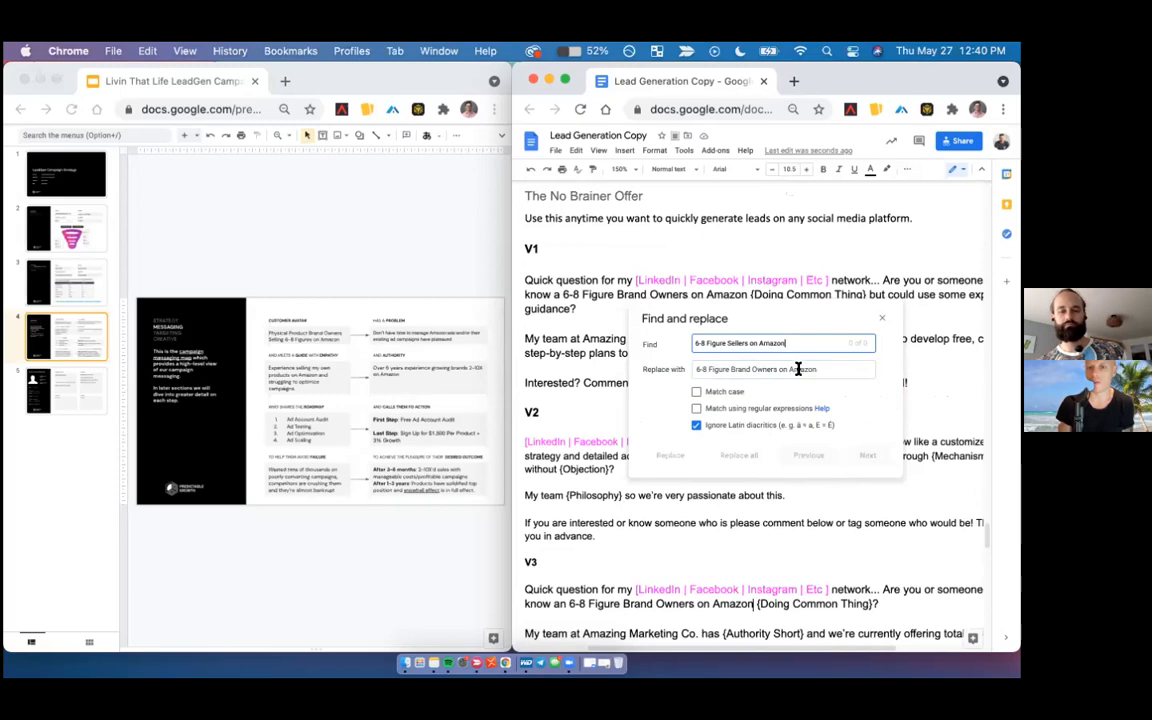
- Shorten the replacement text in Find and replace to "6-8 Figure Brand Owners" and close the dialog
drag(776, 368, 848, 368)
key(BackSpace)
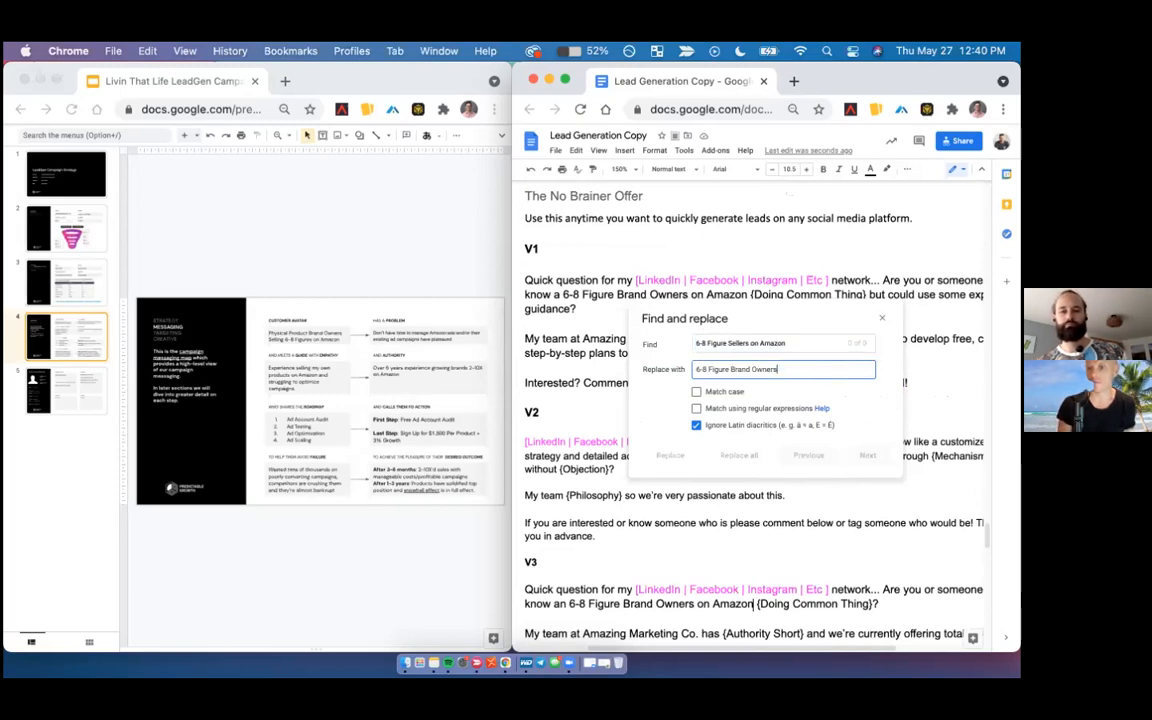
drag(776, 368, 762, 369)
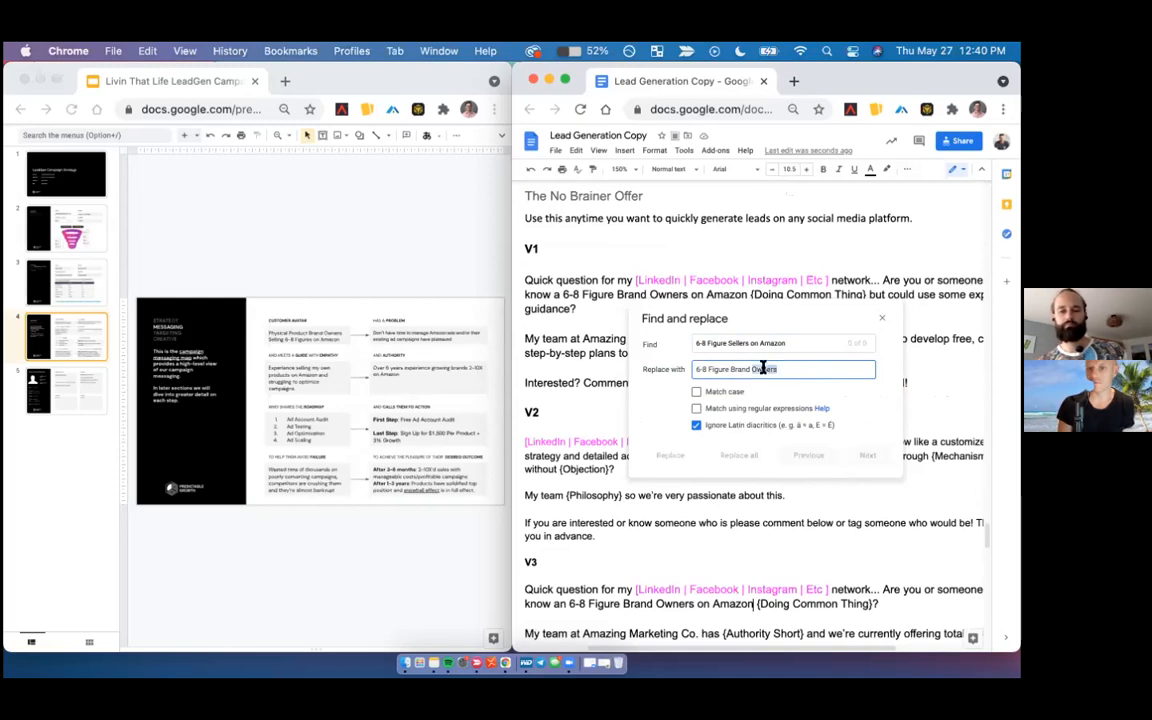
click(746, 369)
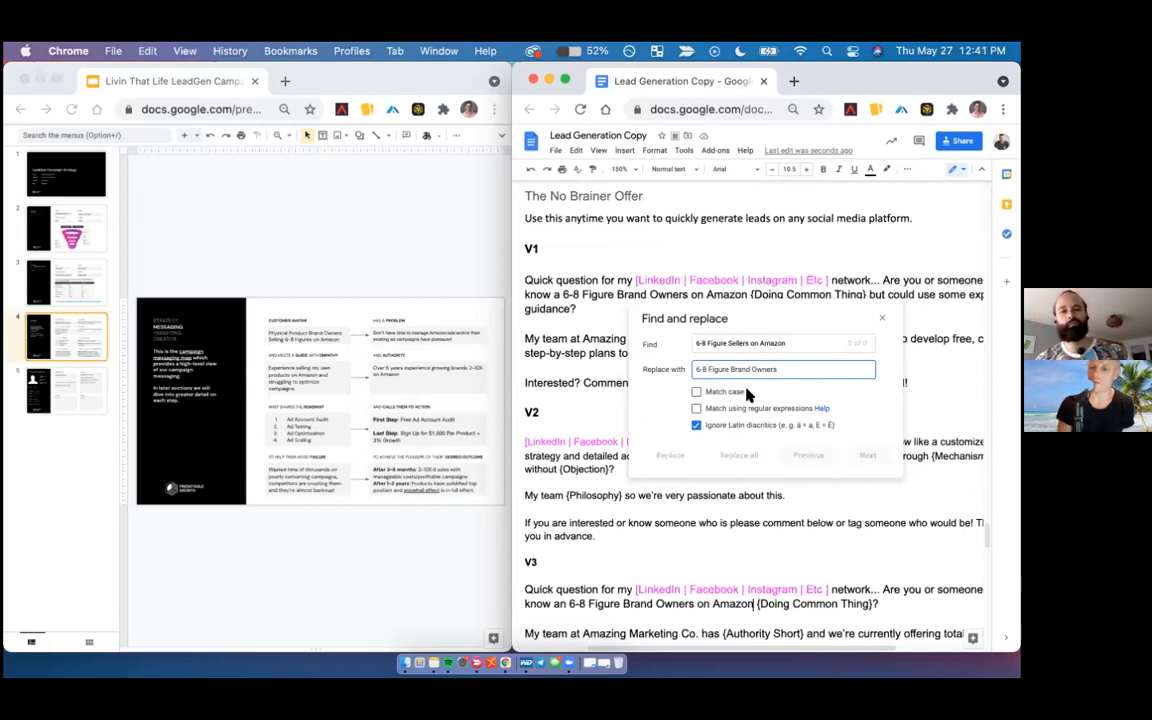
triple_click(781, 343)
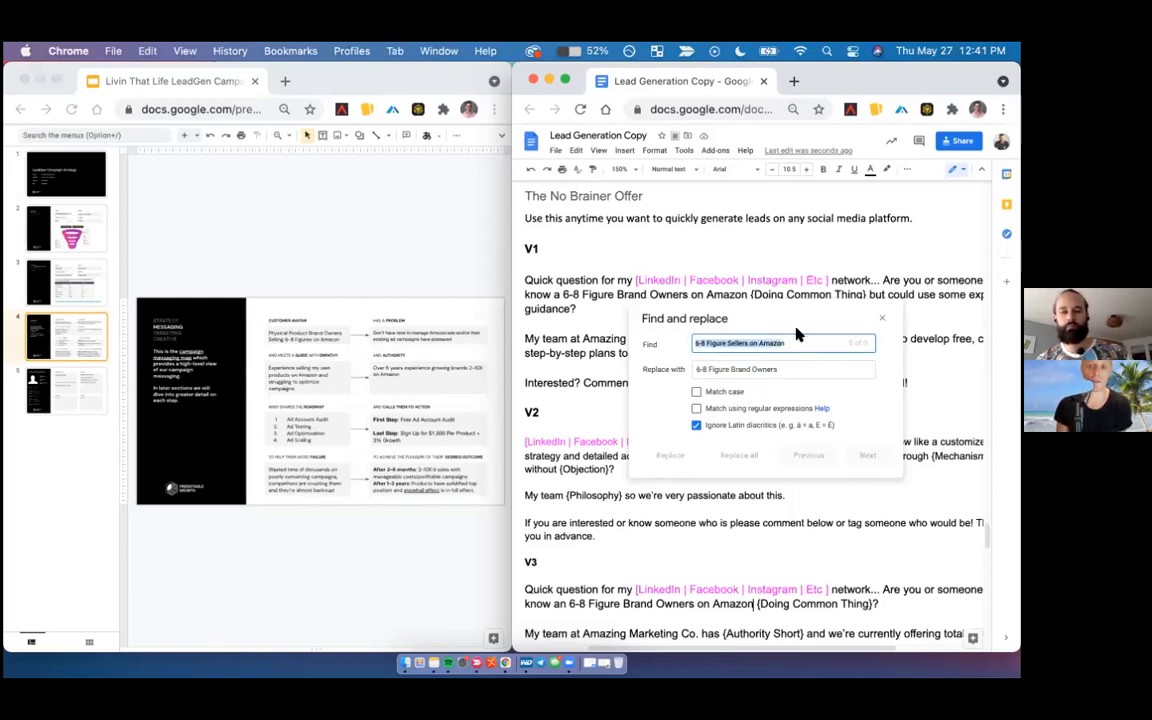
click(783, 362)
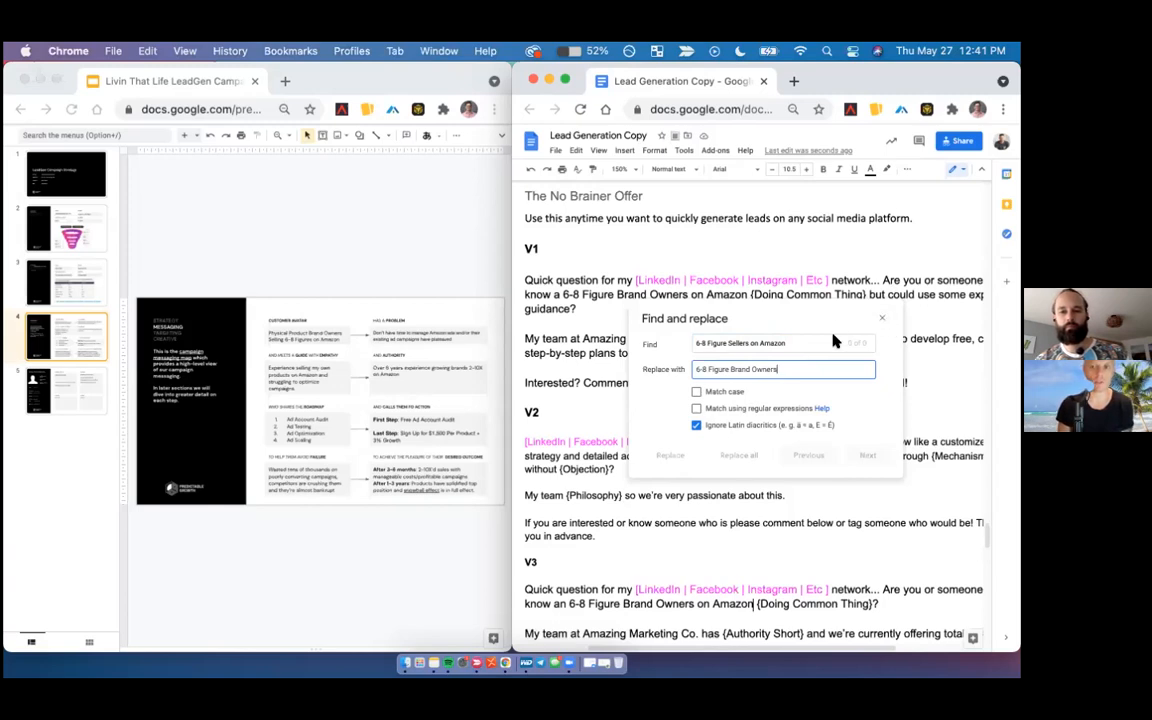
key(Escape)
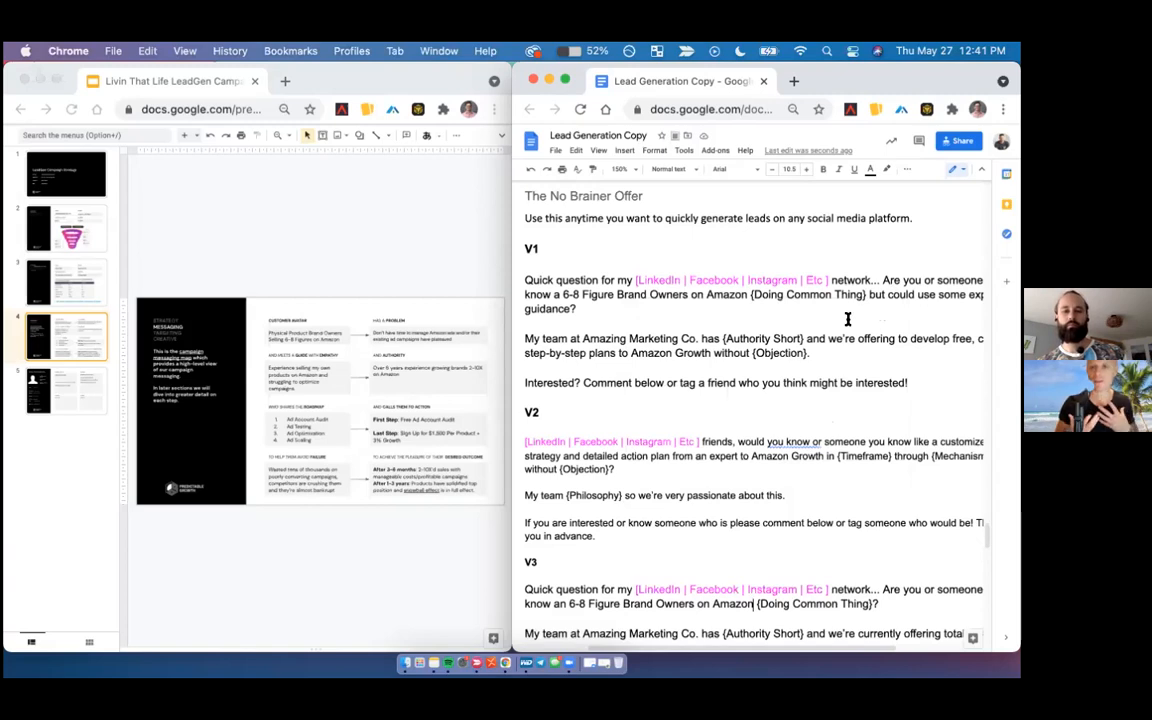
- Select "6-8 Figure Brand Owners on Amazon" in the LinkedIn profile headline and open Find and replace
scroll(841, 309, down, 15)
scroll(841, 309, up, 20)
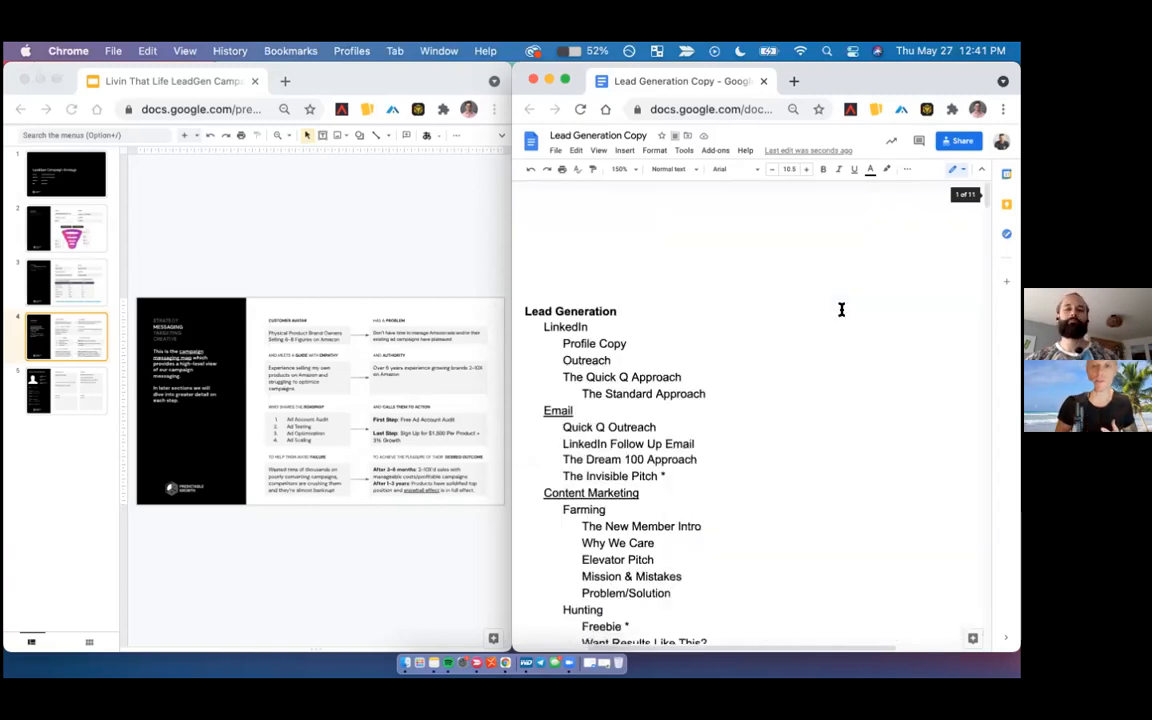
scroll(841, 309, down, 5)
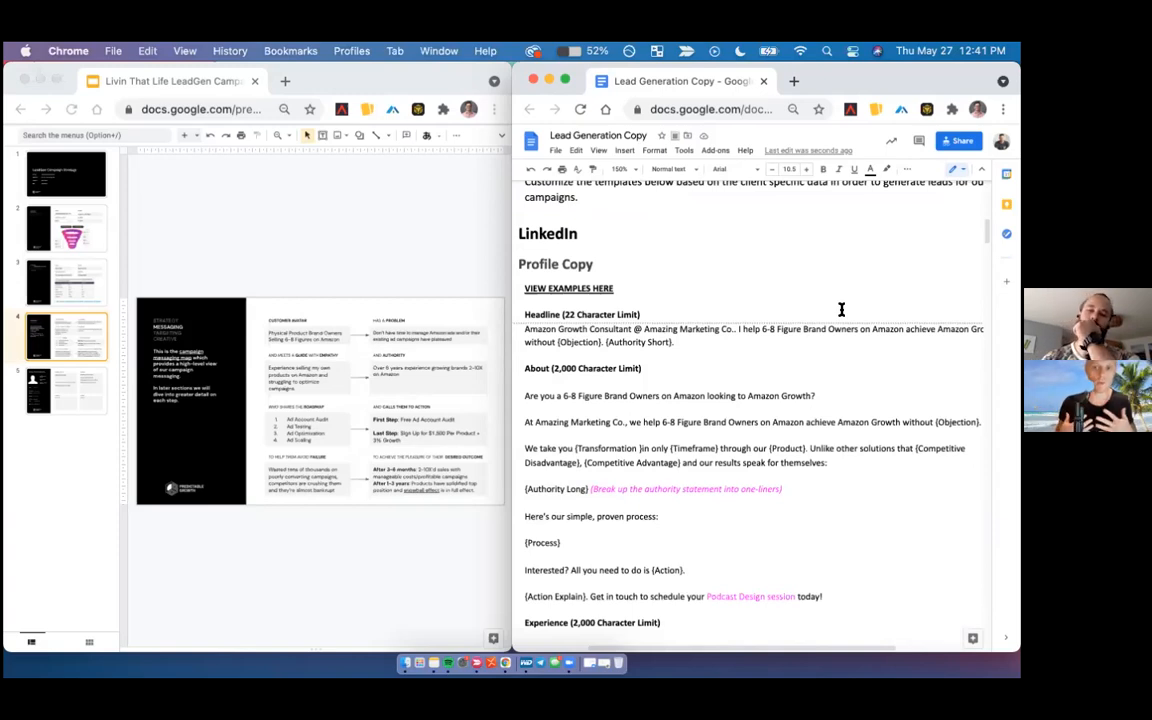
click(859, 323)
click(762, 329)
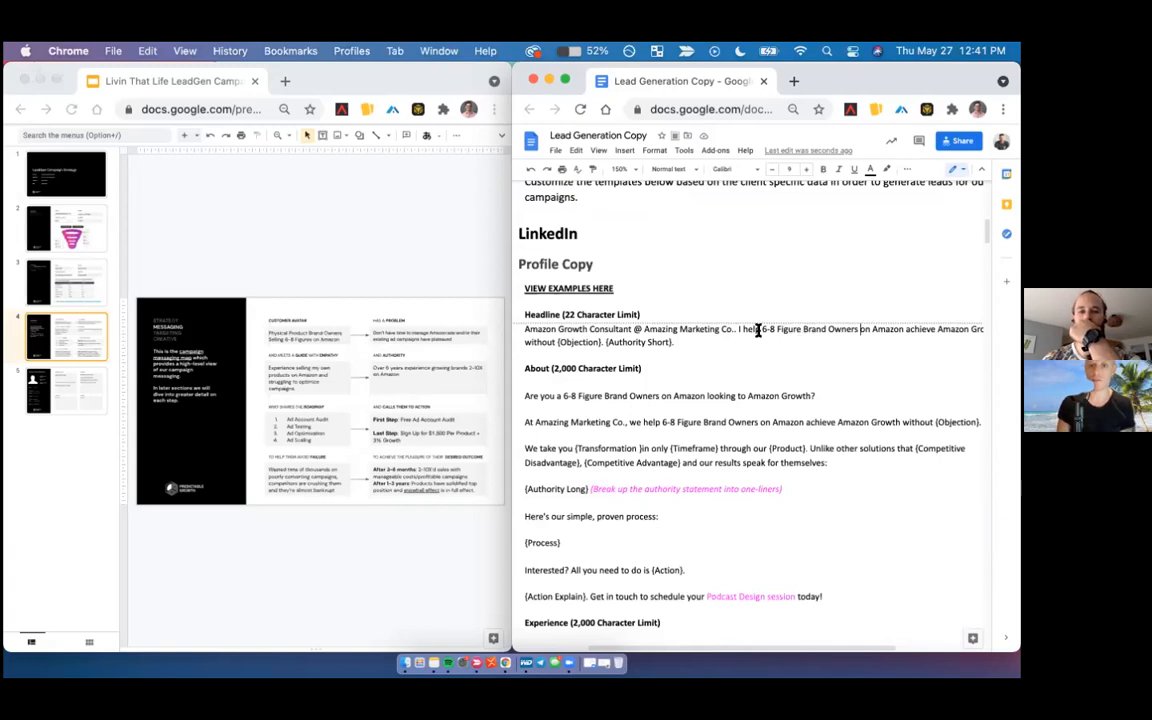
shift+click(902, 329)
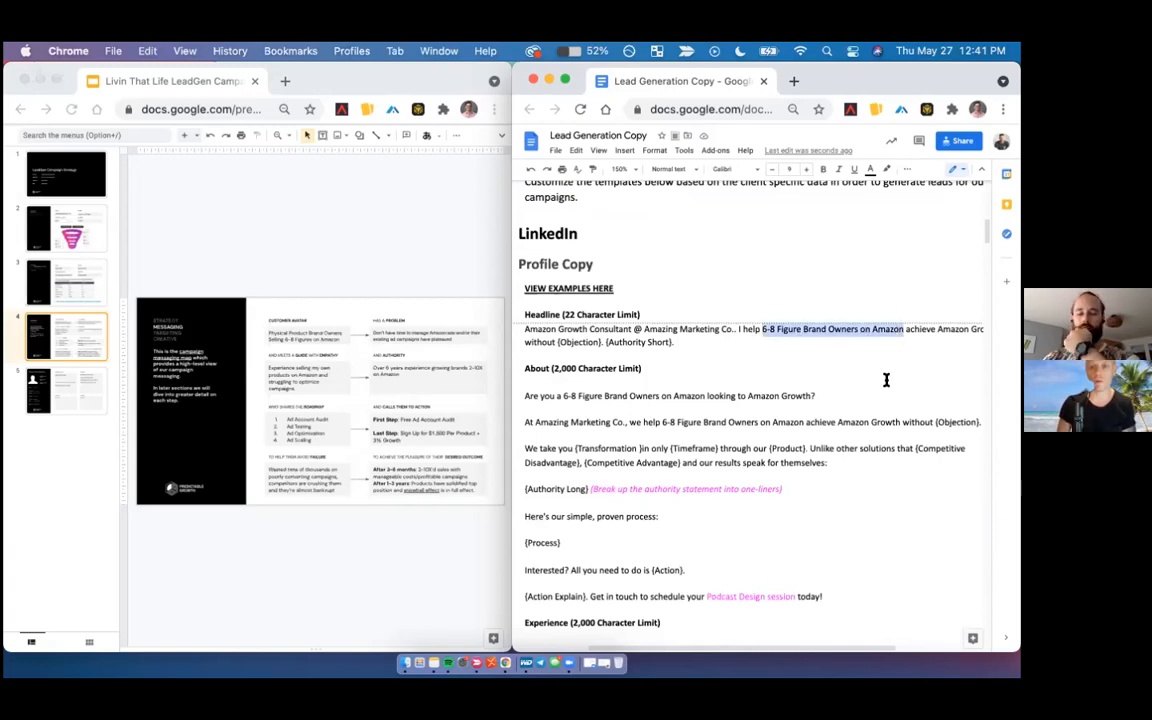
key(ctrl+f)
key(super+c)
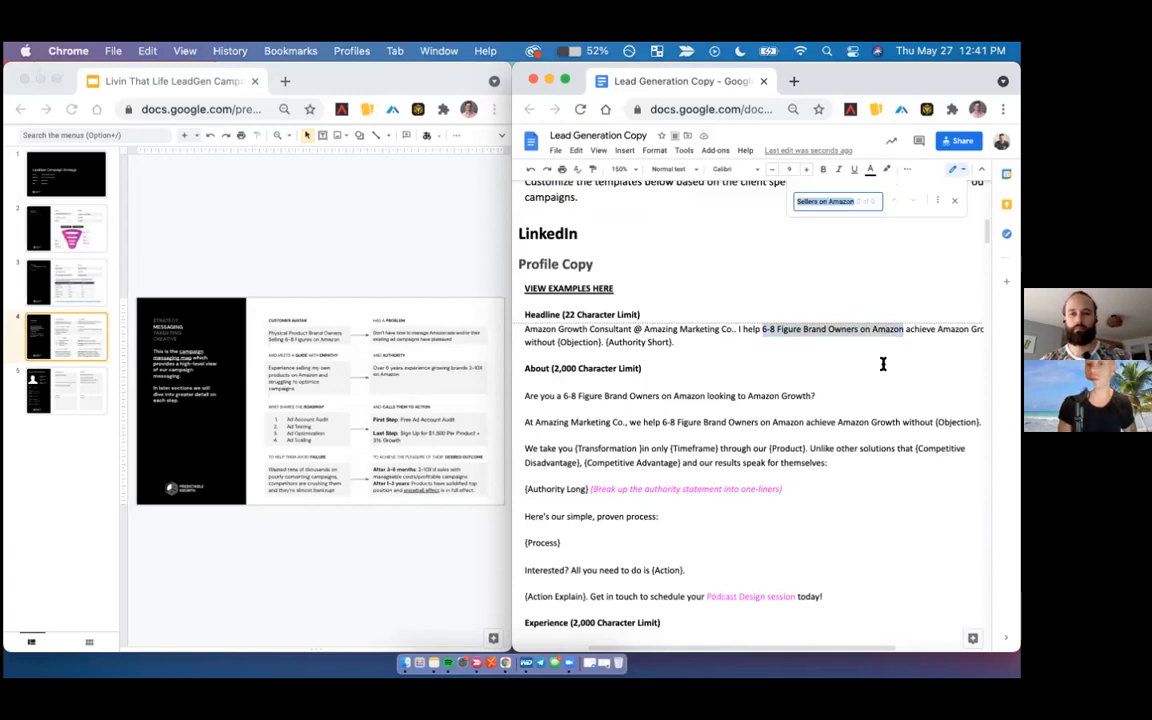
click(837, 202)
click(936, 201)
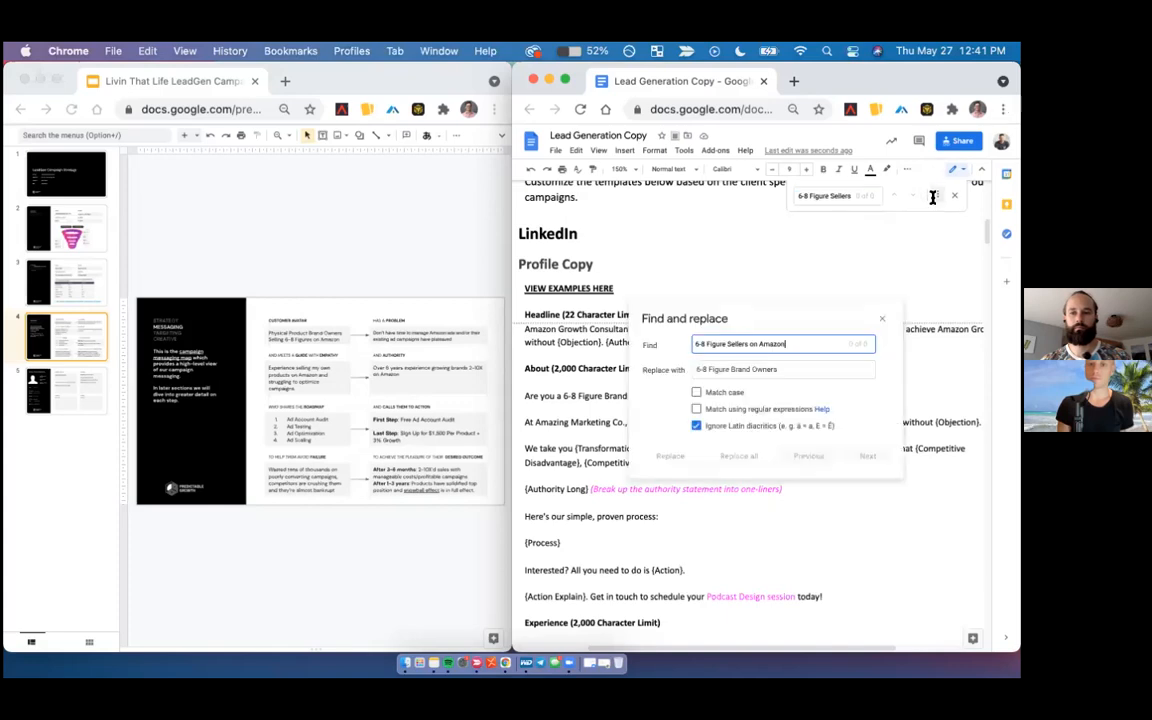
- Set the replacement text in Find and replace to "6-8 Figure Physical Product Brands" and close the dialog
double_click(740, 369)
click(733, 369)
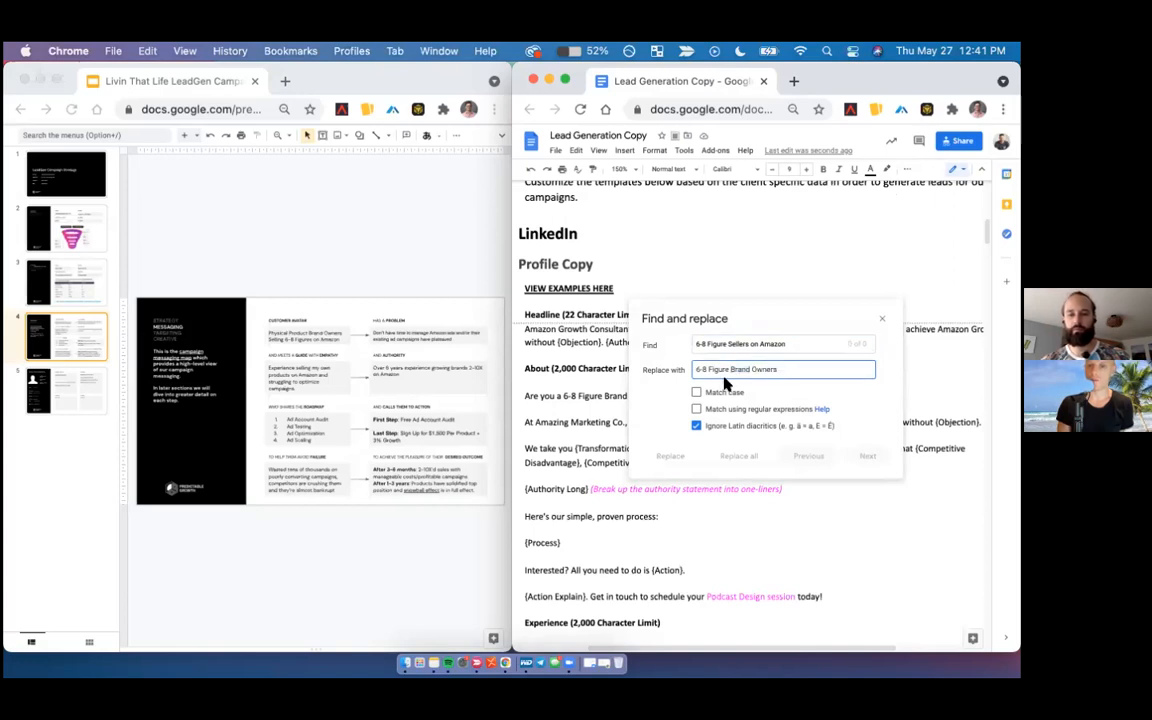
text(Product)
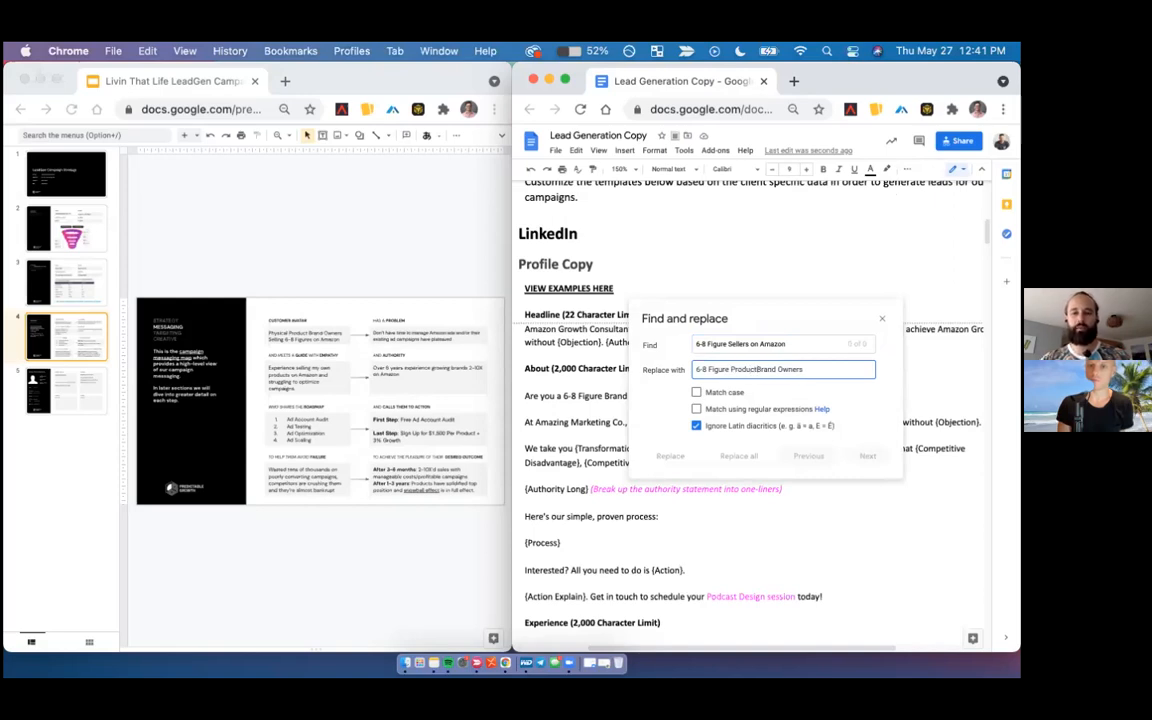
key(Left)
key(Left)
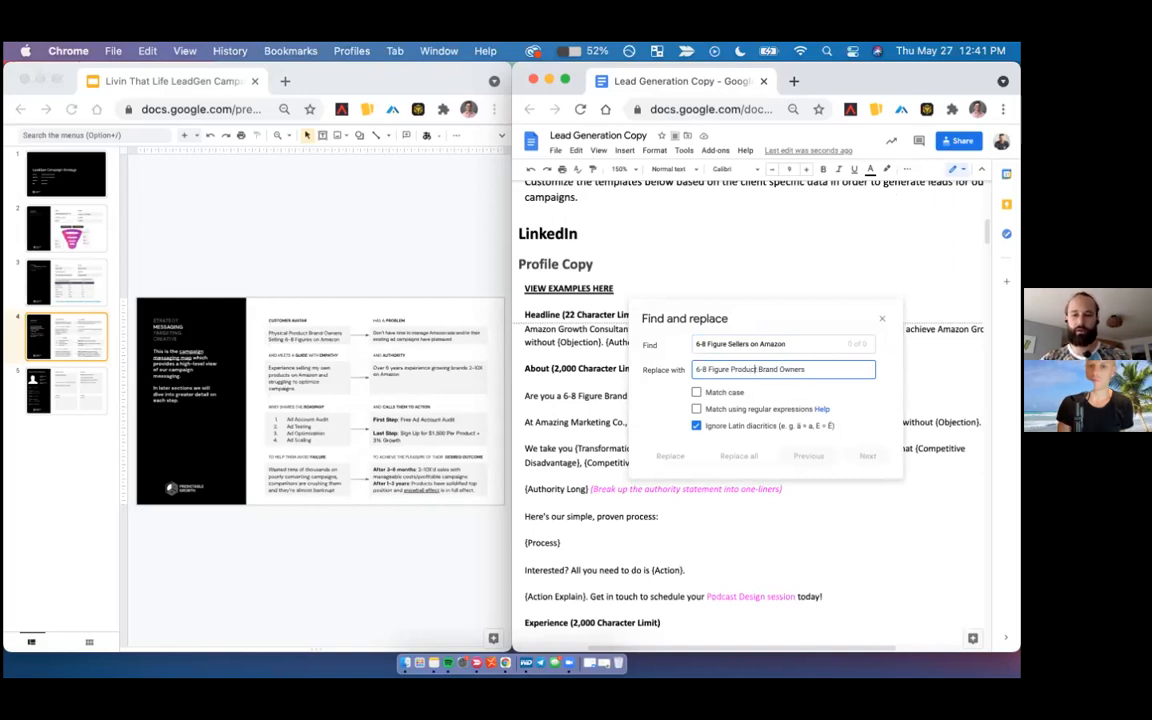
key(Left)
key(Left)
text(Physical Brand)
key(alt+BackSpace)
double_click(820, 369)
key(BackSpace)
key(BackSpace)
text(s)
triple_click(785, 343)
key(Escape)
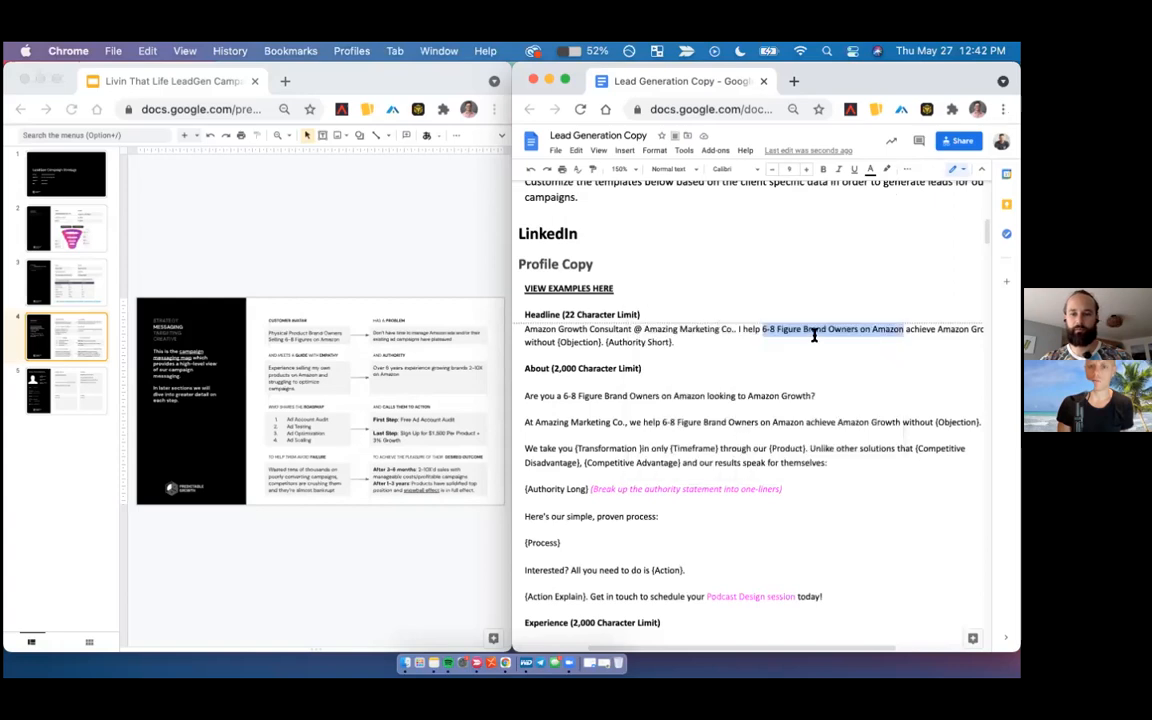
- Replace all occurrences of "6-8 Figure Brand Owners on Amazon" in the document with "6-8 Figure Physical Product Brands"
key(super+f)
key(super+v)
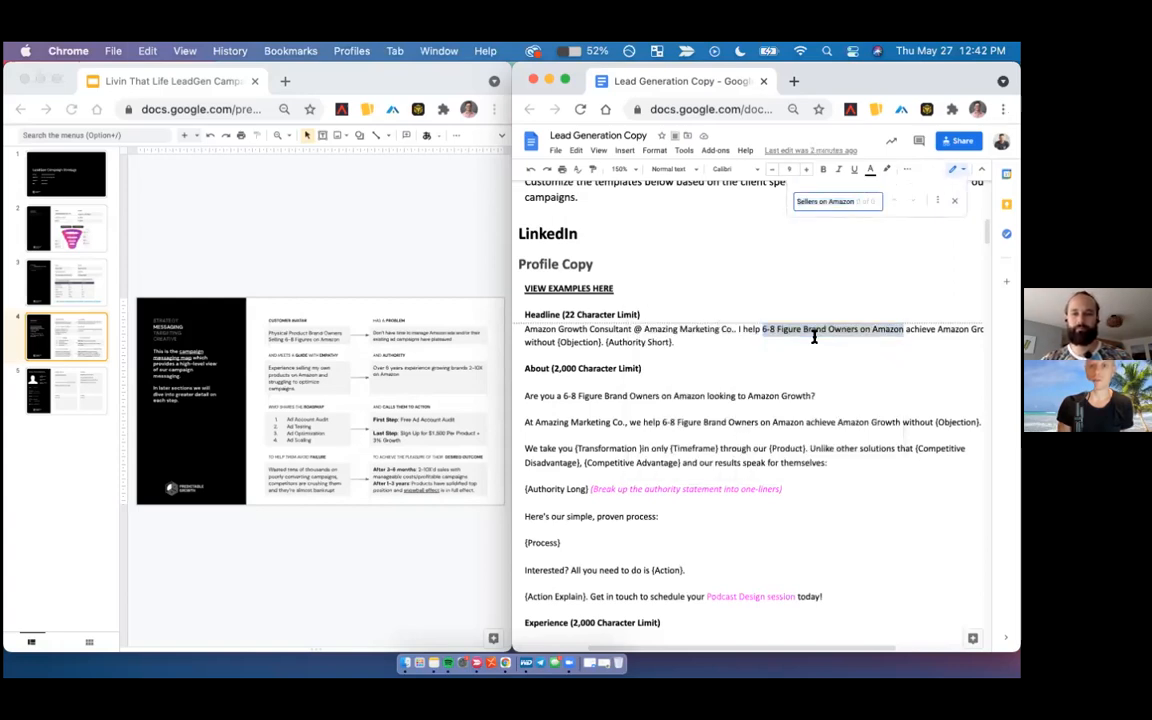
click(814, 337)
click(762, 329)
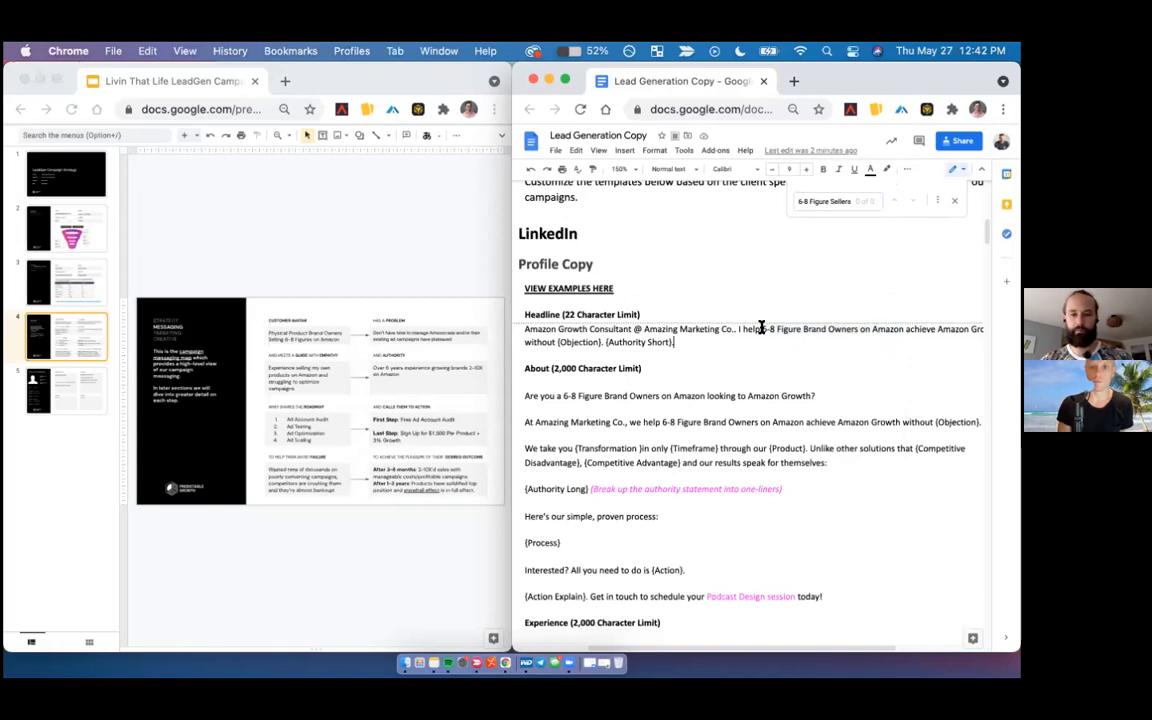
shift+click(901, 328)
key(ctrl+f)
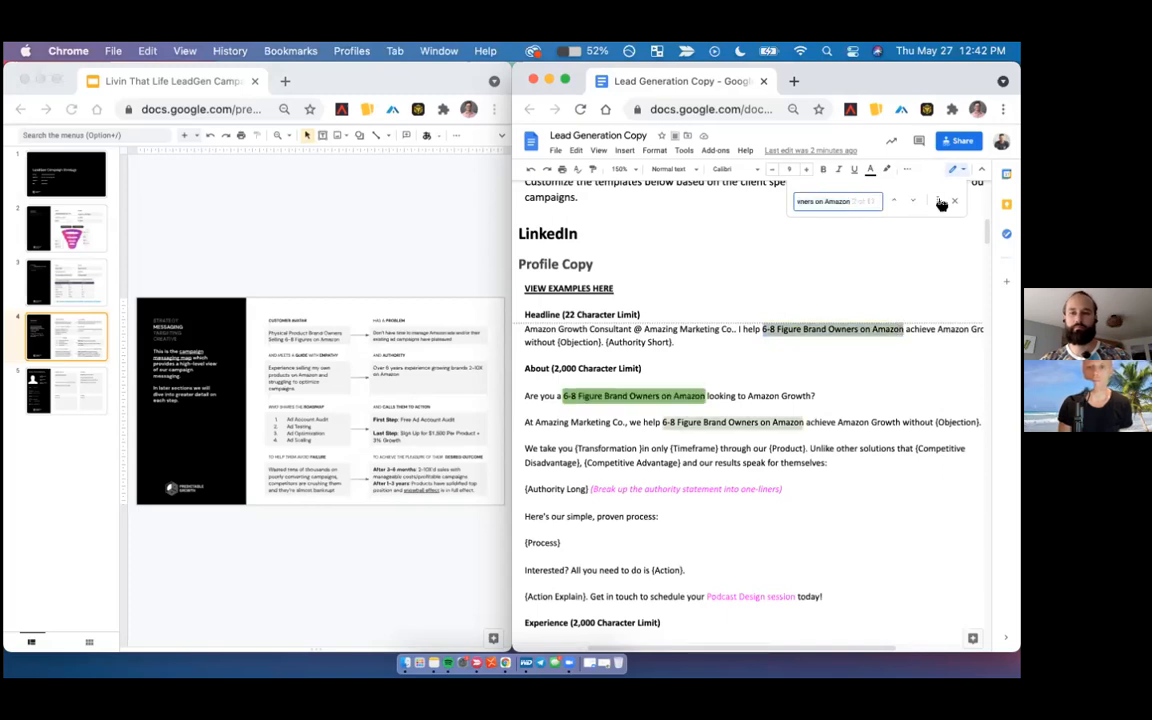
click(941, 204)
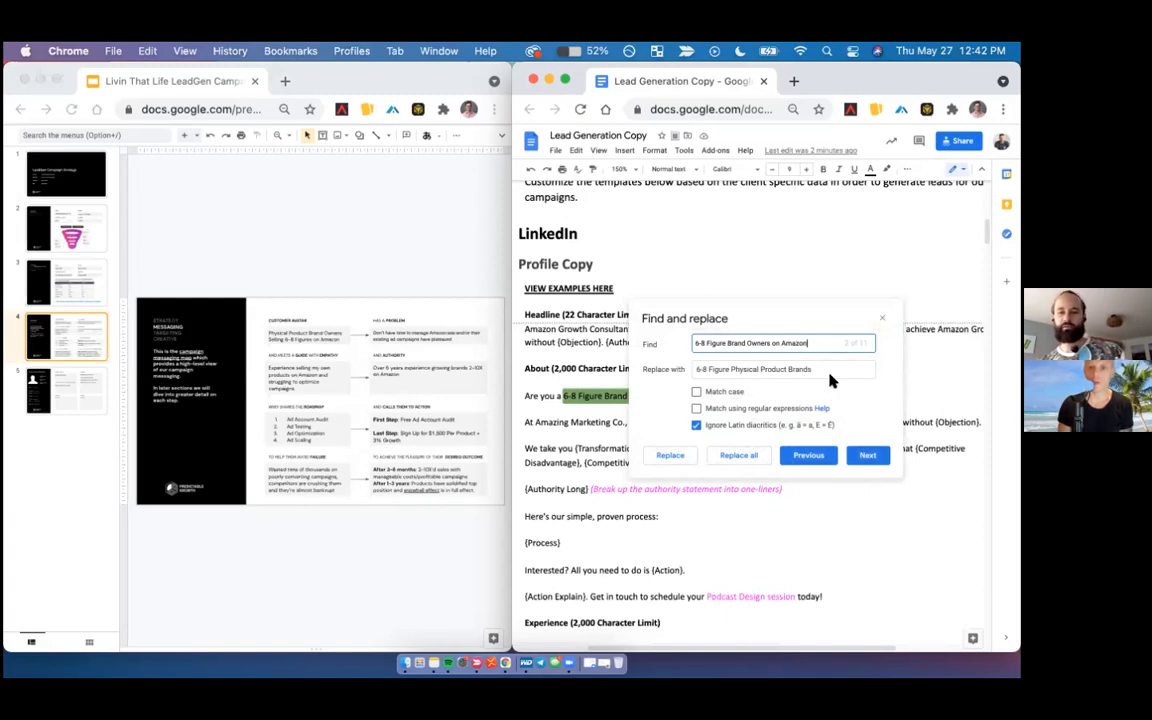
click(740, 456)
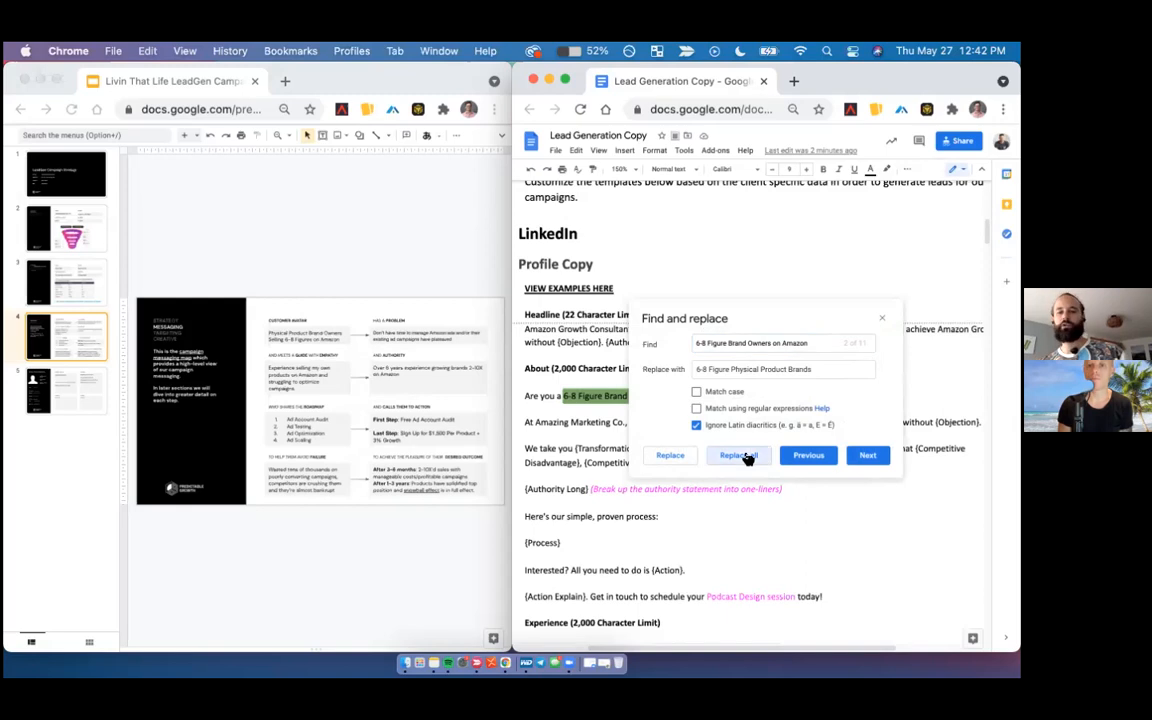
click(882, 321)
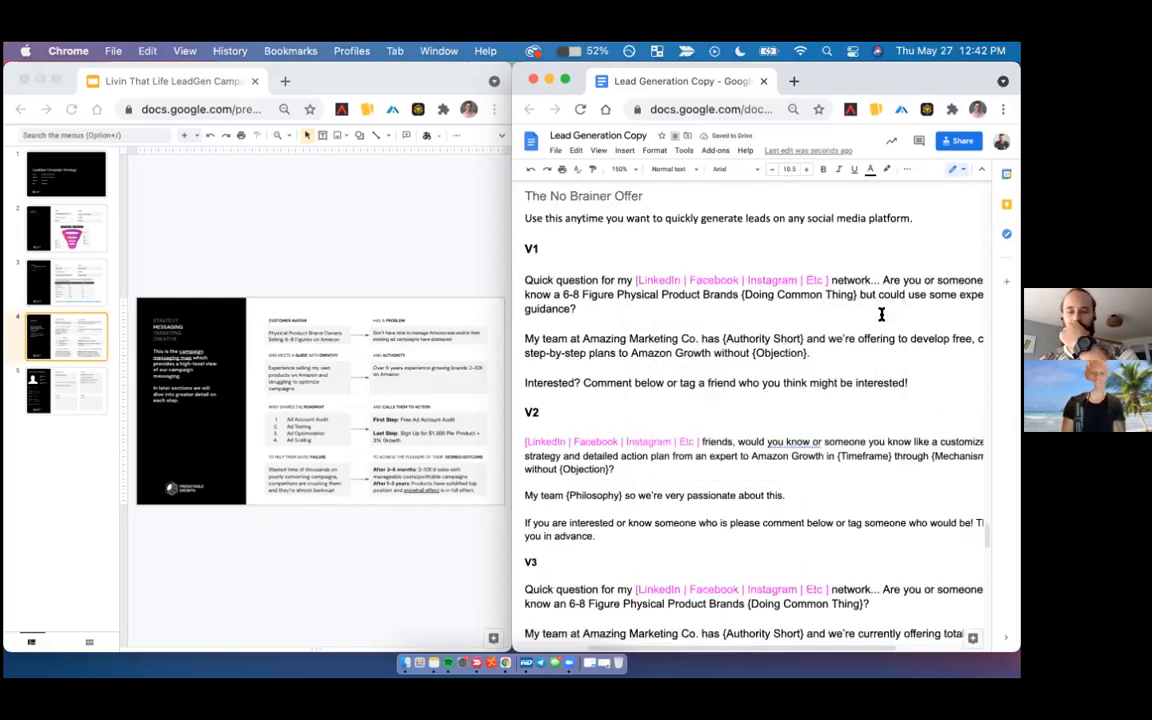
- Return to the LinkedIn Profile Copy section and set the document zoom to 125%
scroll(881, 315, down, 15)
scroll(881, 315, up, 20)
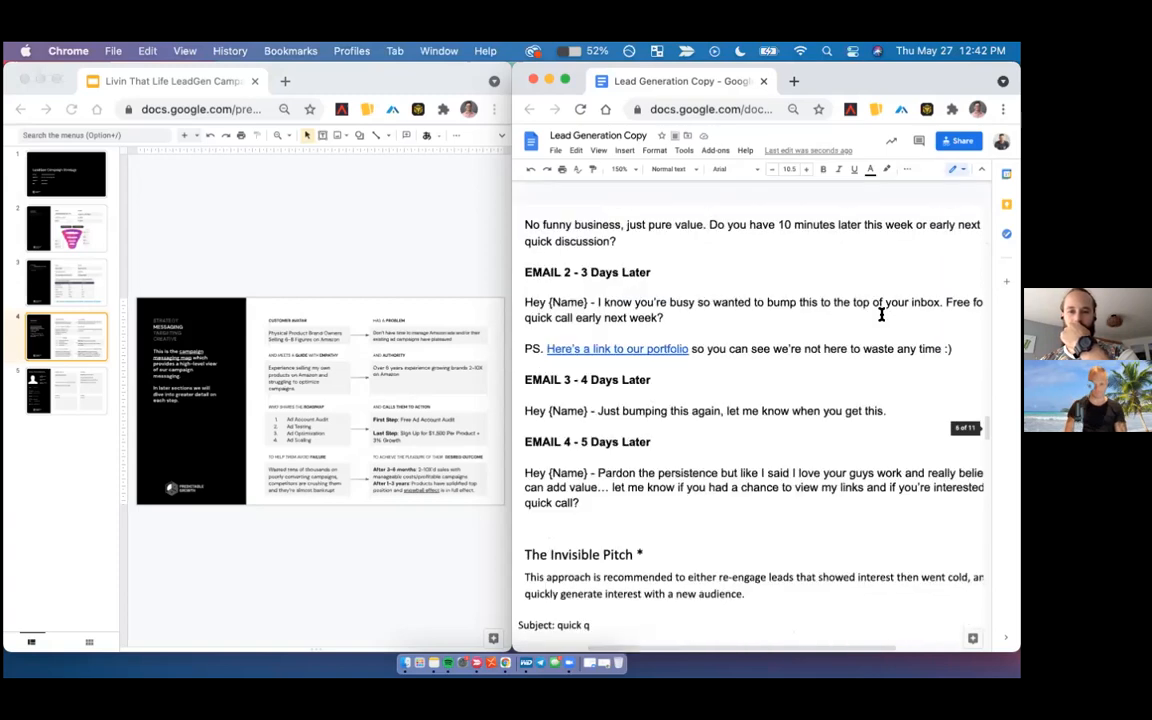
scroll(881, 315, up, 20)
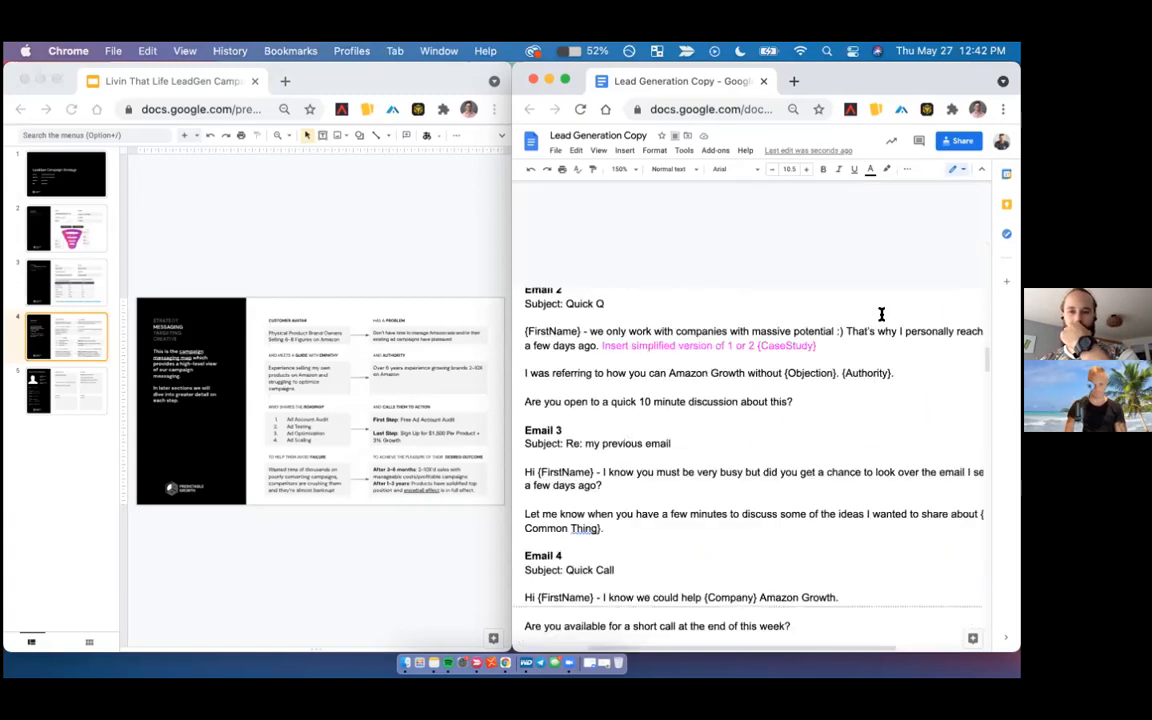
scroll(881, 315, up, 8)
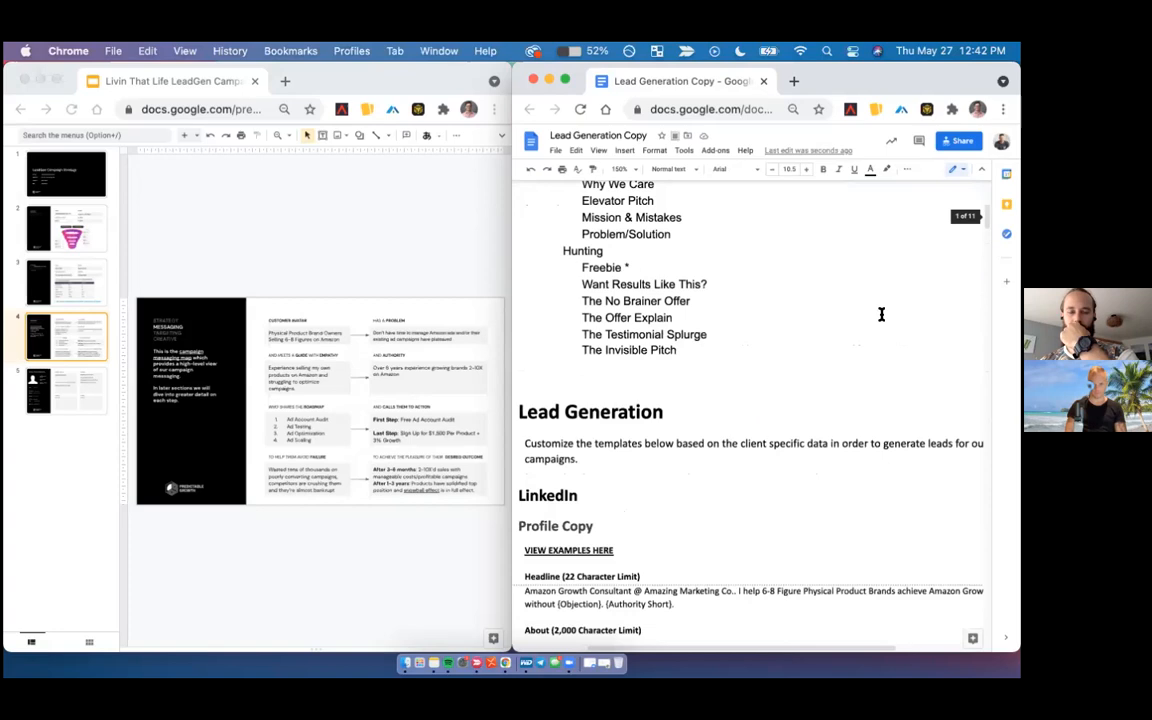
scroll(881, 315, down, 3)
scroll(881, 315, left, 2)
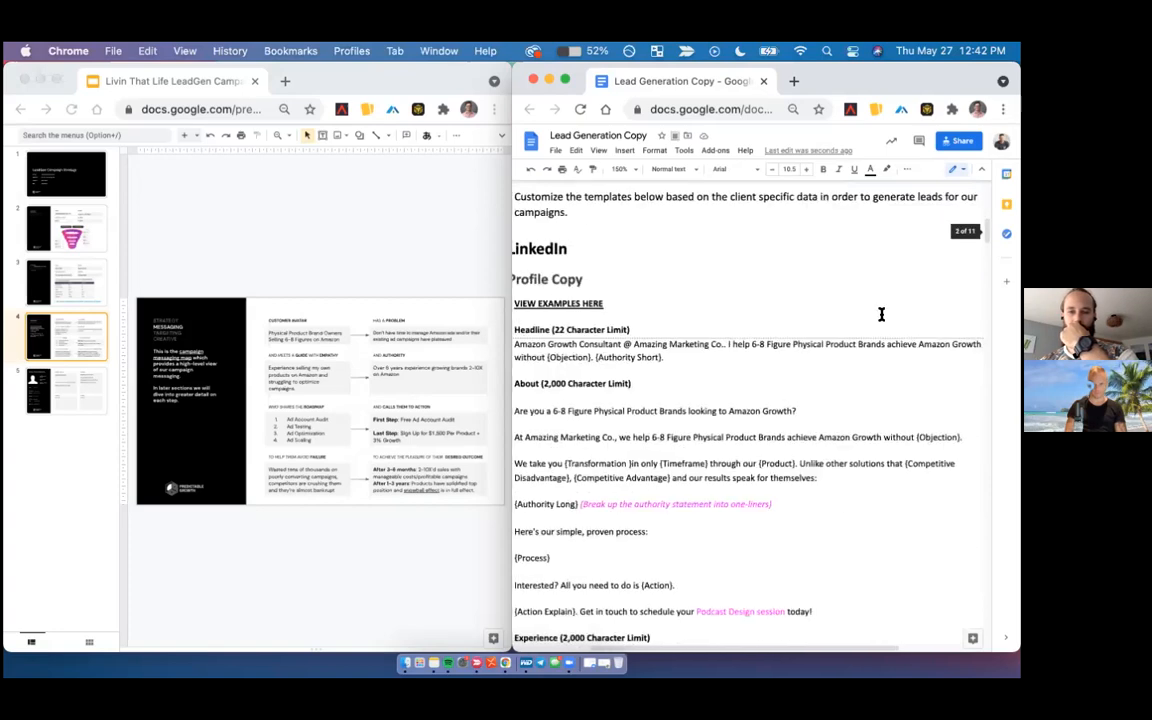
click(623, 169)
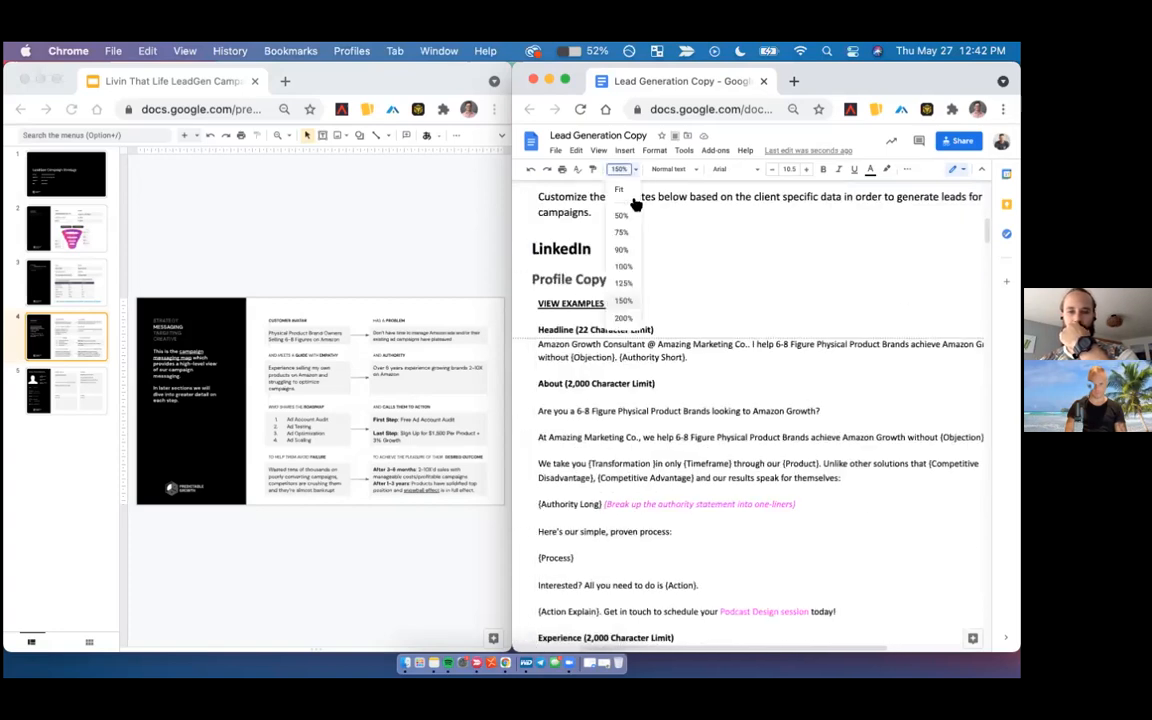
click(623, 284)
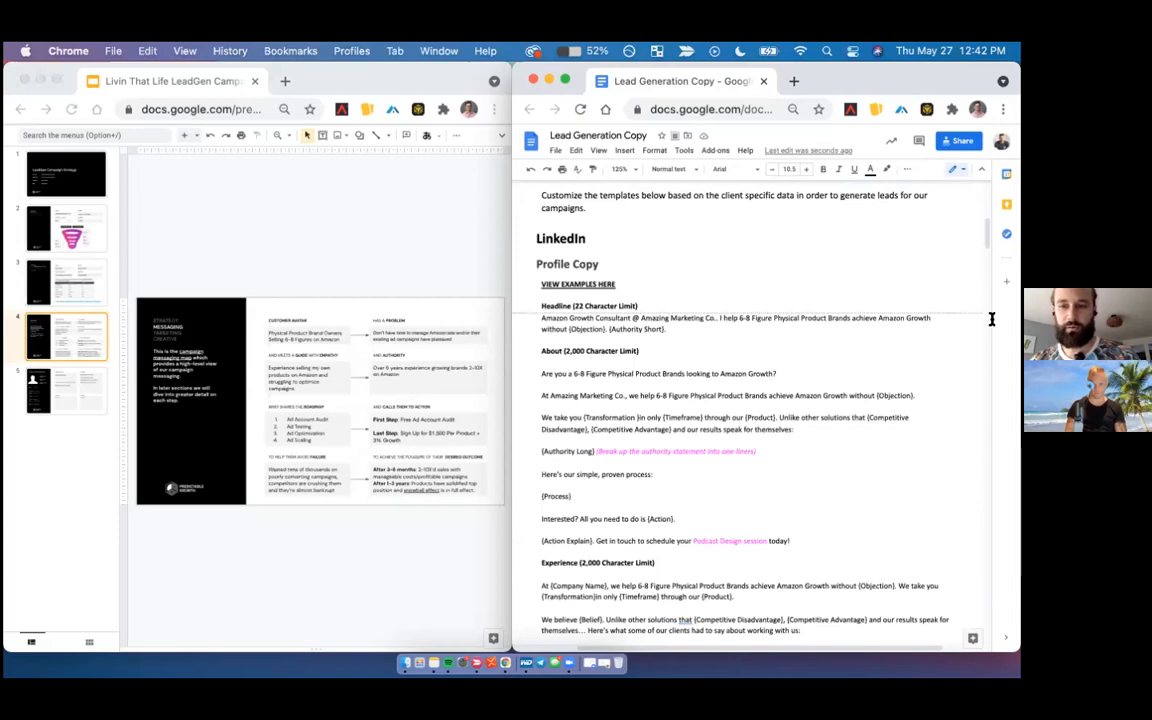
- In the LinkedIn headline, insert "2-10X" before "Amazon Growth" and delete "without {Objection}." after it
click(879, 318)
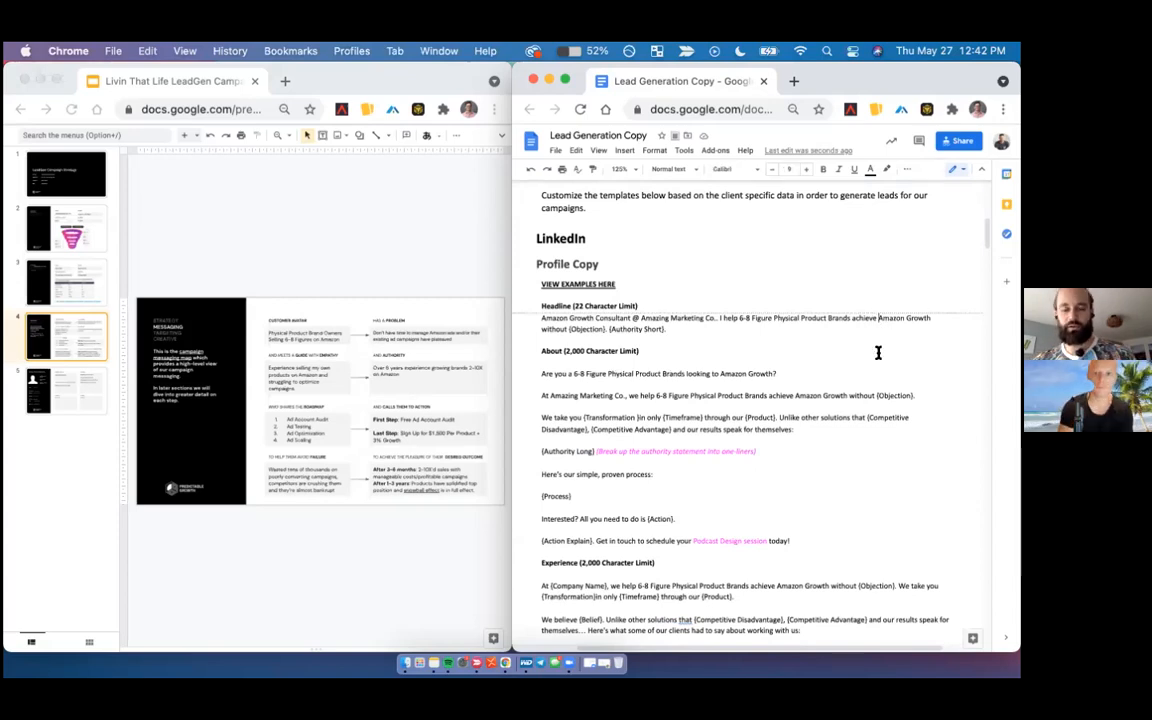
text(2-10X)
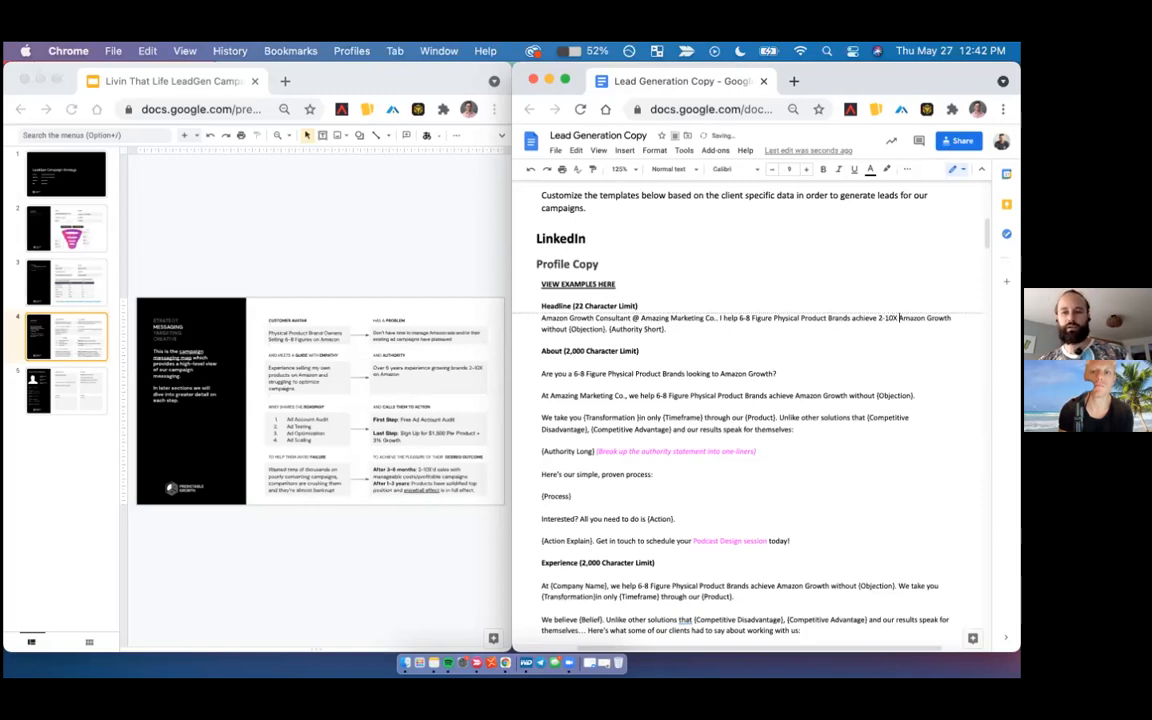
click(568, 328)
shift+click(605, 330)
click(669, 328)
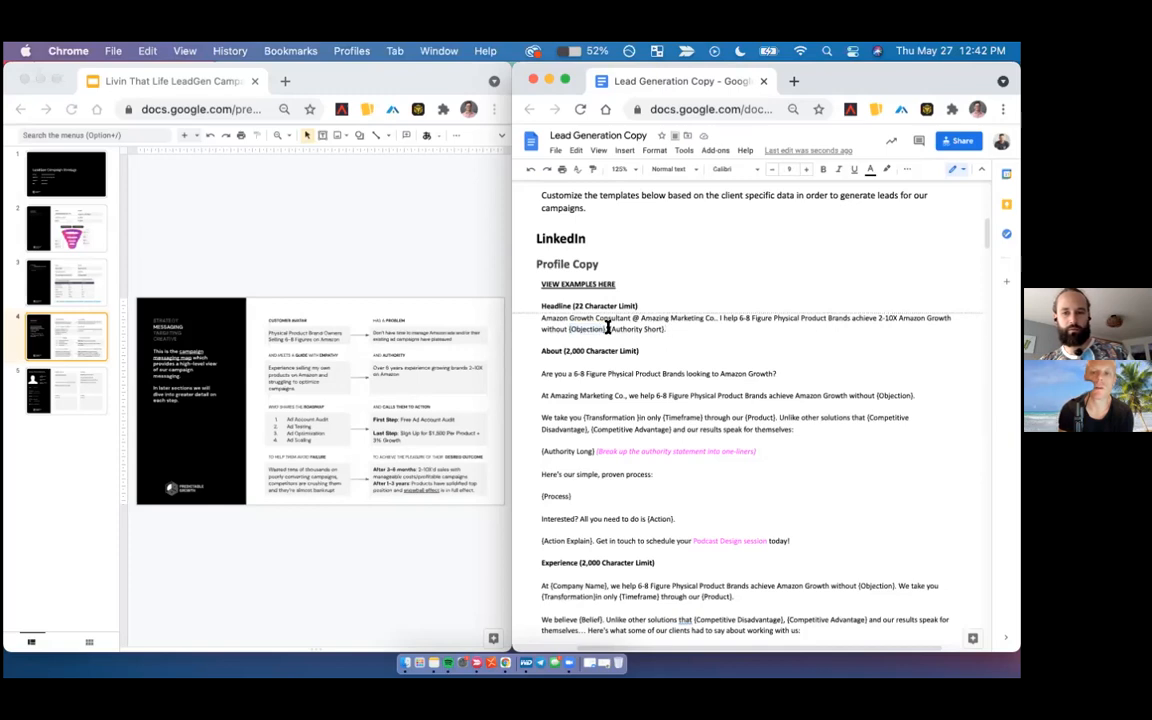
shift+click(534, 328)
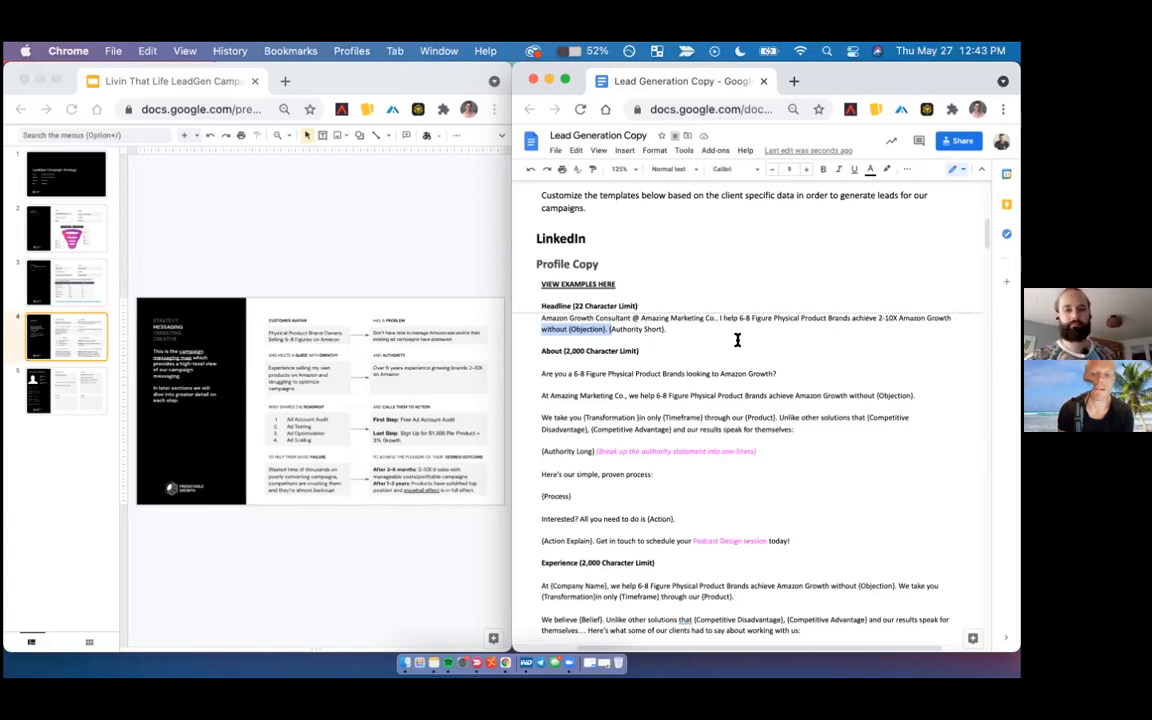
click(612, 328)
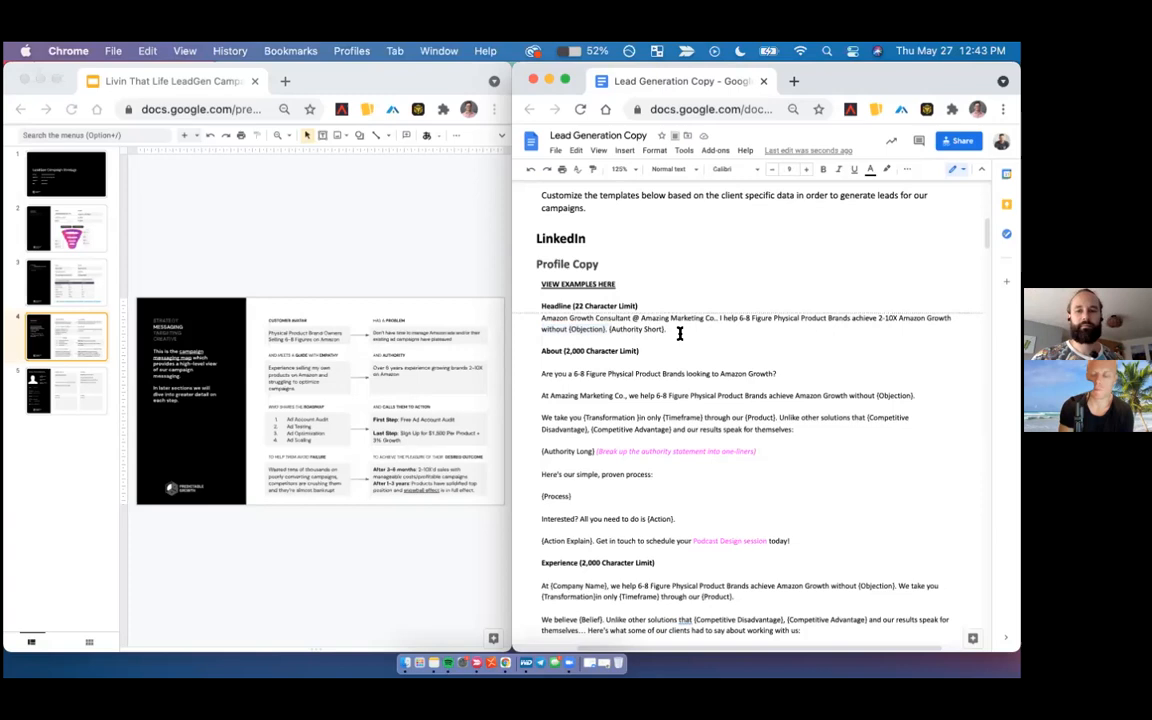
shift+click(541, 328)
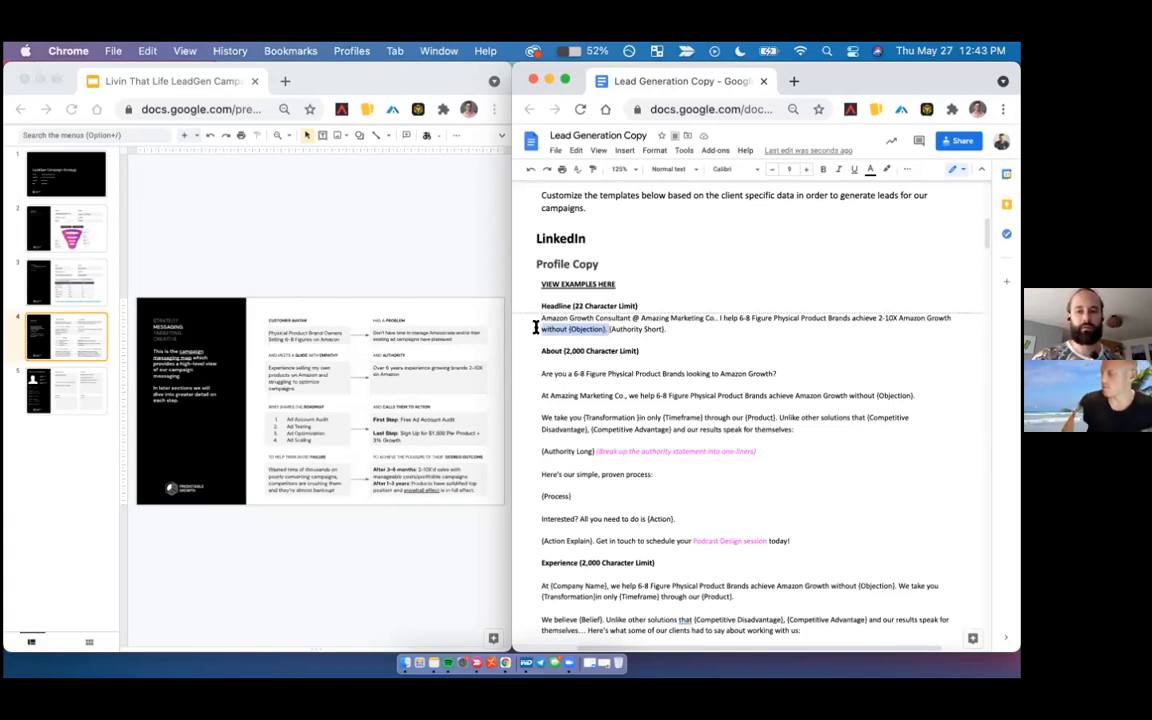
key(BackSpace)
key(BackSpace)
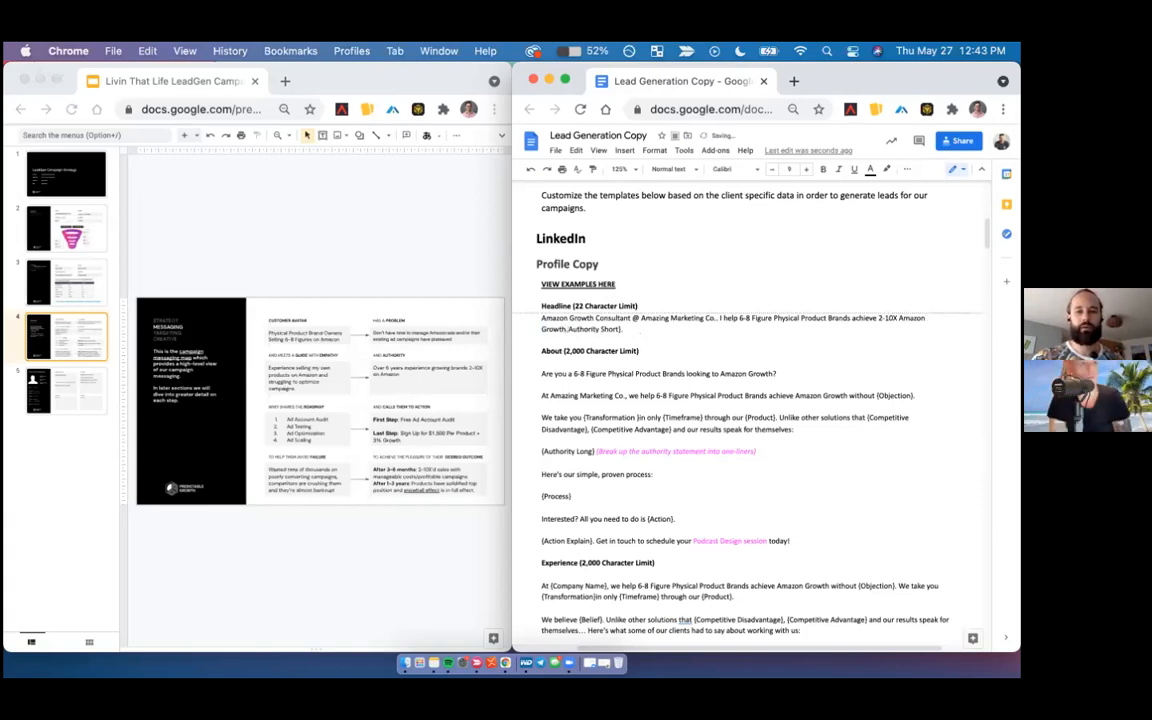
- End the headline's growth sentence with a period and replace {Authority Short} with "Over 6+ Years Experience"
text(.)
drag(620, 327, 521, 327)
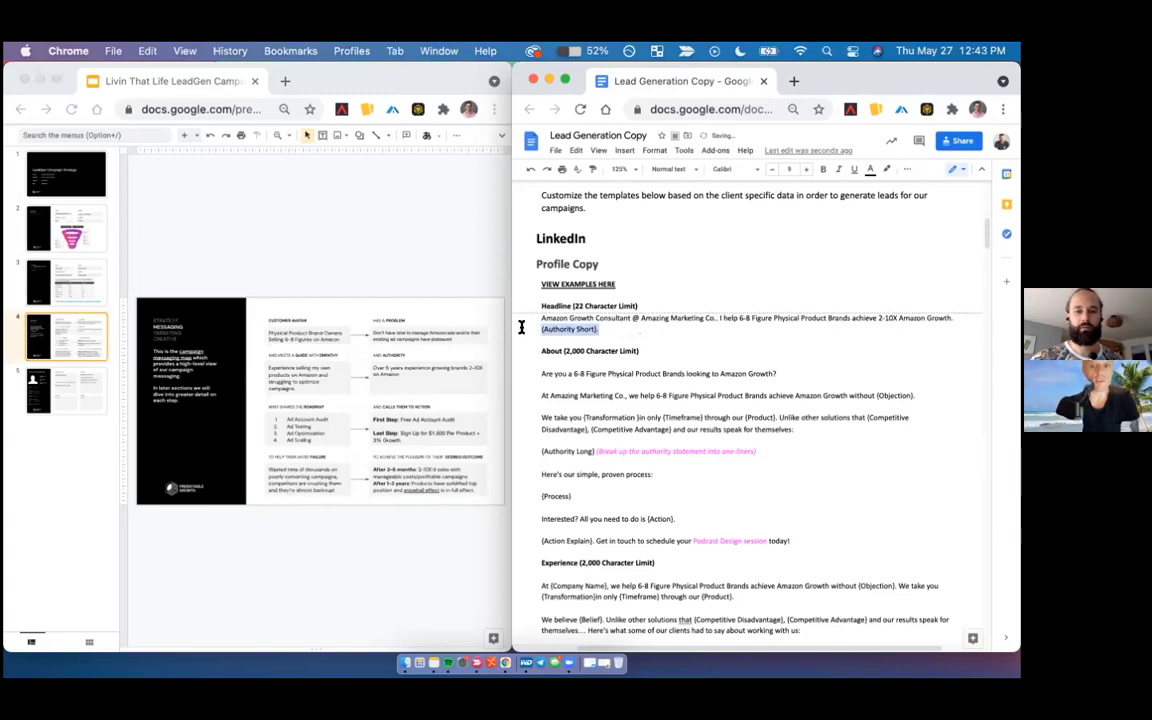
text(B)
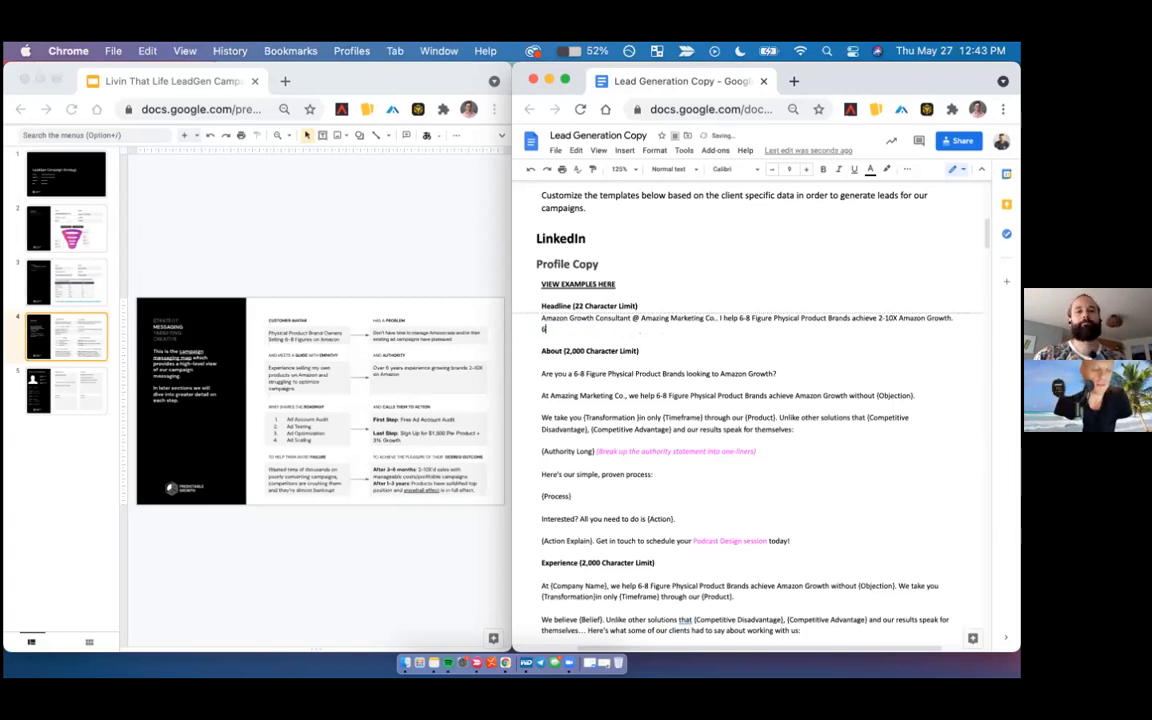
text(+)
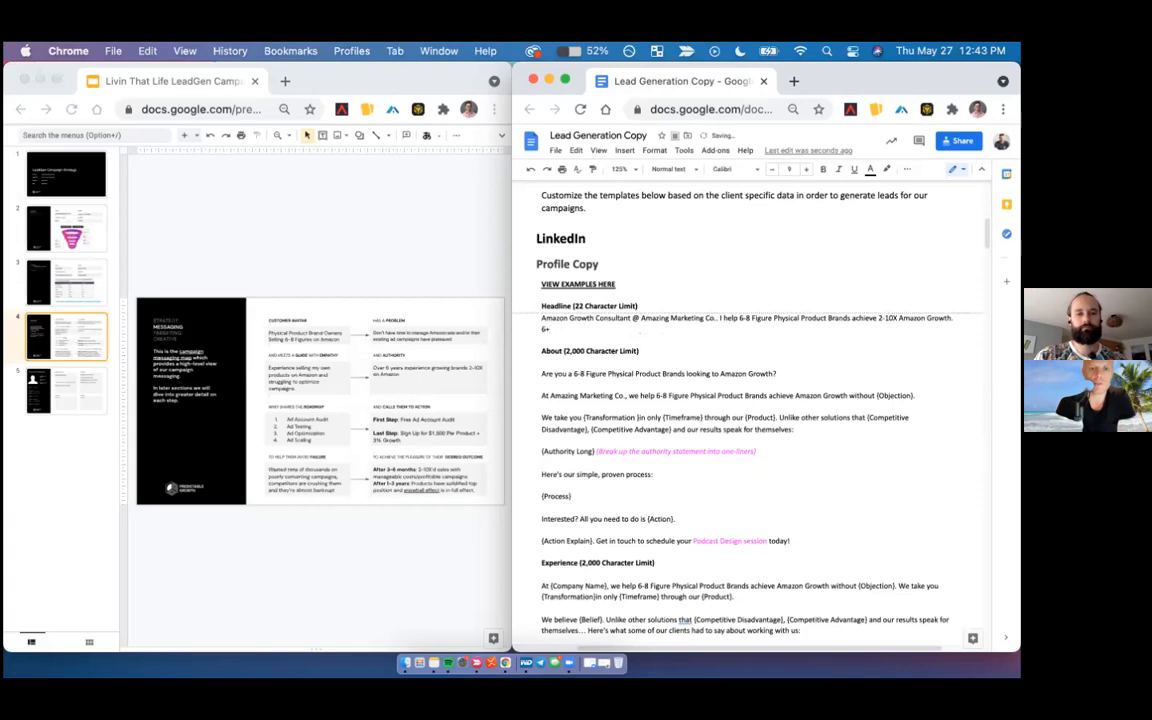
text( Years Experience)
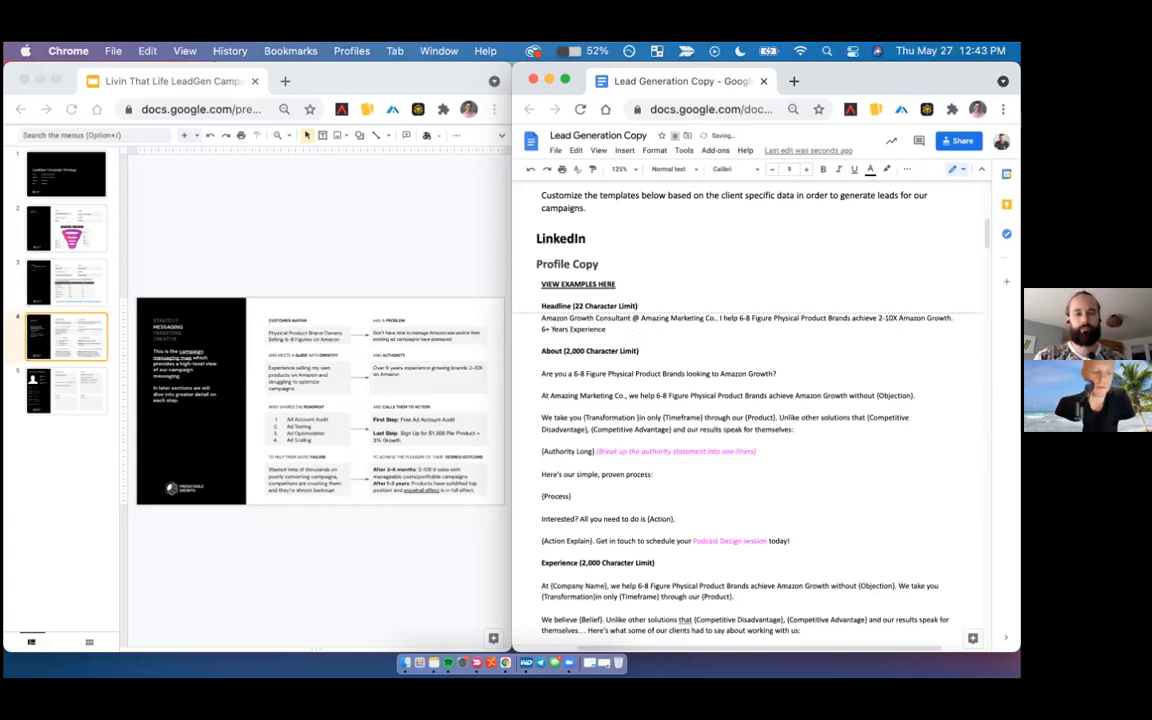
key(BackSpace)
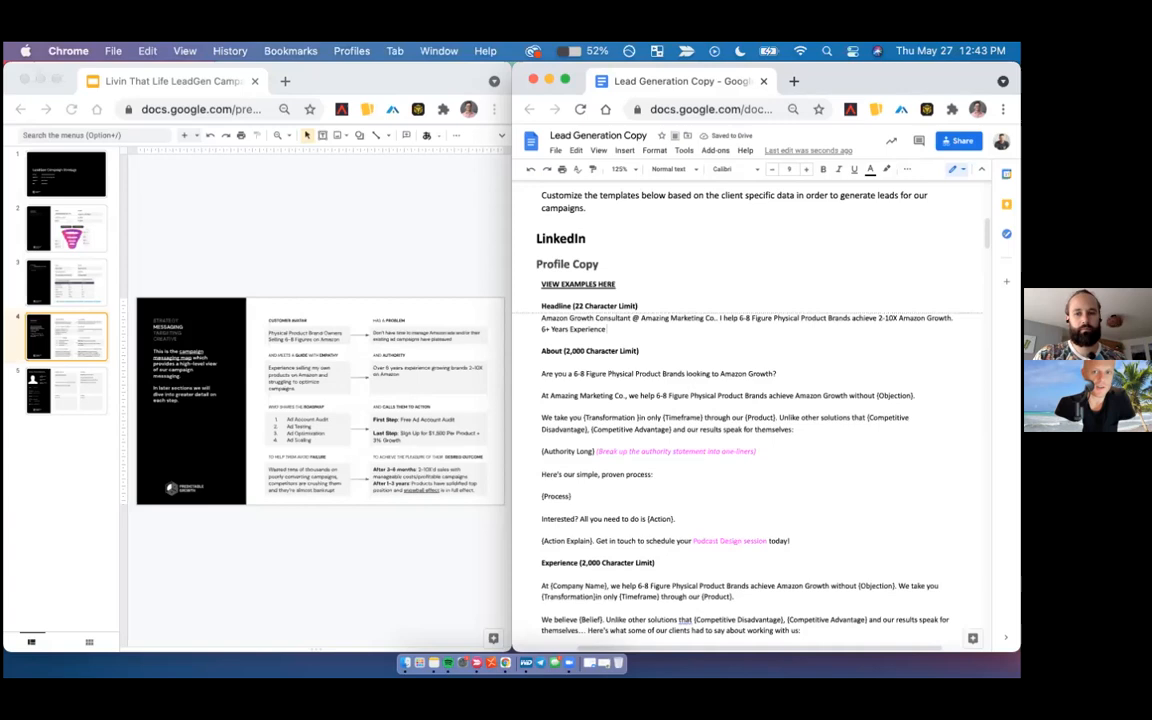
key(BackSpace)
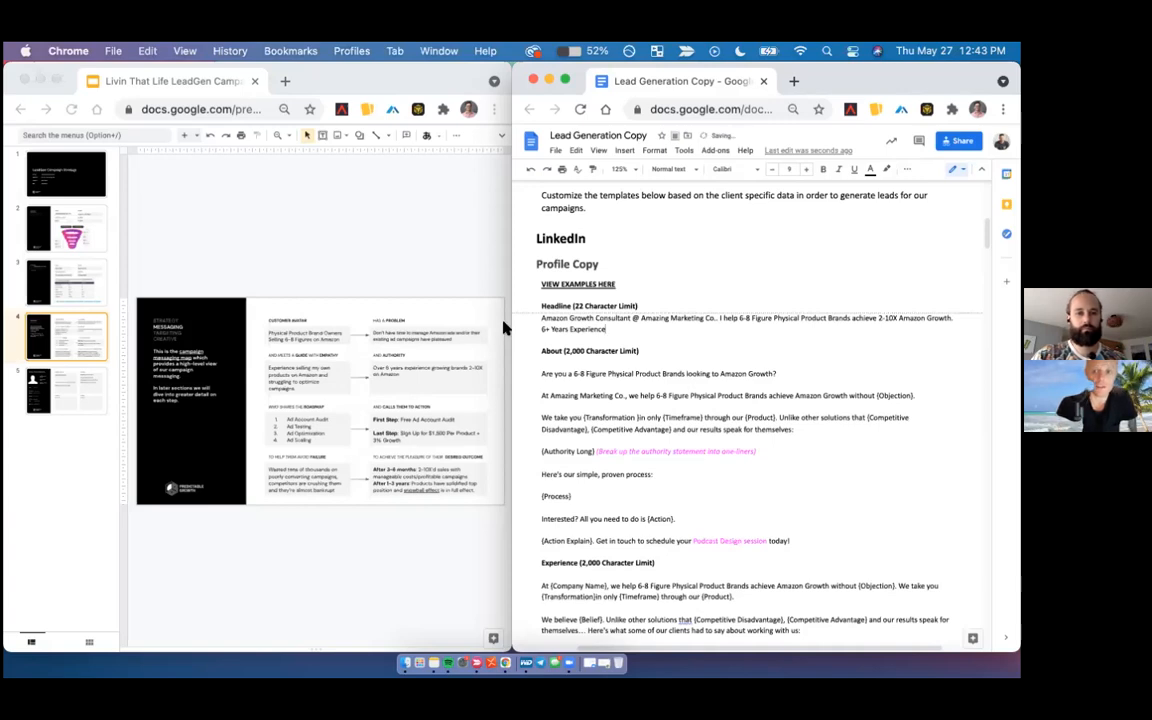
text(Over)
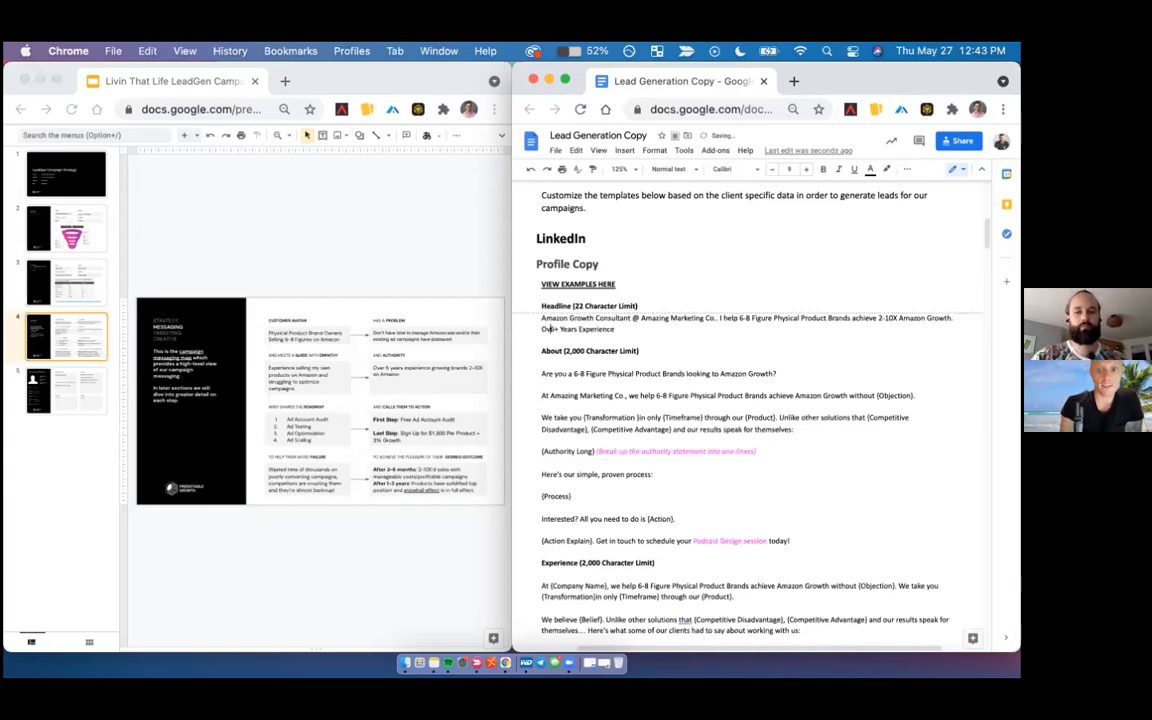
- Insert the objection phrase "without crazy acquisition" after "2-10X Amazon Growth" in the LinkedIn headline
click(948, 318)
text(without |)
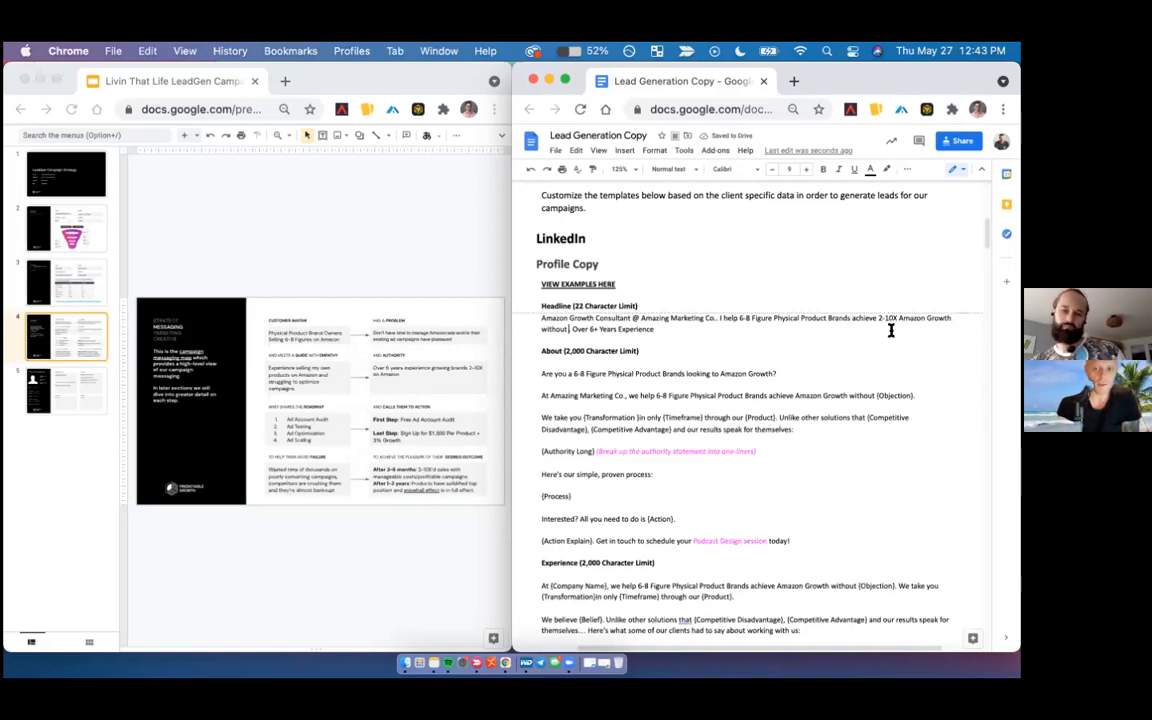
key(BackSpace)
key(BackSpace)
key(BackSpace)
key(BackSpace)
key(BackSpace)
key(BackSpace)
key(BackSpace)
text(prof)
key(BackSpace)
key(BackSpace)
key(BackSpace)
key(BackSpace)
text(without crazy A)
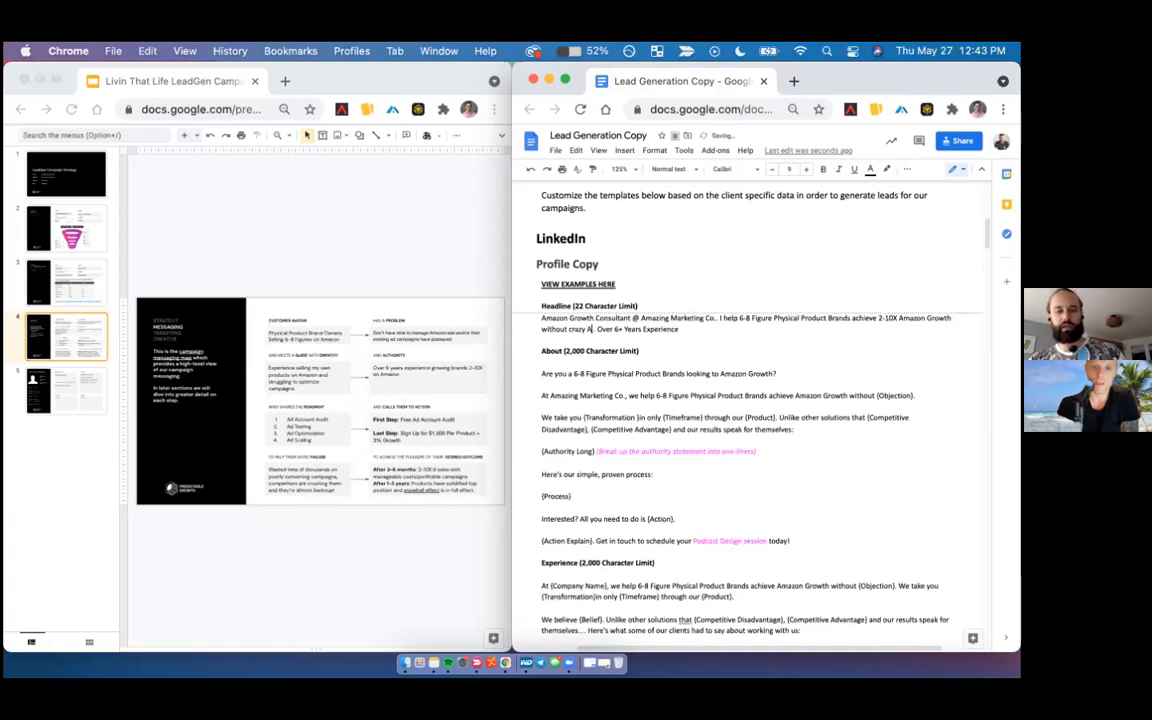
text(cquisition)
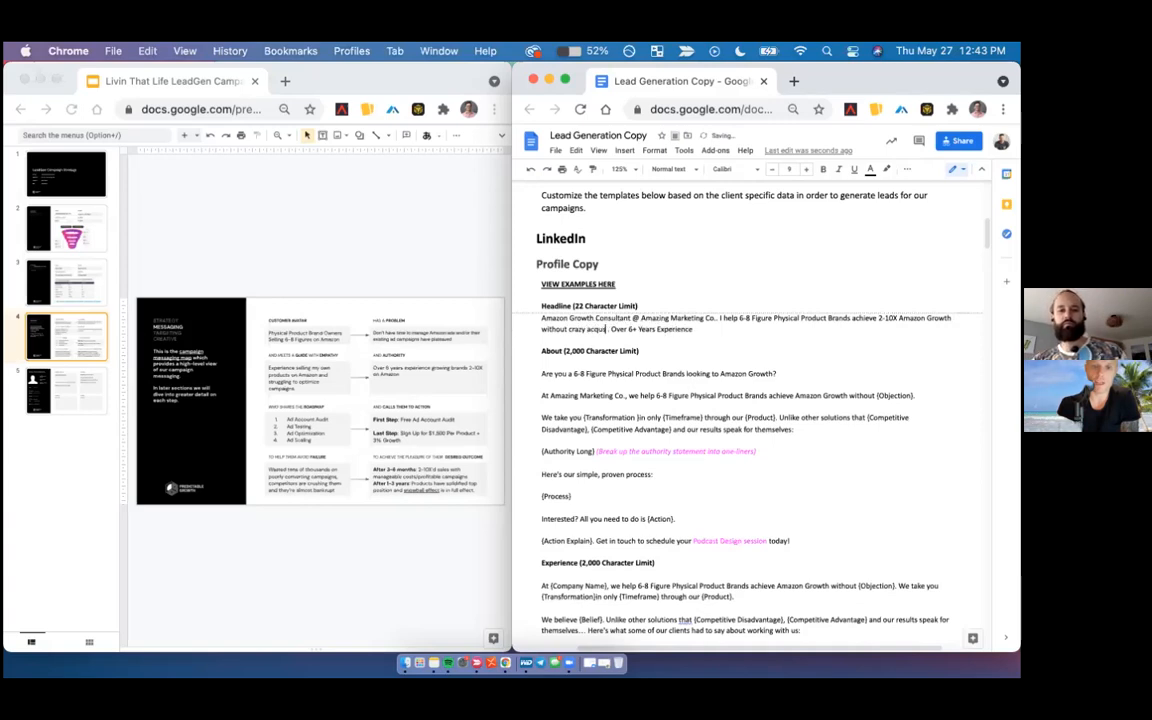
- Reword "crazy acquisition" in the headline's objection phrase to "ACO costs"
double_click(572, 328)
text(AOC)
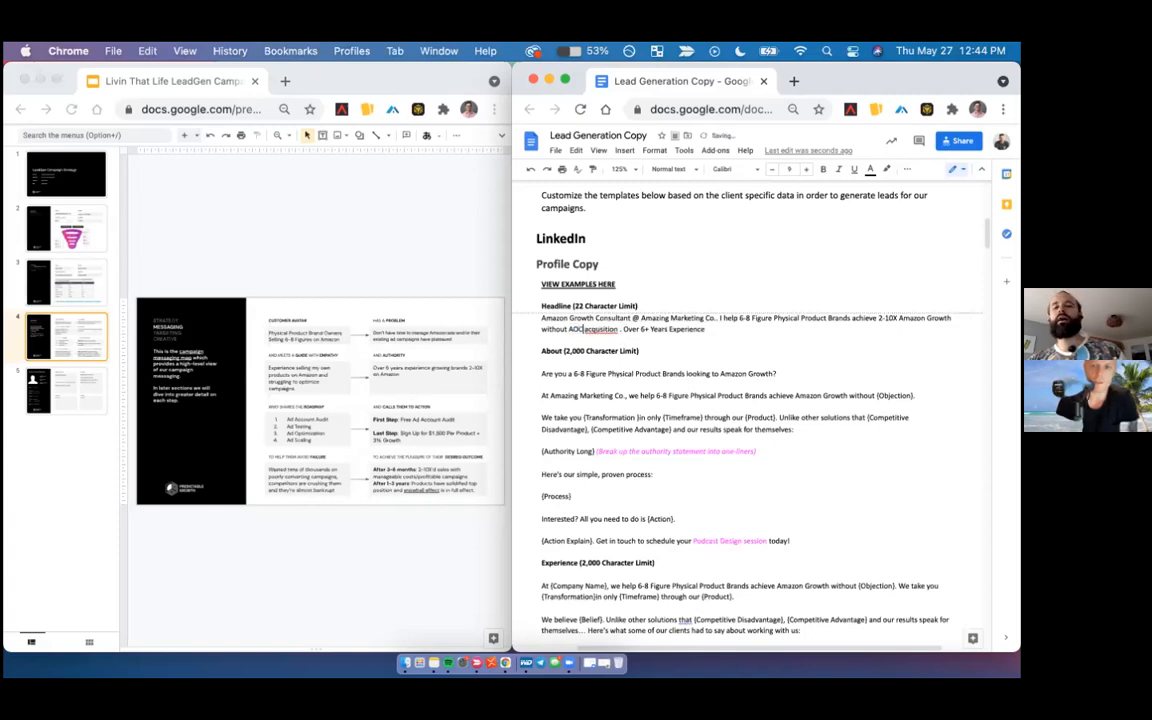
click(600, 330)
double_click(600, 330)
text(co)
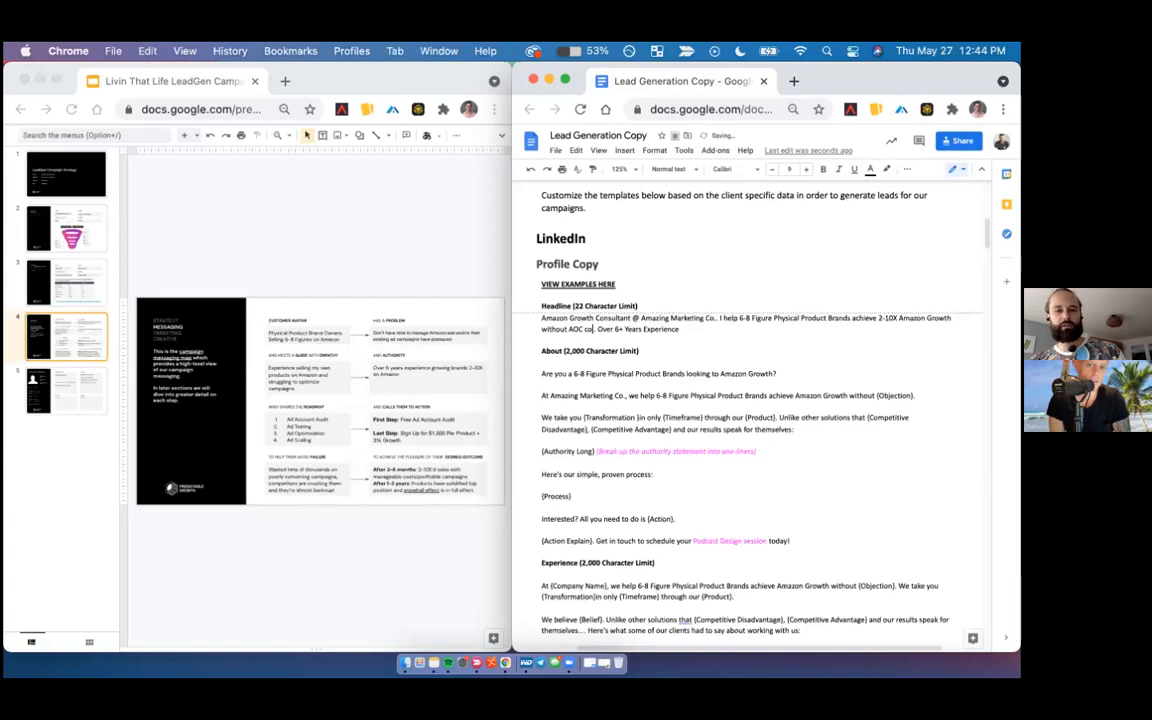
text(st)
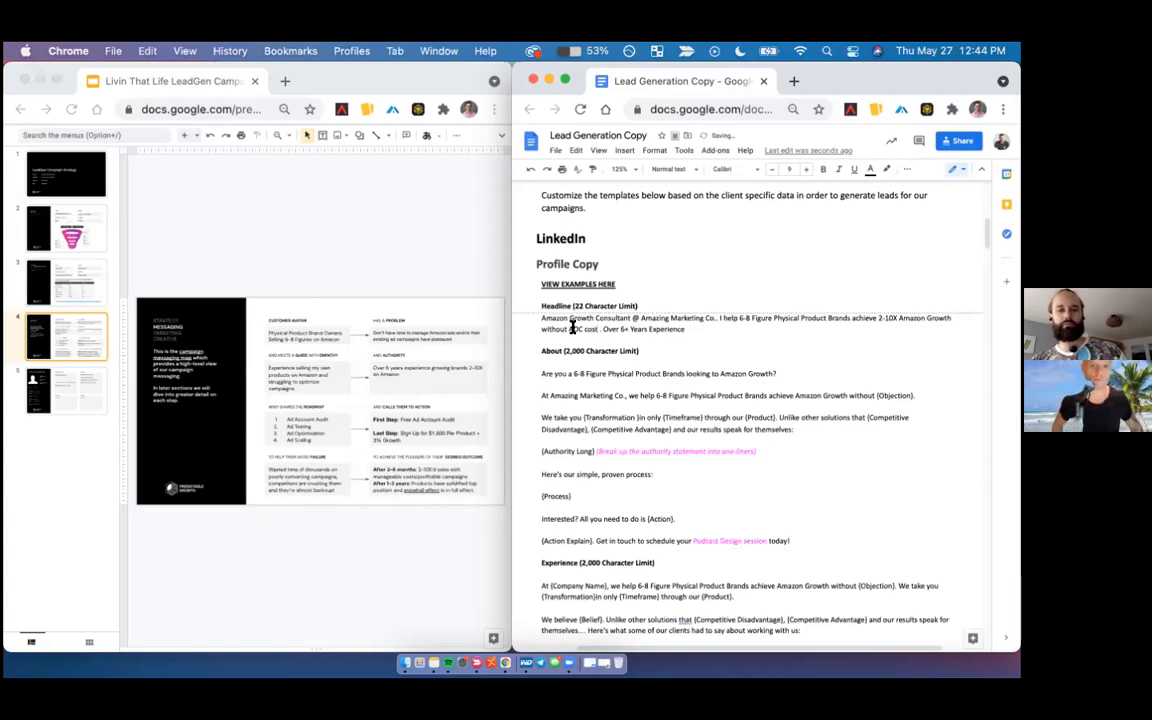
double_click(573, 328)
text(ACO)
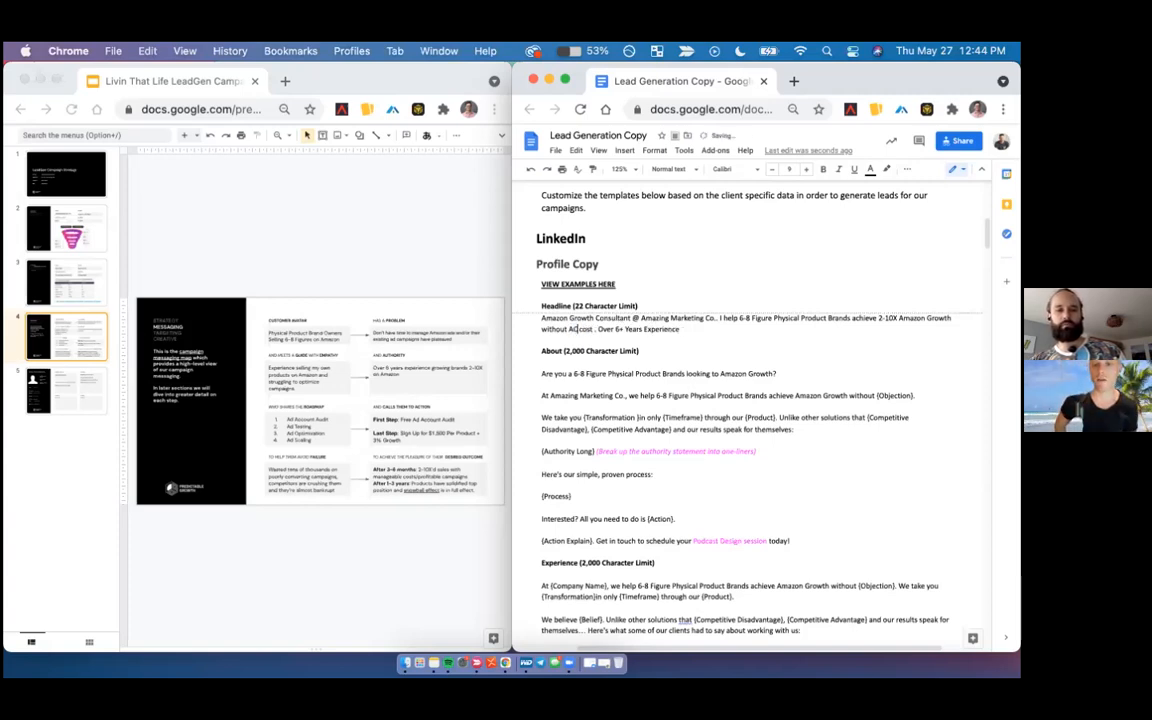
click(598, 330)
text(s)
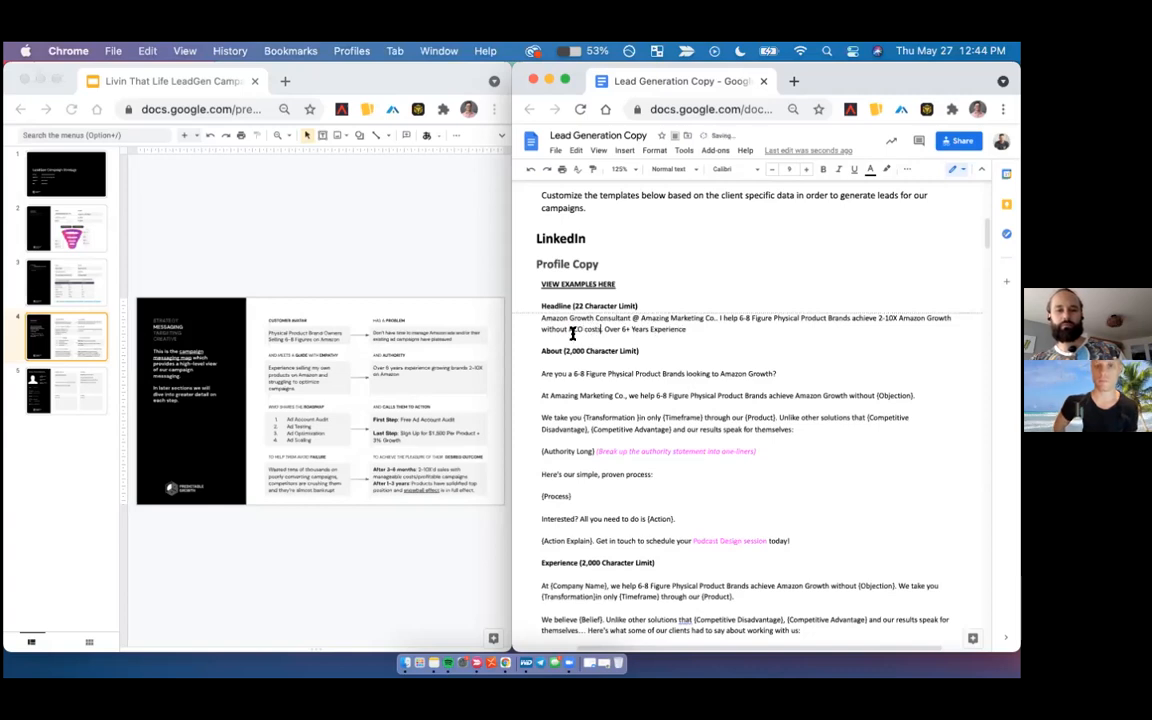
- Insert "insane" before "ACO costs" and end the headline's experience statement with a period
click(568, 339)
text(insane)
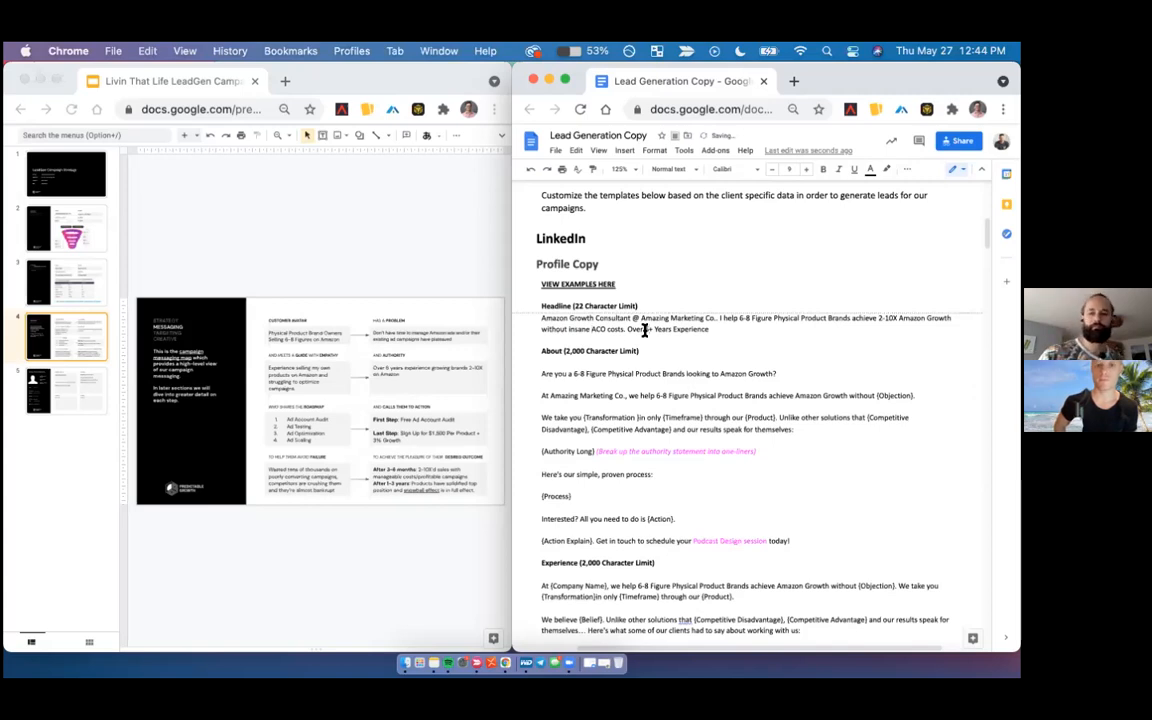
click(734, 327)
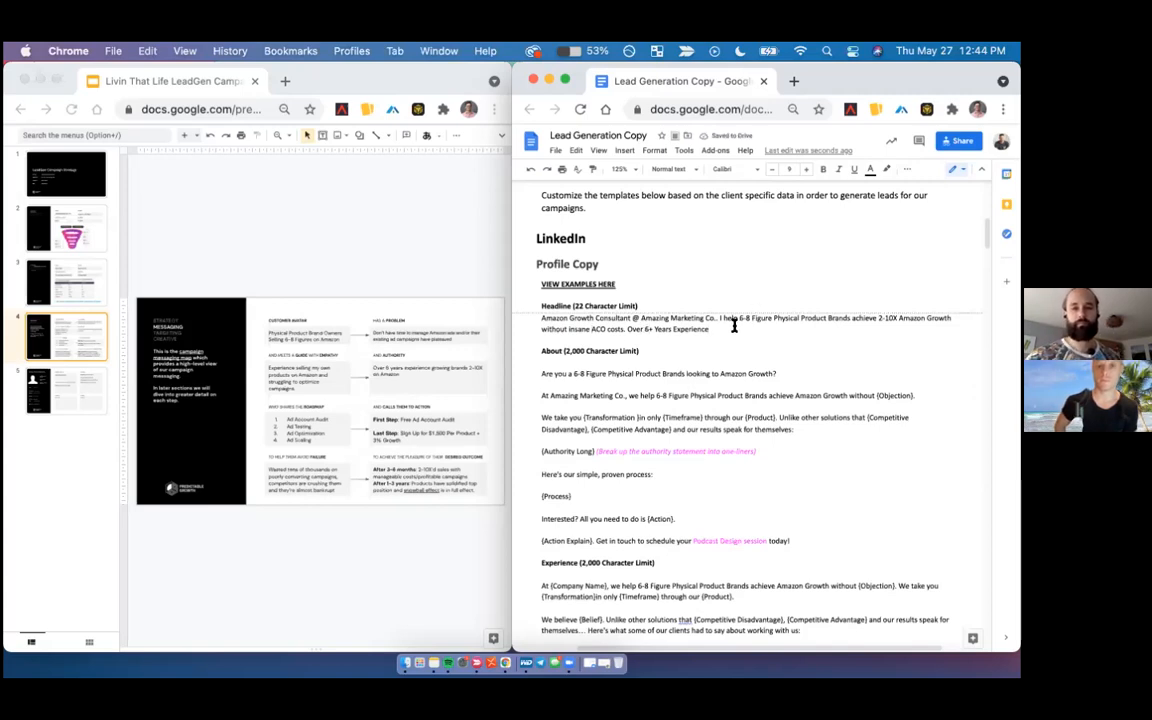
text(.)
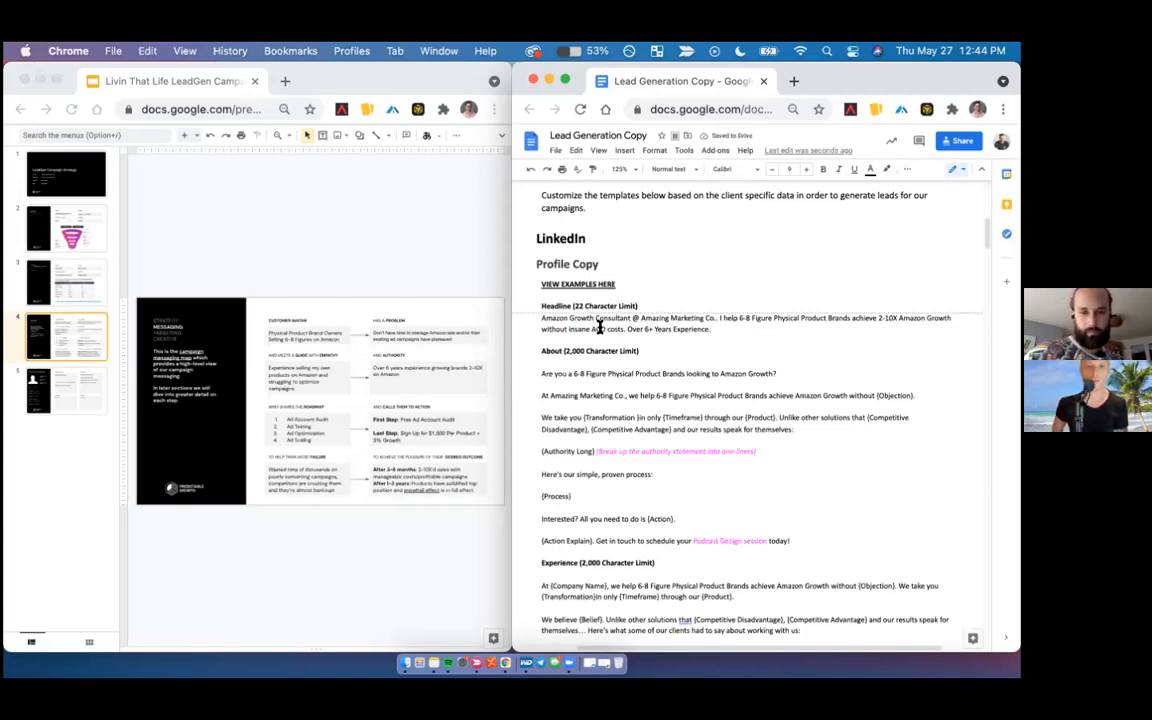
- Shorten "ACO costs" in the headline to "ACOS"
double_click(614, 328)
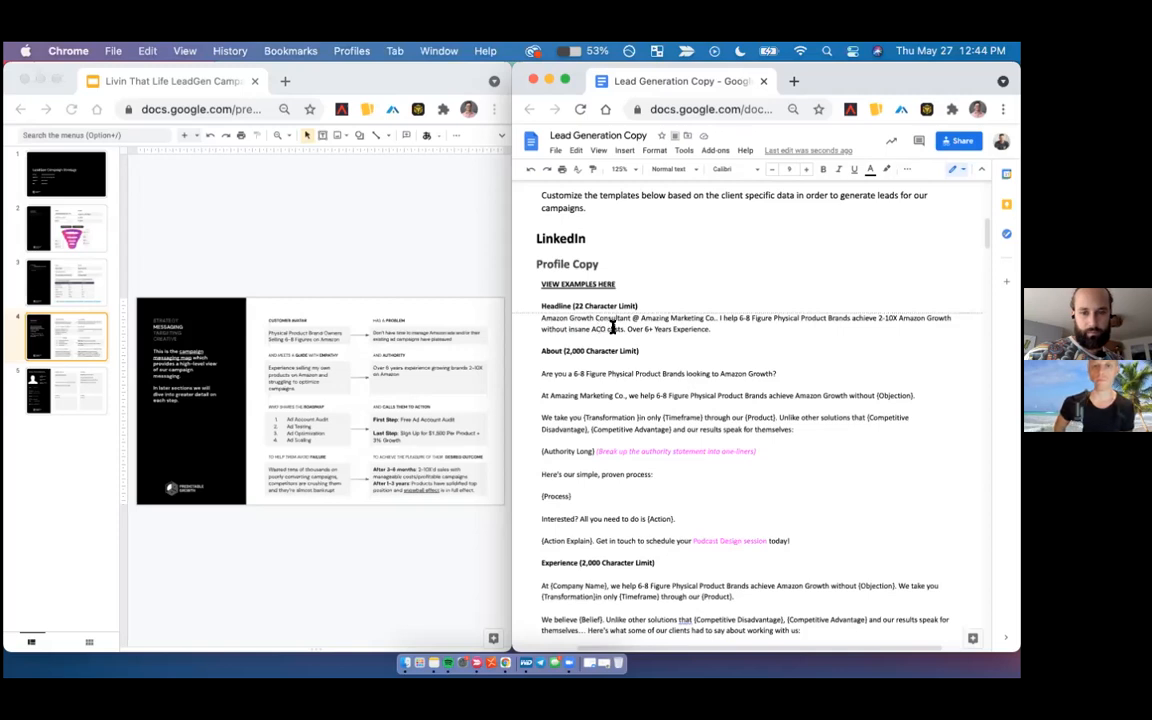
key(BackSpace)
text(costs)
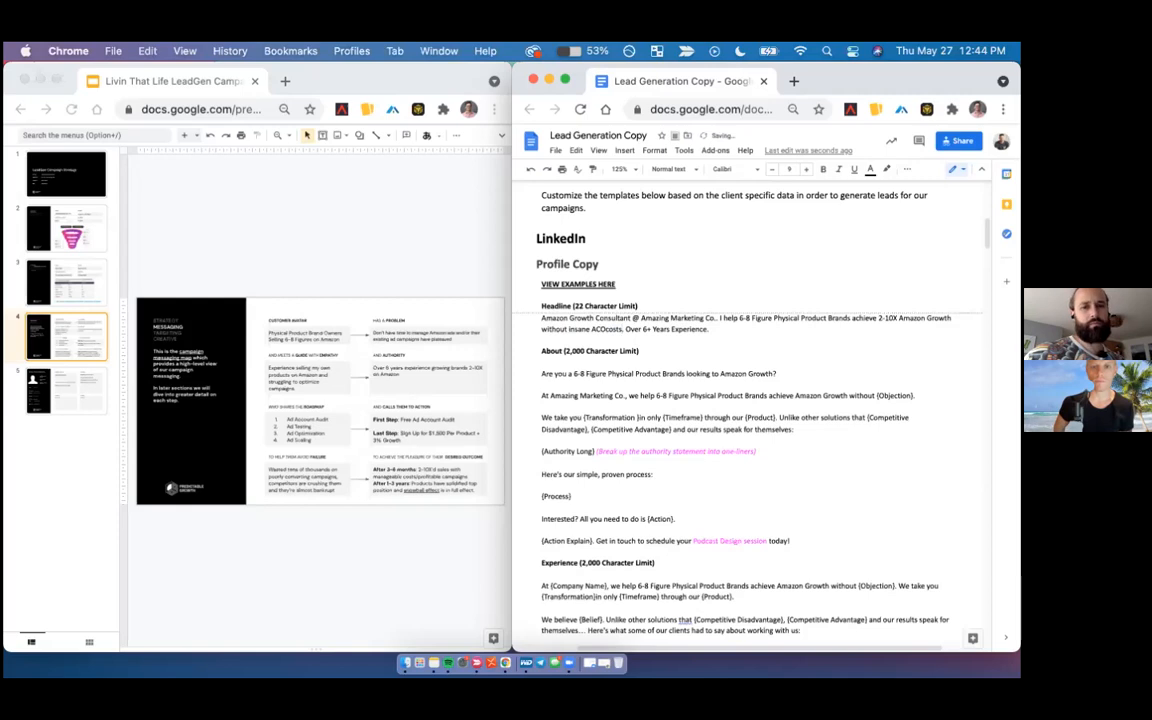
key(BackSpace)
key(BackSpace)
key(BackSpace)
key(BackSpace)
key(BackSpace)
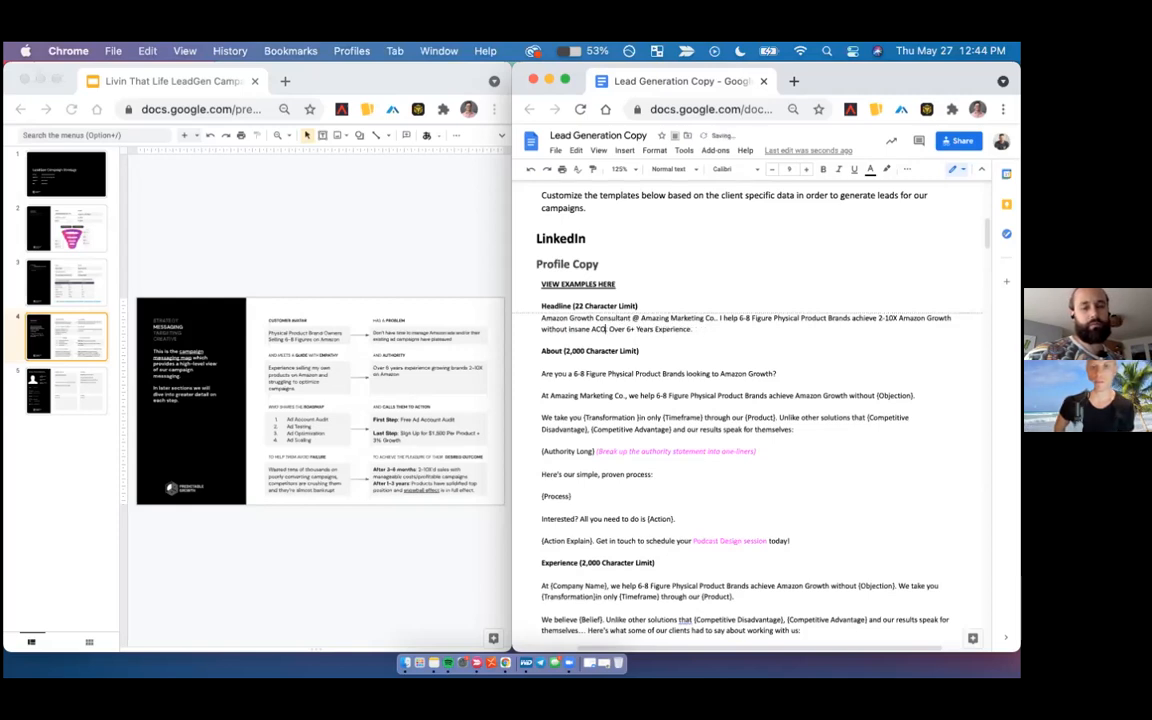
text(')
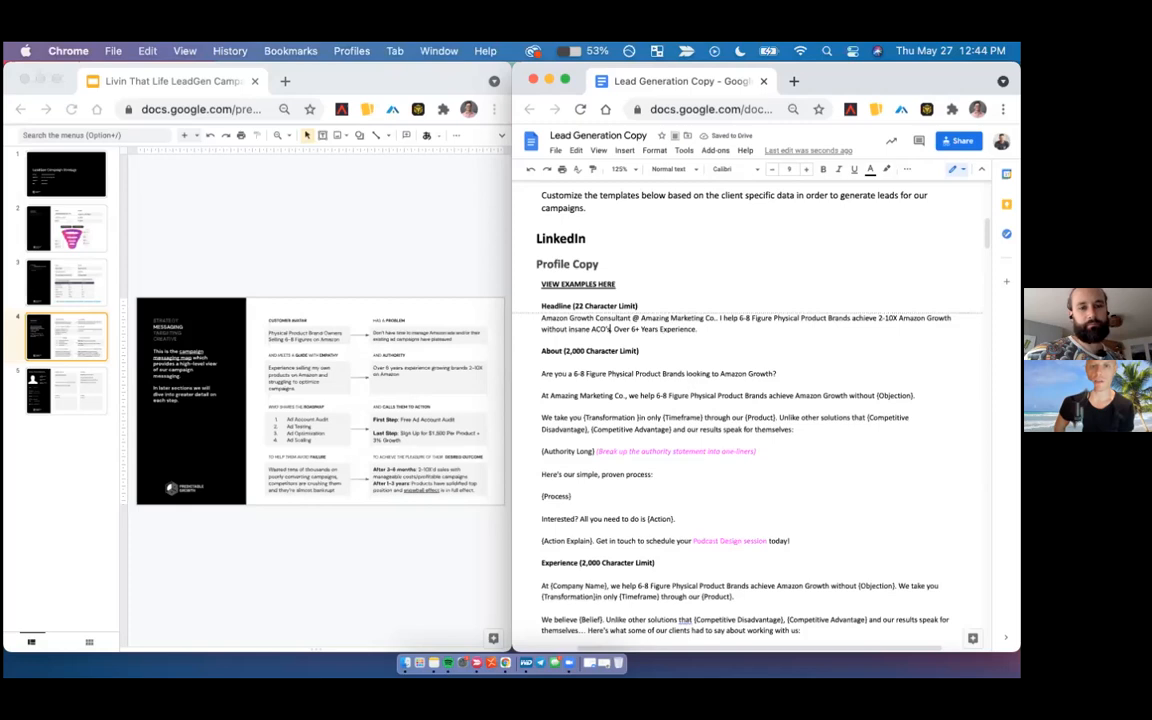
key(BackSpace)
key(BackSpace)
text(s)
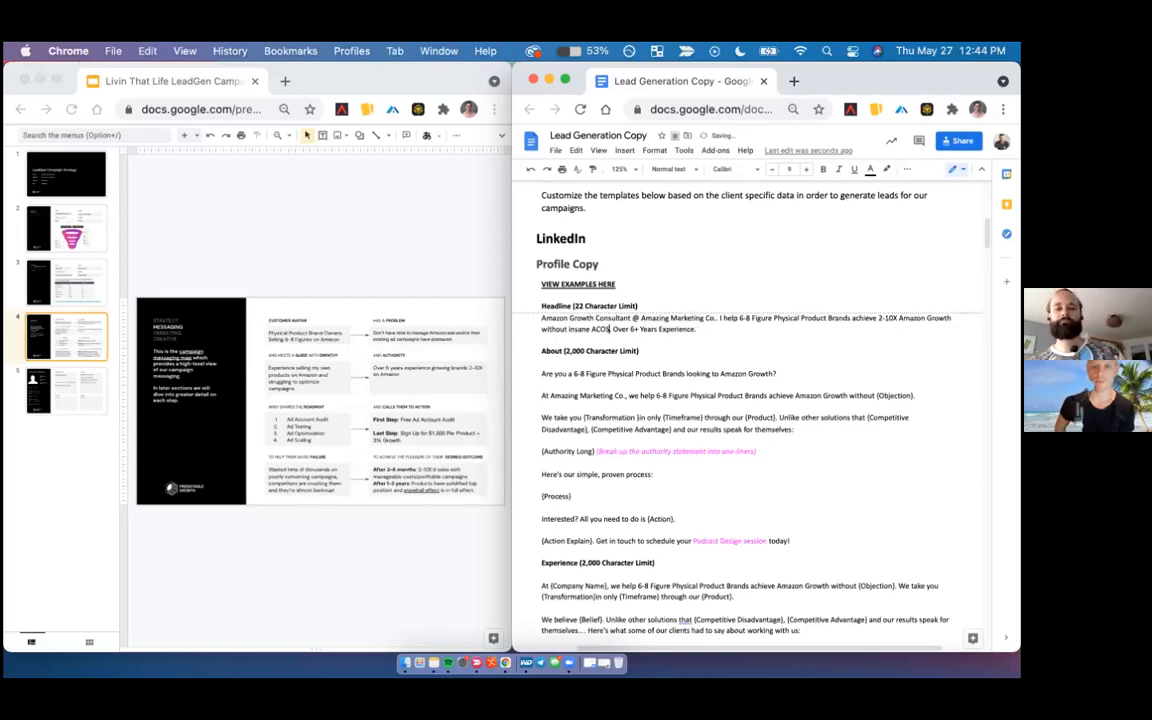
click(811, 283)
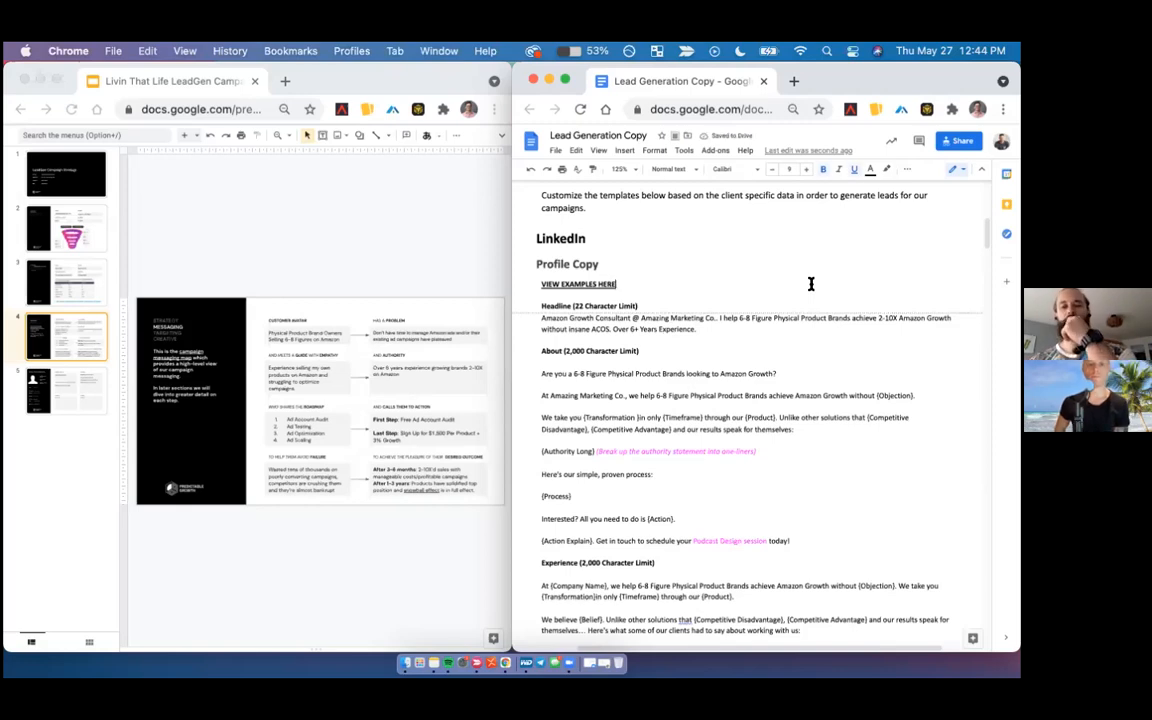
- Replace the {Objection} placeholder in the About section's "At Amazing Marketing Co." sentence with "ACOS"
scroll(699, 429, down, 1)
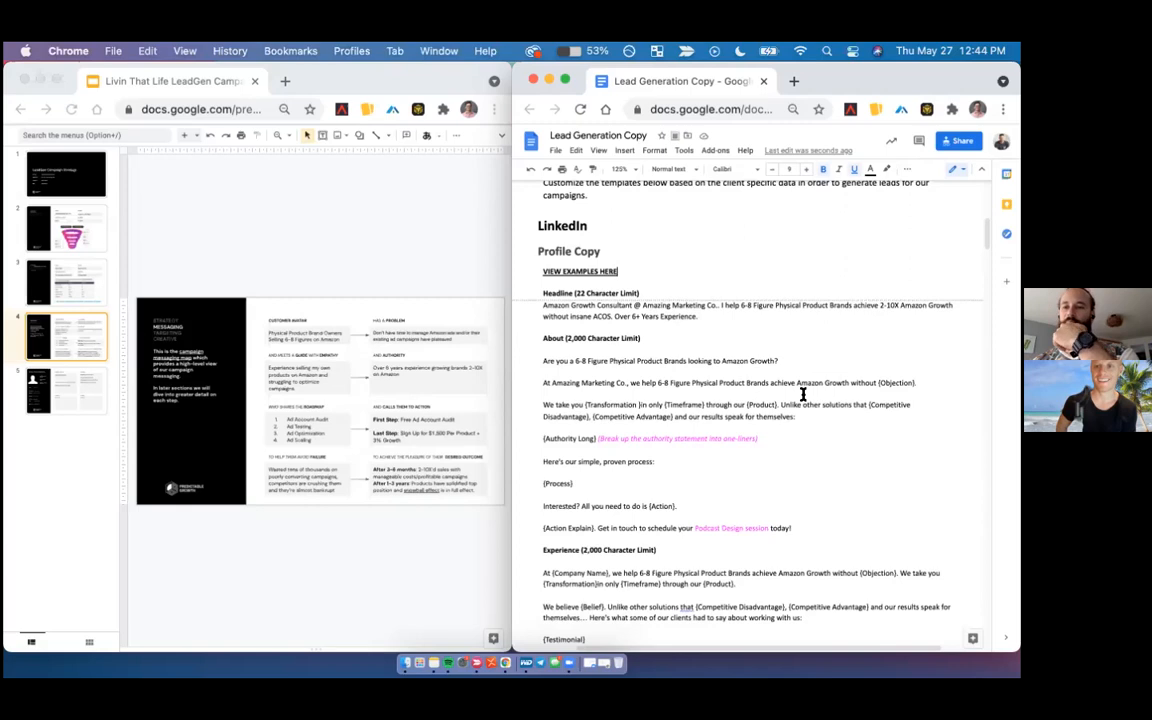
click(878, 382)
shift+click(914, 381)
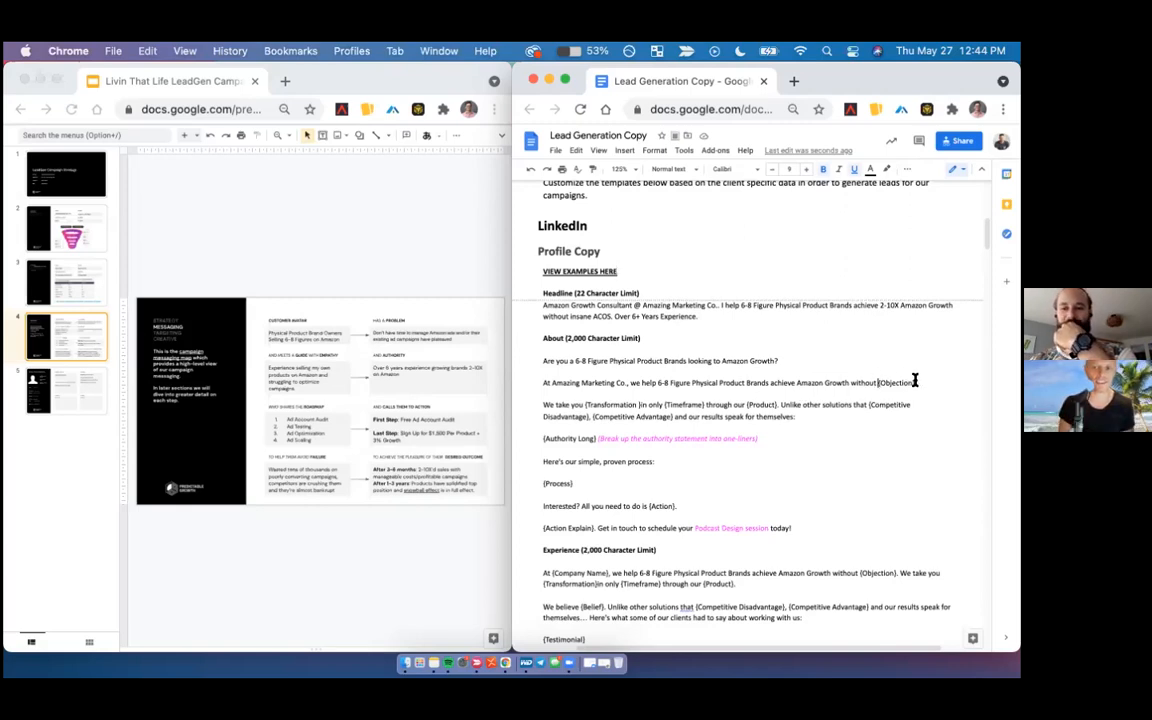
text(ACOS)
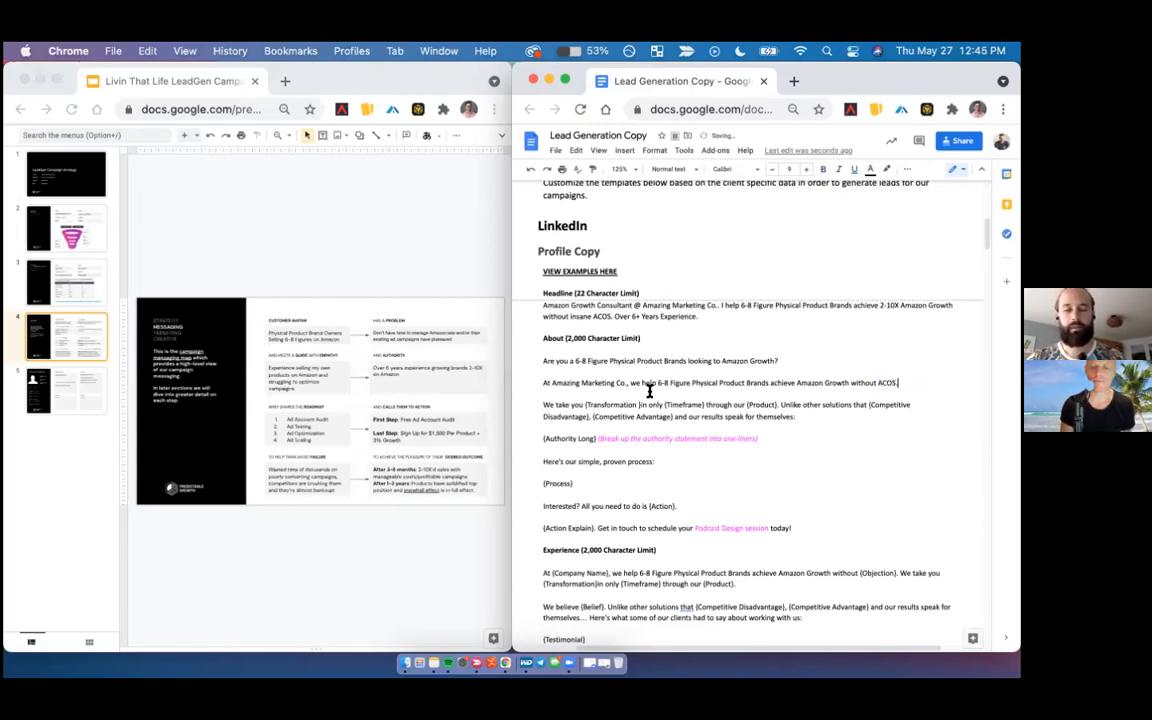
- Reword the About section's opening question to "Are you a 6-8 Figure Physical Product Brand looking to grow profitably on Amazon?"
scroll(649, 390, down, 2)
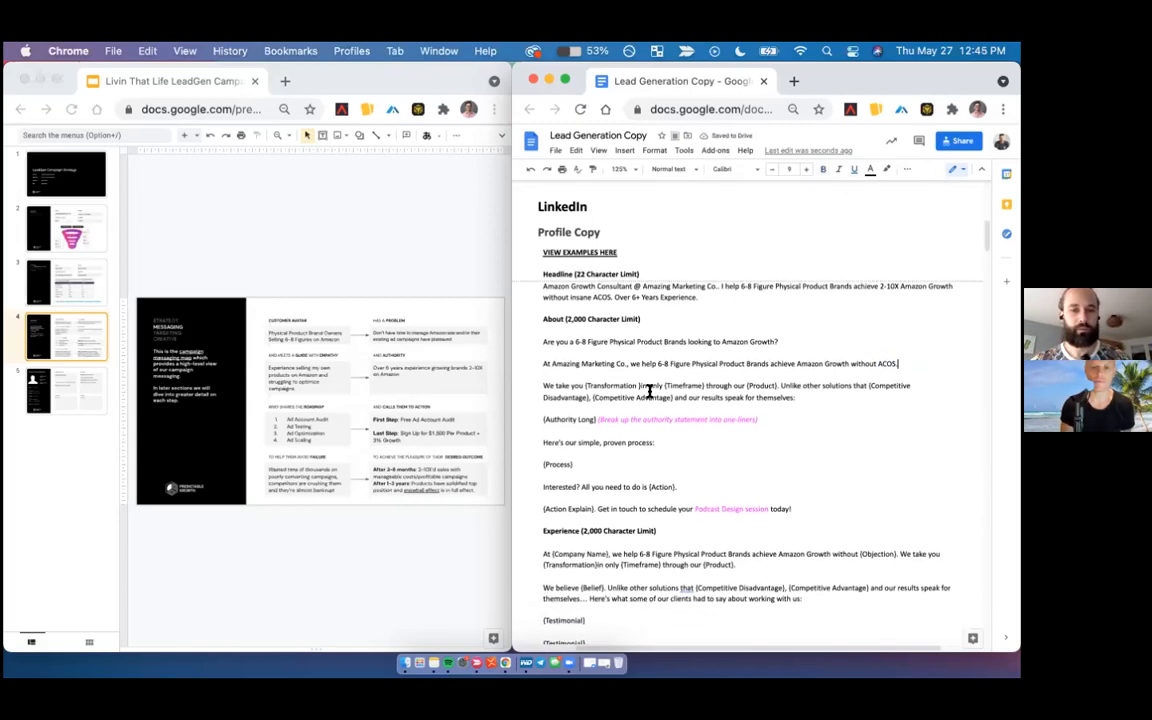
scroll(649, 390, down, 3)
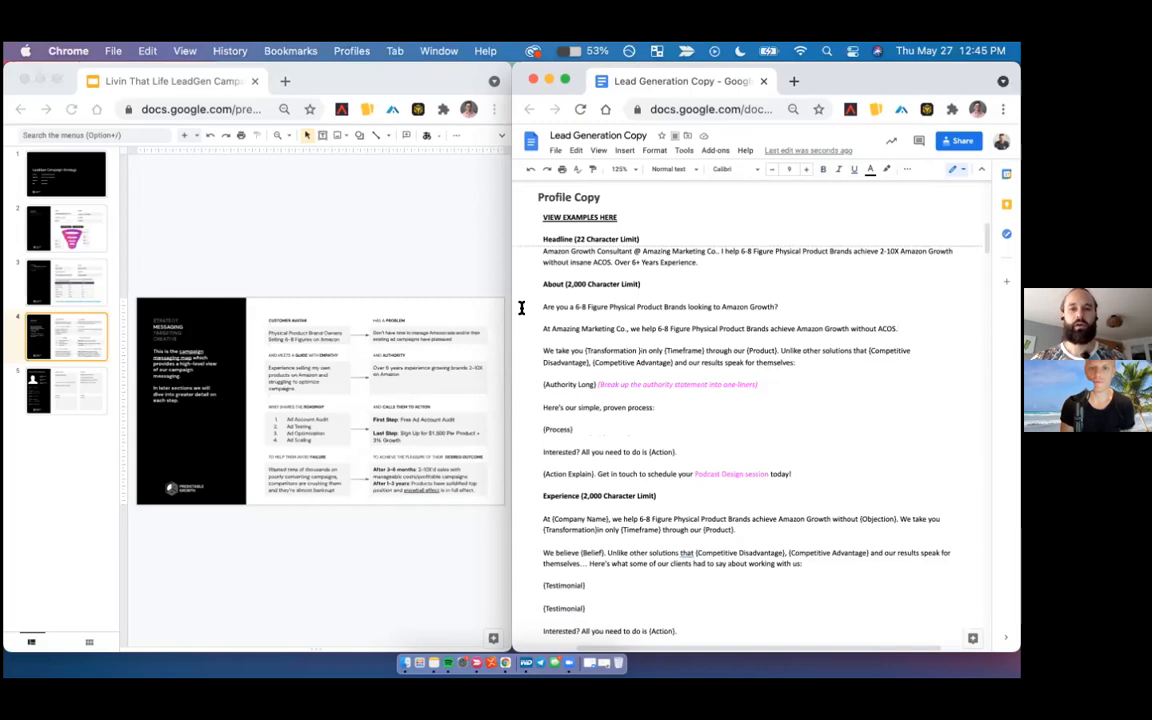
click(684, 306)
key(BackSpace)
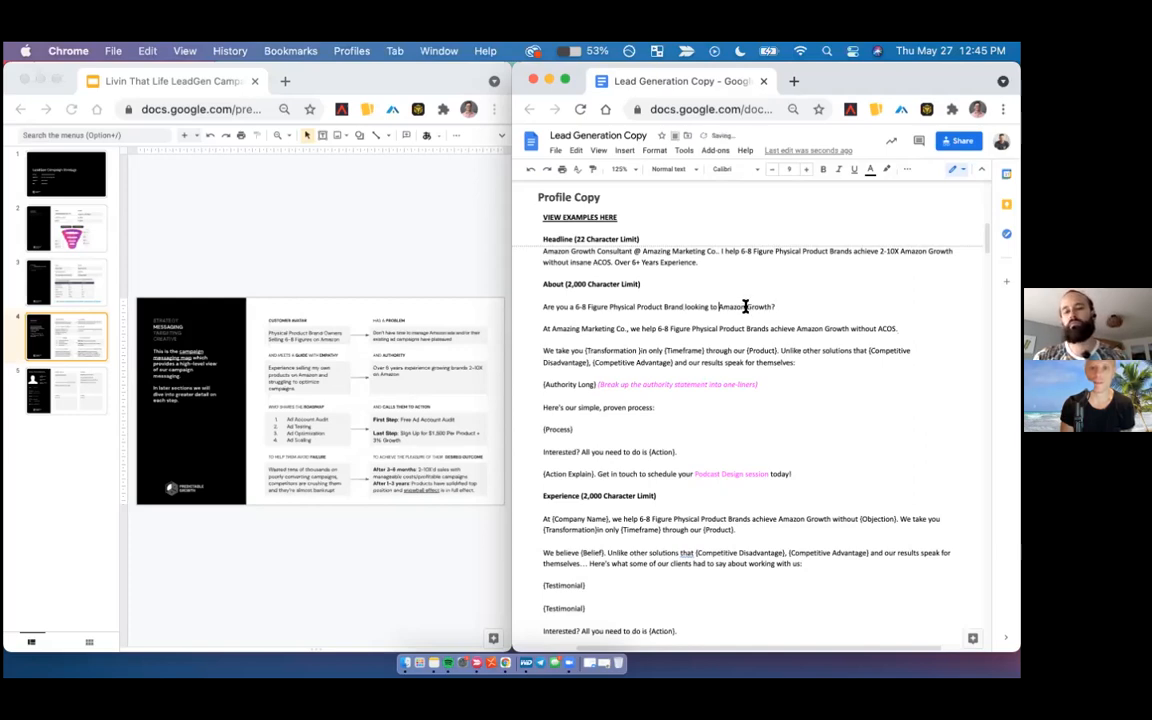
click(720, 307)
text(grow )
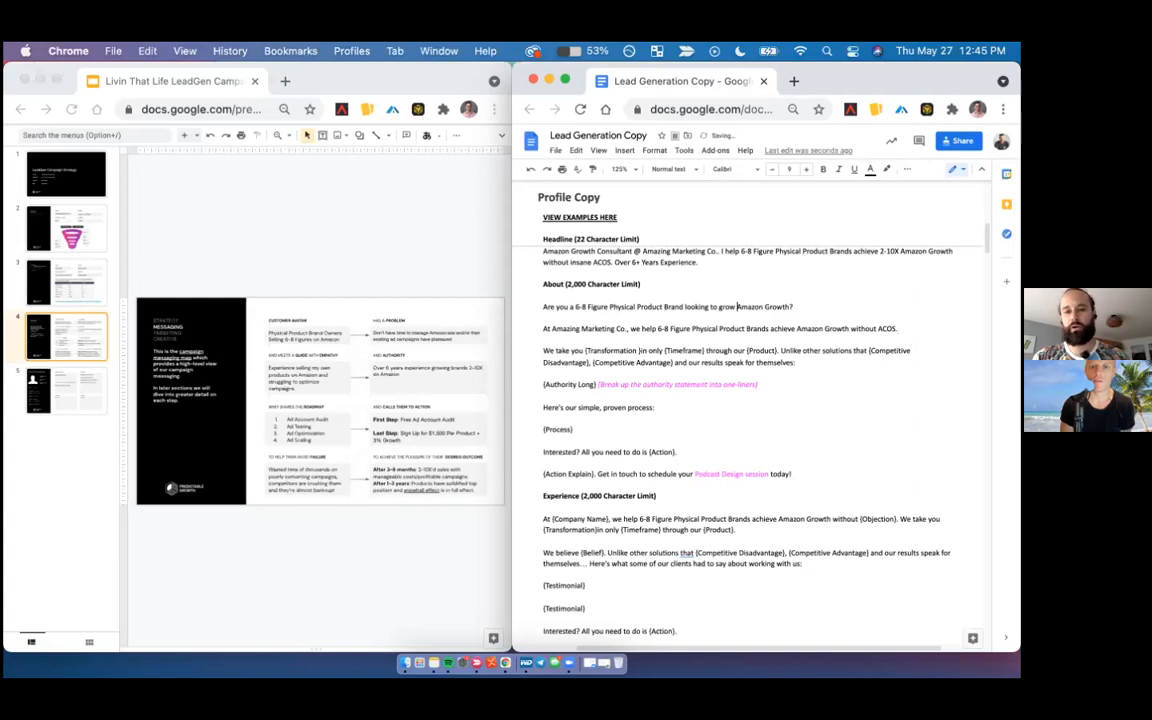
text(profitable on)
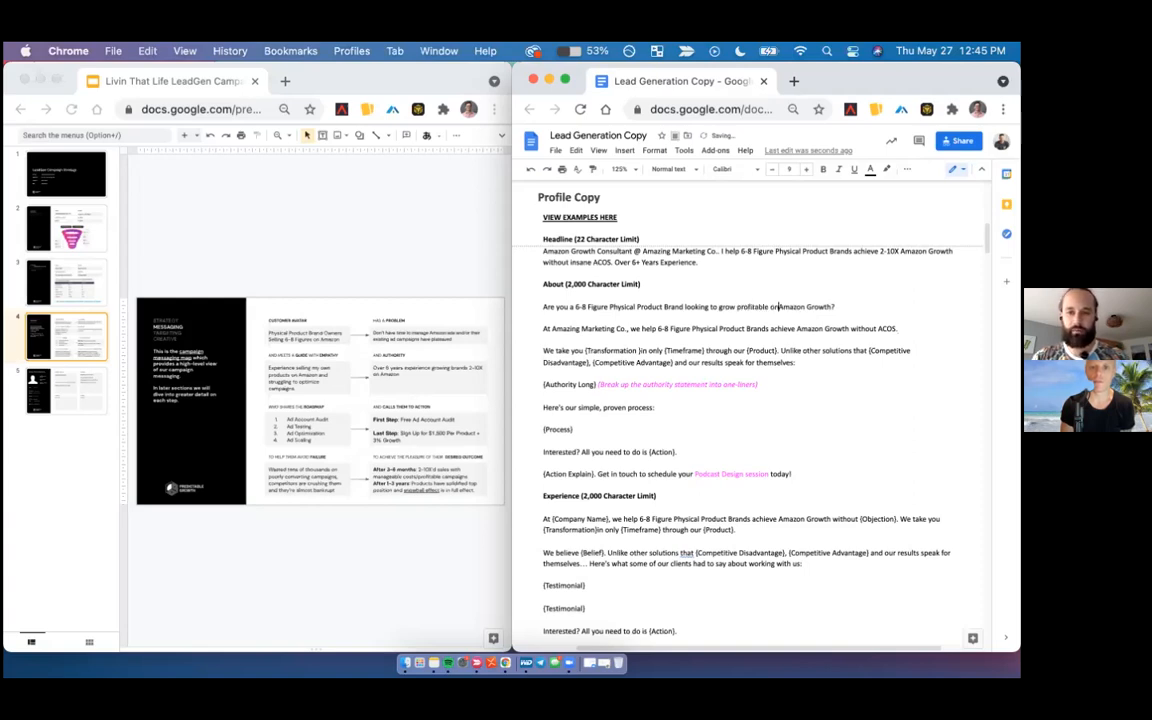
click(767, 308)
key(BackSpace)
text(y)
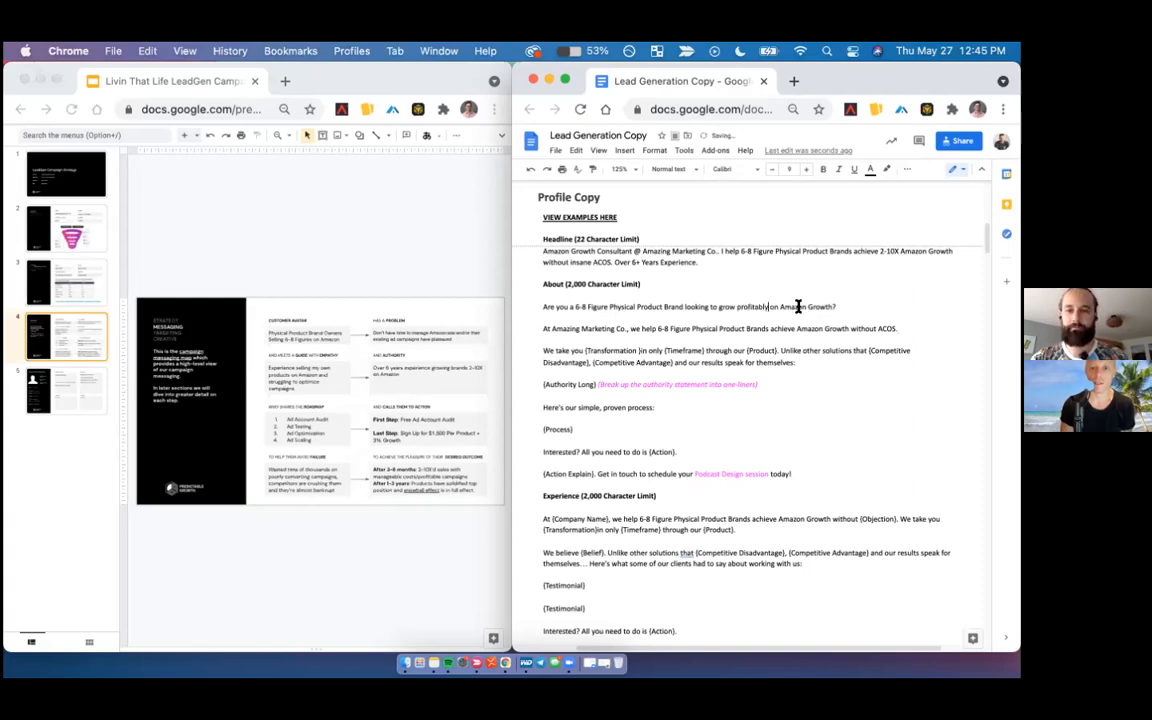
double_click(817, 307)
key(BackSpace)
key(BackSpace)
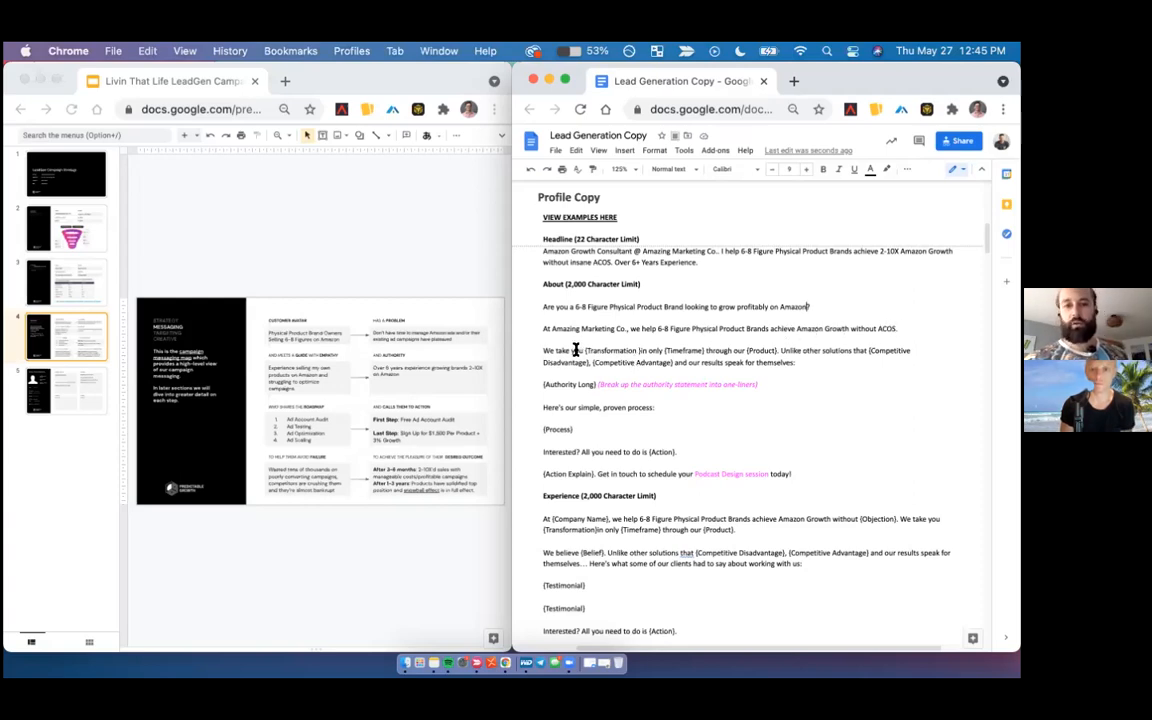
- Insert "high" before "ACOS" in the About section's "At Amazing Marketing Co." sentence
drag(584, 350, 638, 349)
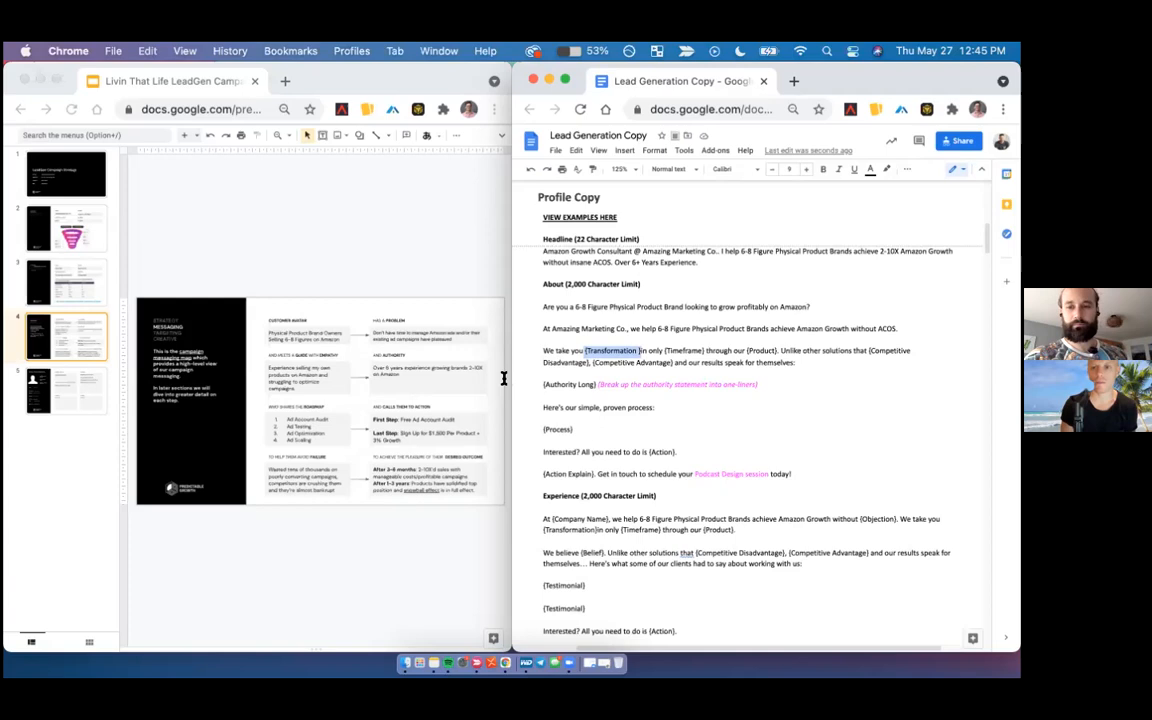
click(878, 328)
text(high)
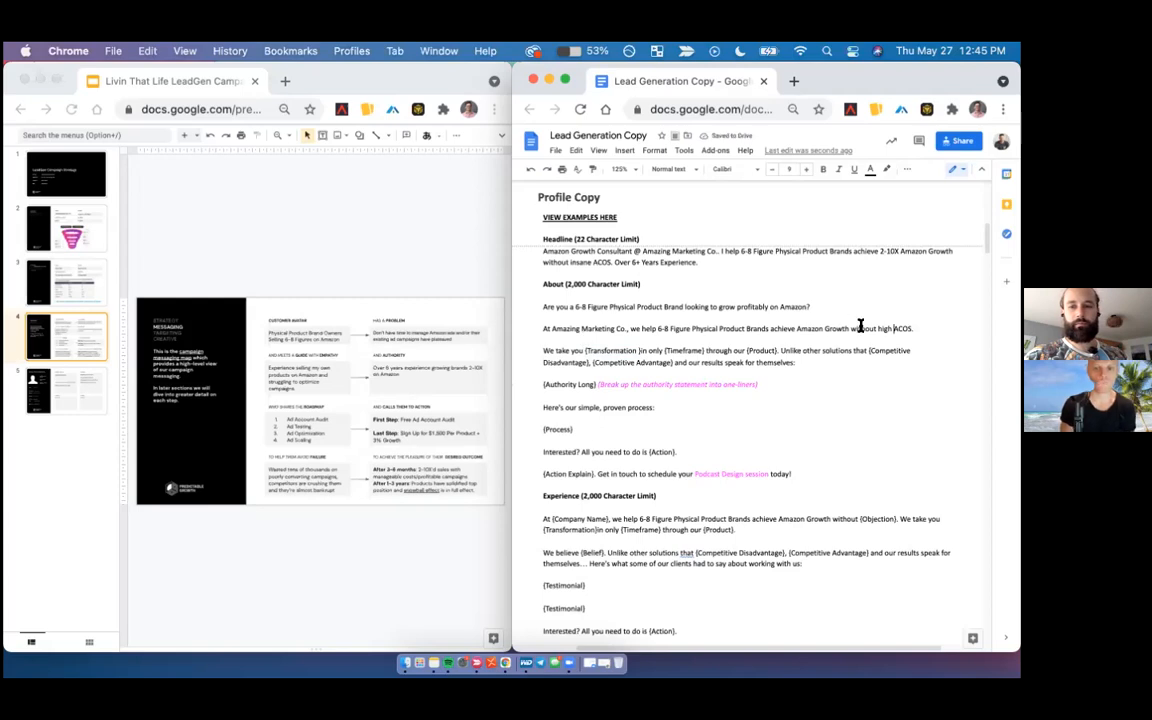
- Replace "{Transformation }in only {Timeframe}" in the About section with "poor performing or non-existent campaigns to profitable growth"
drag(586, 350, 704, 350)
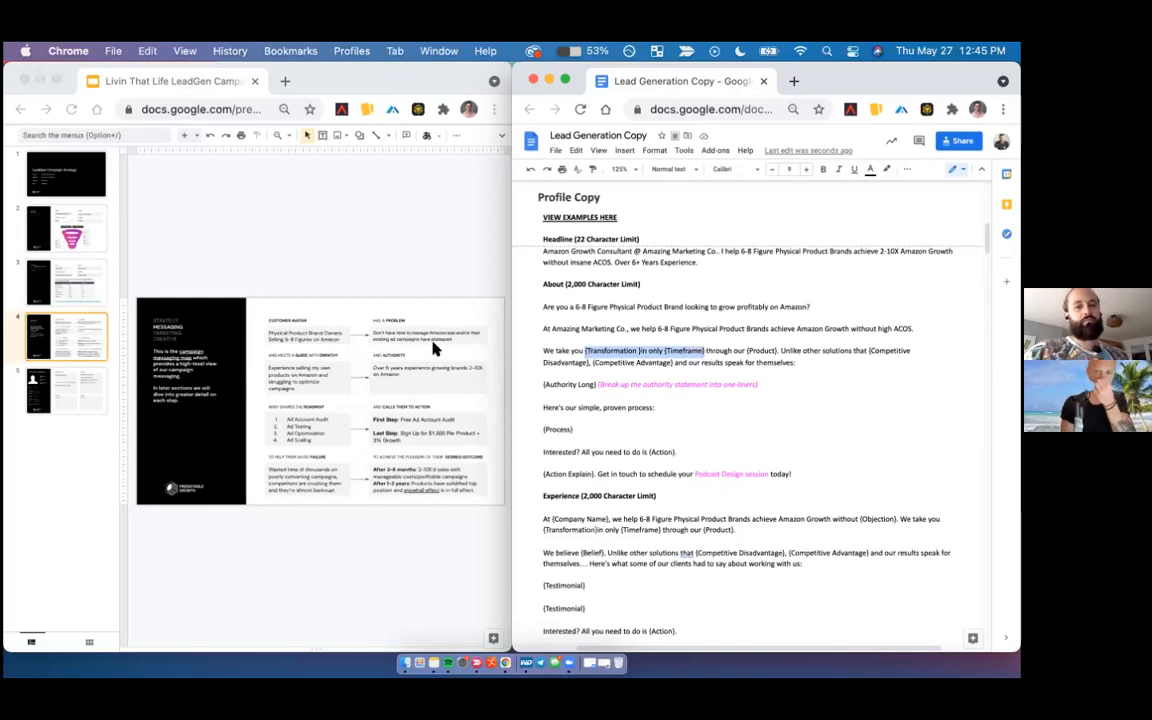
text(poor per)
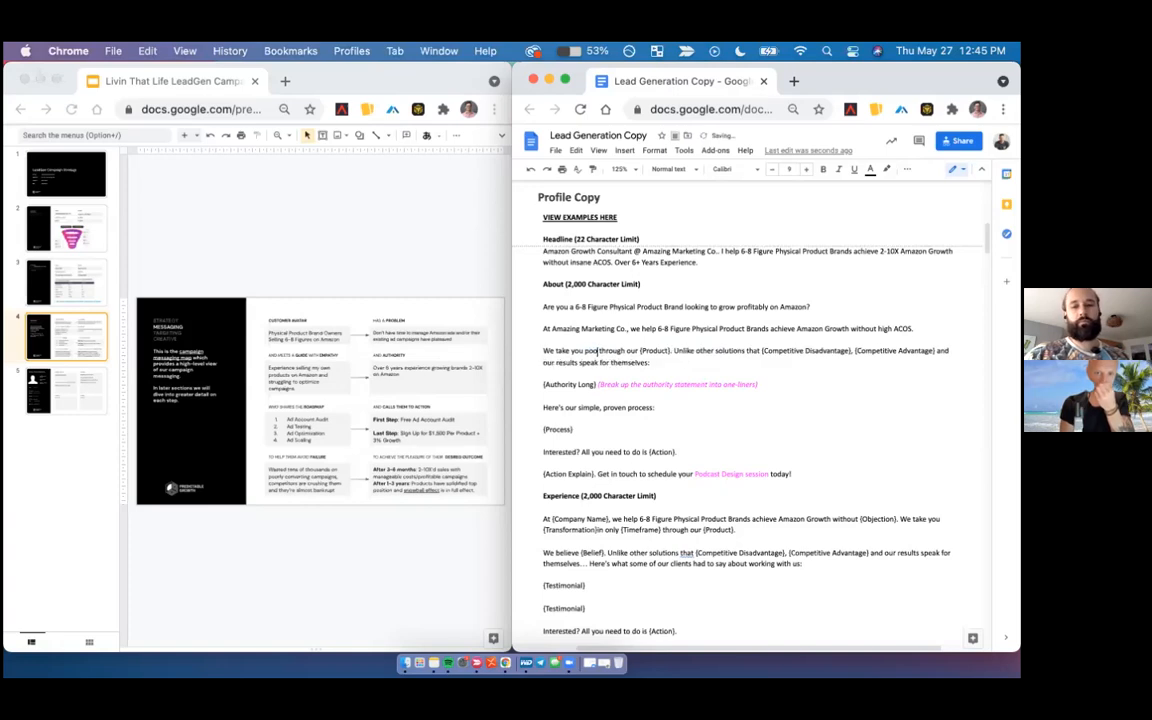
text(forming or non-ex)
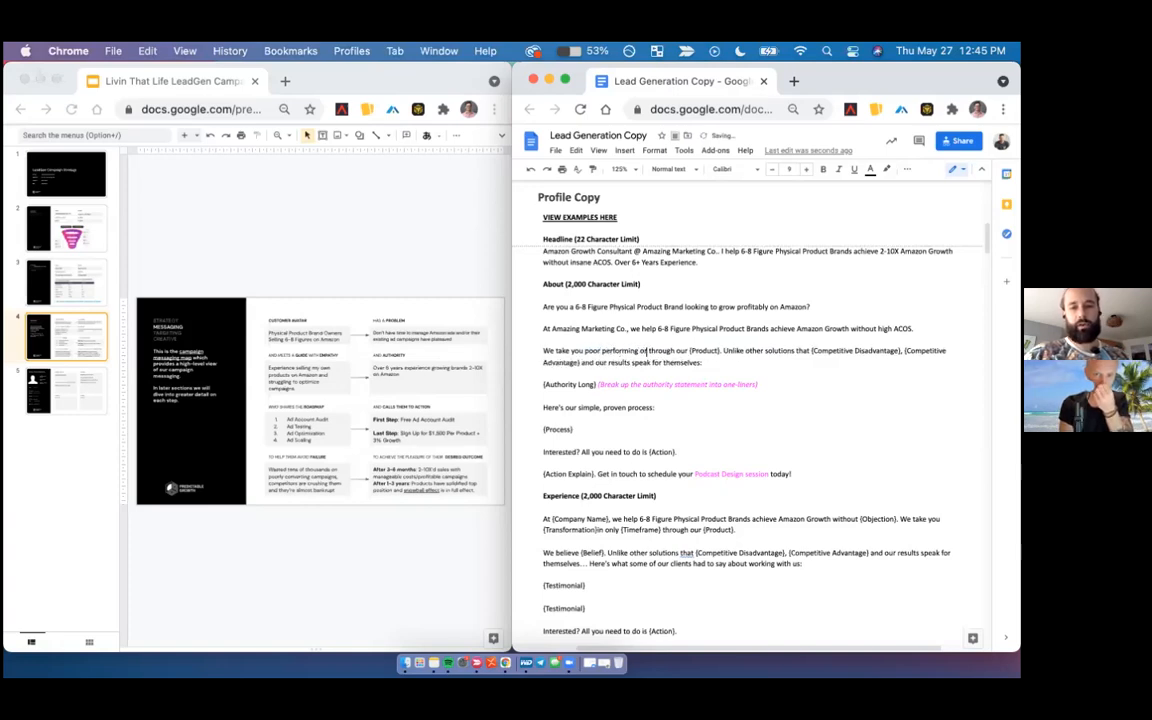
text(istent campaigns)
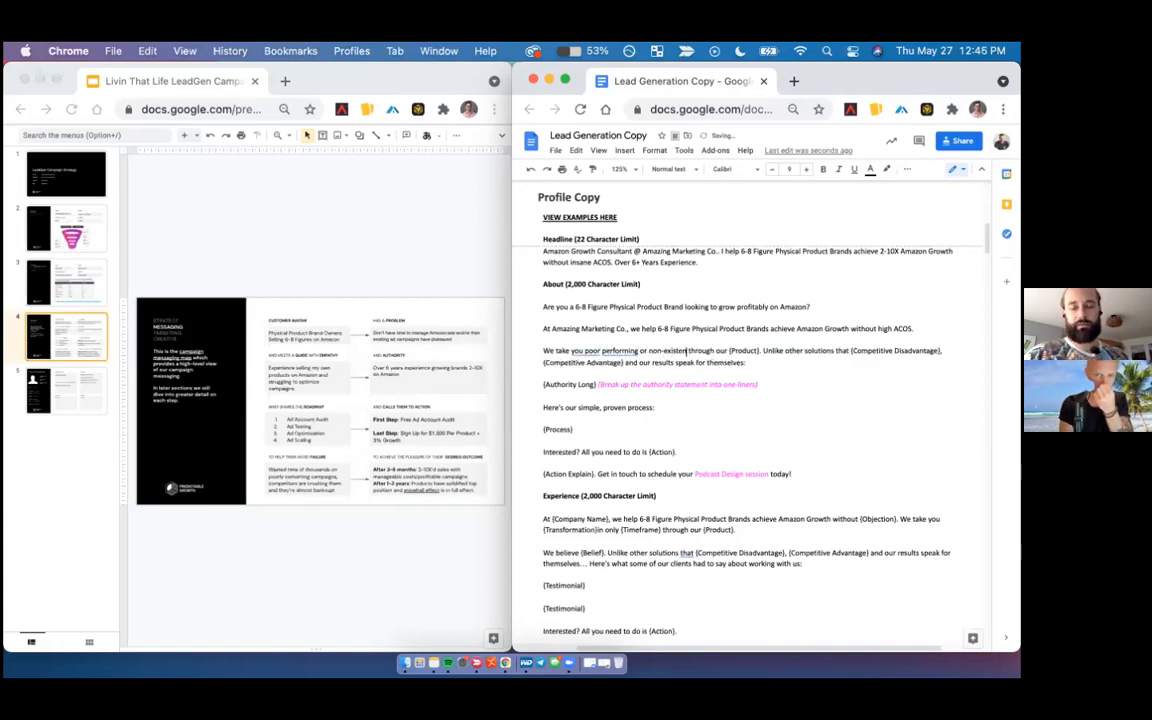
text( to profitable growth)
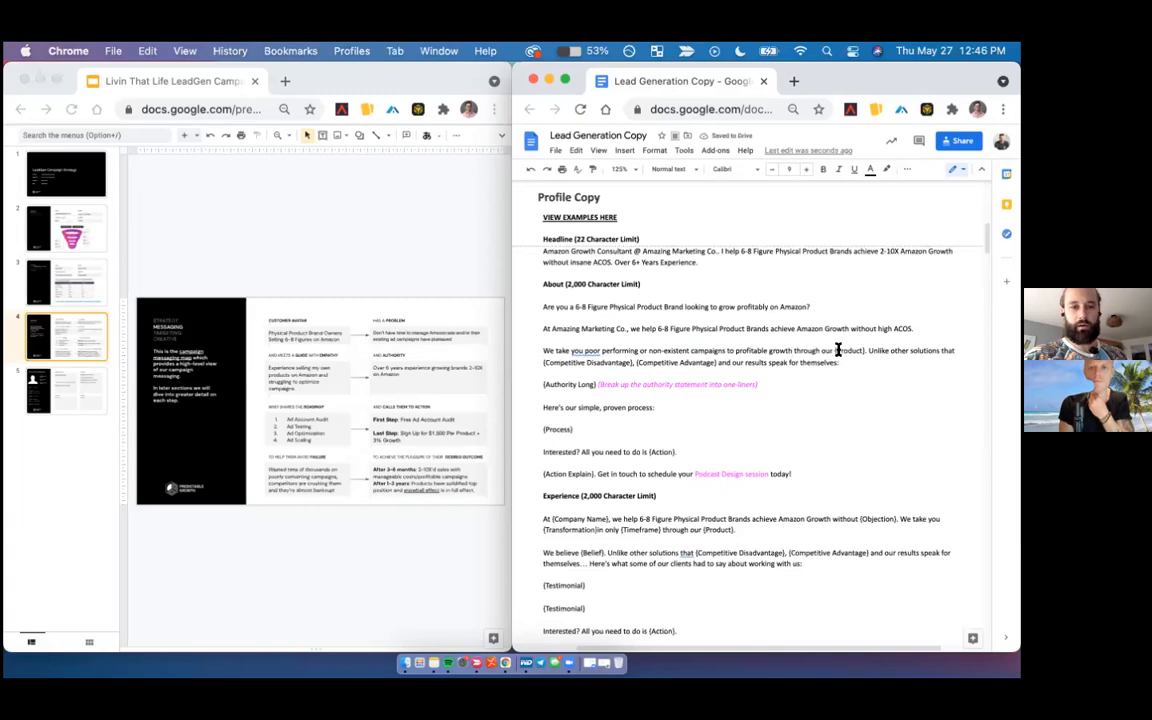
- Replace the {Product} placeholder in the About section's "We take you" sentence with "managed Amazon Ads service"
click(832, 350)
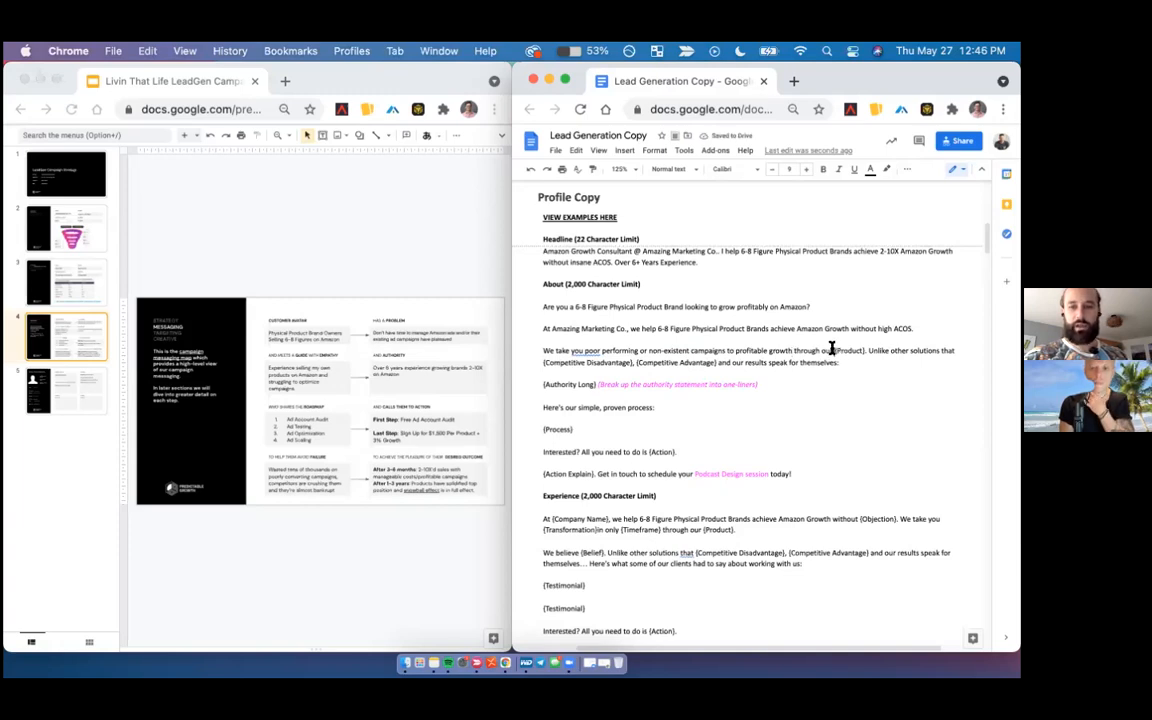
shift+click(866, 350)
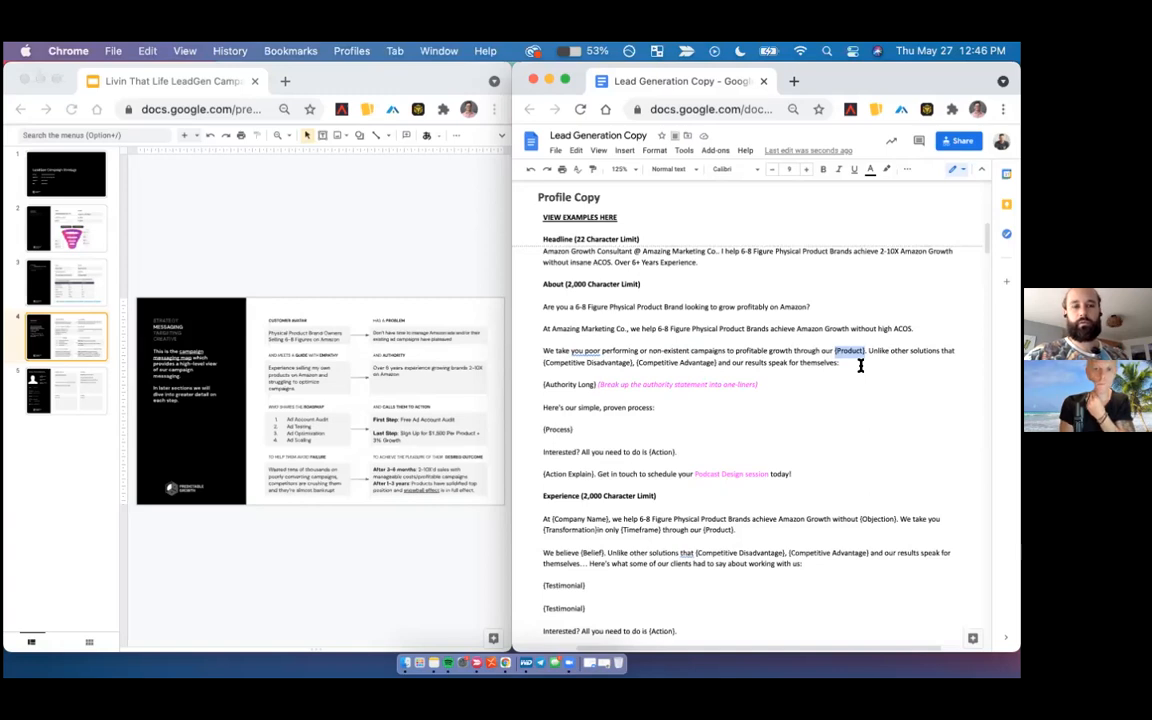
text(managed Amazon Ads)
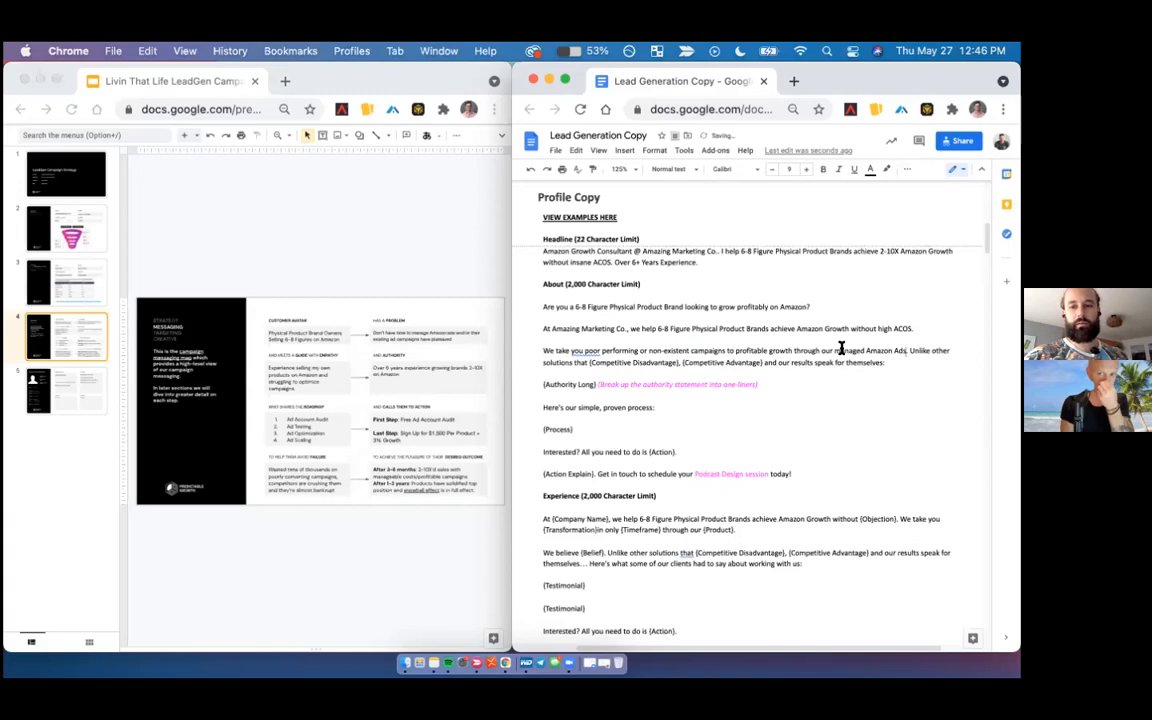
text( service)
- Move the About section's "Unlike other solutions" sentence into its own paragraph and insert "from" after "We take you"
click(935, 356)
key(Return)
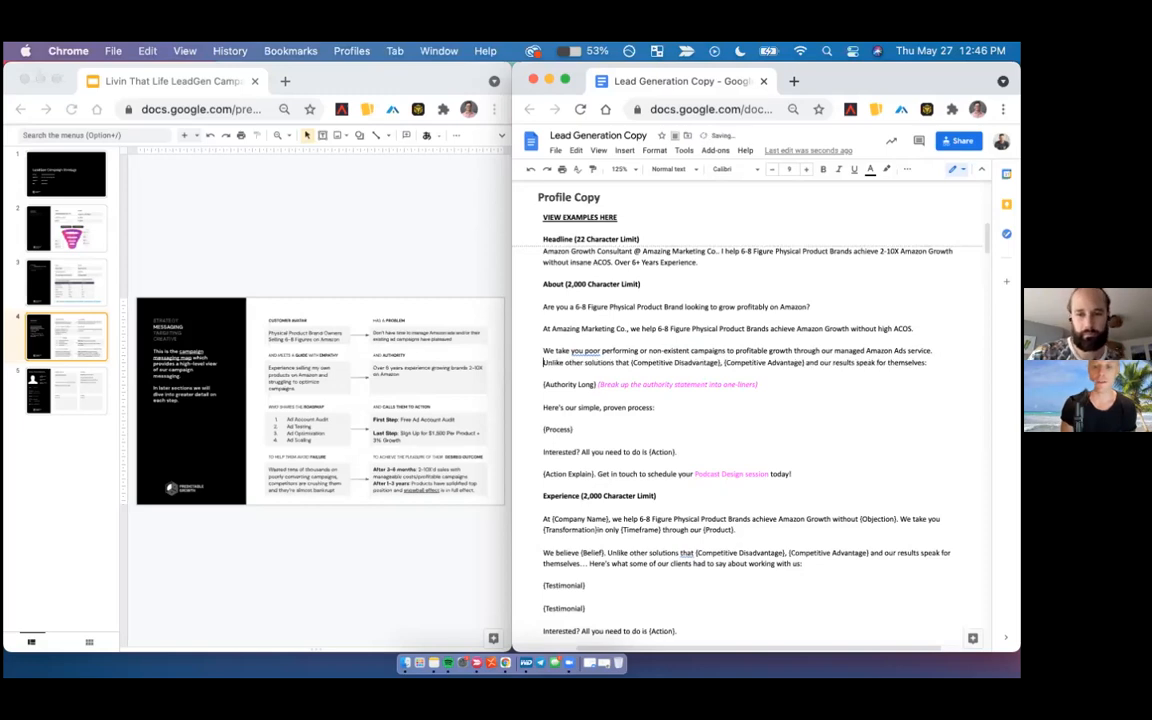
key(Return)
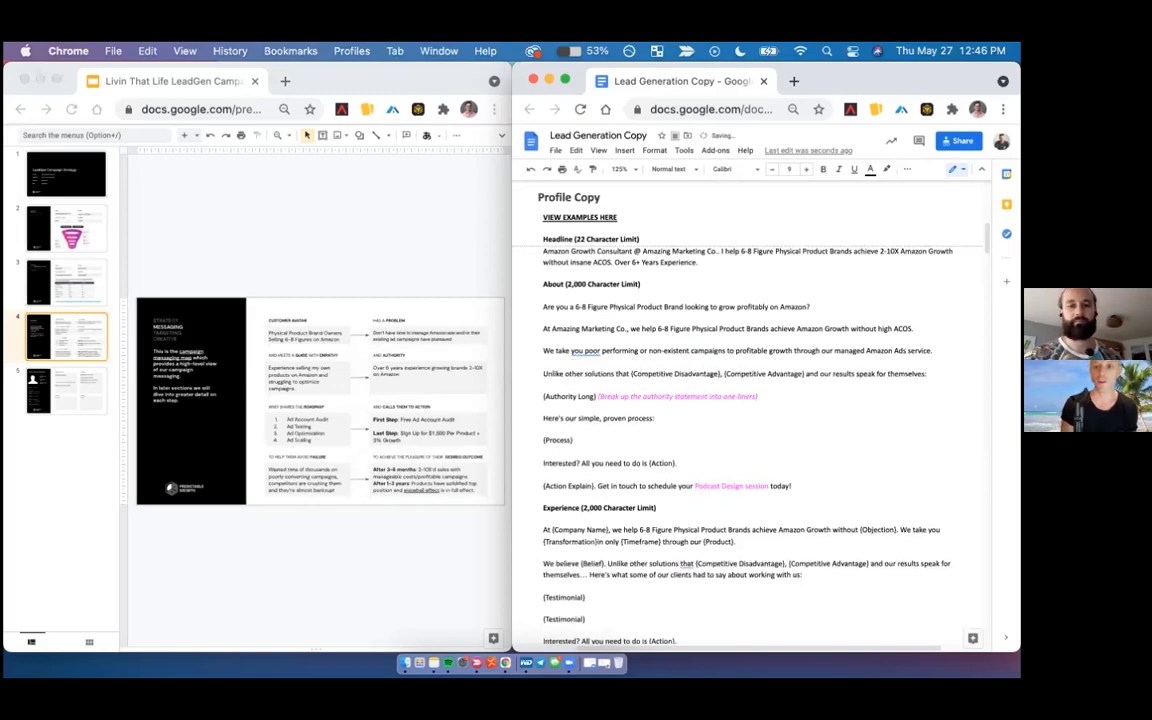
click(586, 351)
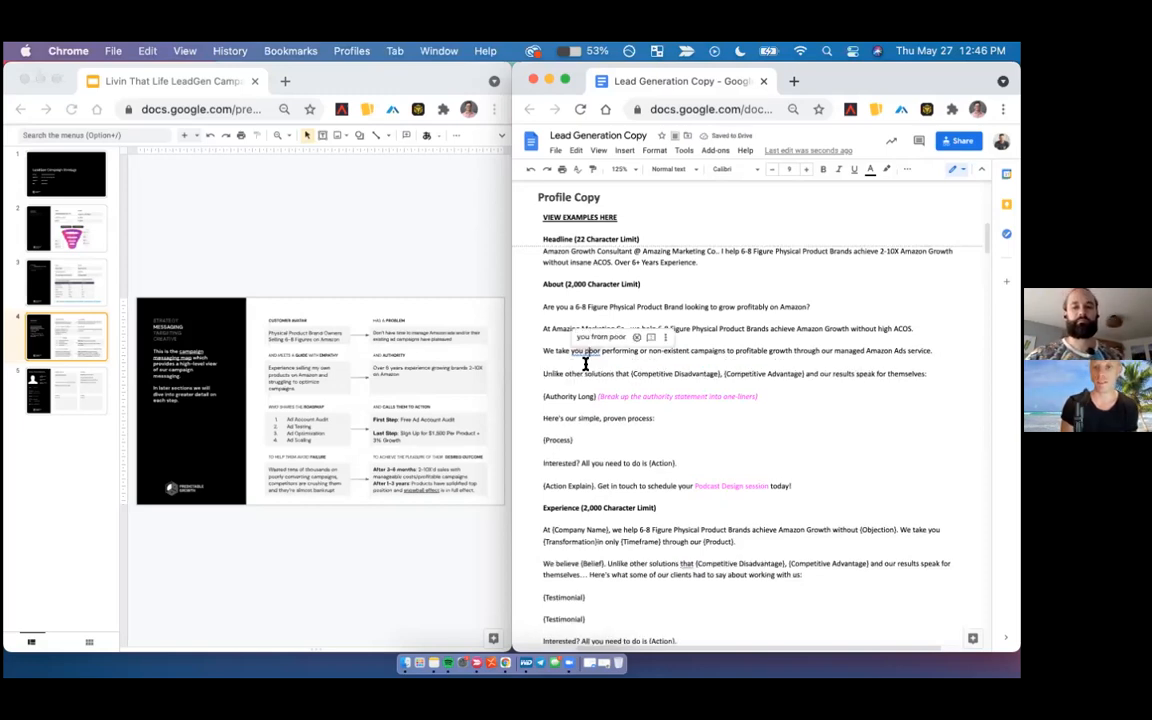
text(from)
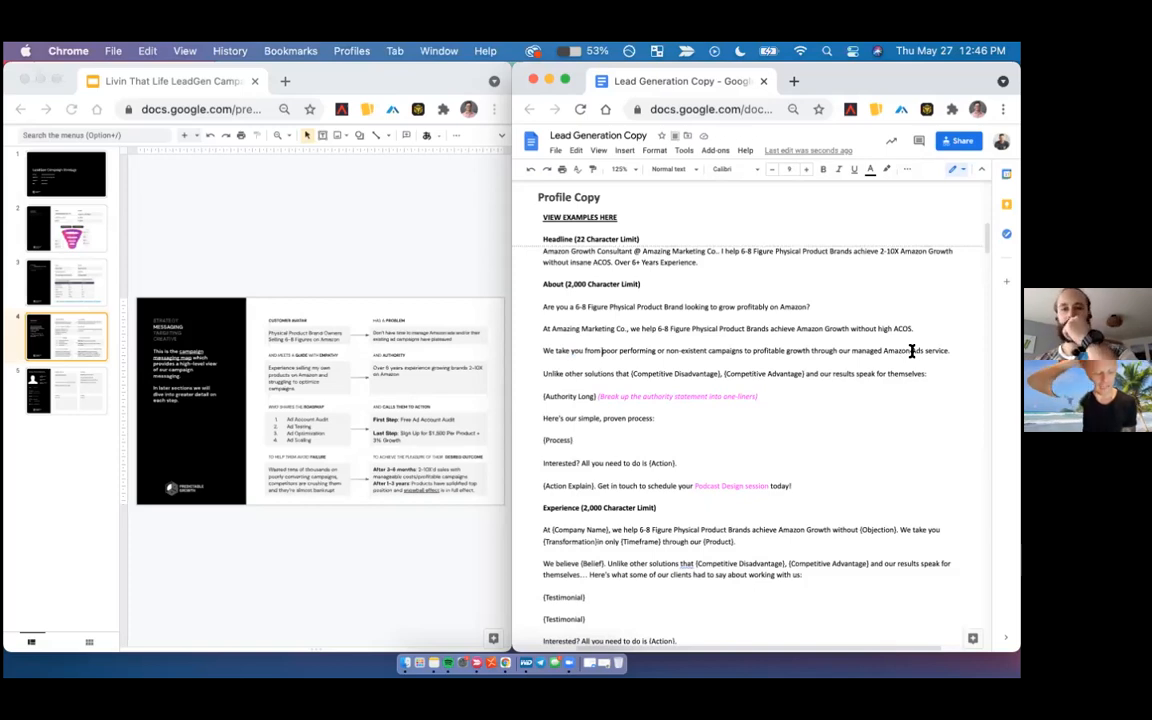
- Reword the ending of the About section's "We take you" sentence to "managed Amazon Ads Growth service."
scroll(912, 351, down, 1)
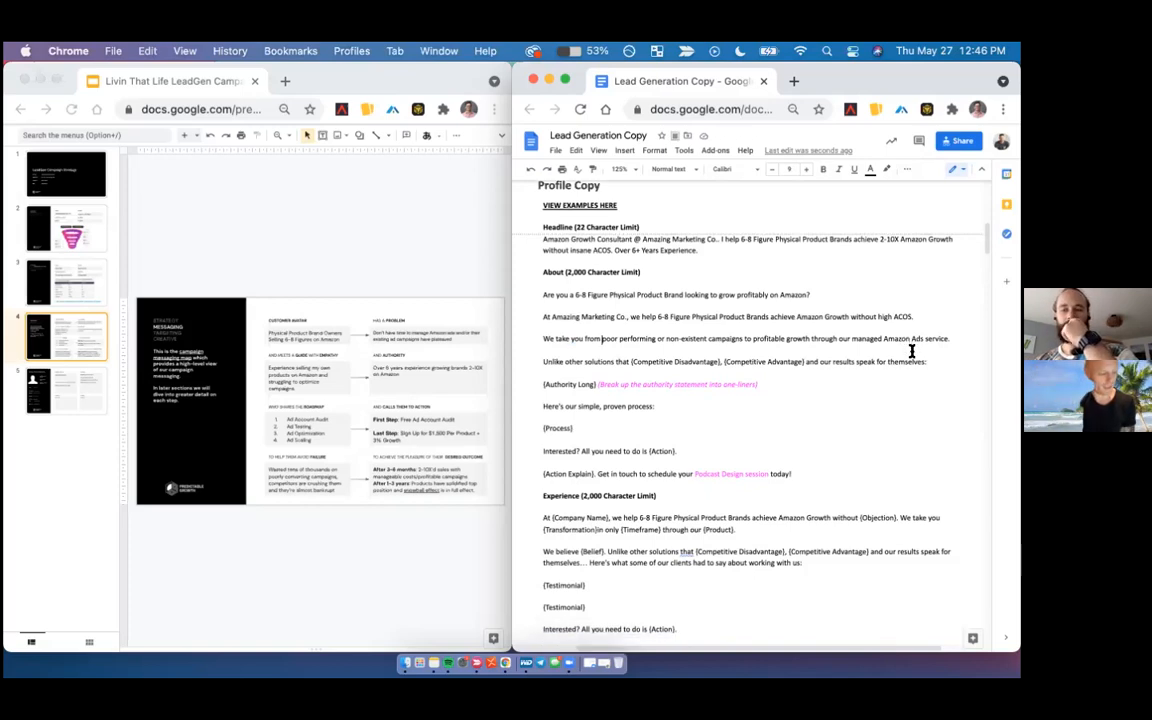
scroll(912, 351, down, 1)
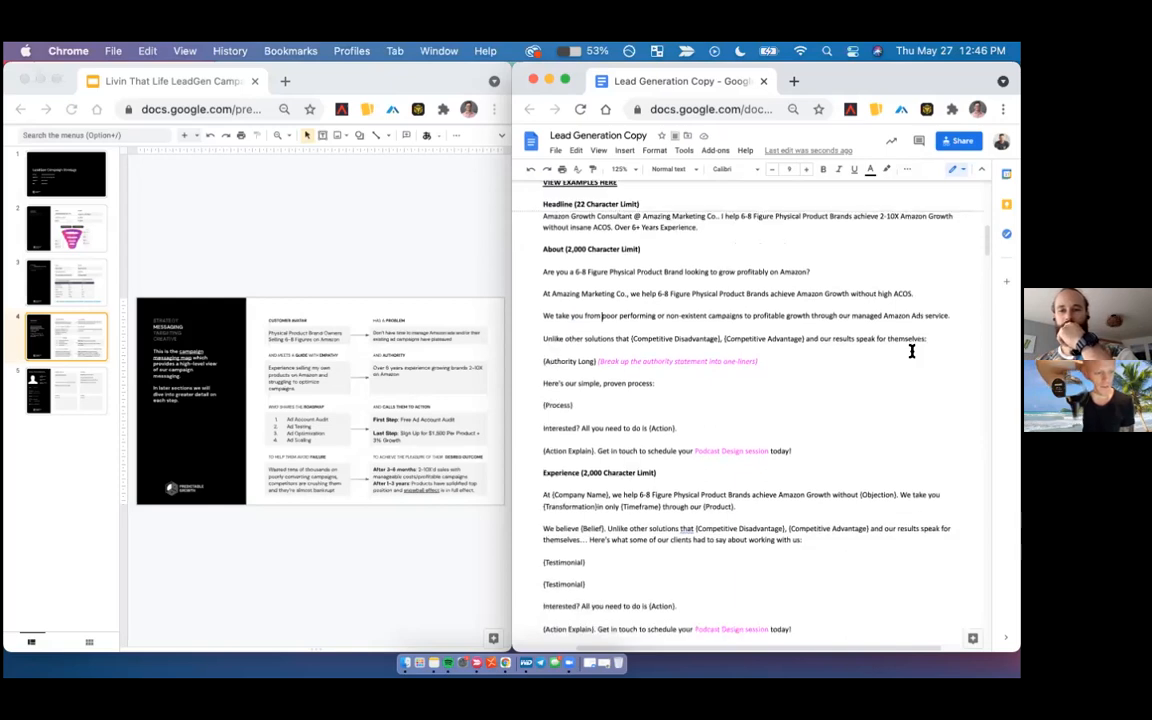
scroll(912, 351, up, 1)
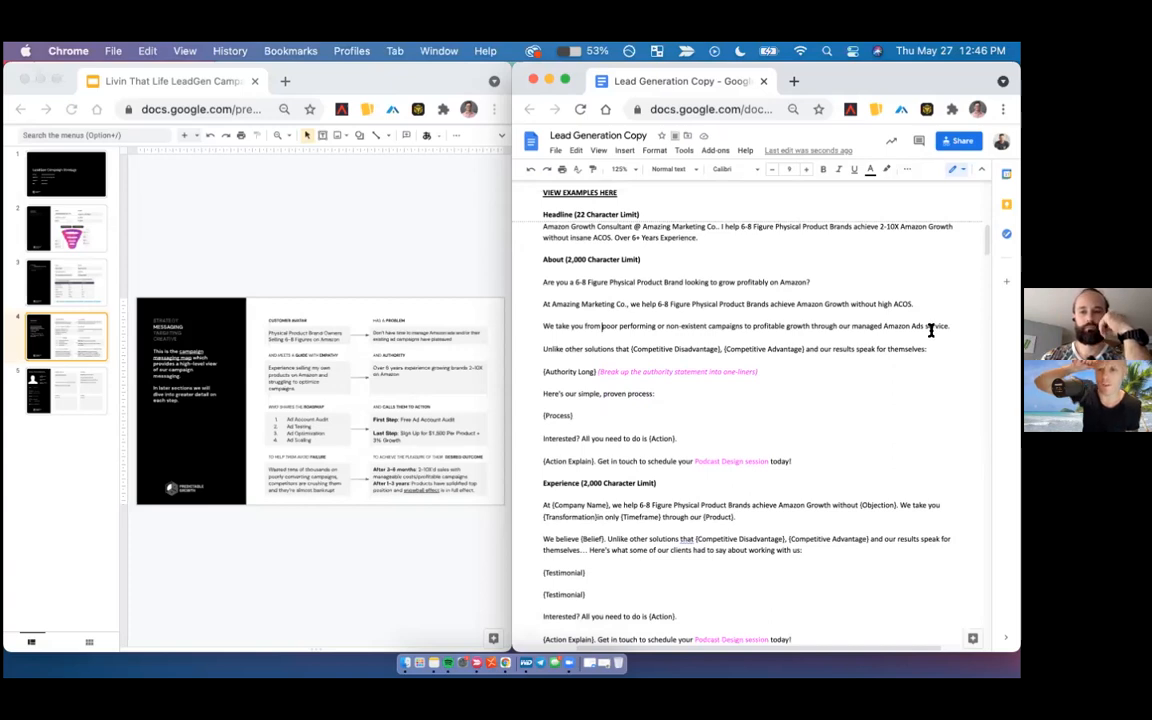
double_click(934, 326)
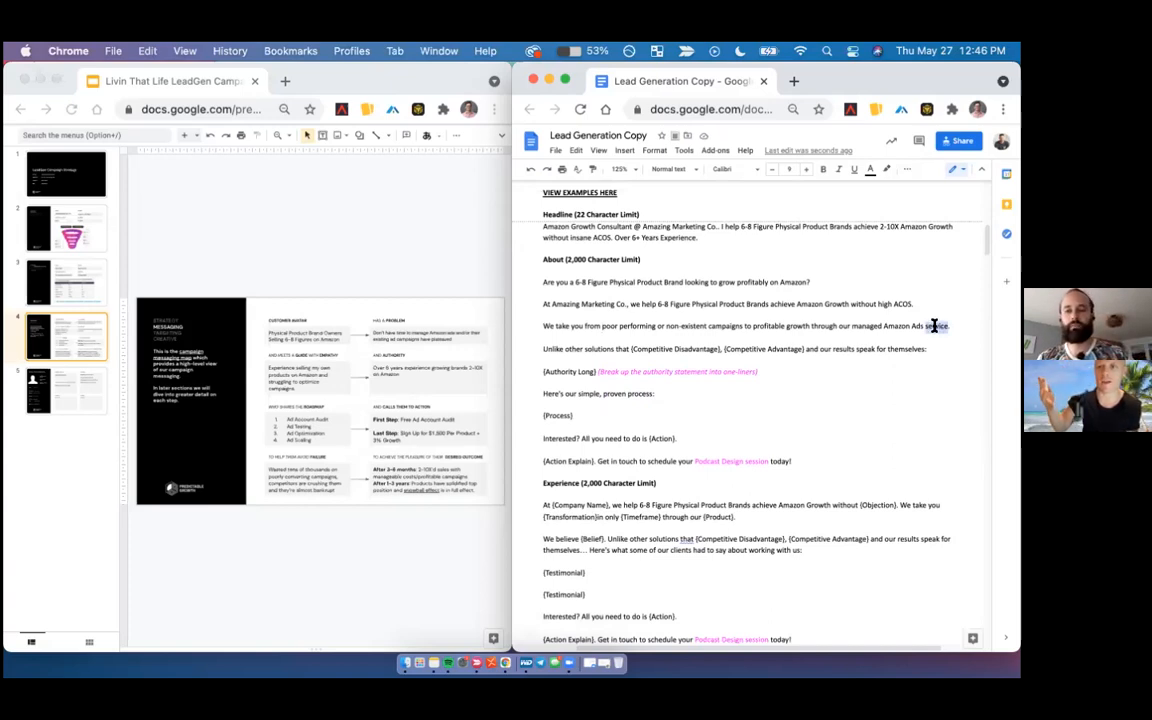
text(Growth)
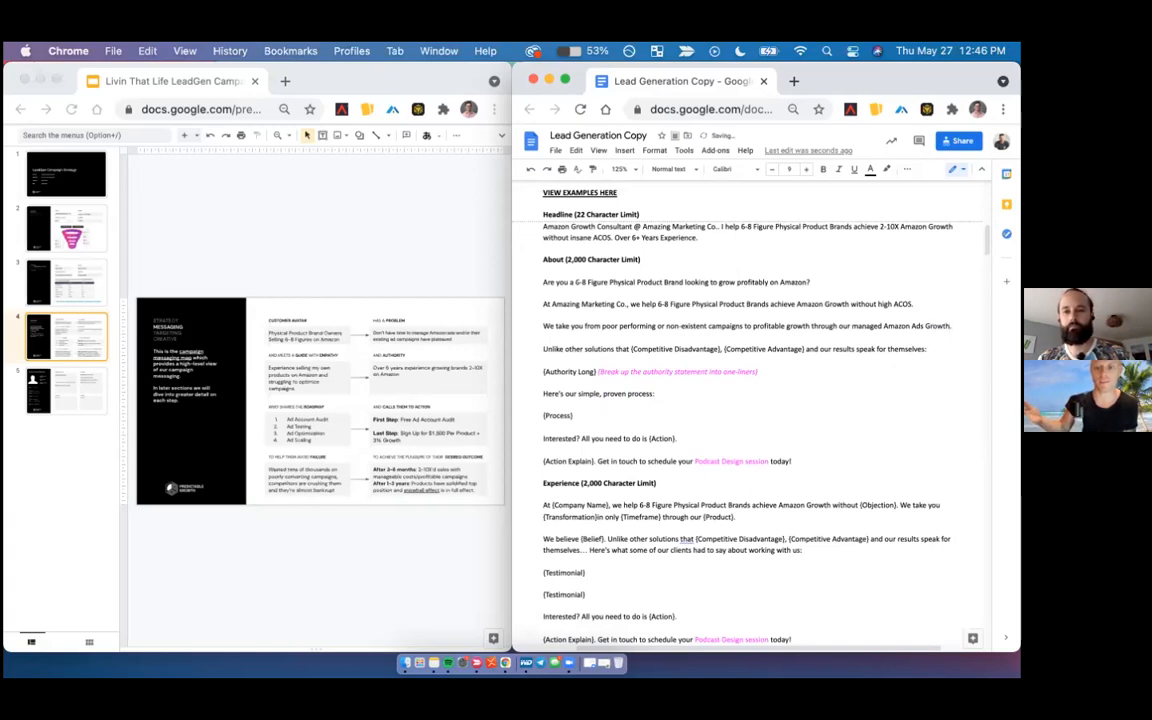
text( service)
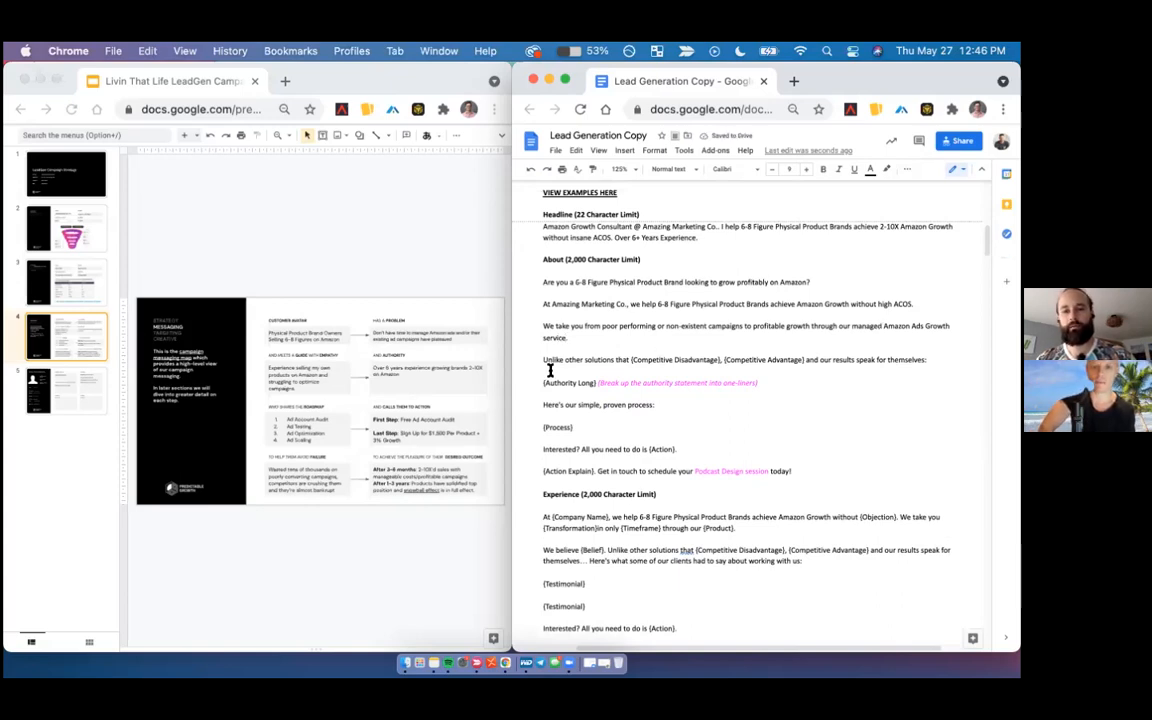
text(.)
click(541, 359)
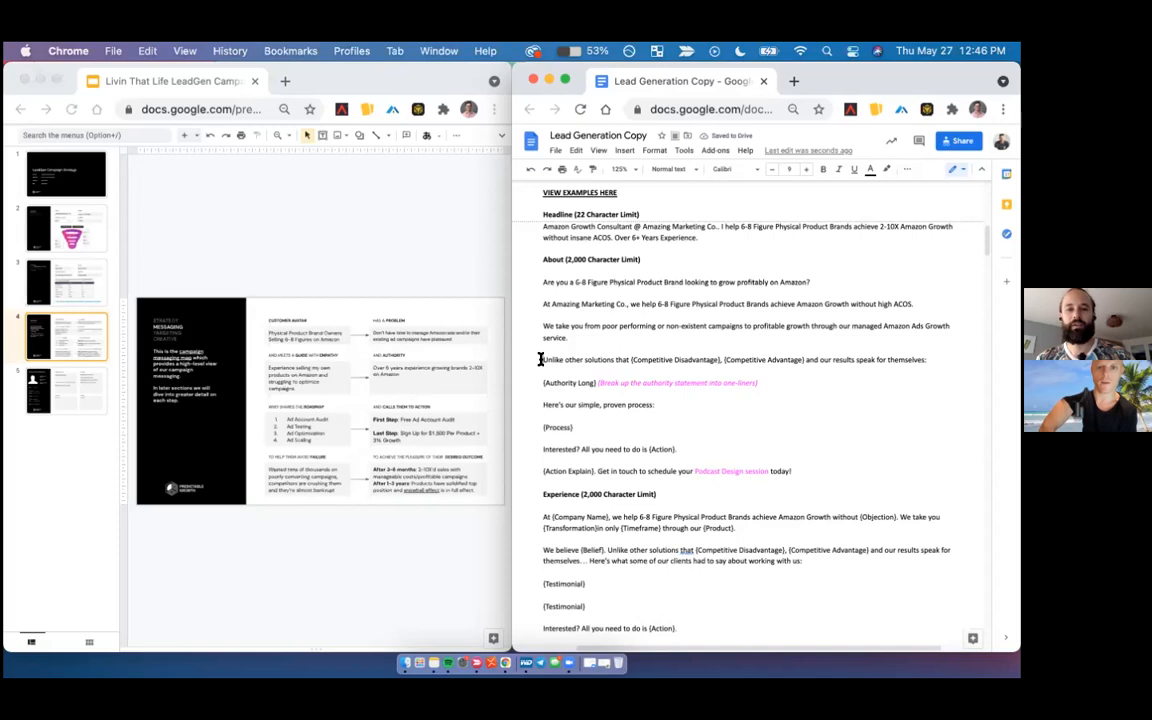
key(BackSpace)
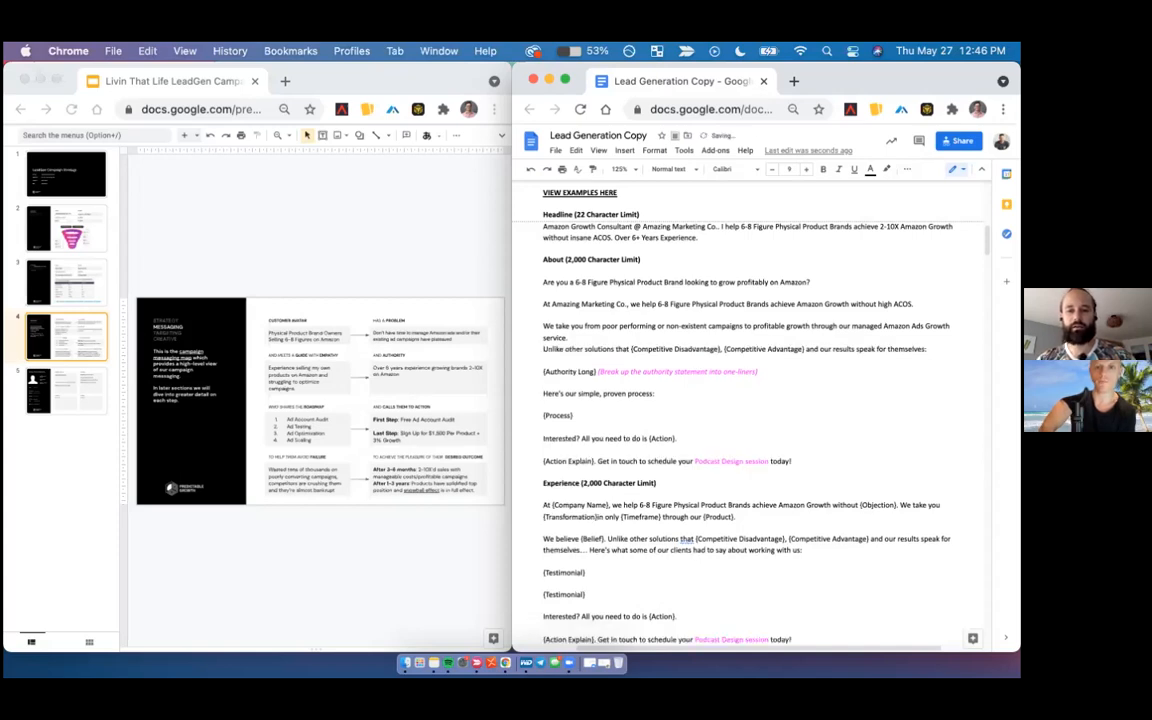
key(Return)
- Color the phrase "Amazon Ads Growth service" in the About section magenta
click(848, 337)
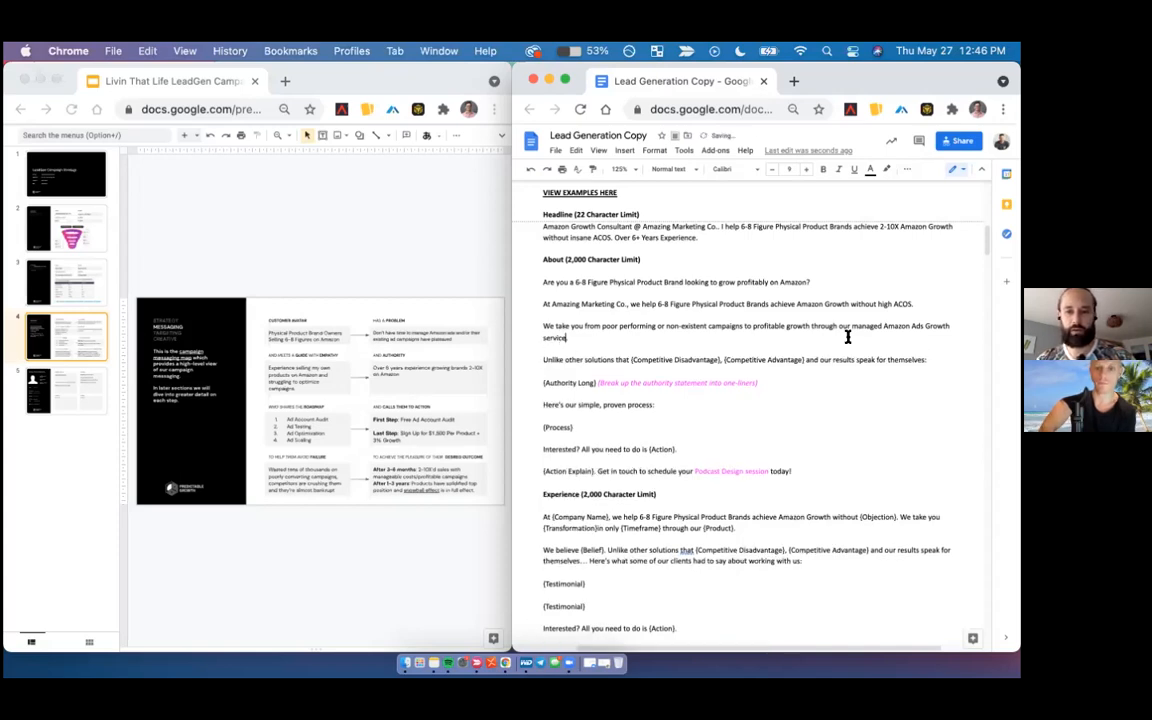
shift+click(884, 326)
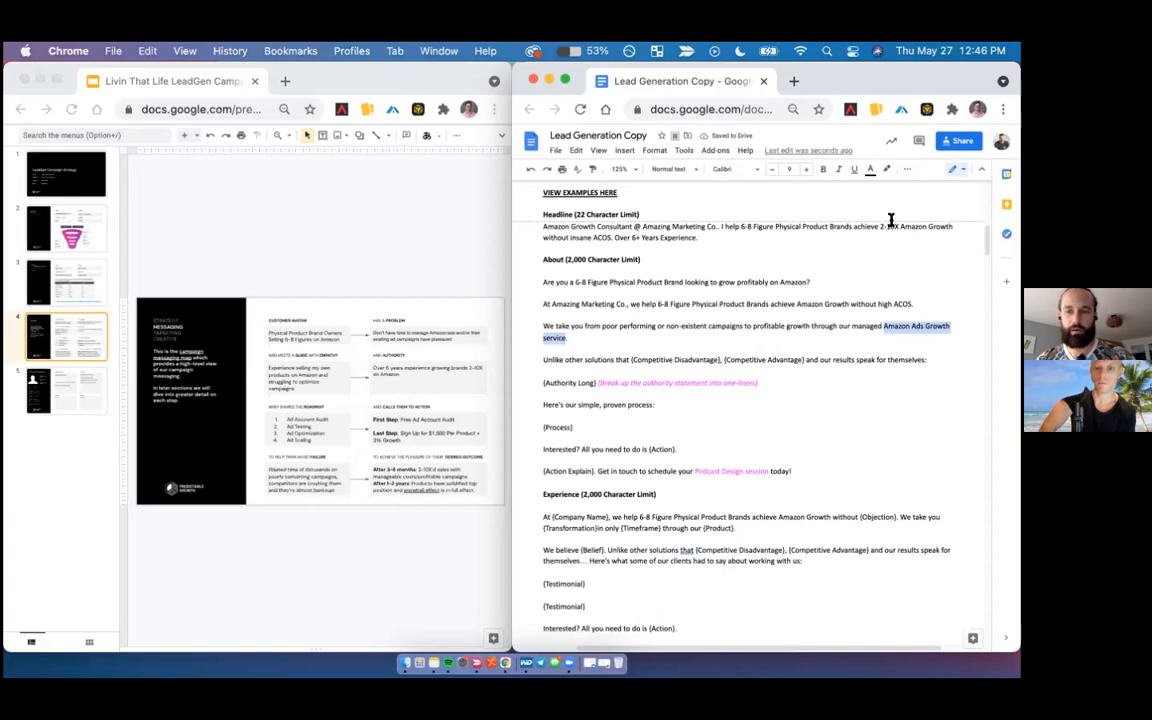
click(870, 169)
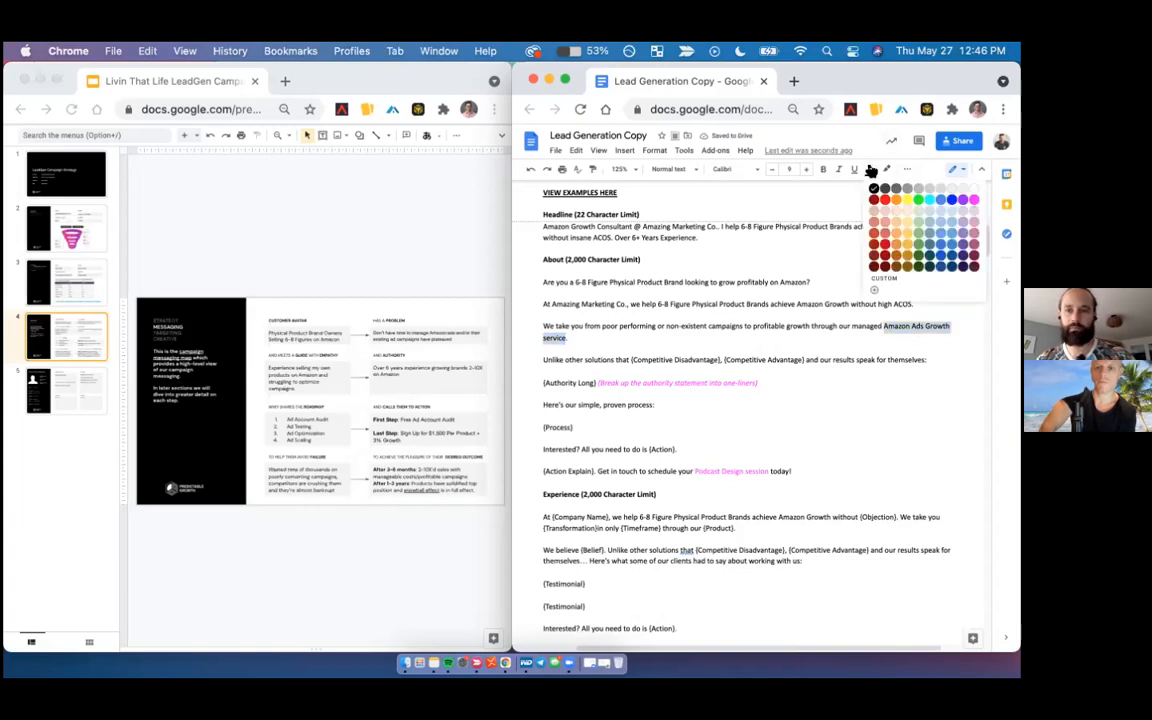
click(966, 201)
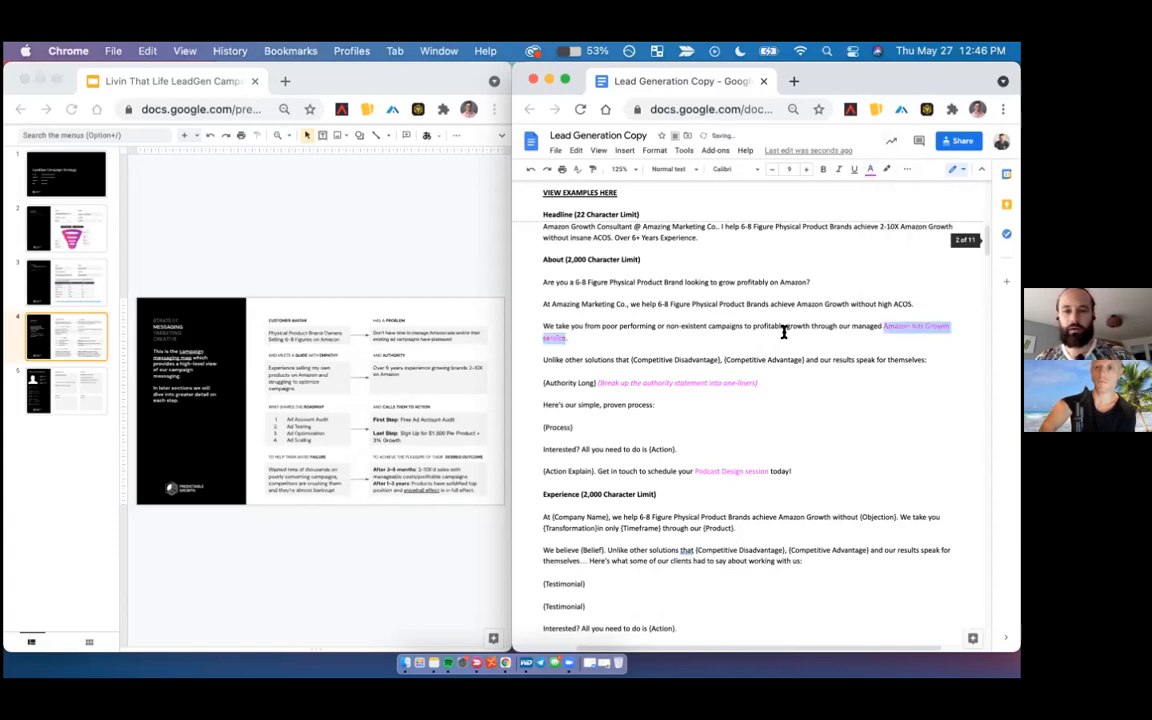
click(540, 354)
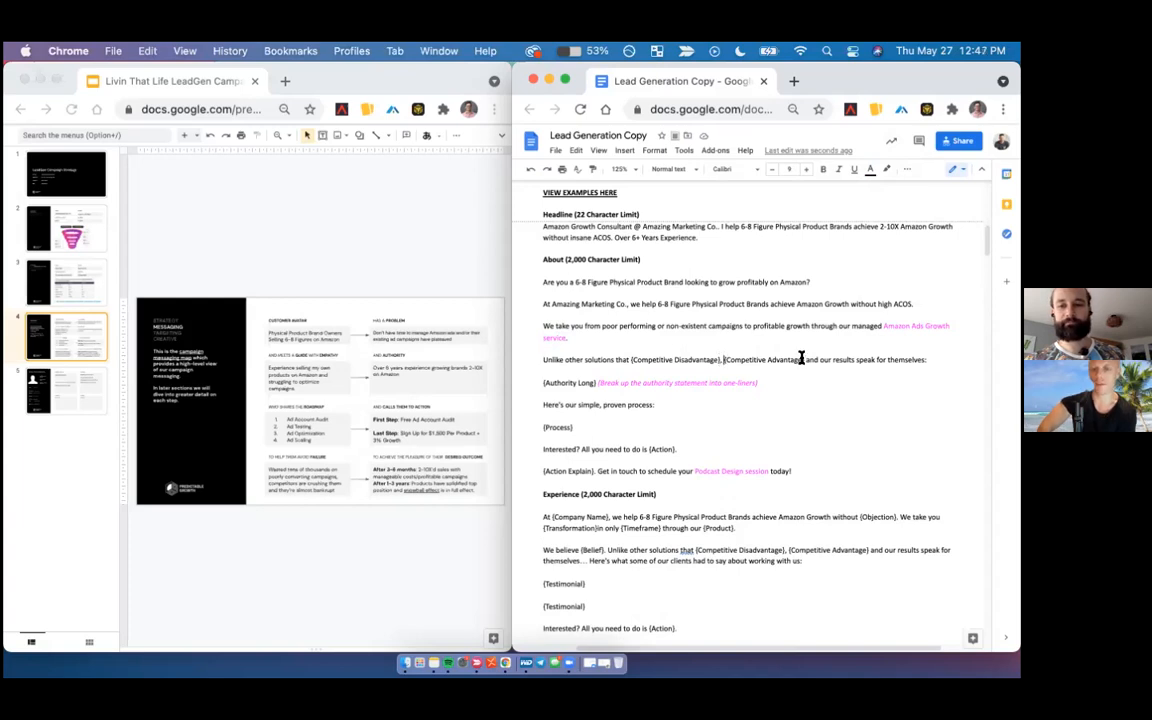
- Replace the {Competitive Advantage} placeholder in the About section with "we specialize in solely Amazon ads management"
drag(724, 359, 804, 359)
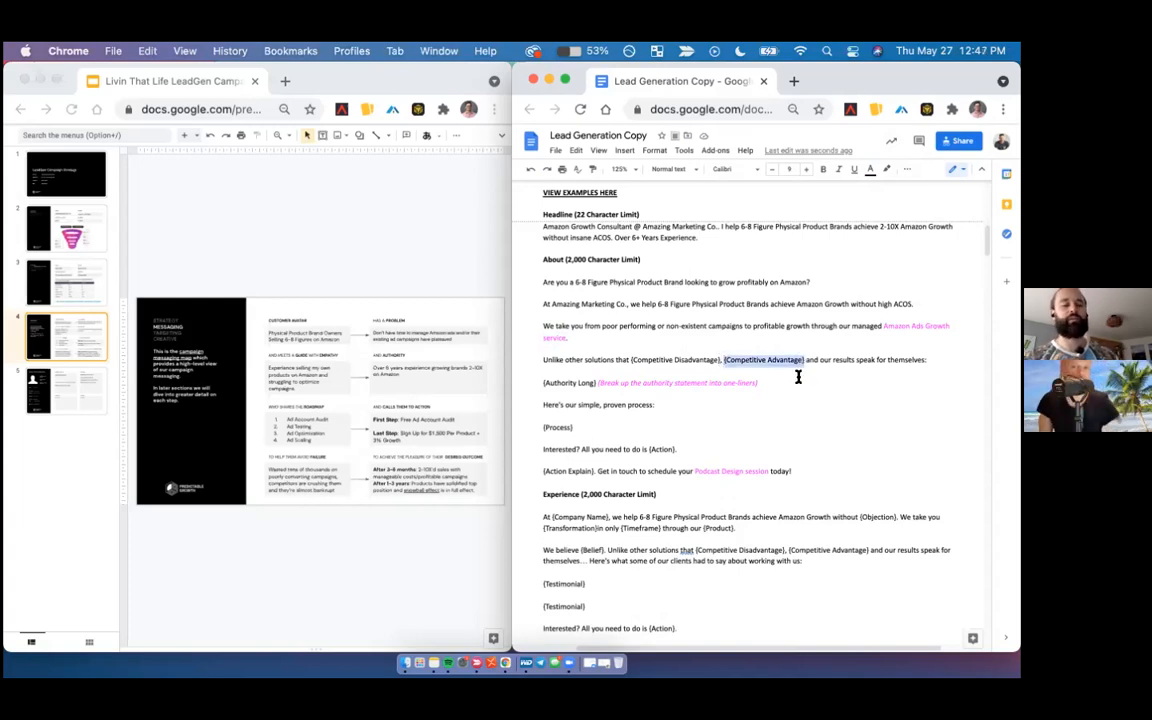
text(we spec)
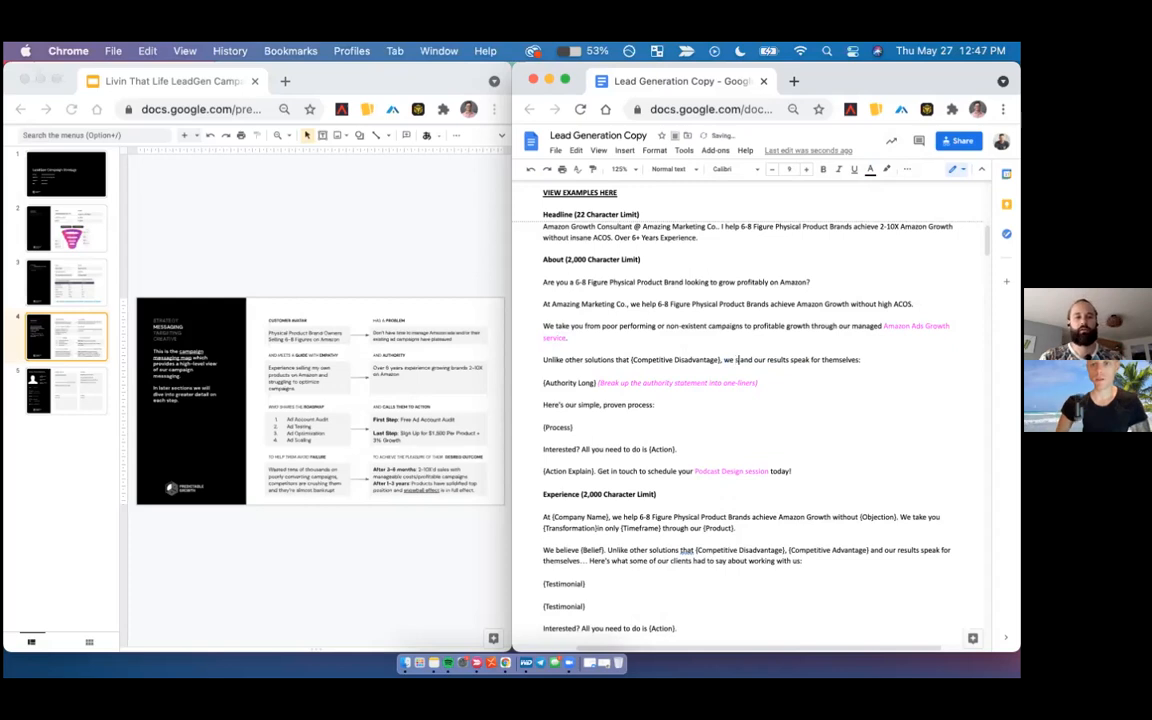
text(ialize)
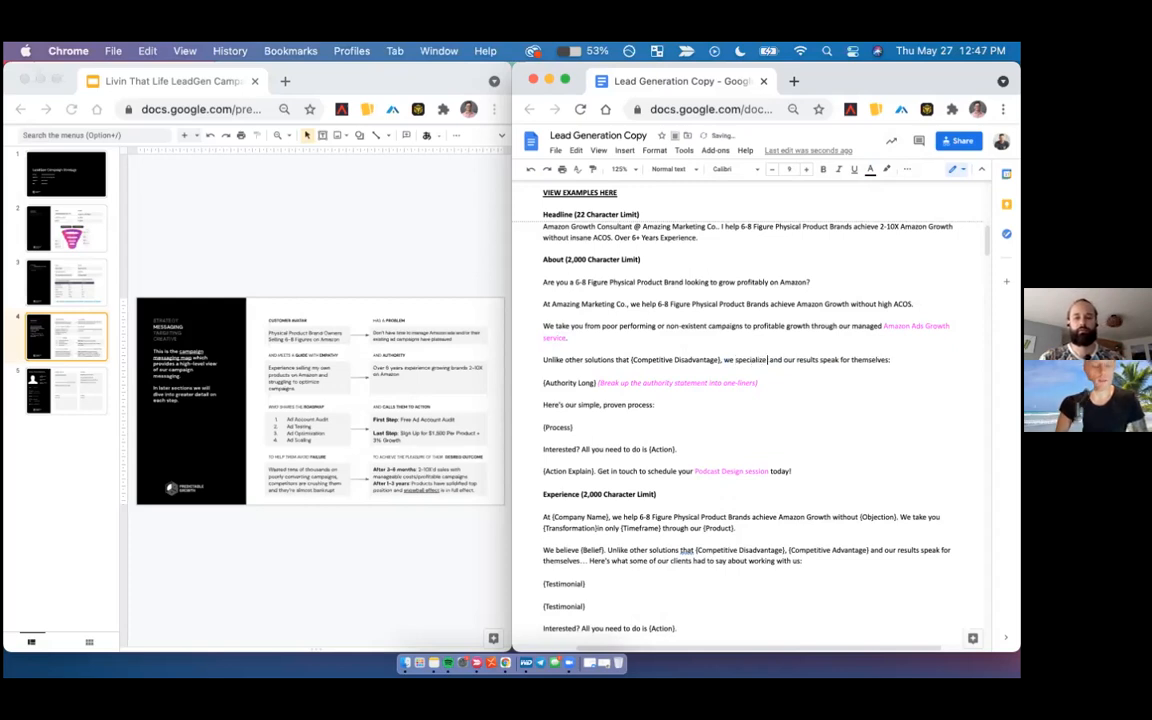
text( in)
key(BackSpace)
key(BackSpace)
key(BackSpace)
text(in solely Amazon ads management)
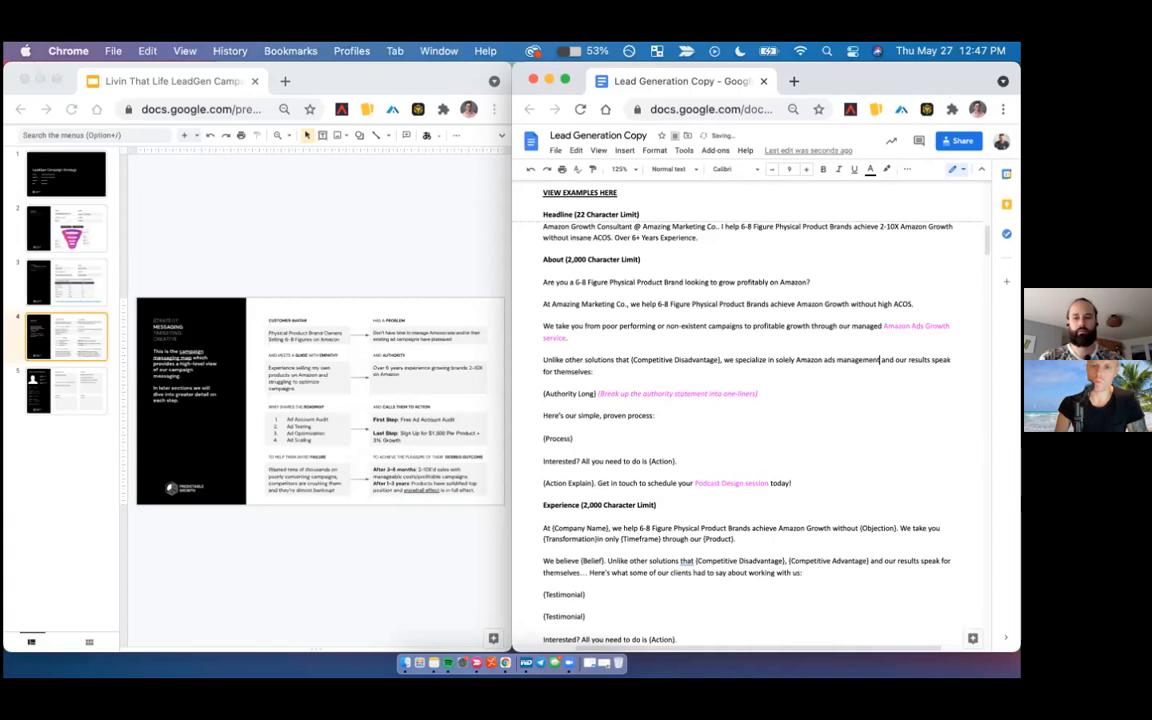
- Replace the {Competitive Disadvantage} placeholder in the About section with "offer full-service"
drag(630, 359, 720, 359)
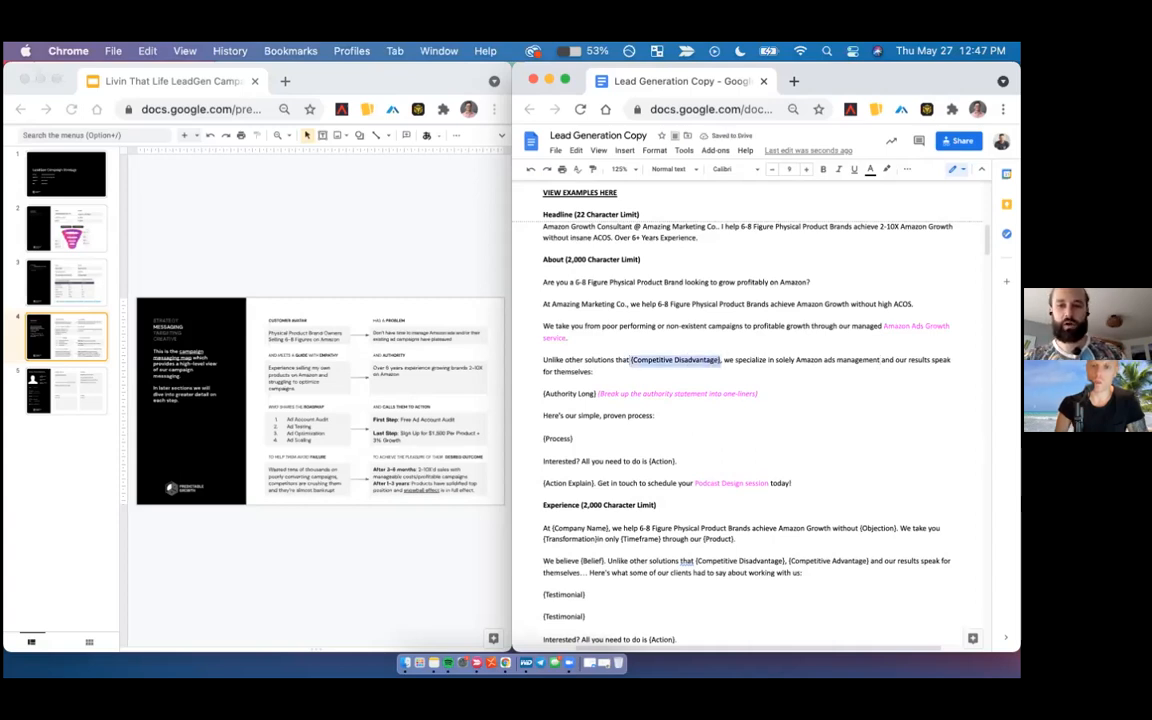
text(offe)
text(r full-se)
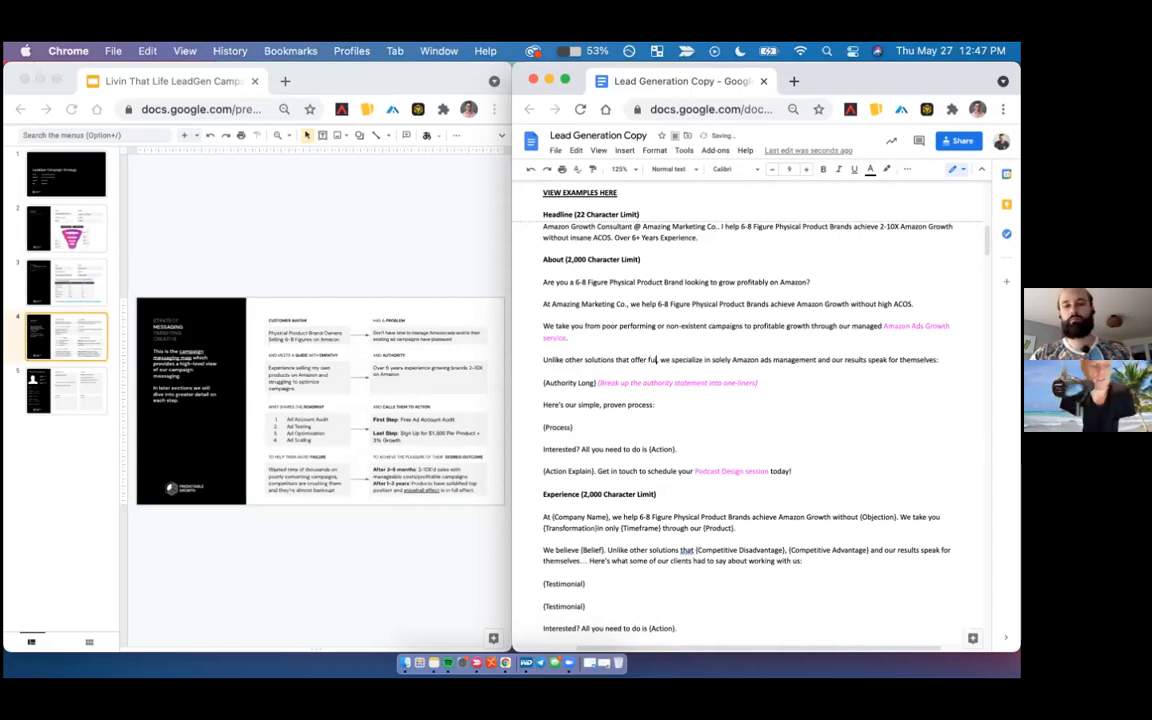
text(rvice)
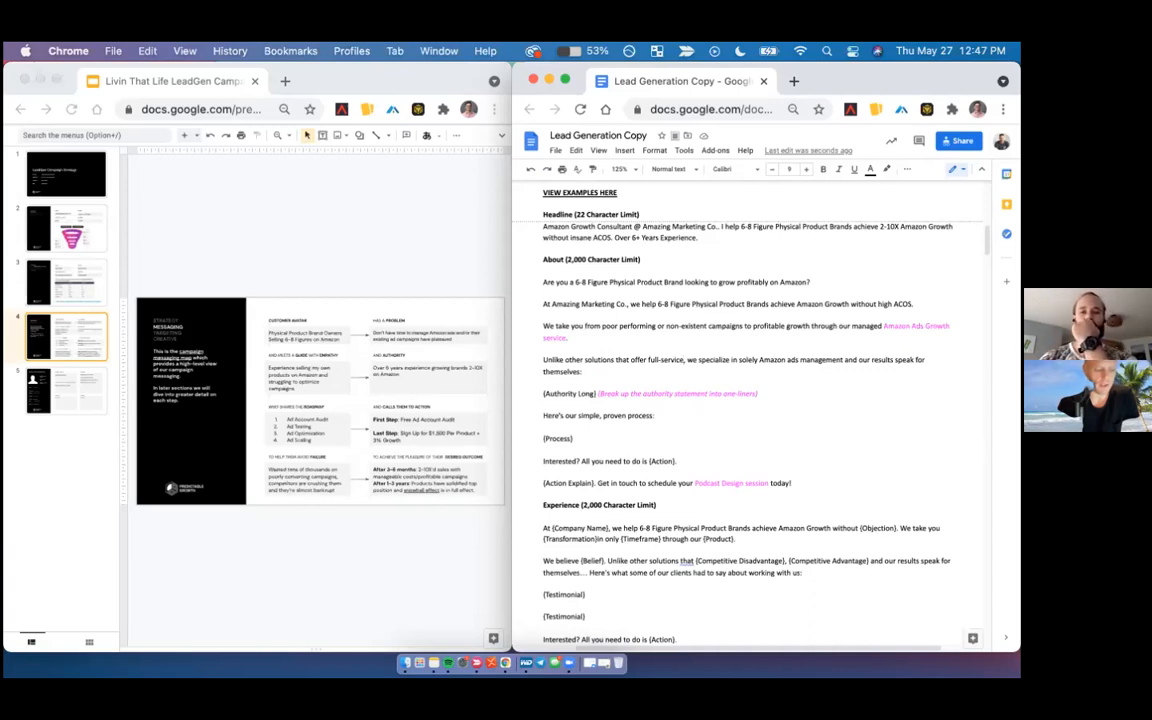
double_click(684, 358)
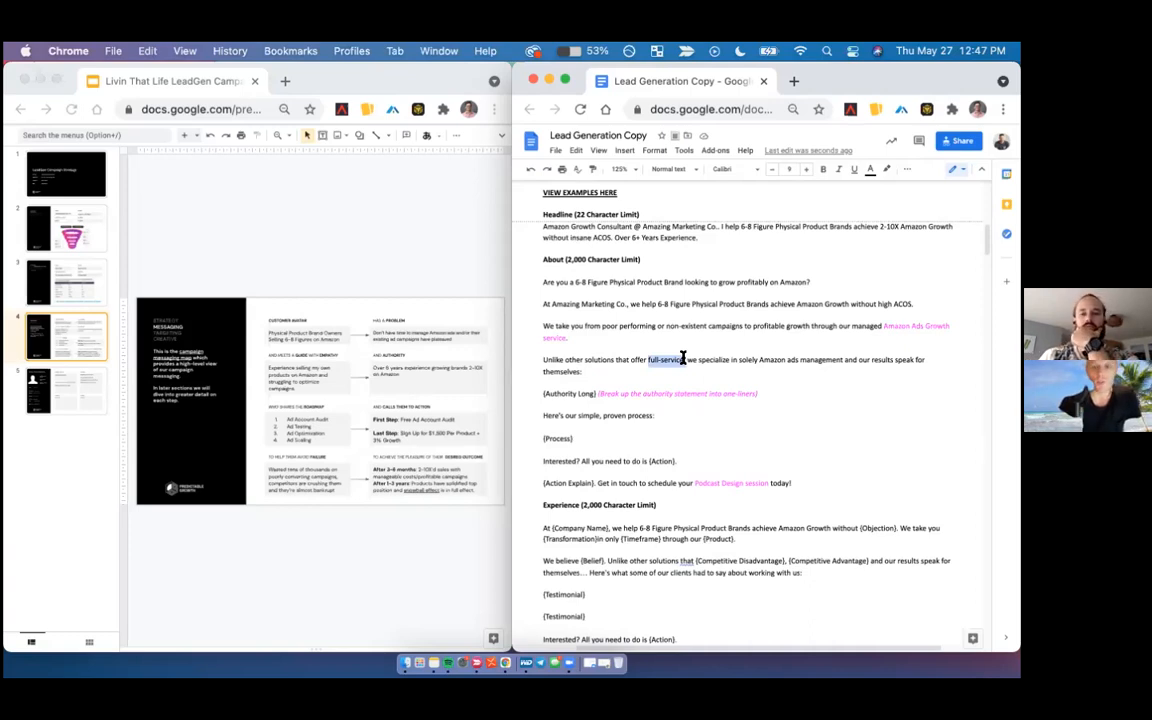
- Replace "offer full-service" in the About section's "Unlike other solutions" sentence with "specialize only in advertising"
click(684, 358)
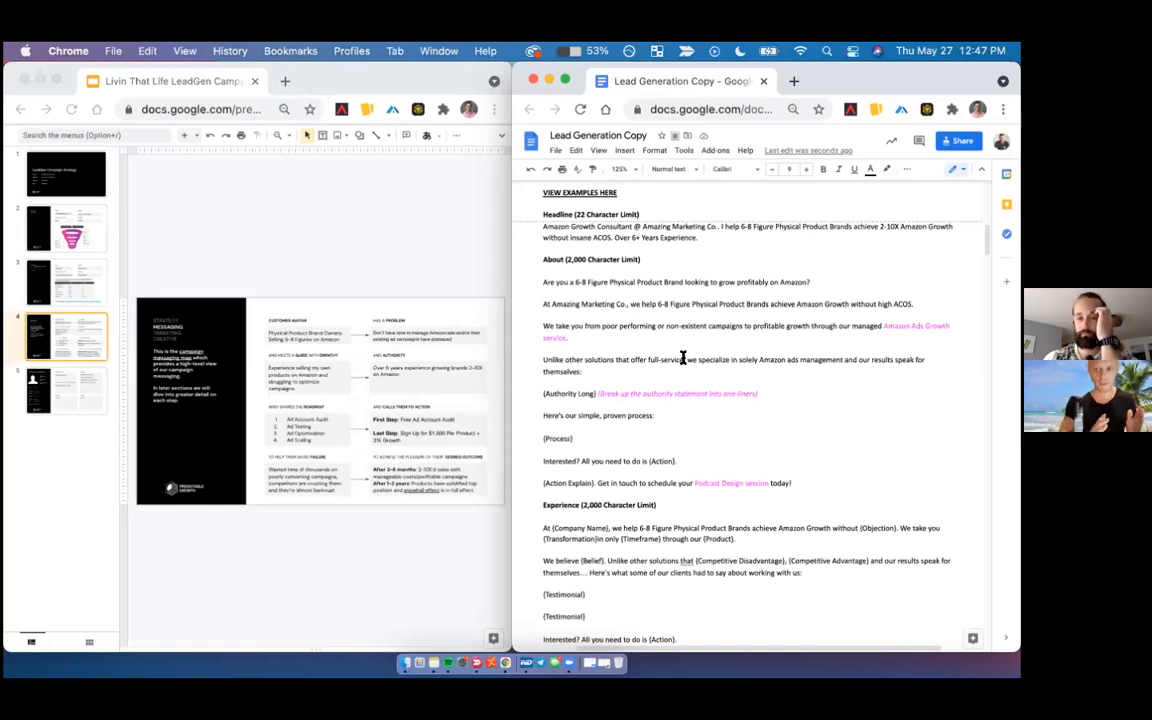
scroll(684, 358, down, 1)
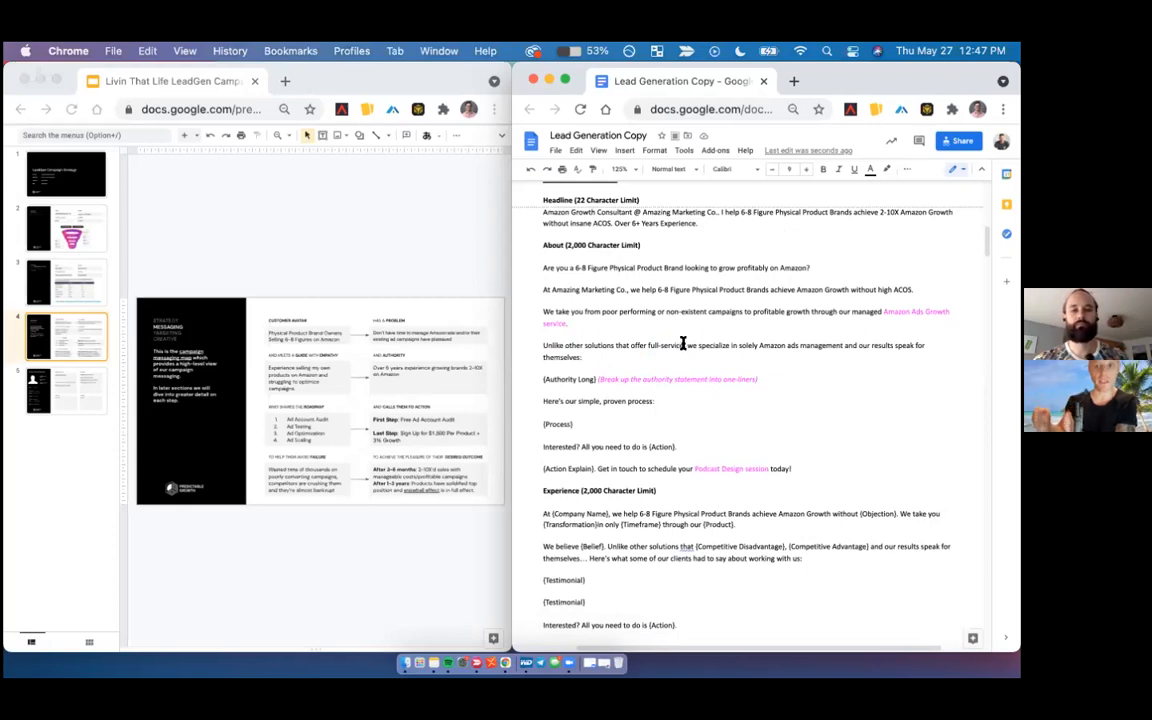
drag(684, 345, 627, 343)
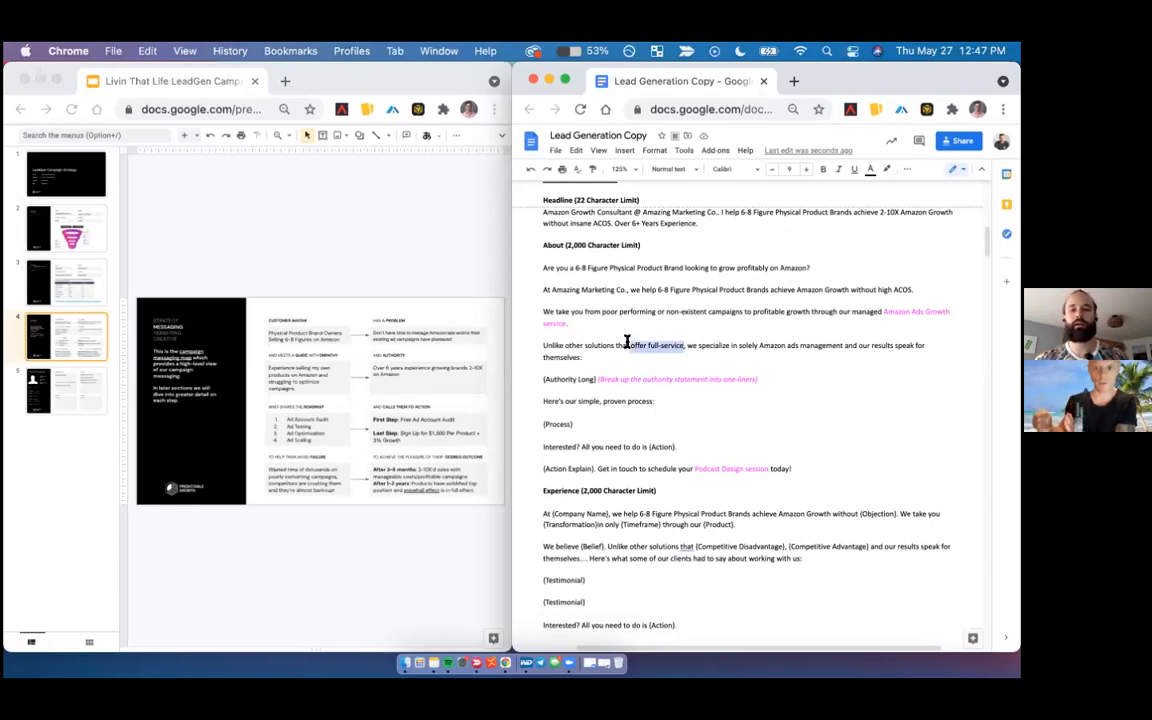
text(sp)
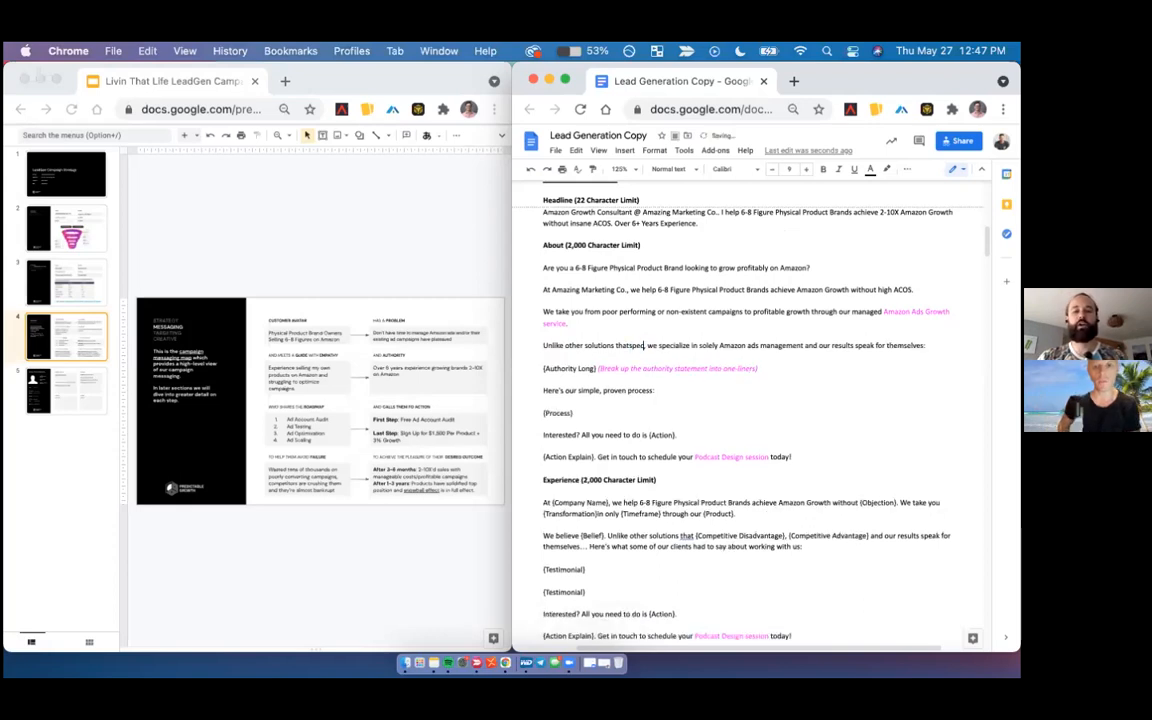
text(ecialize)
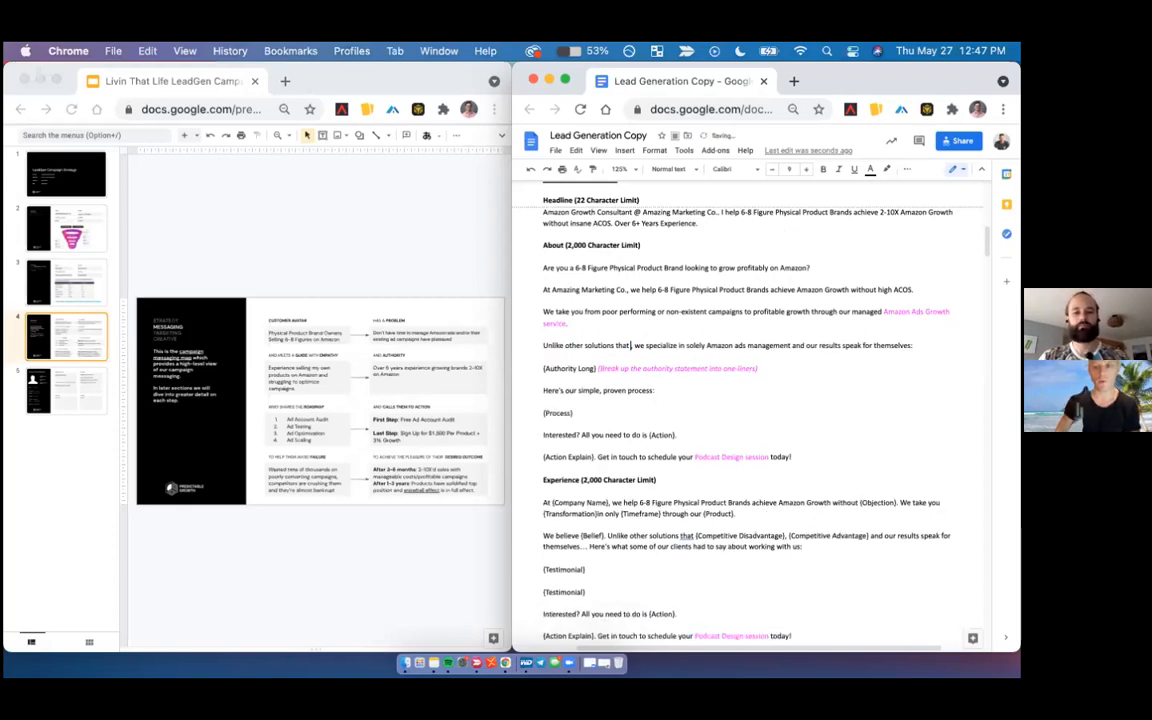
key(BackSpace)
key(BackSpace)
key(BackSpace)
text(ize in)
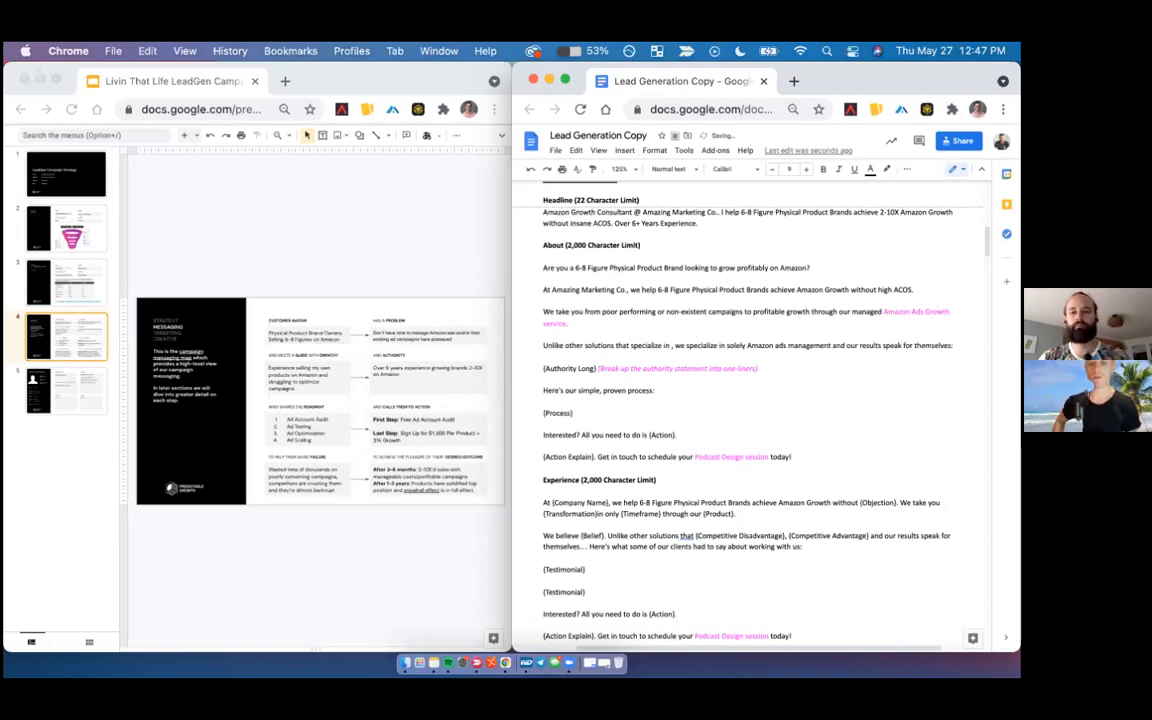
key(BackSpace)
key(BackSpace)
key(BackSpace)
text(on)
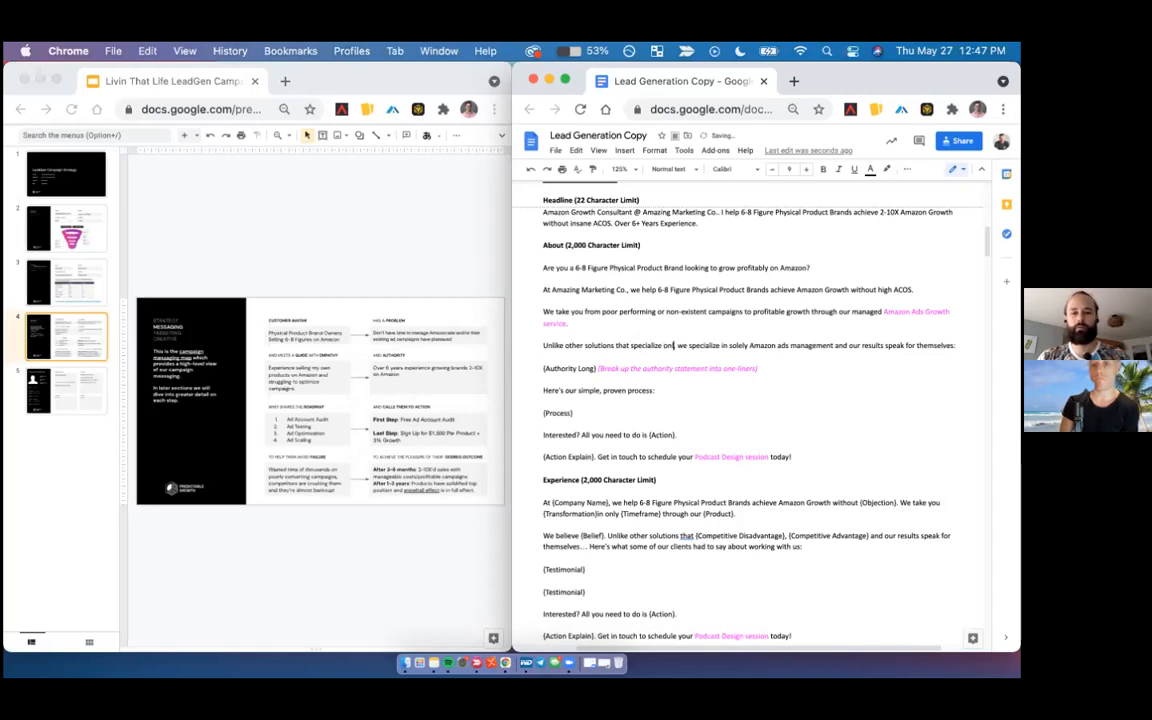
text(ly in advertising,)
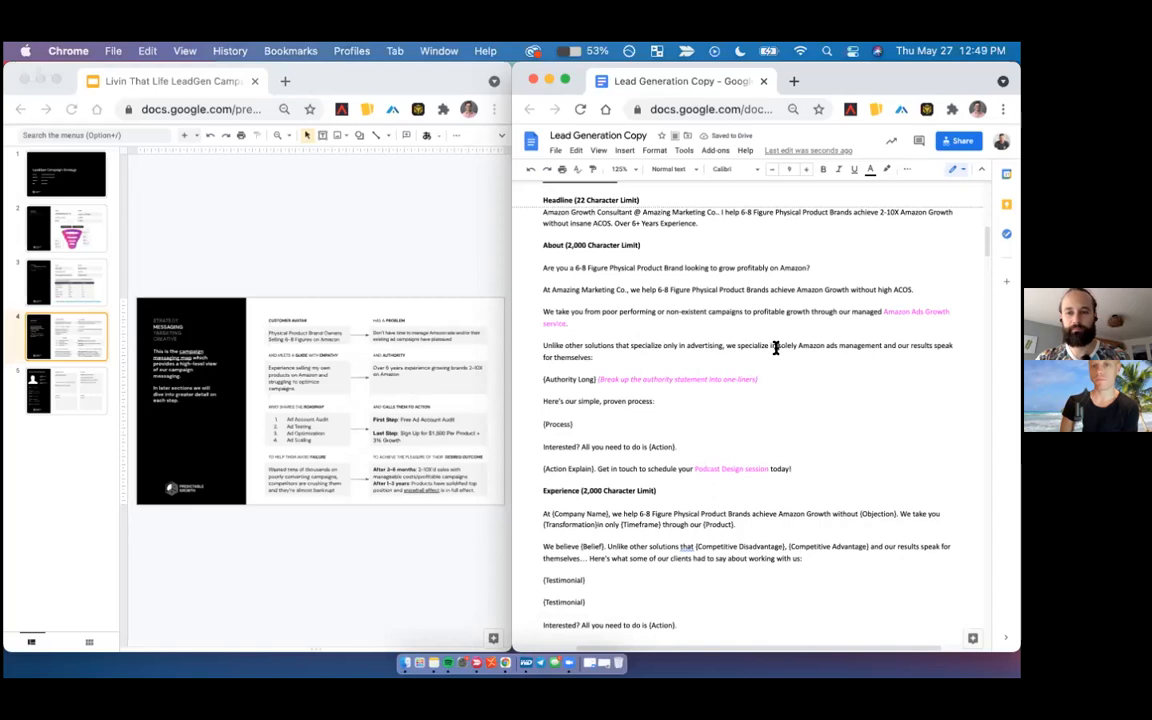
- Replace "solely Amazon ads management" in the same About sentence with "holistic Amazon growth from A to Z"
drag(777, 347, 881, 344)
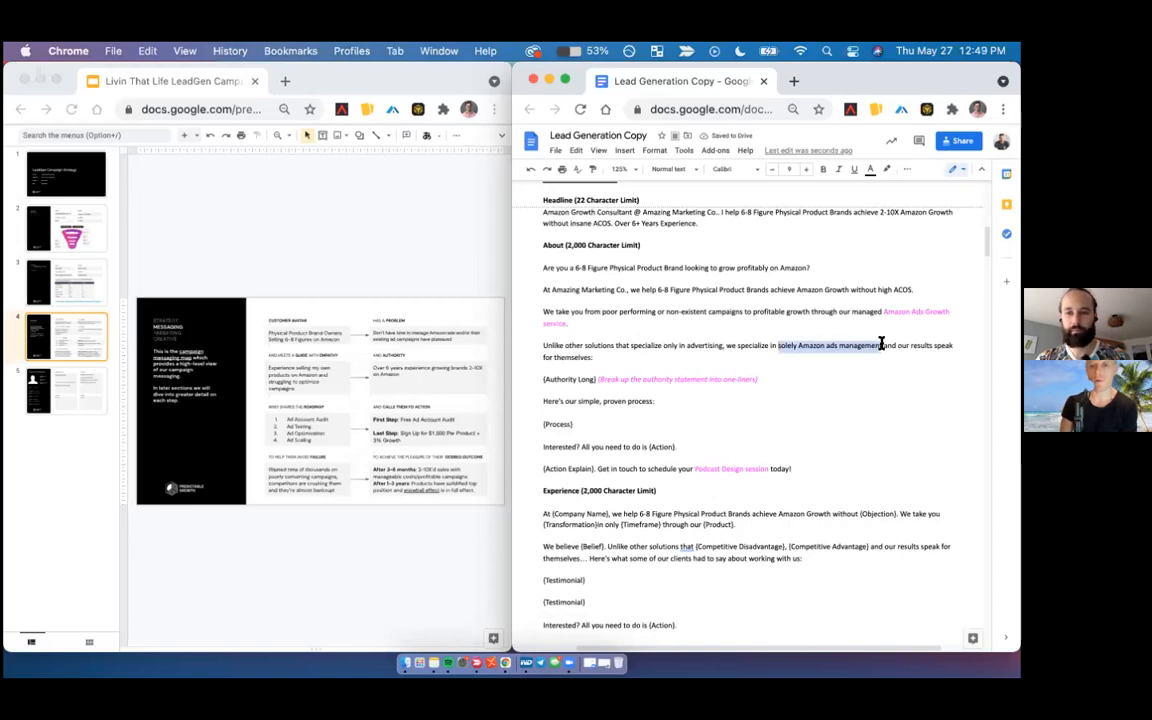
text(a holi)
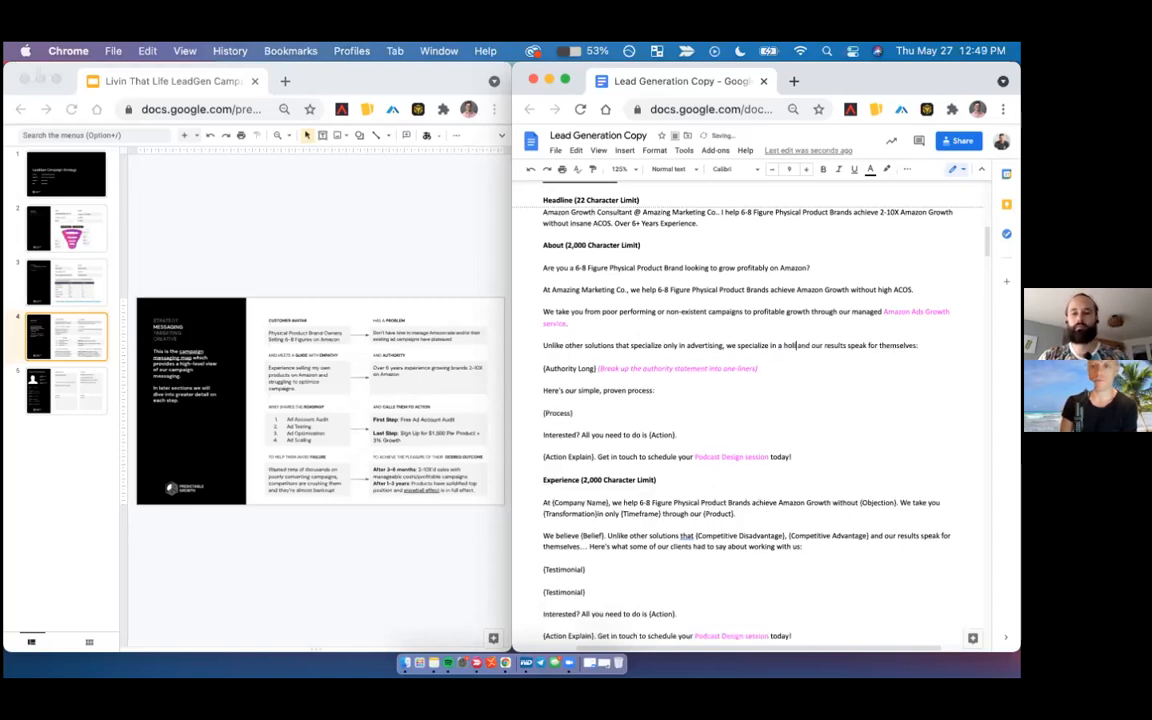
text(stic Amazon)
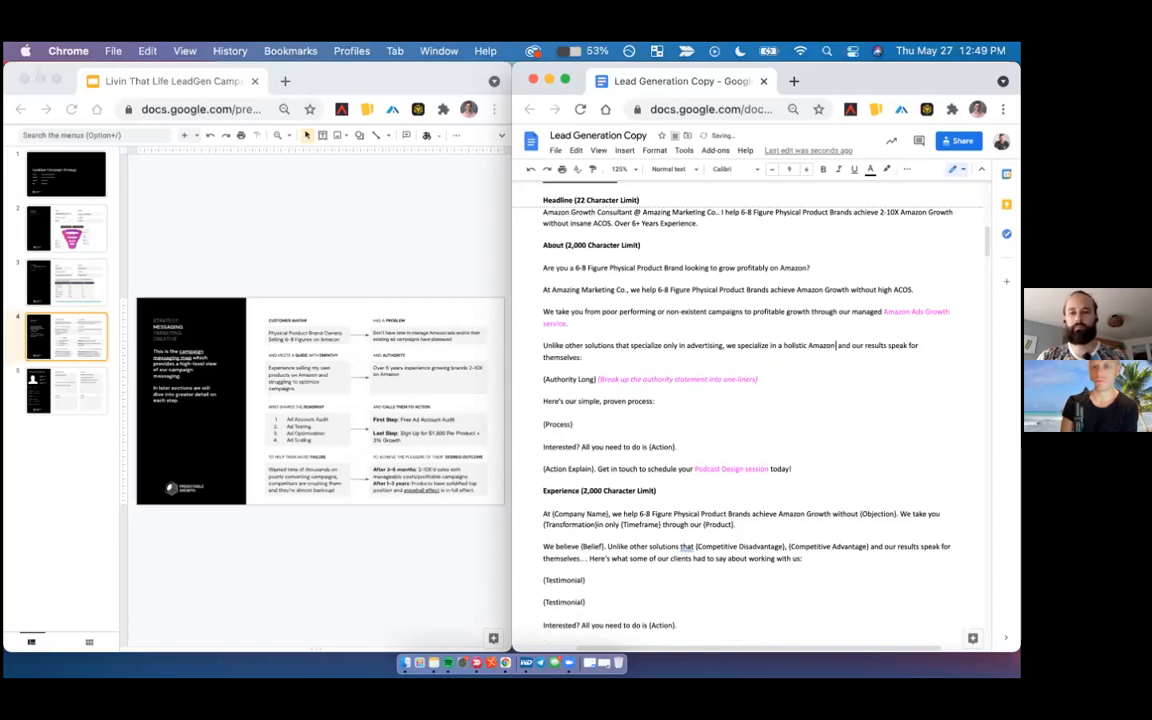
text( ac)
key(BackSpace)
key(BackSpace)
text(growth )
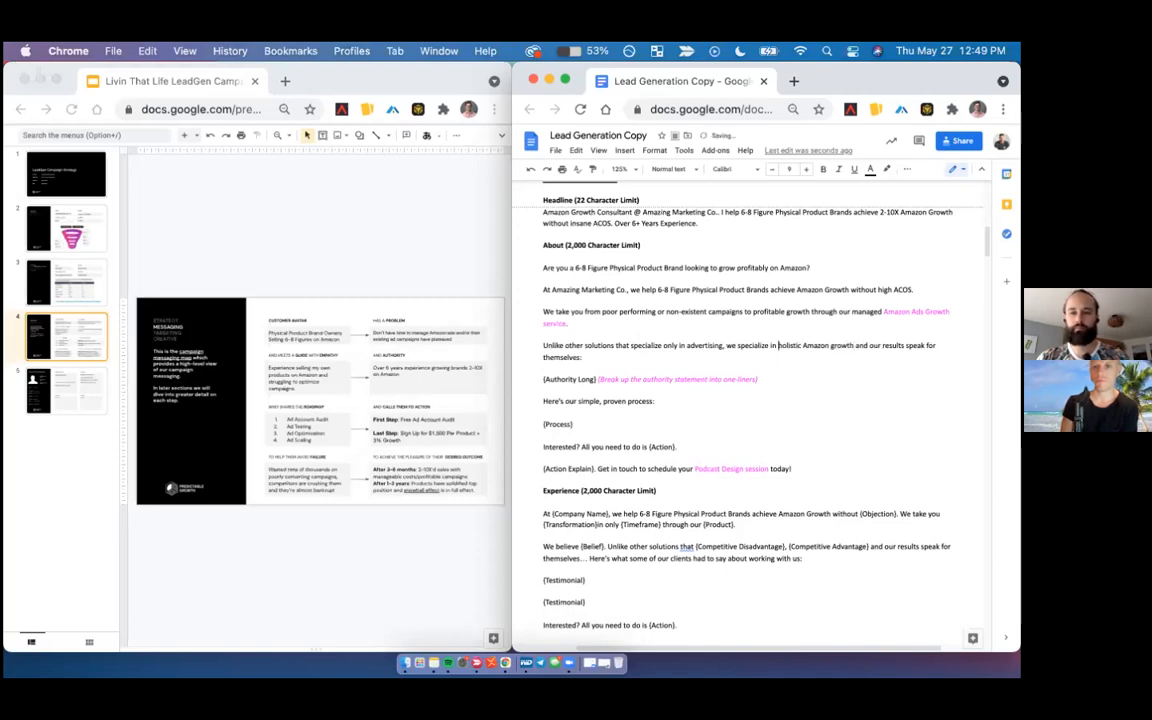
text(frmo A)
key(BackSpace)
key(BackSpace)
key(BackSpace)
key(BackSpace)
key(BackSpace)
text(rom A to Z)
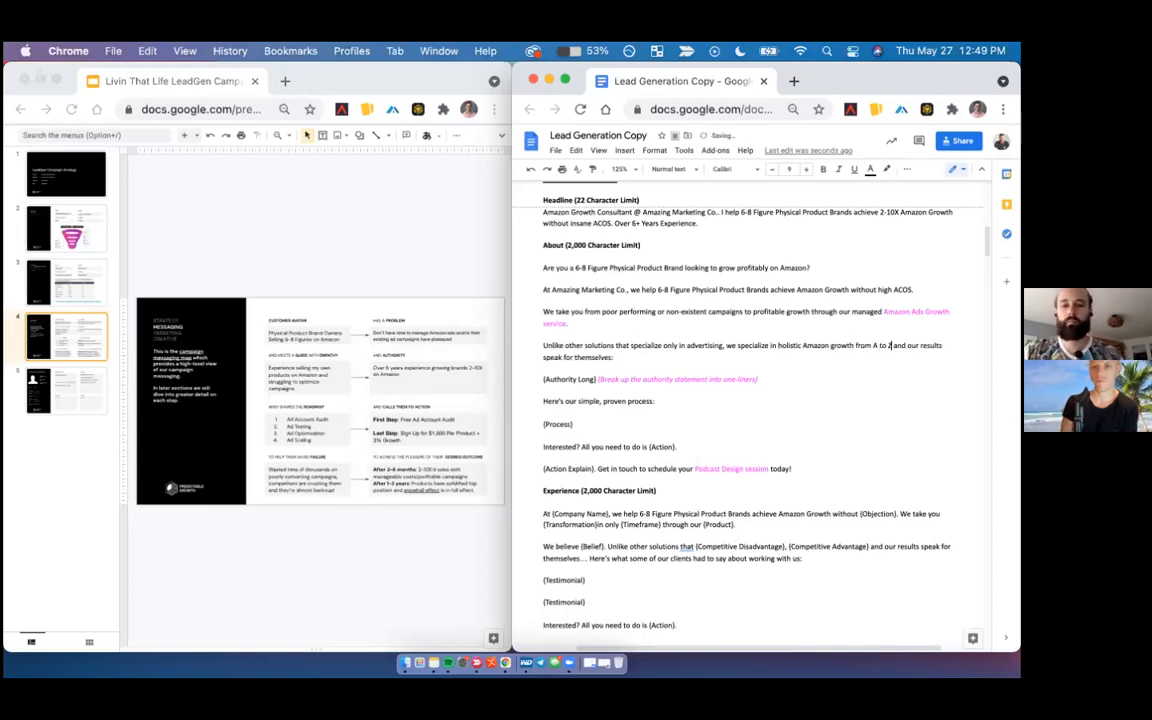
- Replace the {Authority Long} placeholder and its magenta note in the About section with blank dash-led lines
double_click(607, 379)
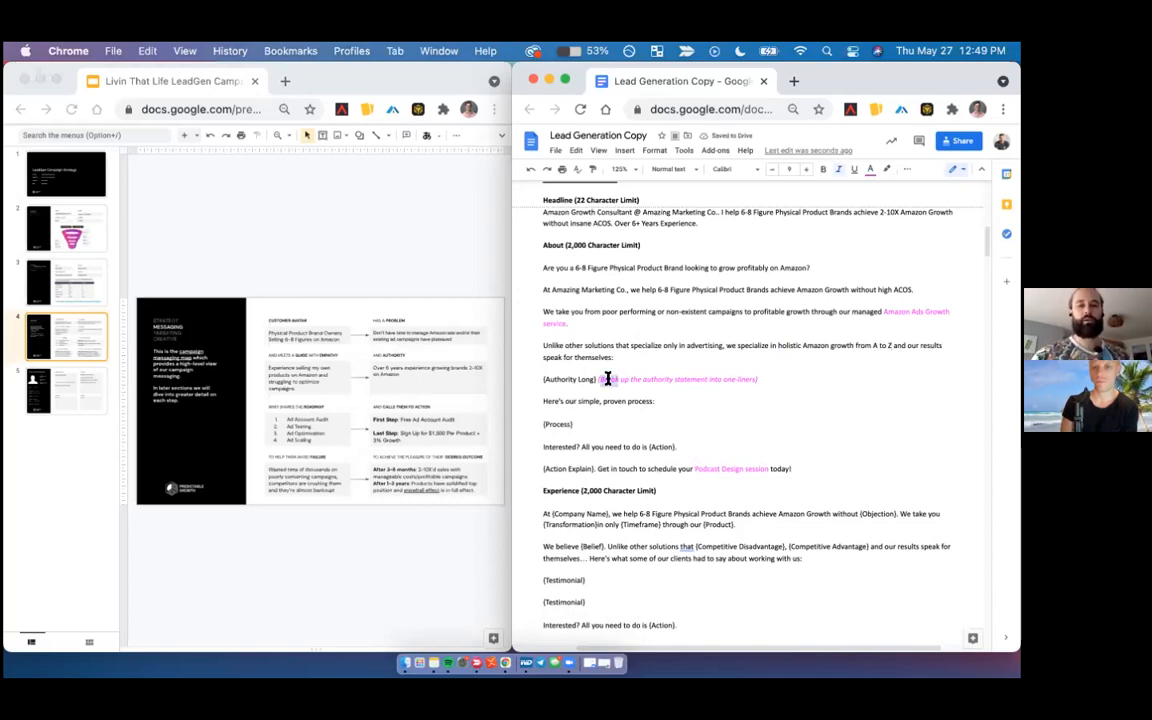
drag(784, 378, 529, 375)
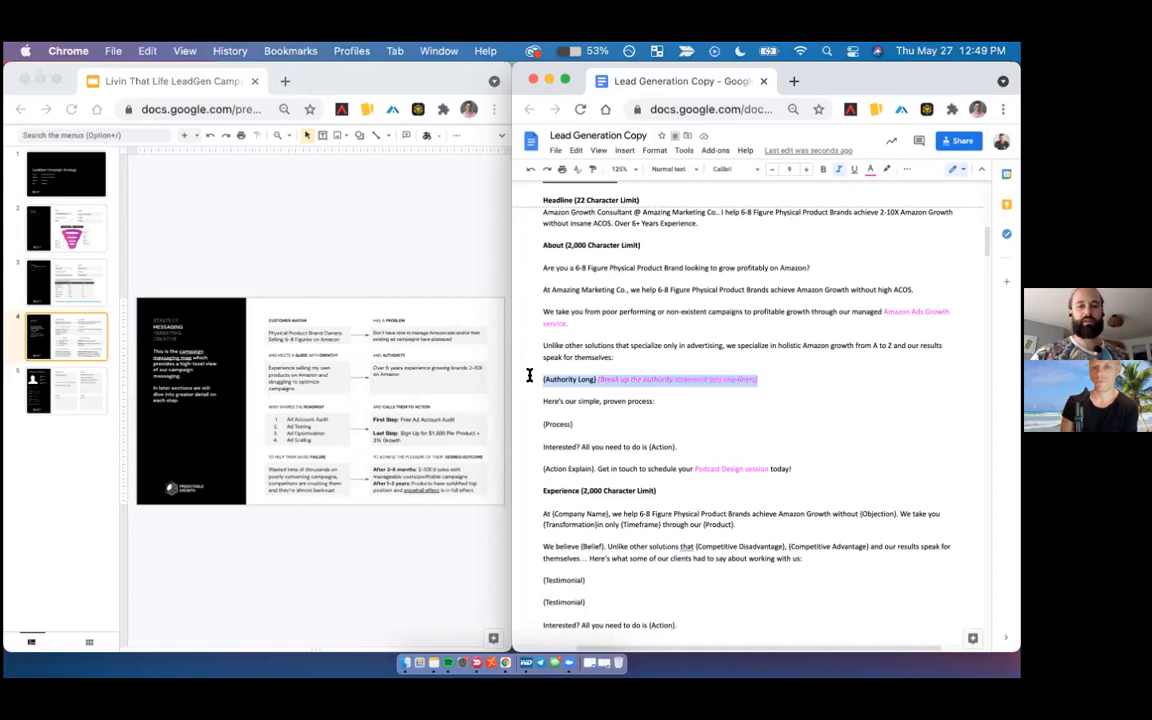
key(BackSpace)
key(Return)
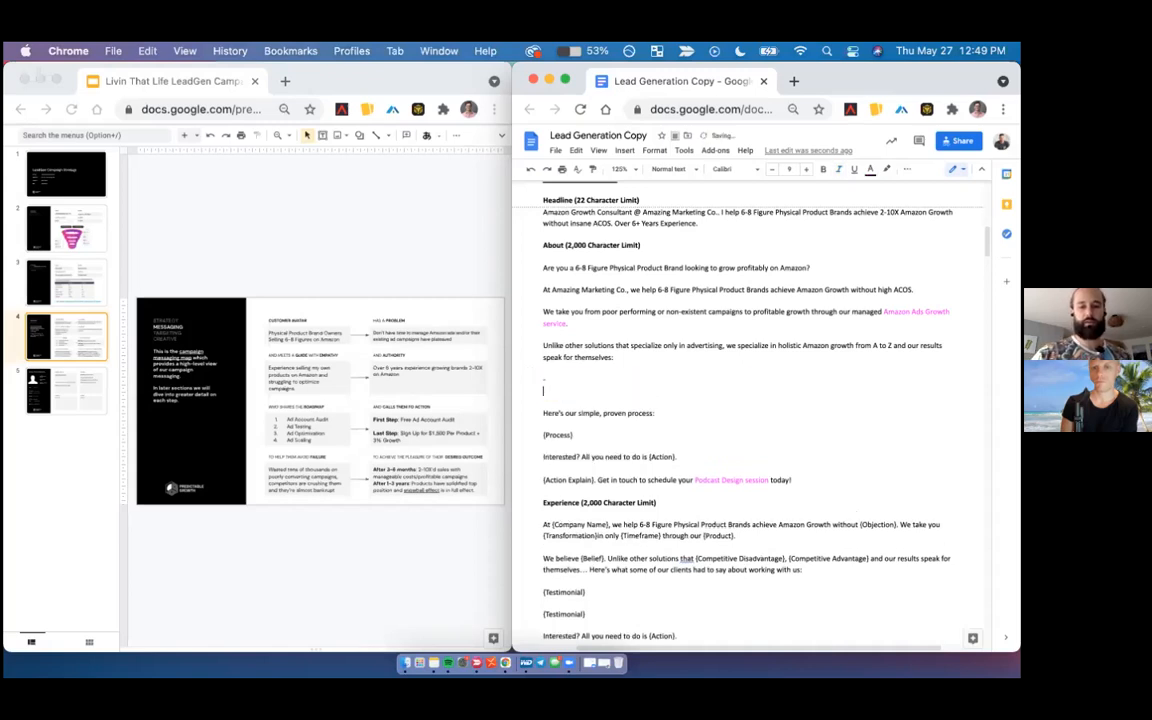
key(Return)
key(Up)
key(Up)
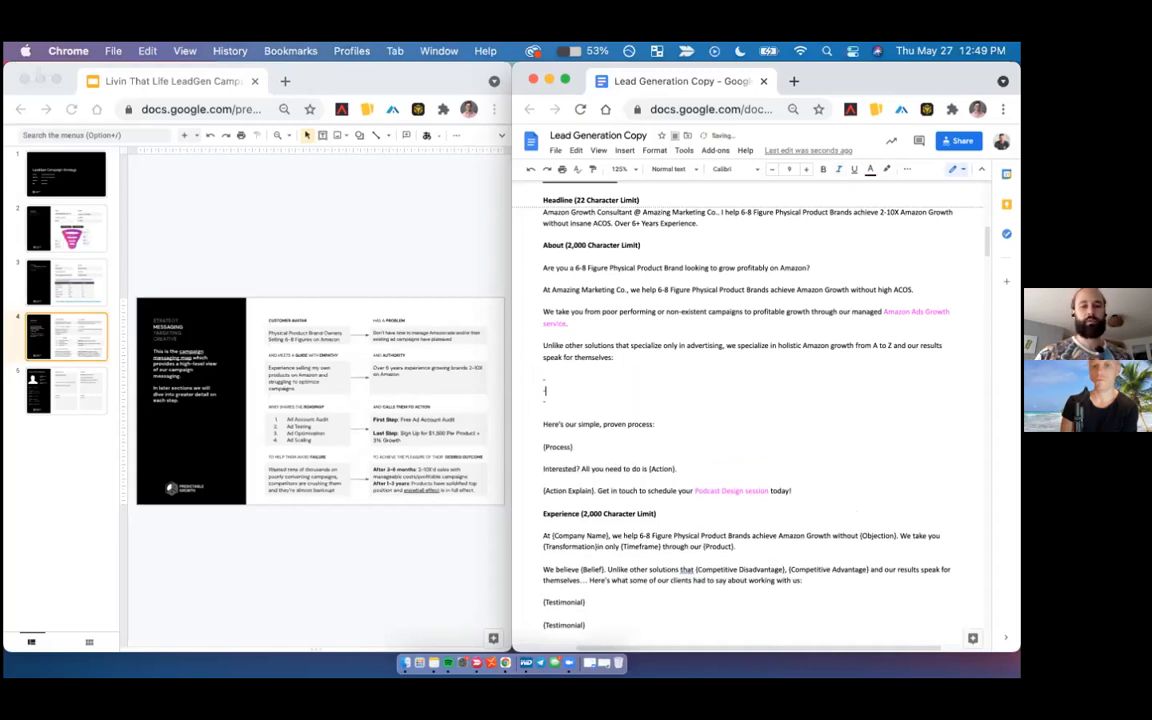
- Fill the dashed lines in the About section with three "Case study headline" entries
text(C)
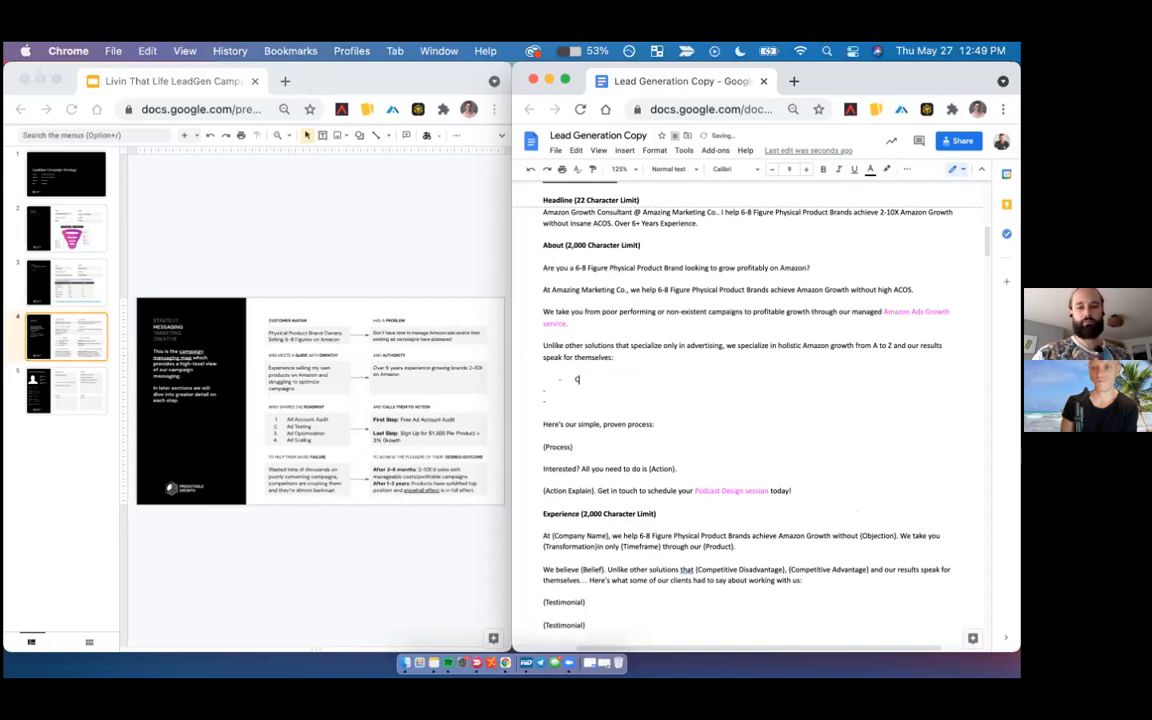
text(ase study headline 1)
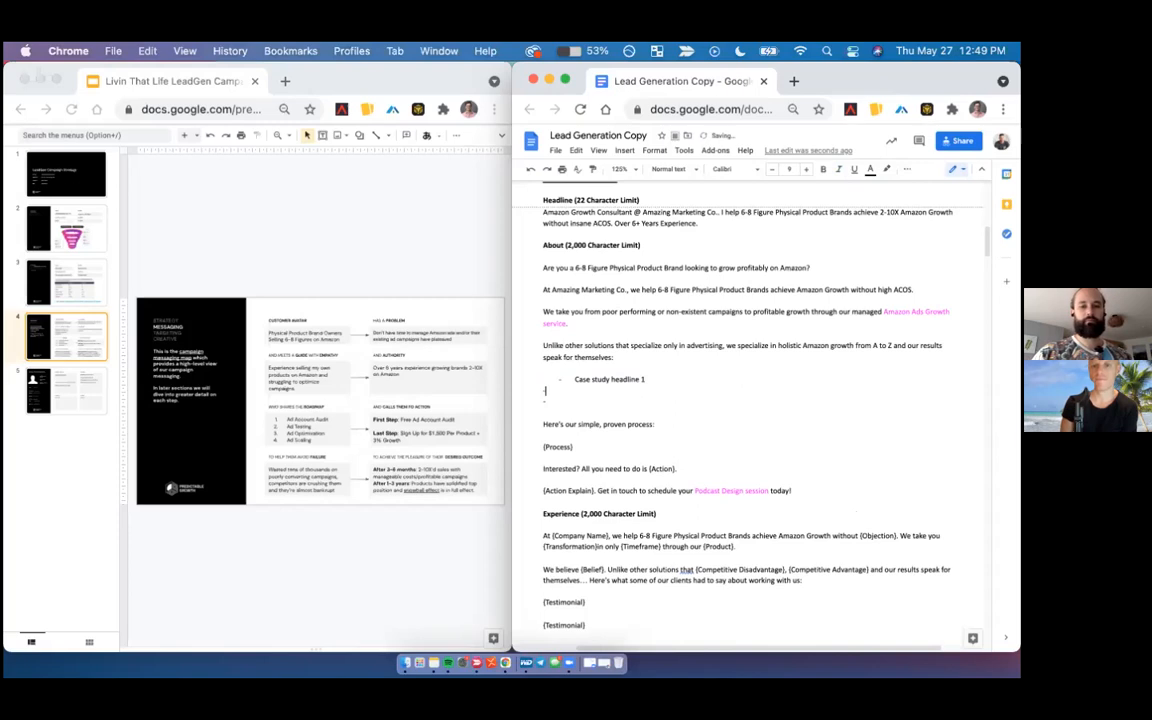
key(BackSpace)
key(BackSpace)
text(1)
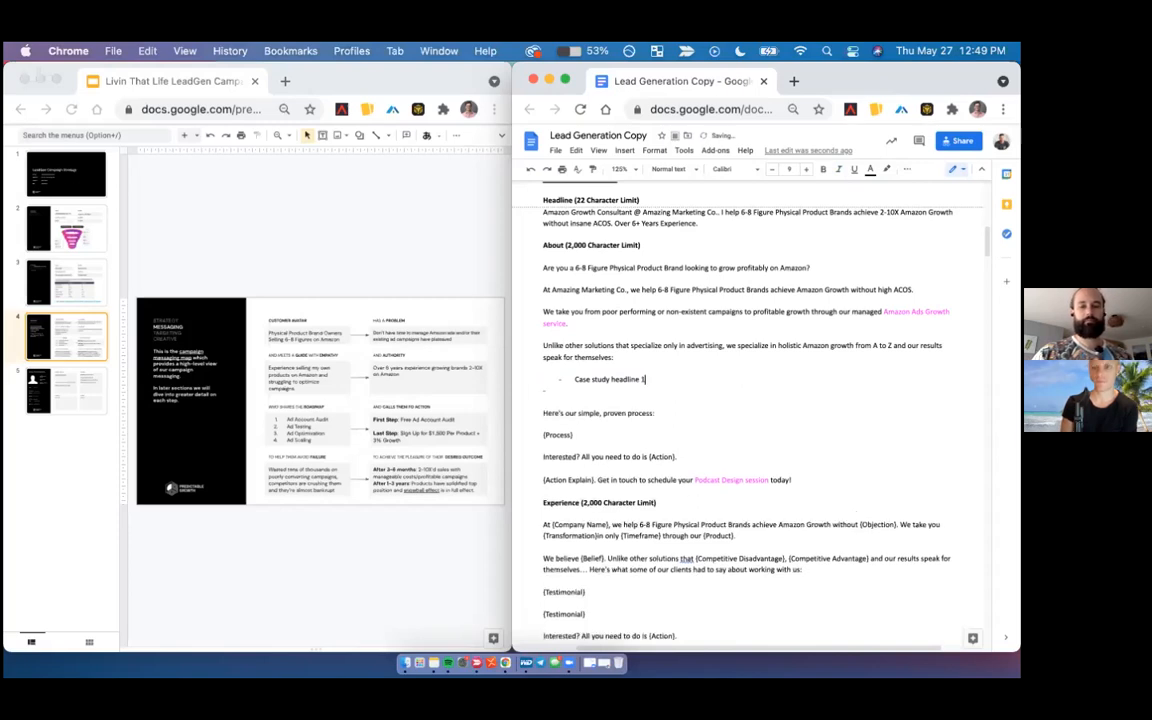
triple_click(641, 377)
key(super+c)
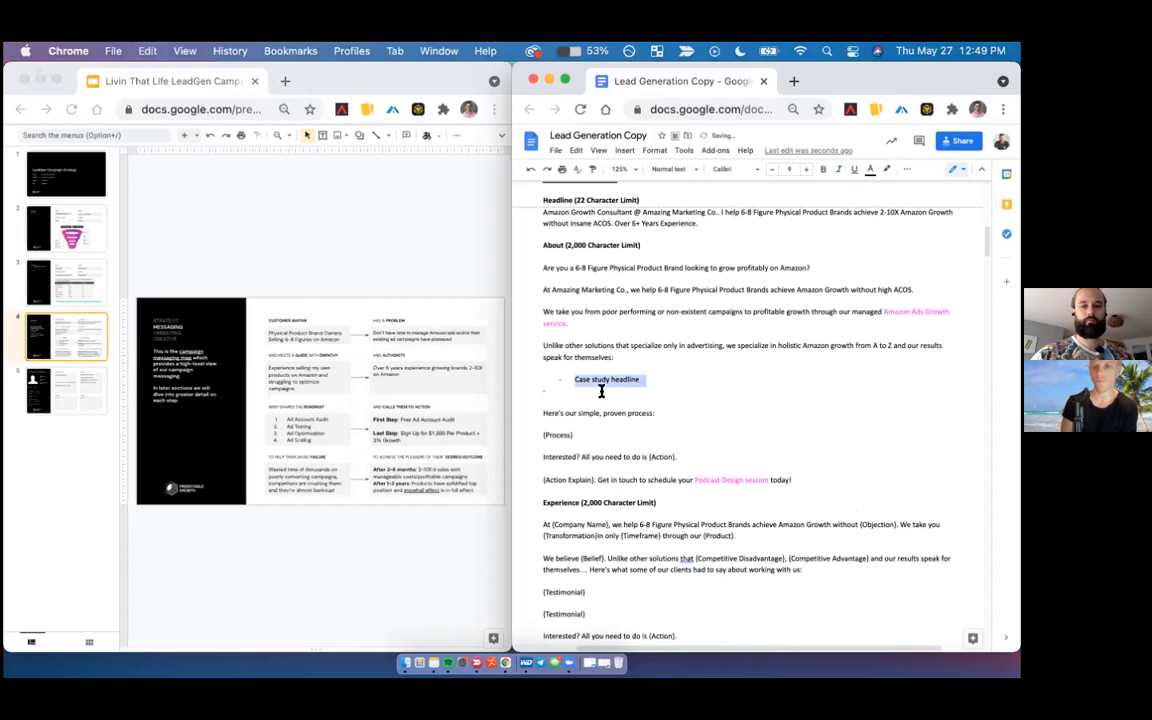
click(601, 391)
key(super+v)
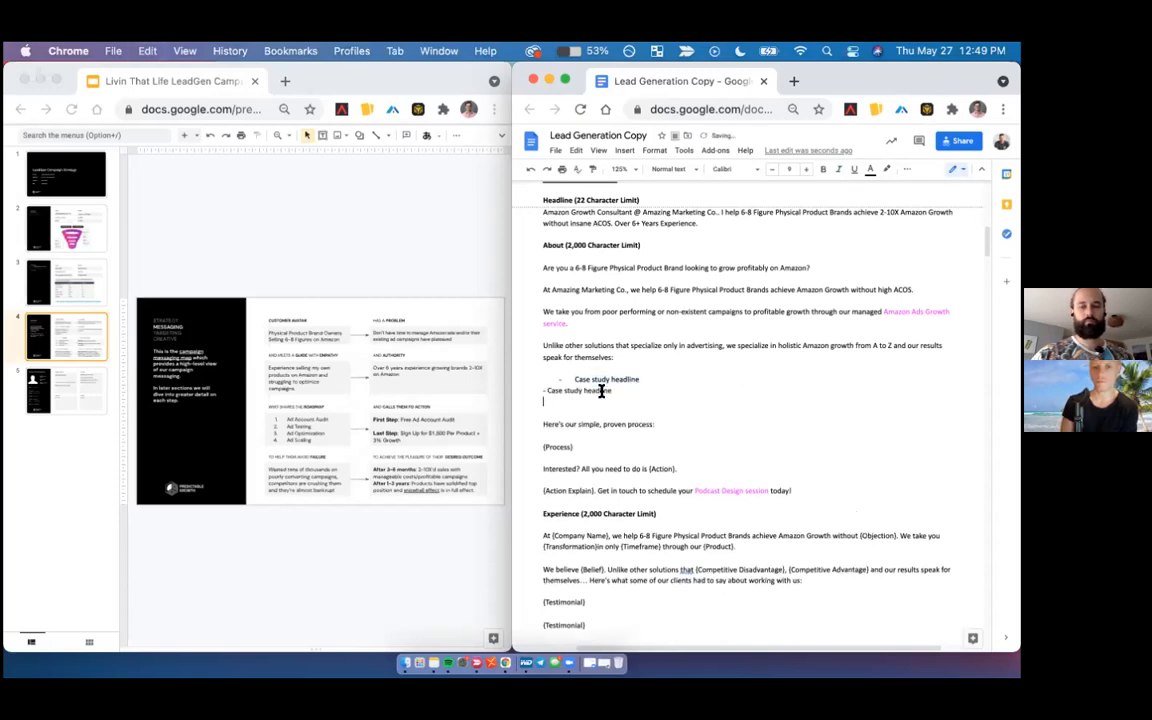
key(super+v)
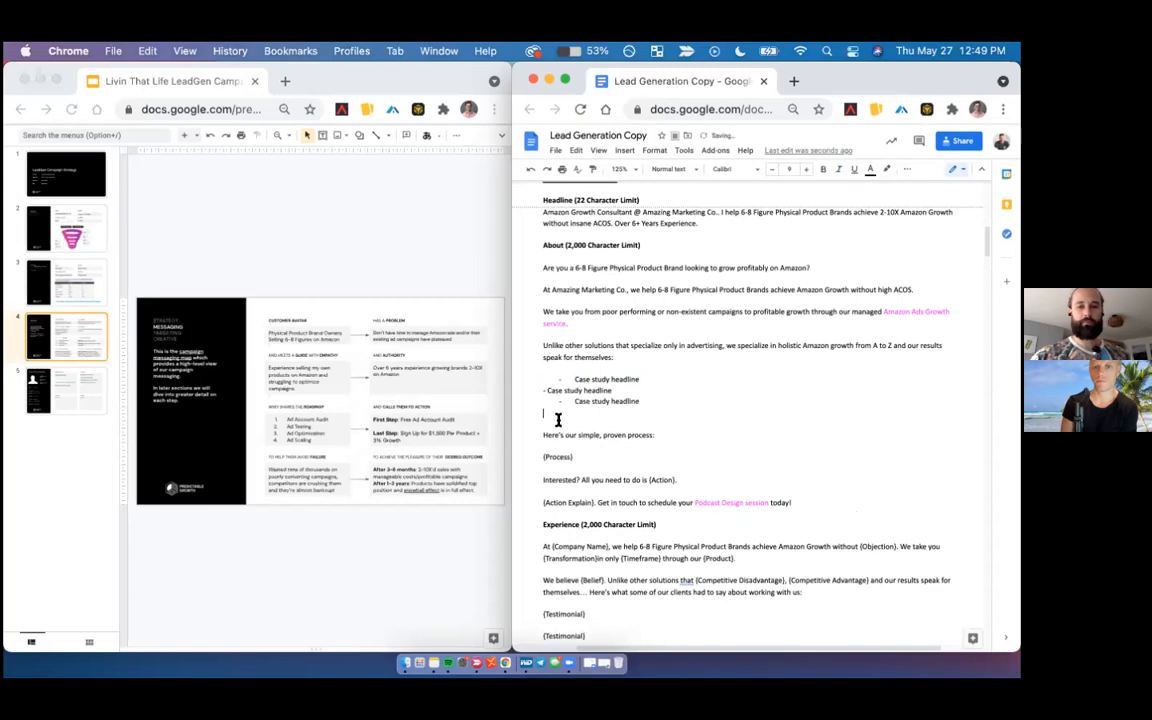
- Replace the {Process} placeholder in the About section with the four-item roadmap list copied from the messaging map slide, leaving no extra blank line
click(281, 379)
click(314, 428)
key(super+a)
key(super+c)
click(606, 446)
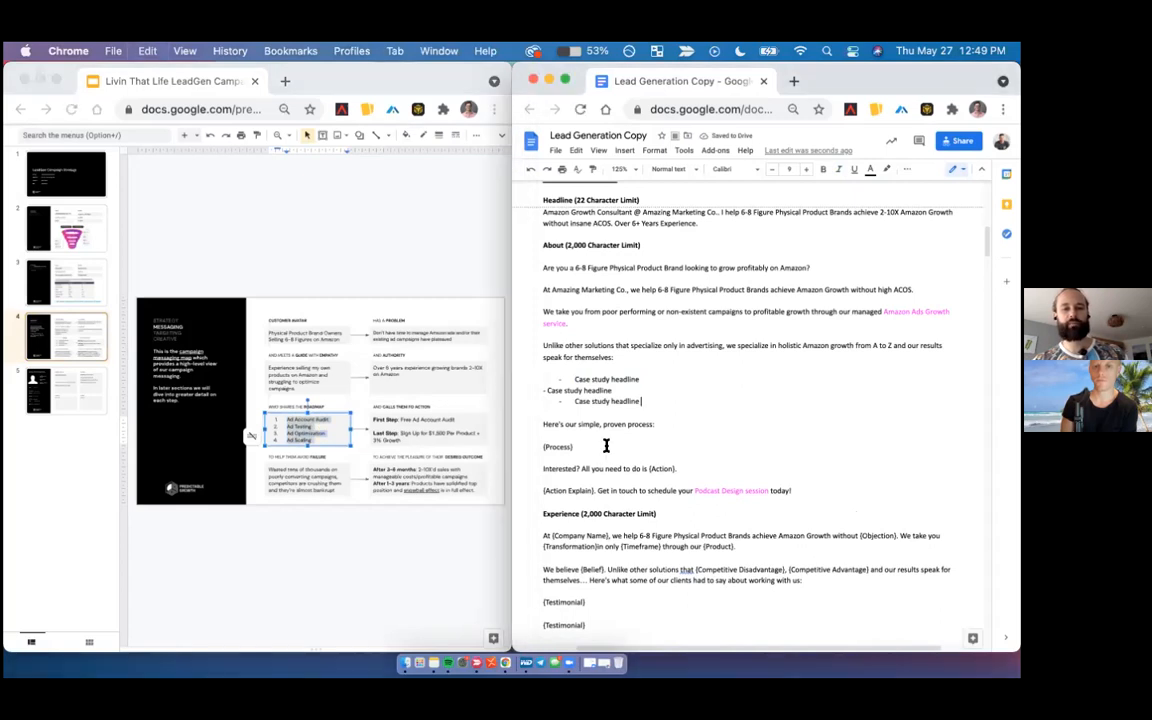
click(606, 446)
double_click(606, 446)
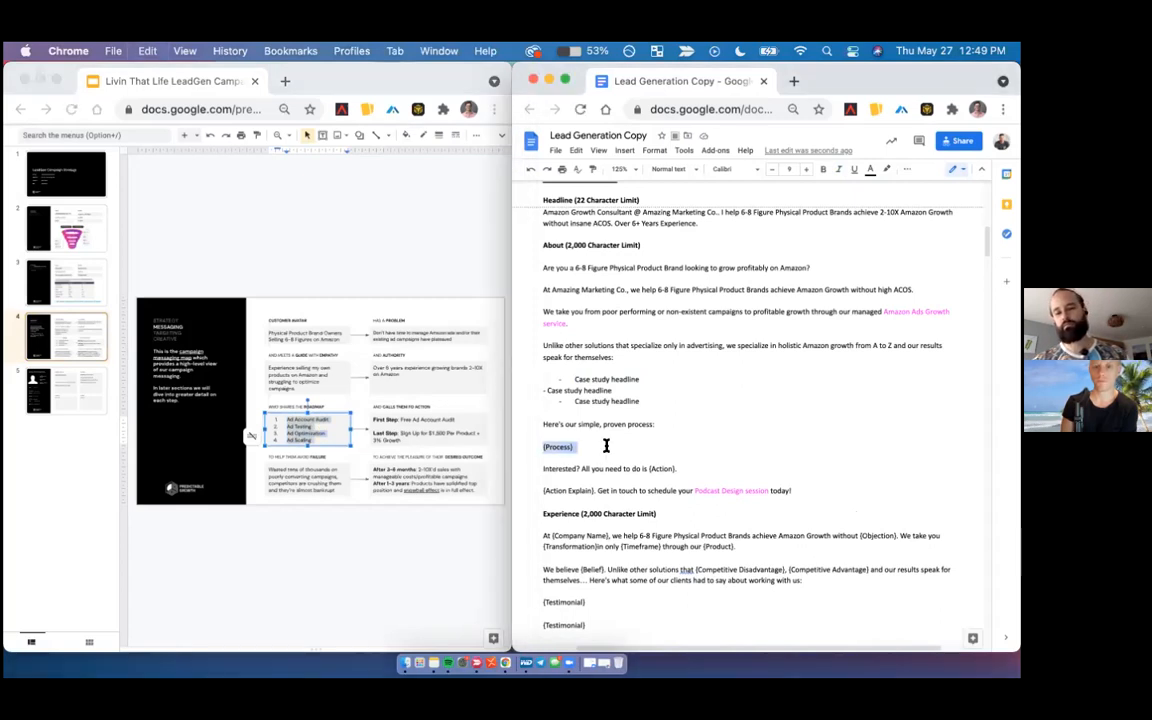
key(super+v)
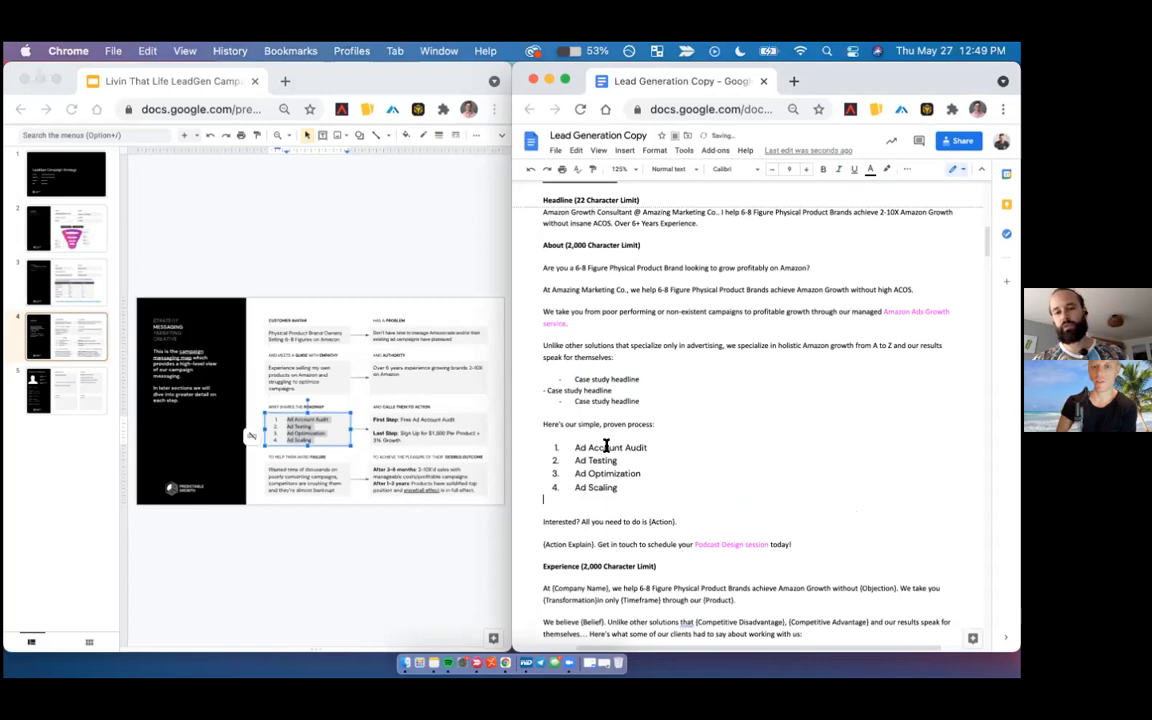
key(BackSpace)
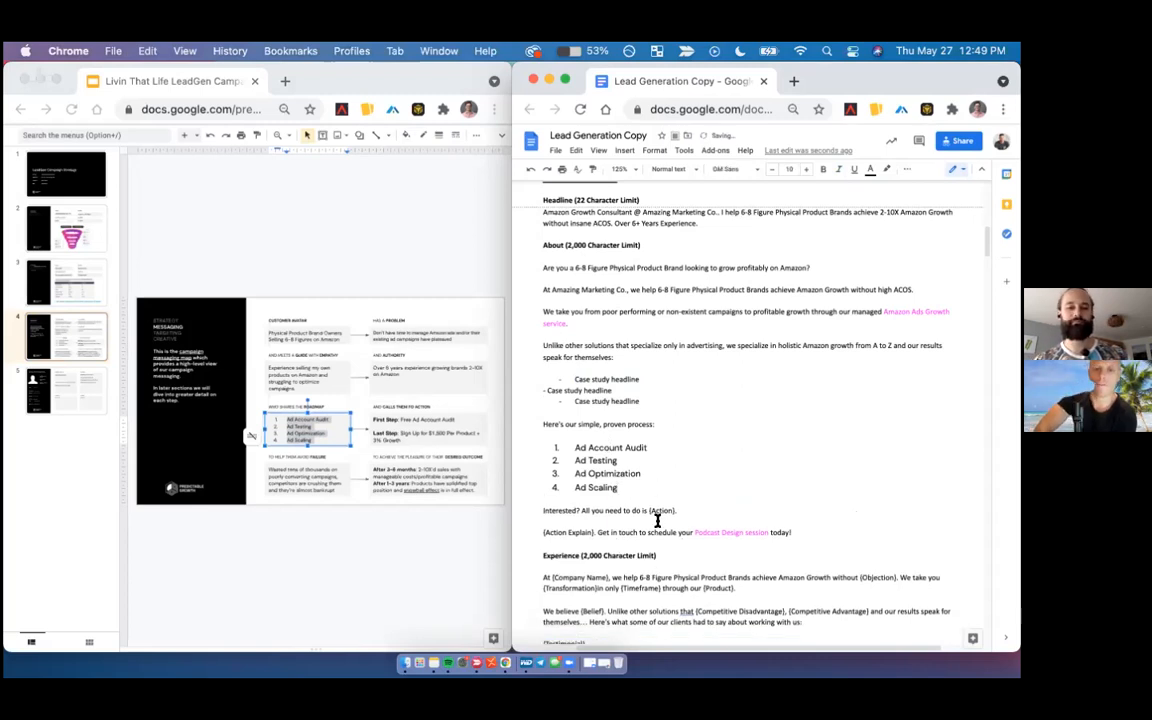
- Replace the {Action} placeholder in the About section's "Interested?" line with "schedule your free account audit."
click(646, 511)
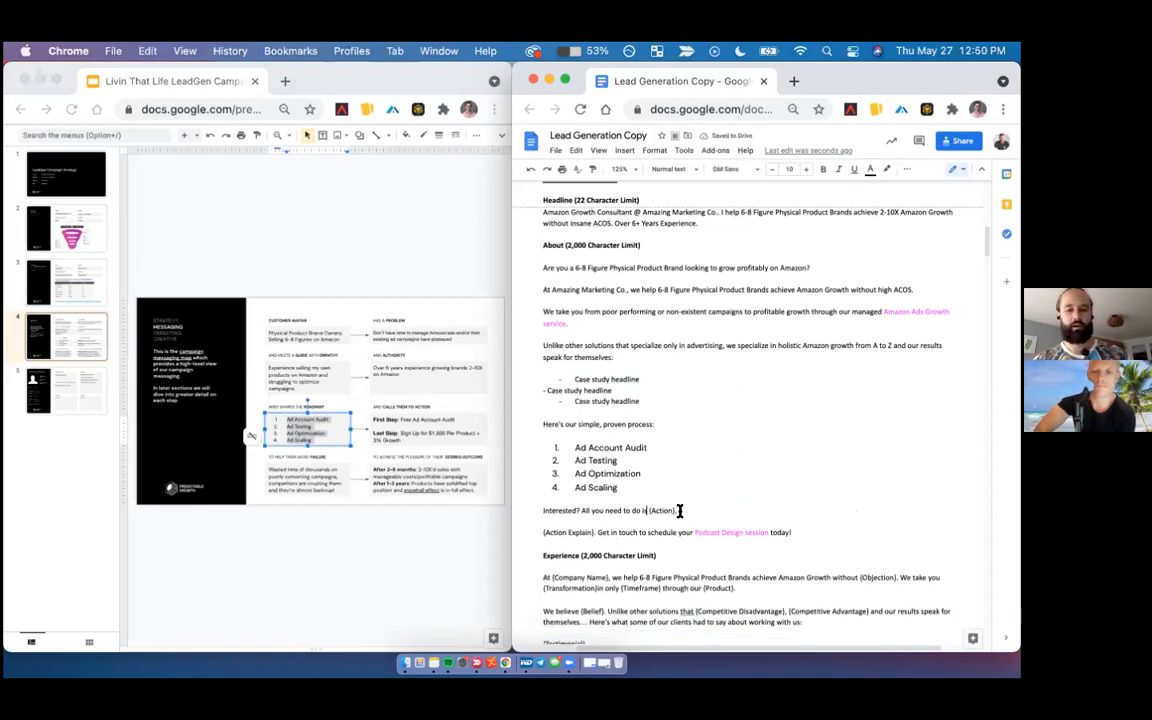
shift+click(679, 511)
key(BackSpace)
text(setup your)
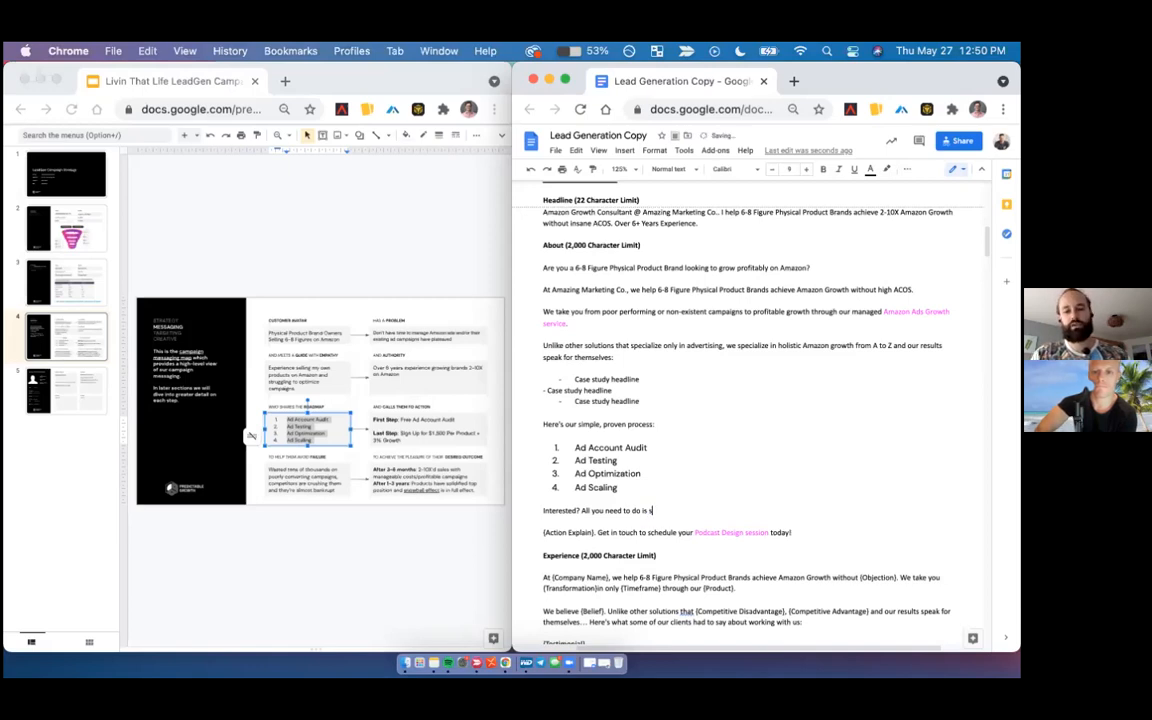
key(BackSpace)
key(BackSpace)
key(BackSpace)
key(BackSpace)
key(BackSpace)
key(BackSpace)
key(BackSpace)
key(BackSpace)
key(BackSpace)
key(BackSpace)
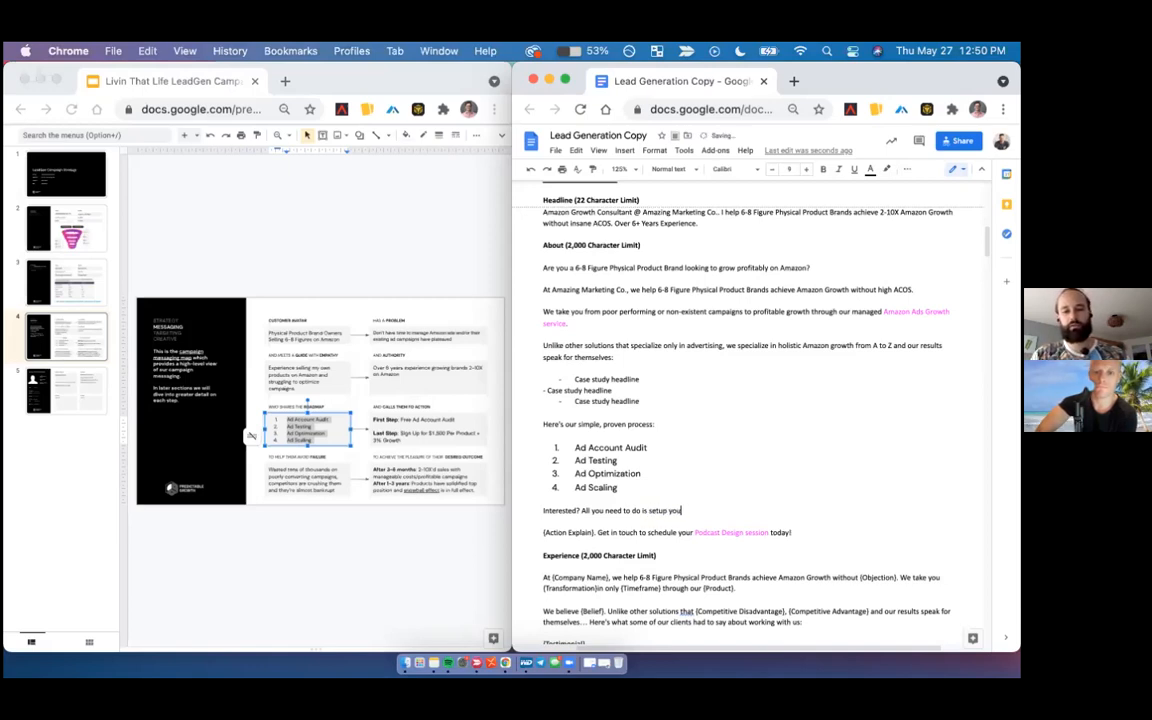
text(schedu)
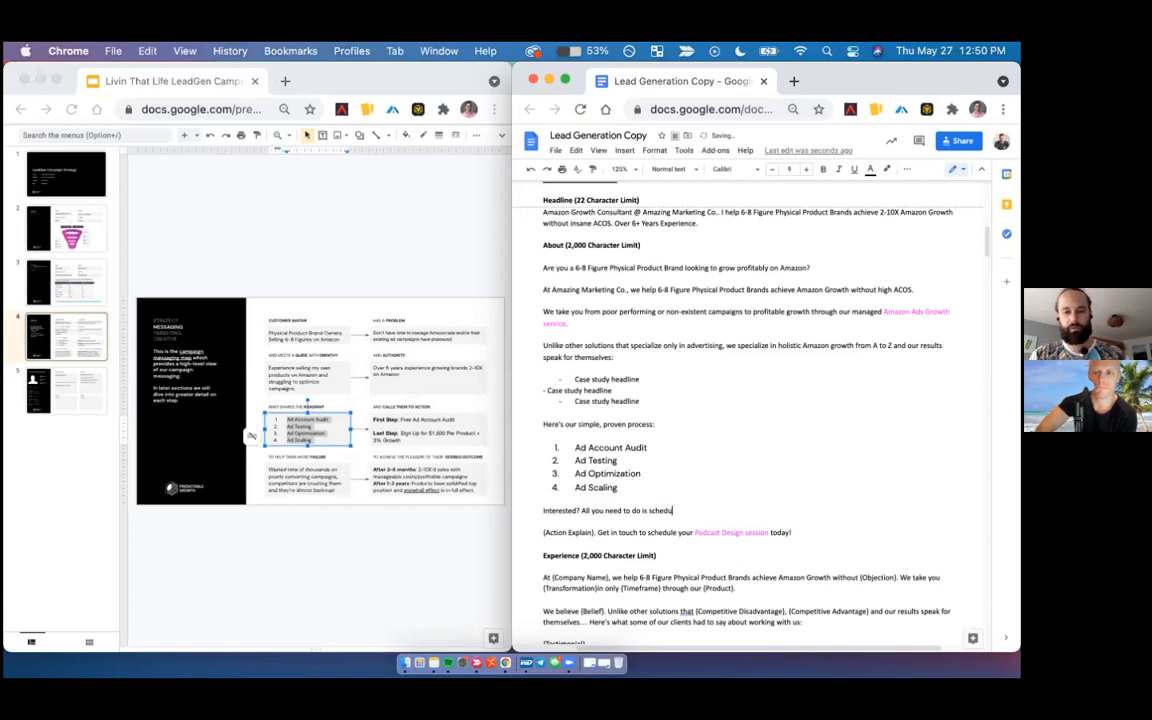
text(le your free account audit.)
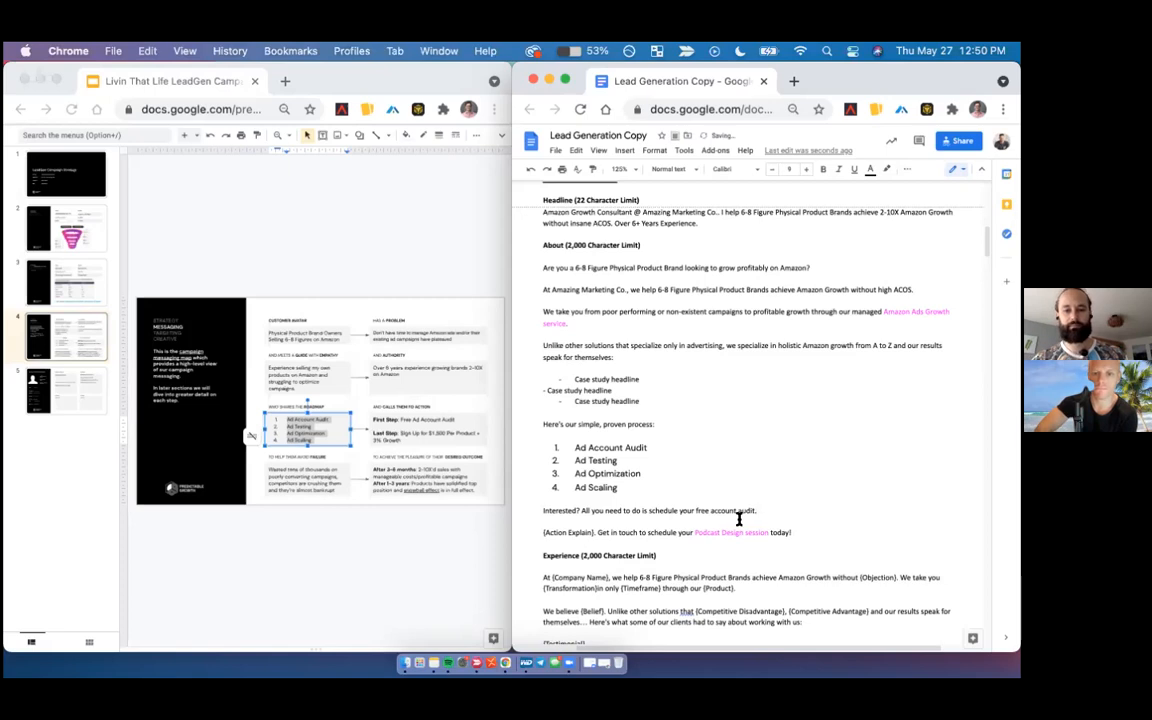
text( During)
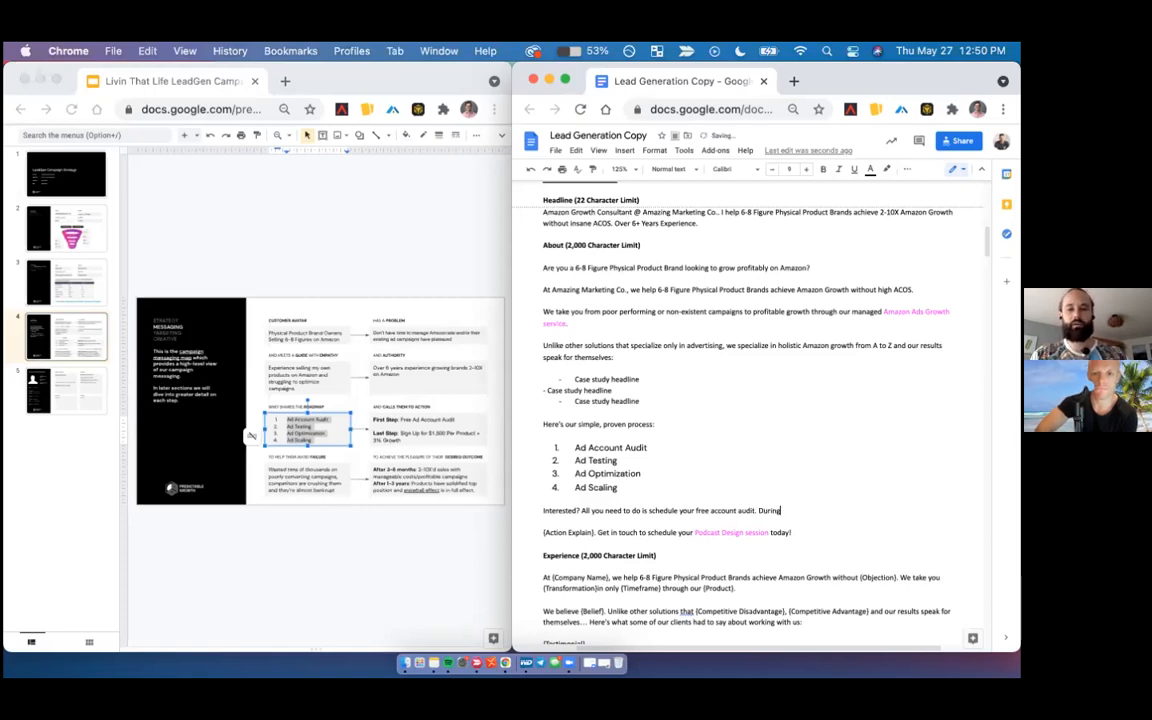
text( this audit)
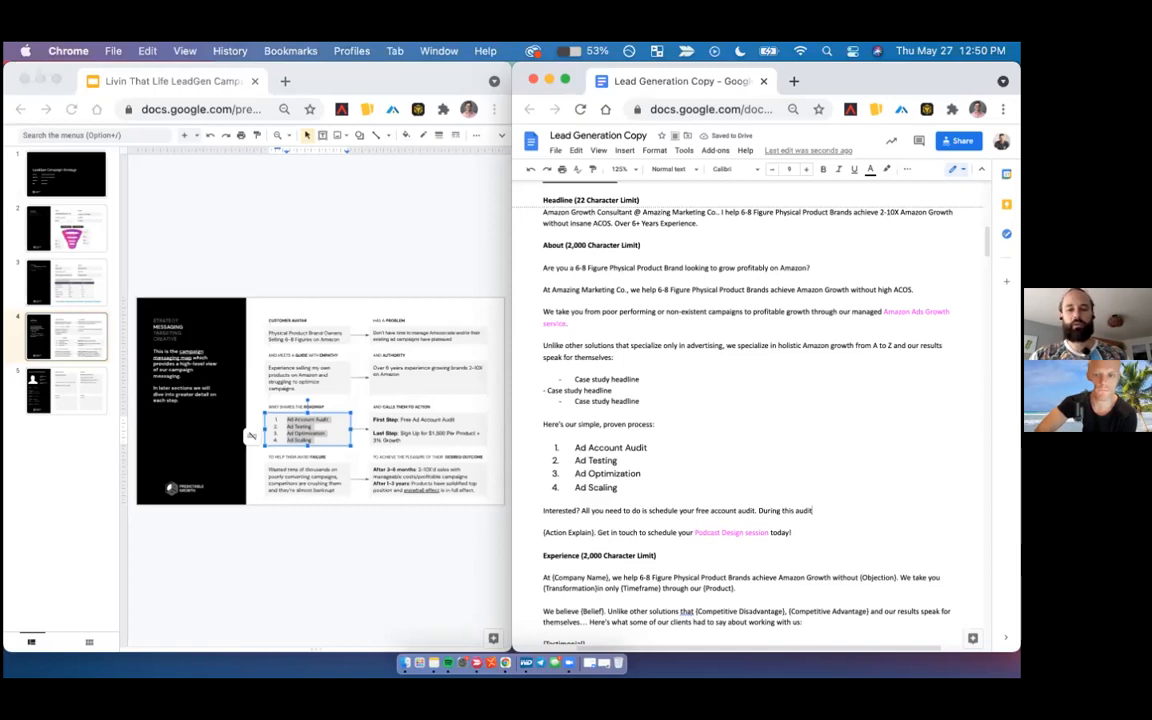
text( we will)
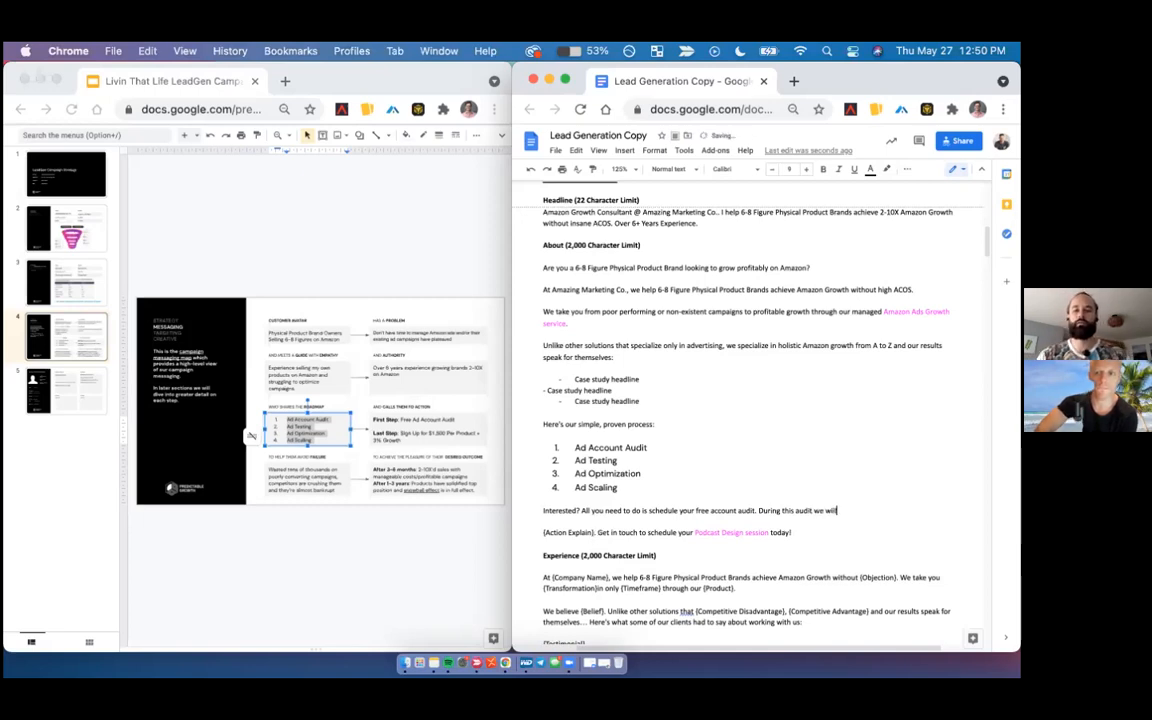
text( review your)
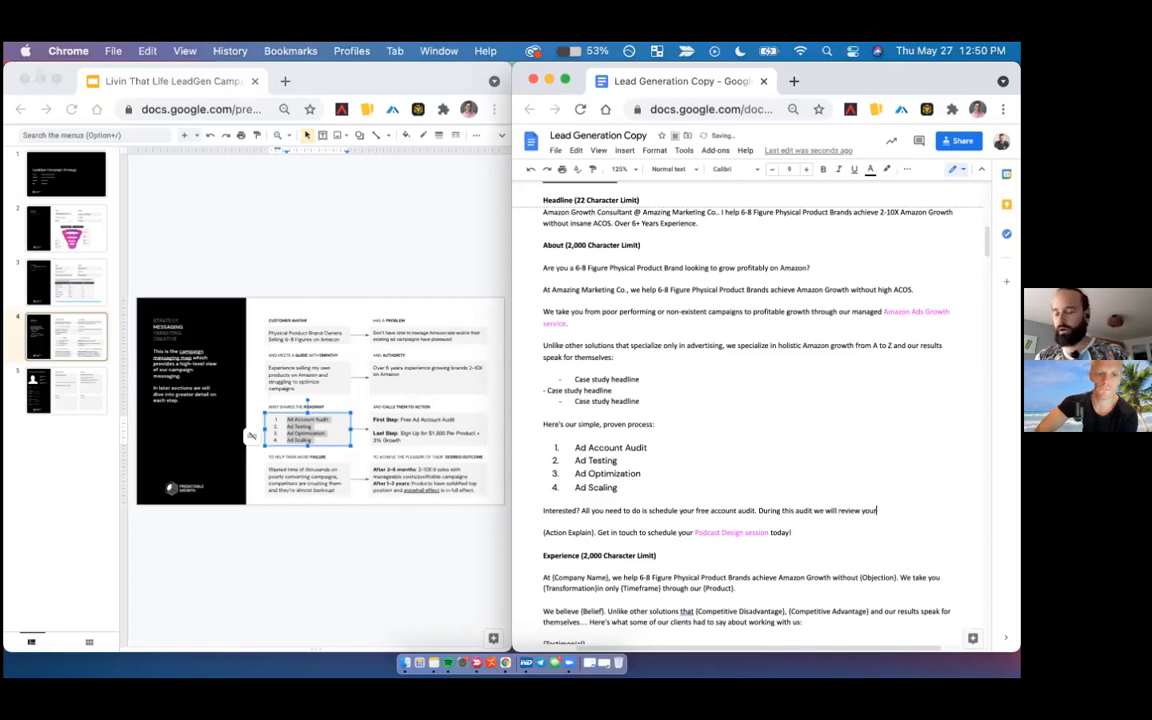
text( Amazon account)
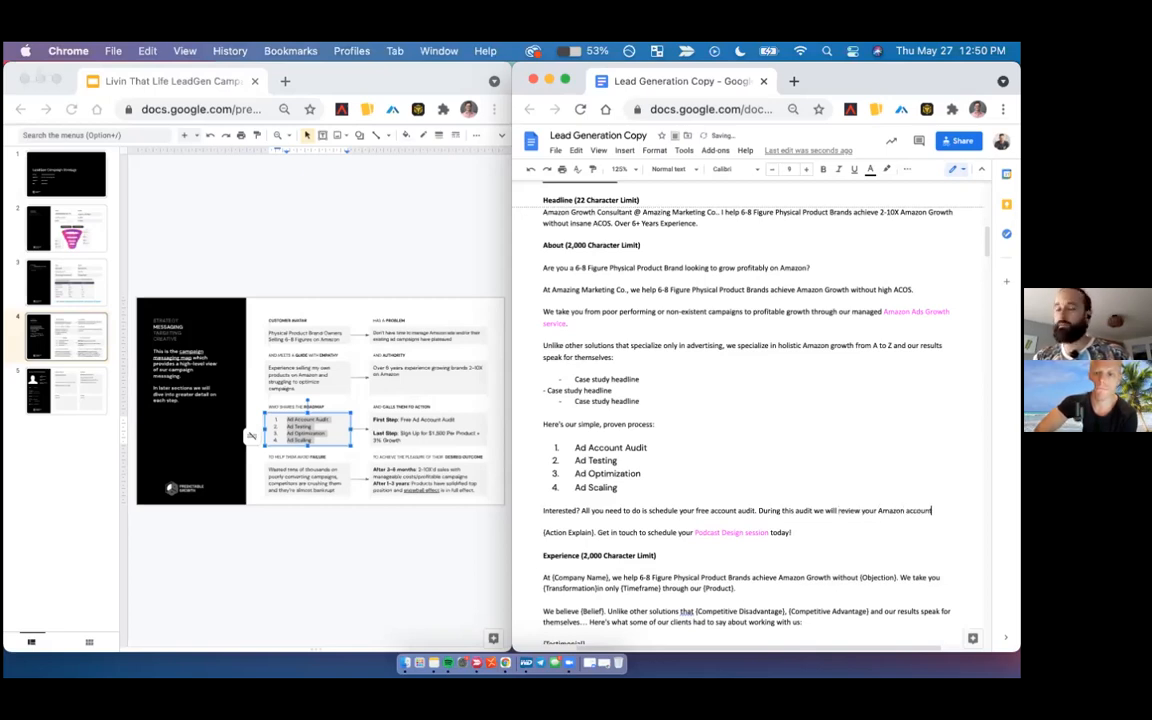
text( an)
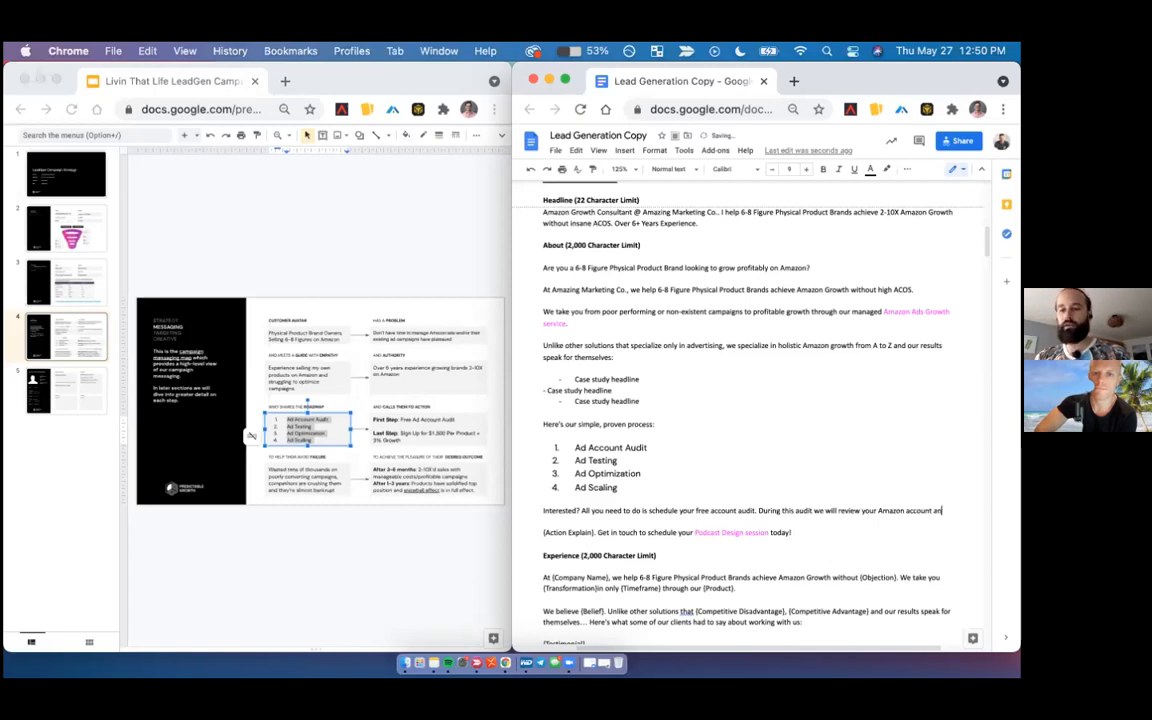
text(d re)
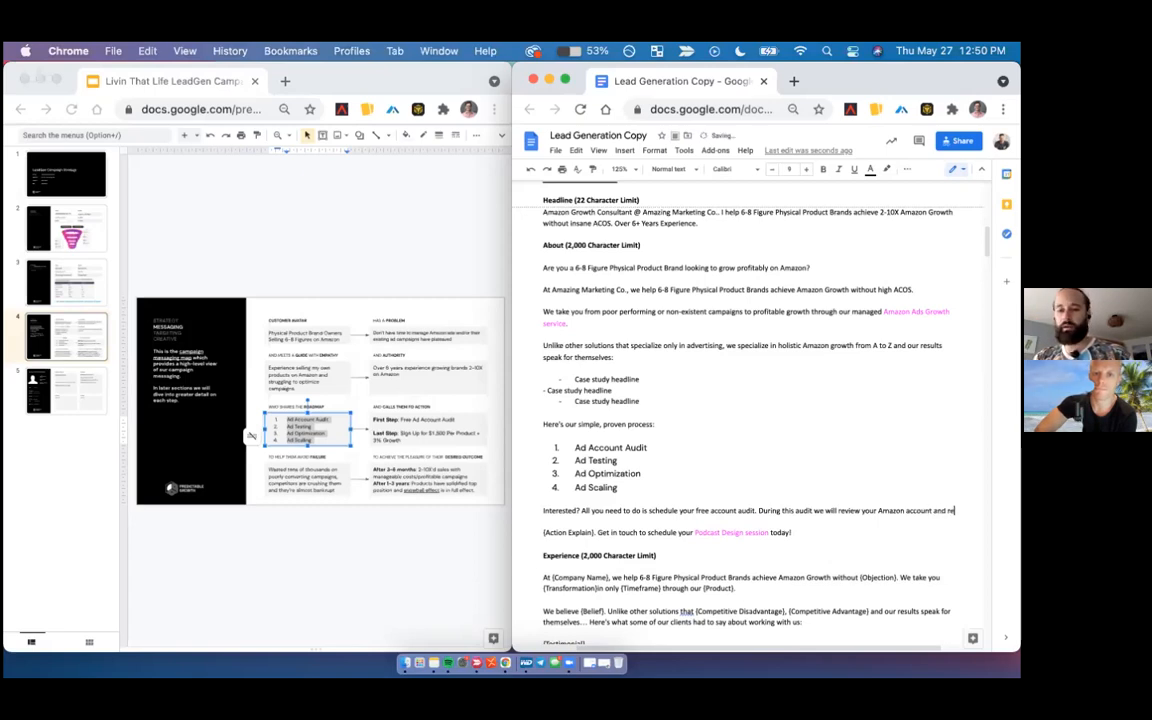
text(commend a personalized)
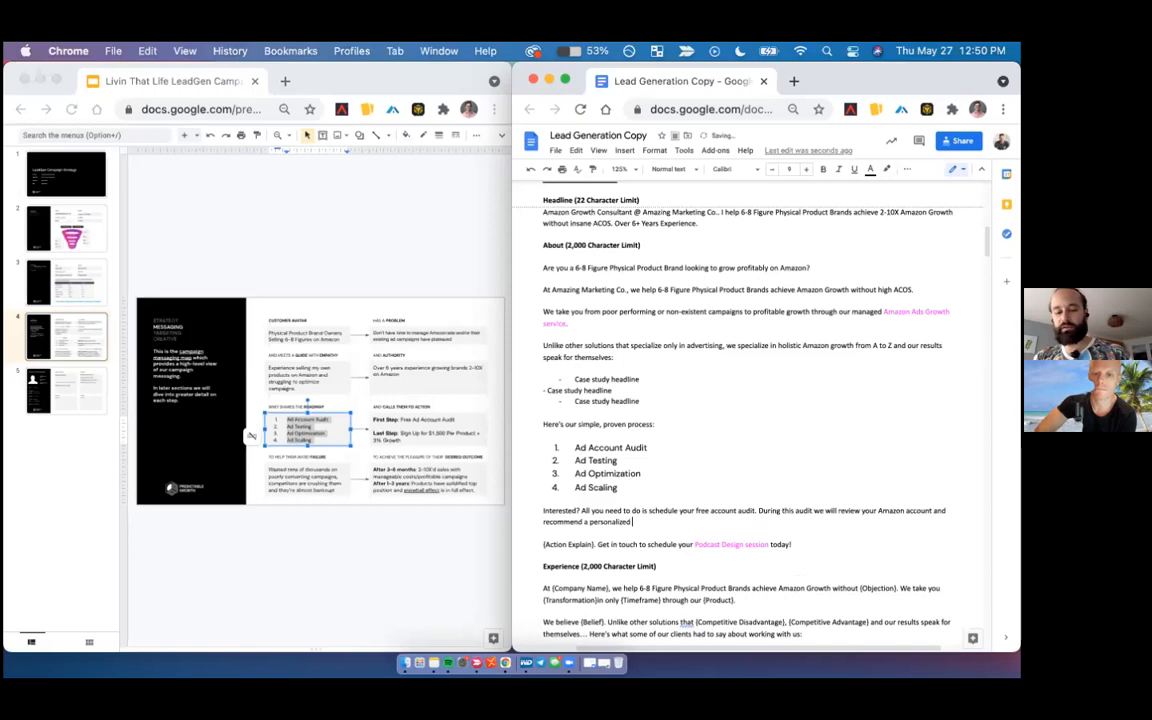
text( growth strategy.)
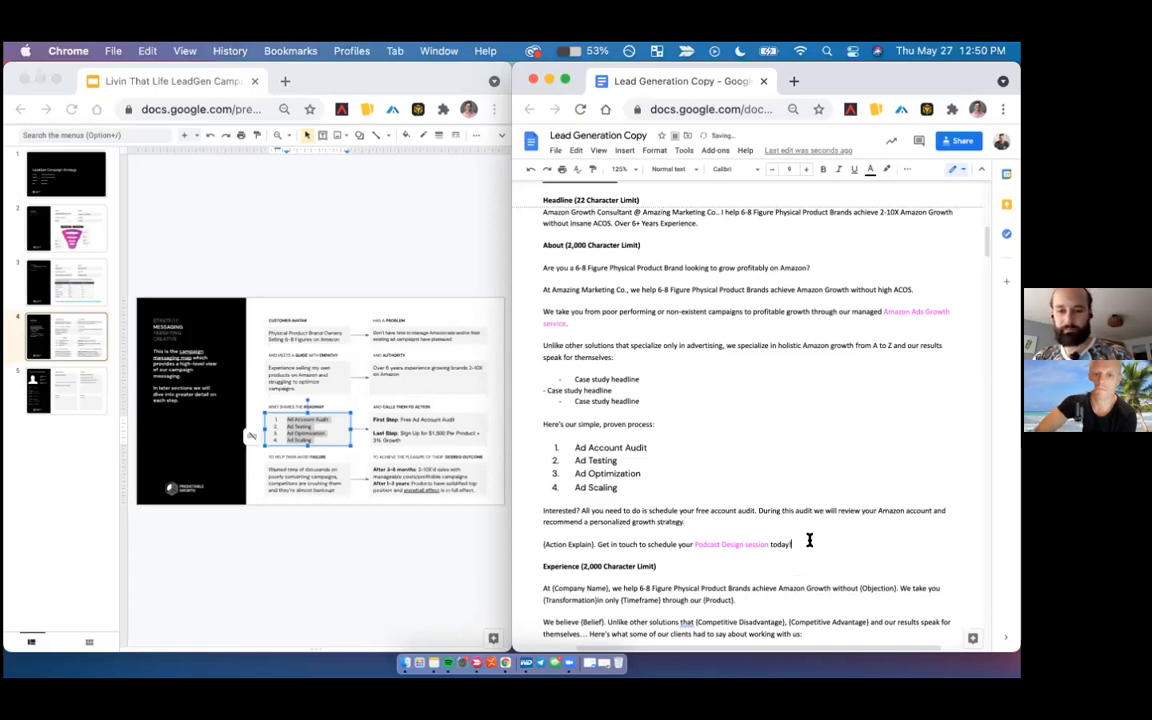
- Append "During this audit we will review your Amazon account and recommend a personalized growth strategy." to the About section and delete its {Action Explain} line
triple_click(539, 542)
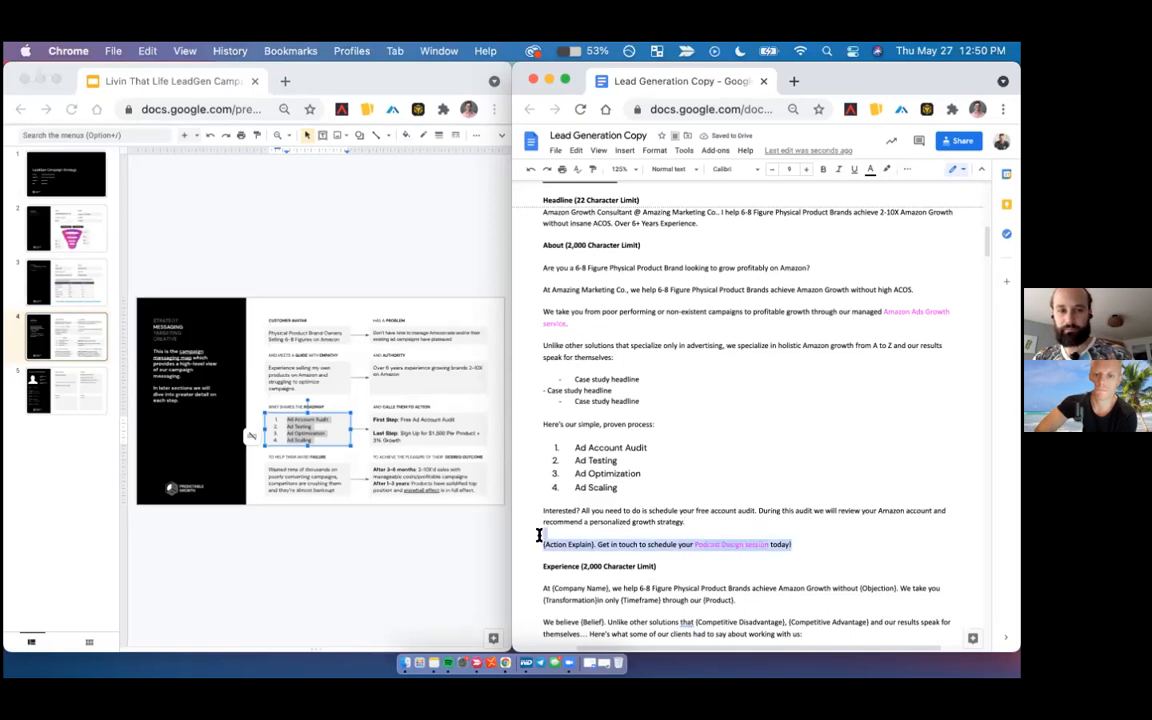
key(BackSpace)
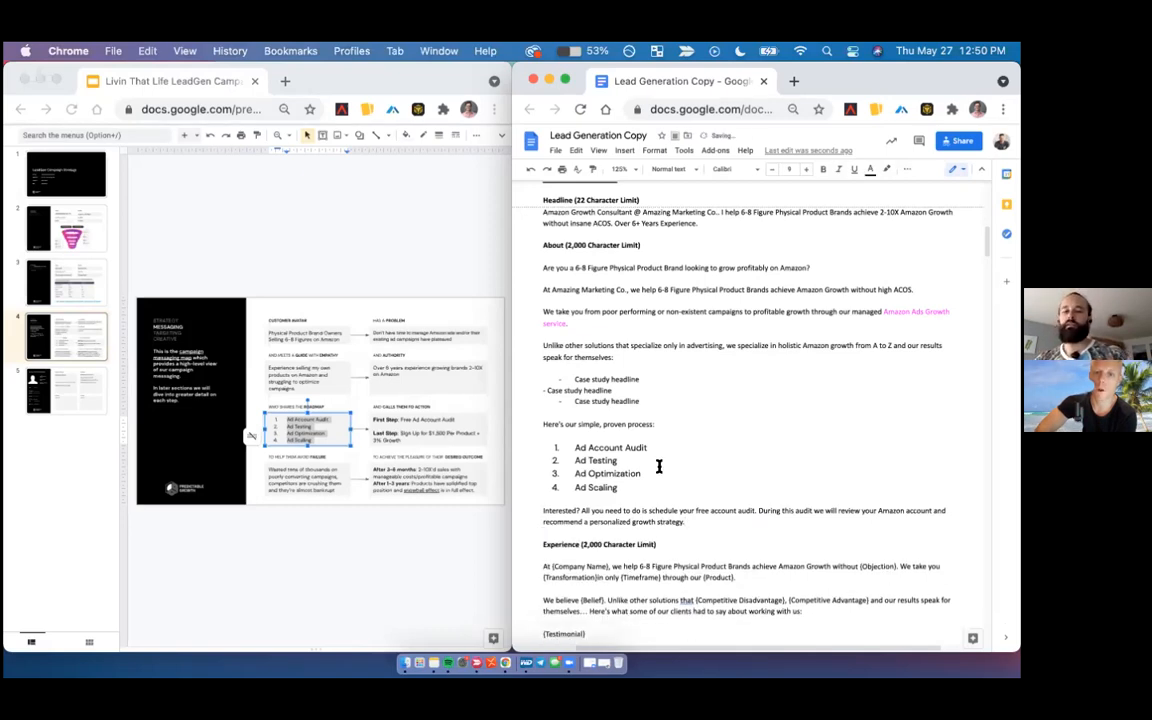
scroll(594, 420, up, 1)
drag(537, 319, 687, 563)
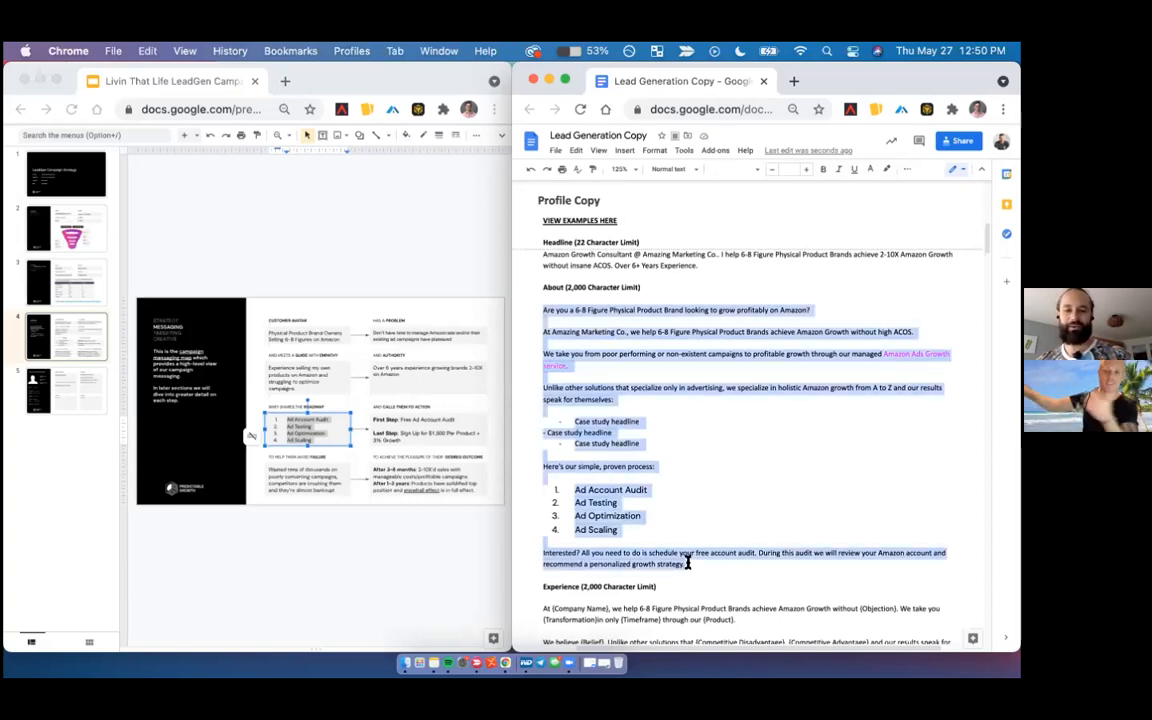
click(687, 563)
click(681, 434)
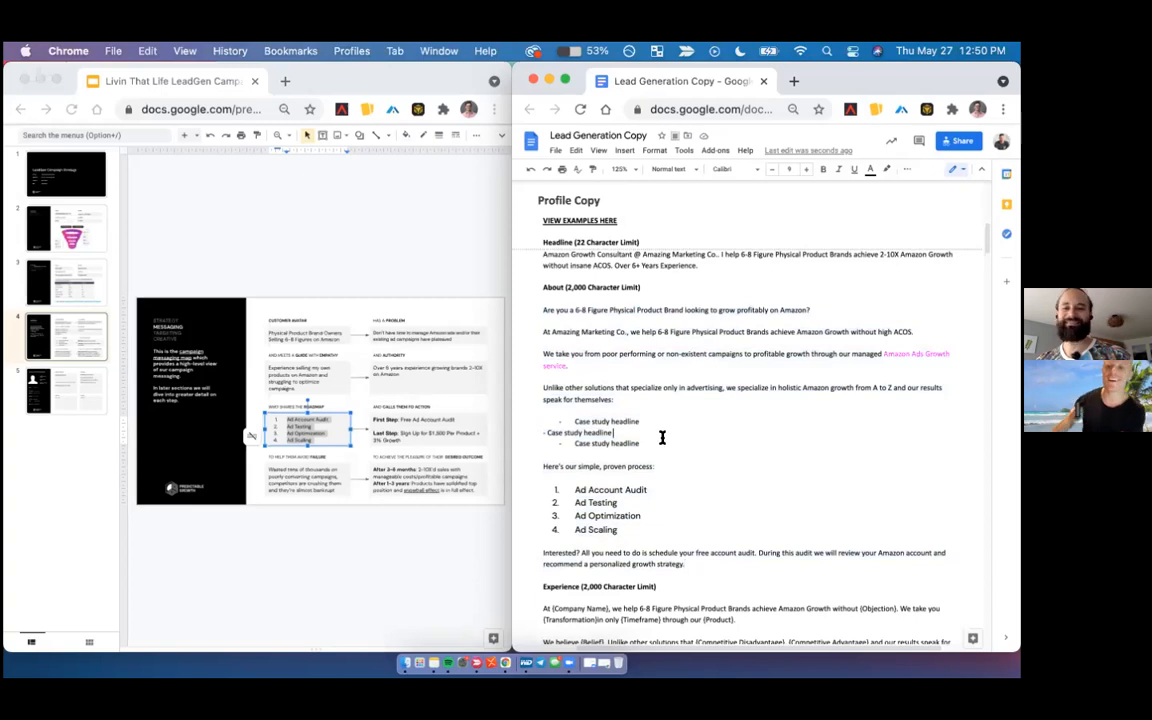
- Replace the Experience section's template text with the About copy from "At Amazing Marketing Co." through the three "Case study headline" entries
click(660, 442)
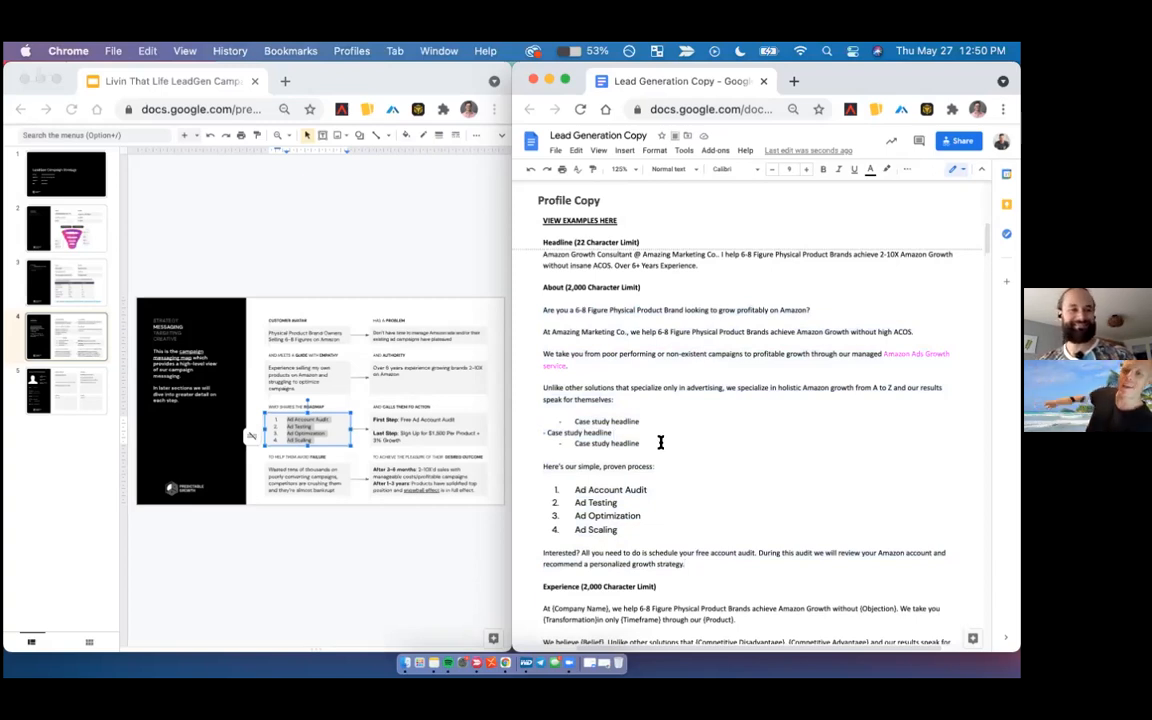
mouse_move(548, 347)
mouse_down()
mouse_move(535, 305)
mouse_move(533, 330)
mouse_up()
scroll(715, 560, down, 3)
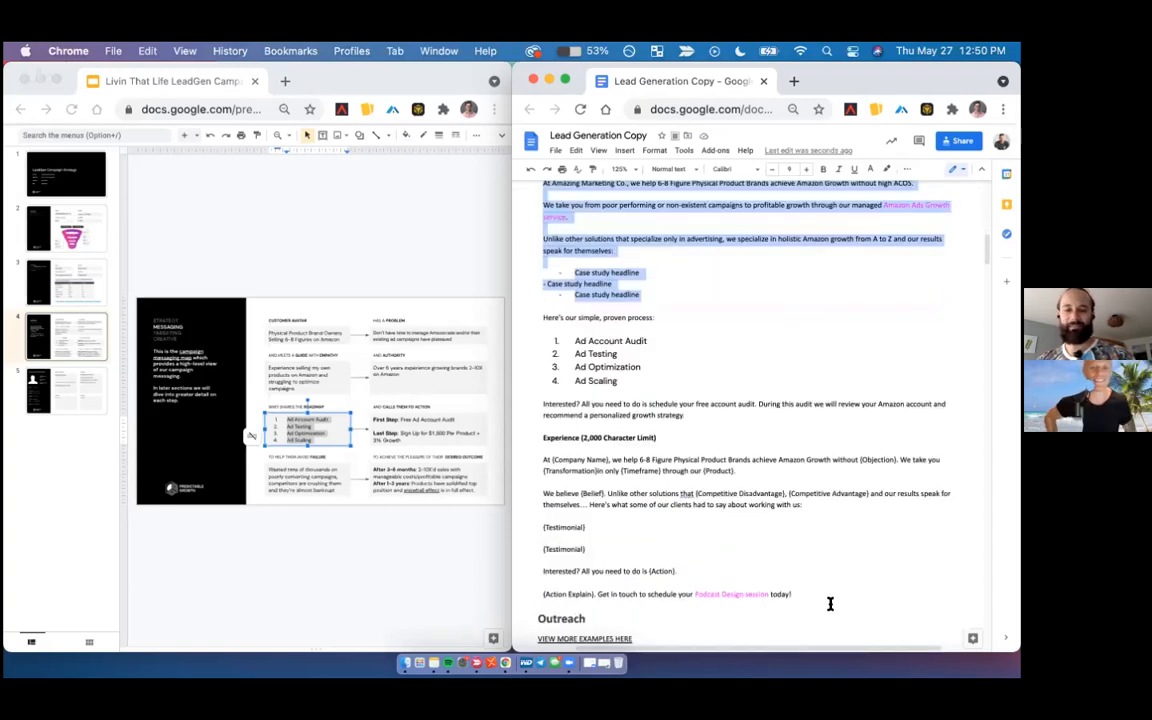
click(799, 594)
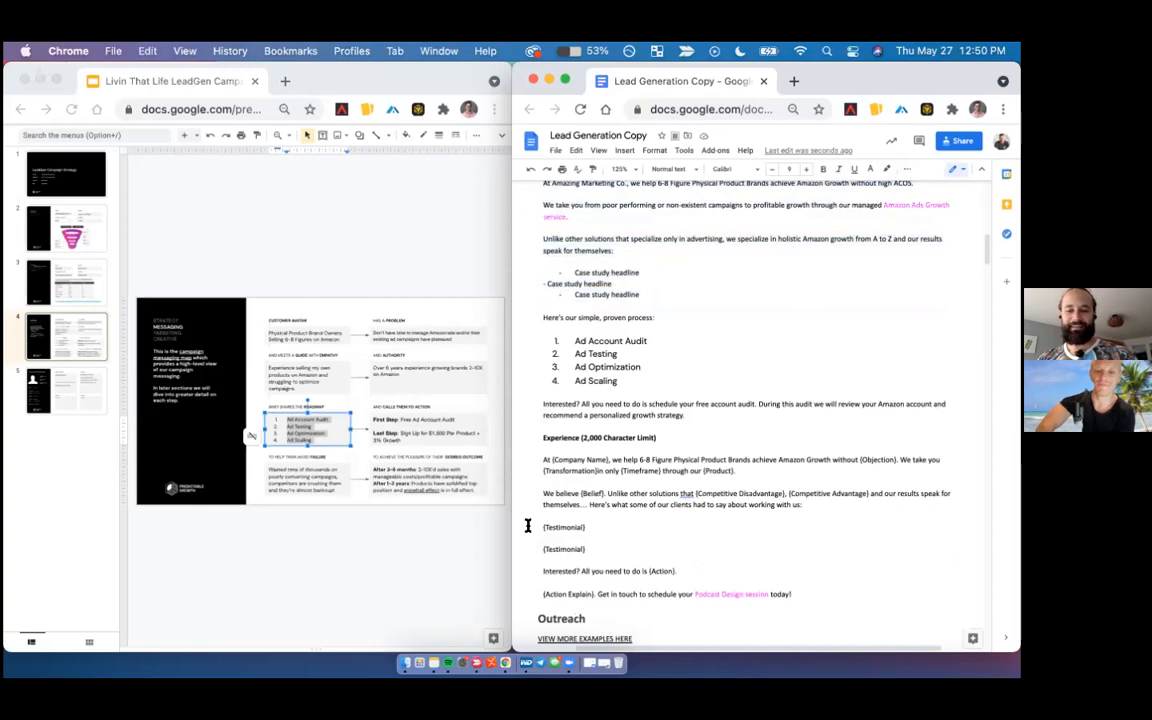
shift+click(537, 461)
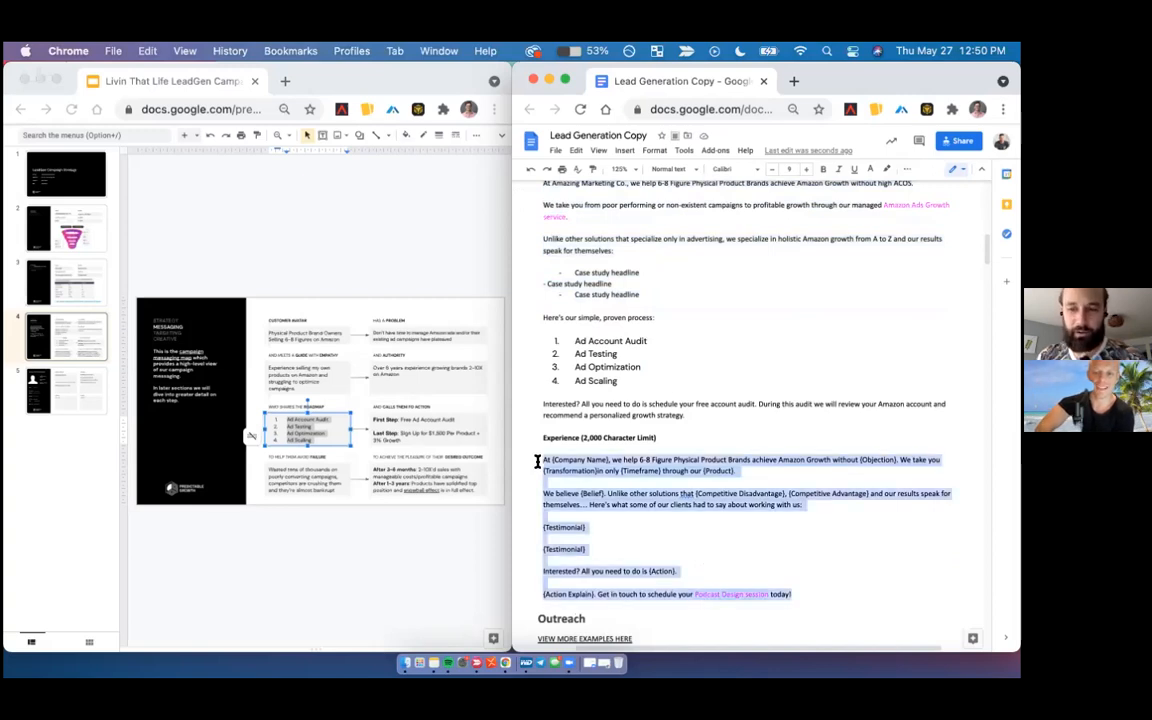
text(At Amazing Marketing Co., we help 6-8 Figure Physical Product Brands achieve Amazon Growth without high ACOS.  We take you from poor performing or non-existent campaigns to profitable growth through our managed Amazon Ads Growth service.  Unlike other solutions that specialize only in advertising, we specialize in holistic Amazon growth from A to Z and our results speak for themselves:  Case study headline Case study headline Case study headline)
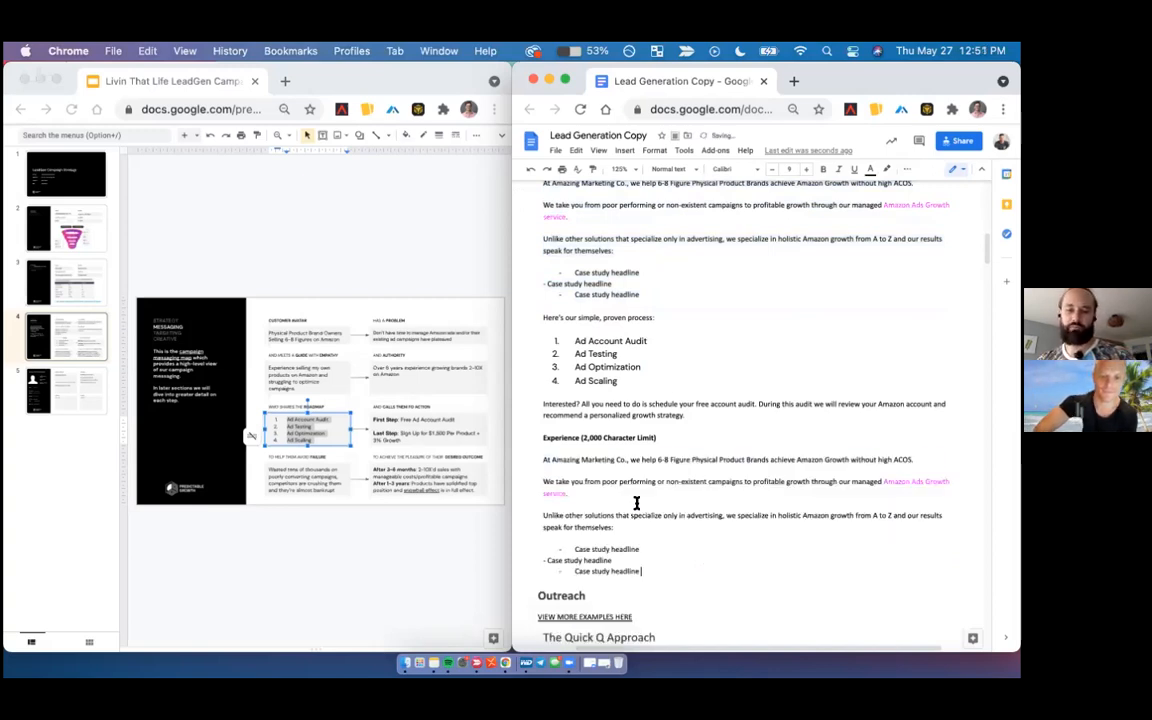
- Copy the About section's "Interested?" paragraph to the end of the Experience section, one blank line below the case study headlines, without extra trailing lines
double_click(540, 404)
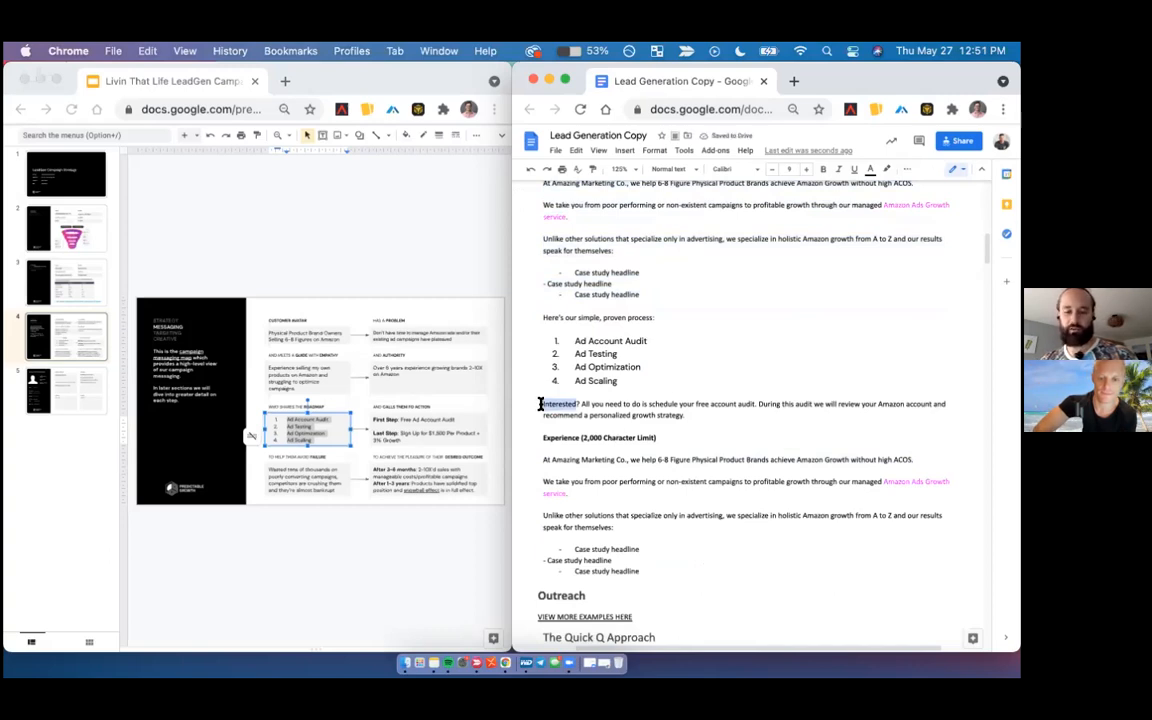
click(540, 404)
key(ctrl+c)
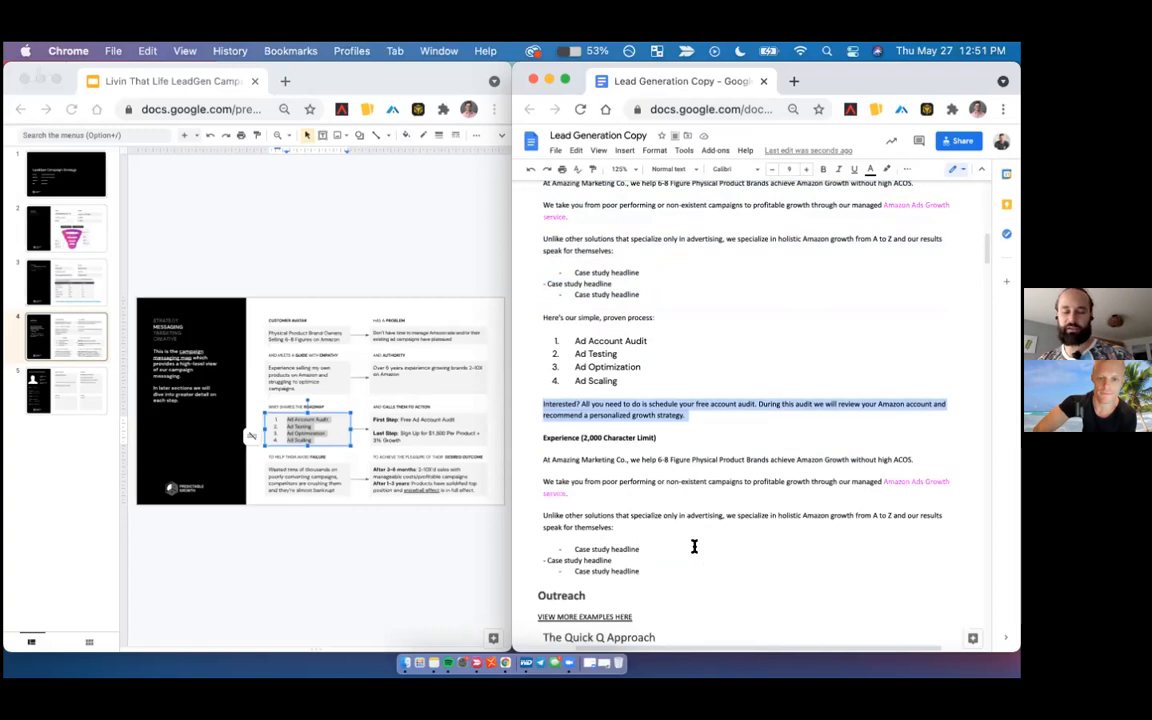
scroll(694, 545, down, 2)
click(647, 495)
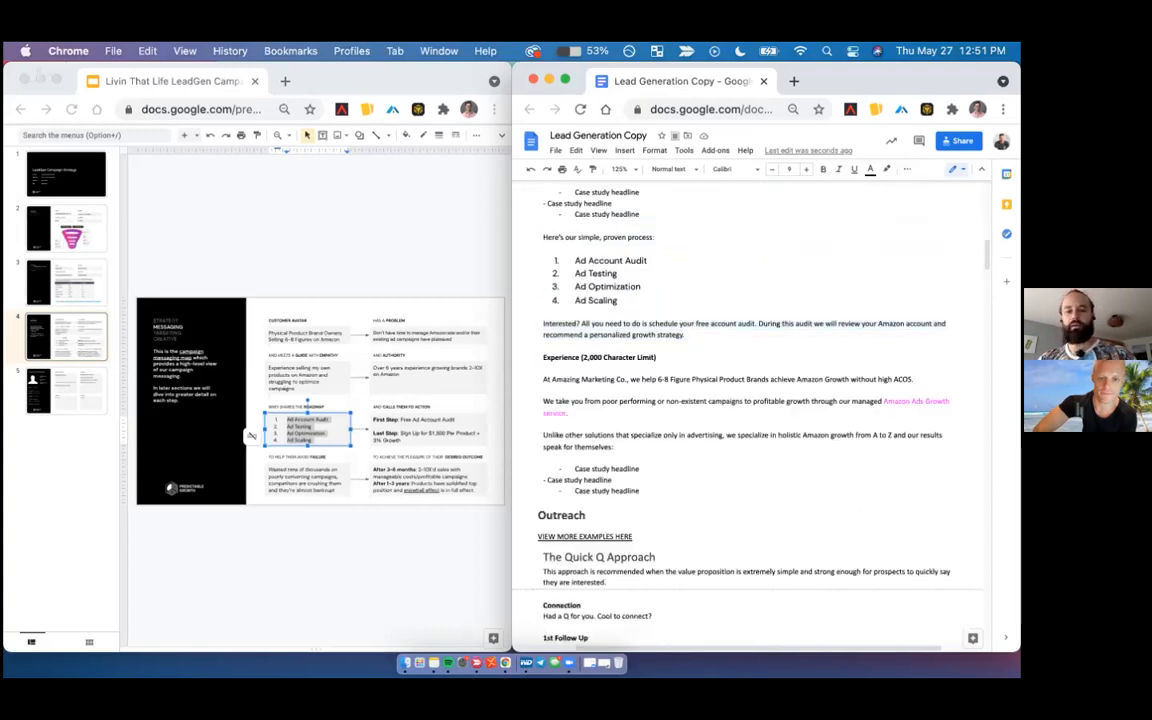
key(Return)
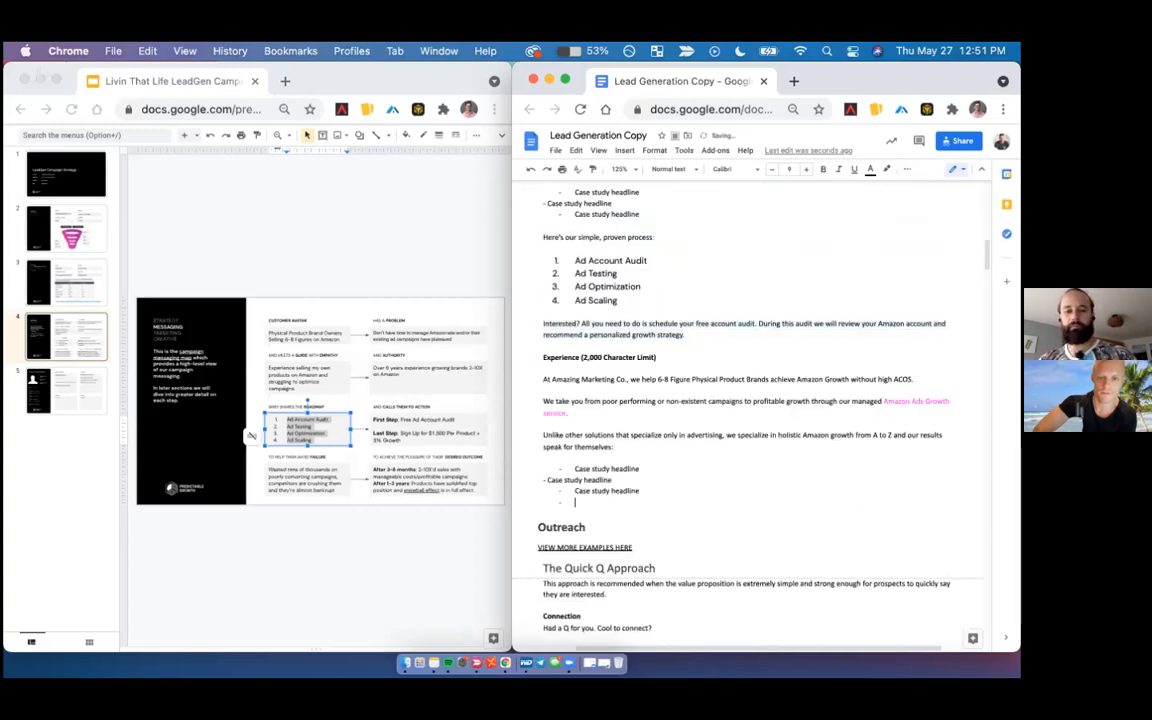
key(Return)
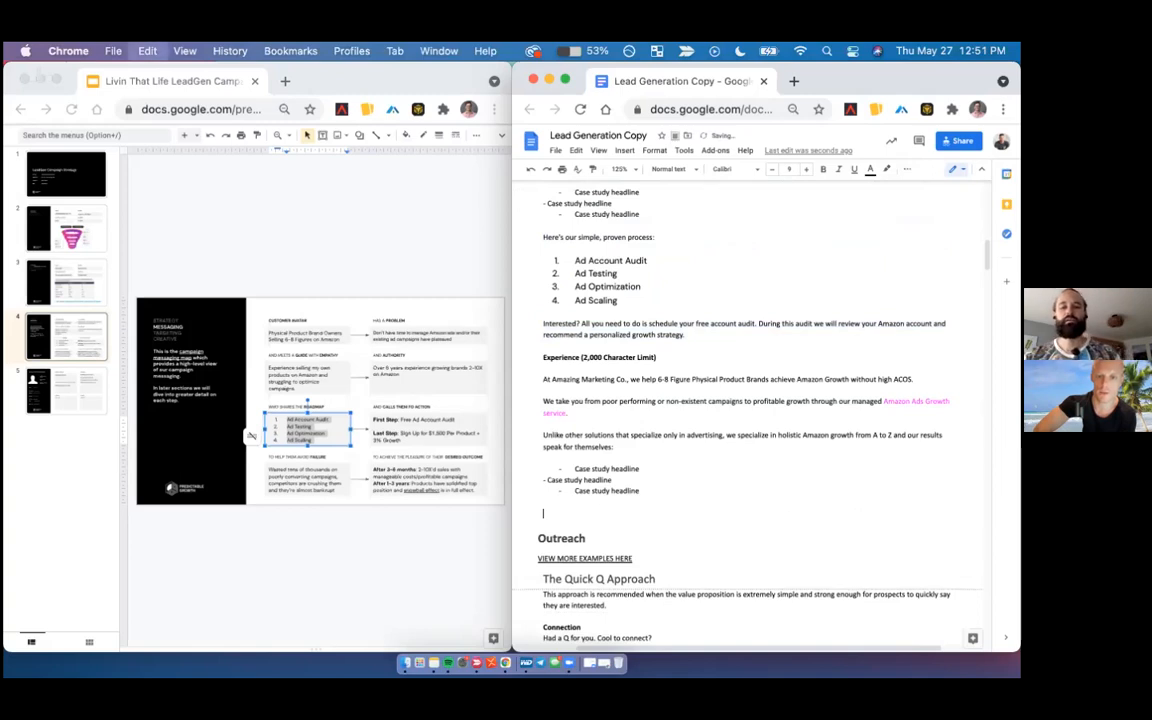
key(Return)
key(ctrl+v)
key(Up)
key(Up)
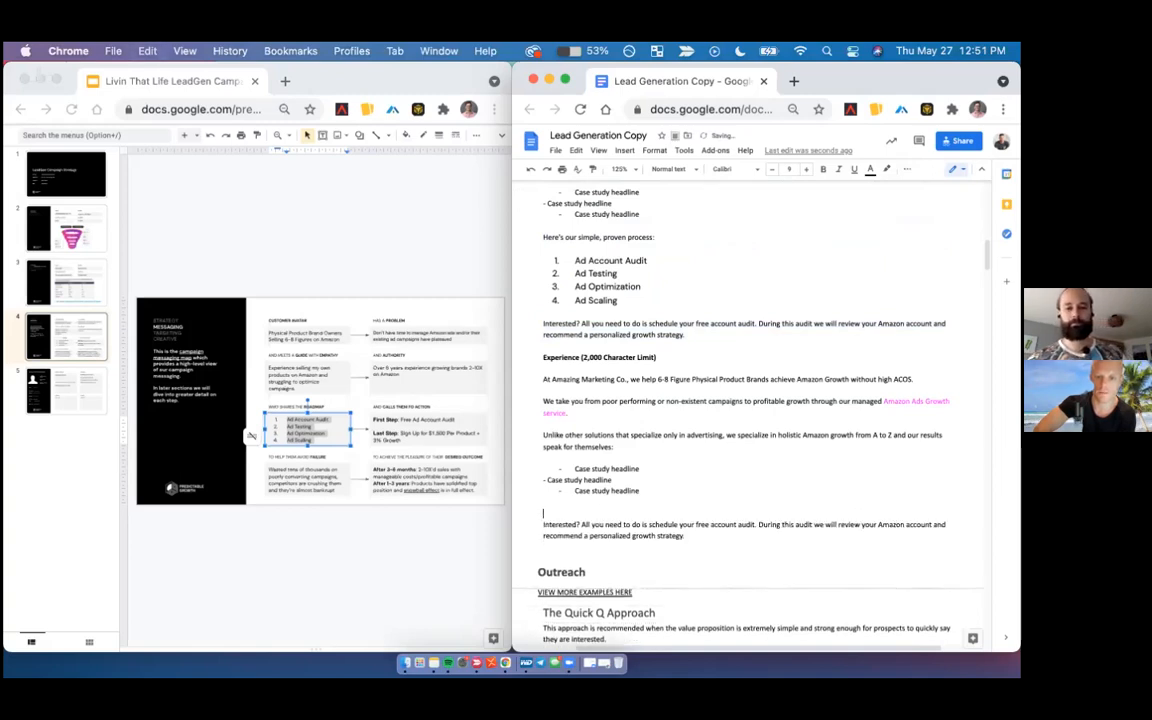
key(BackSpace)
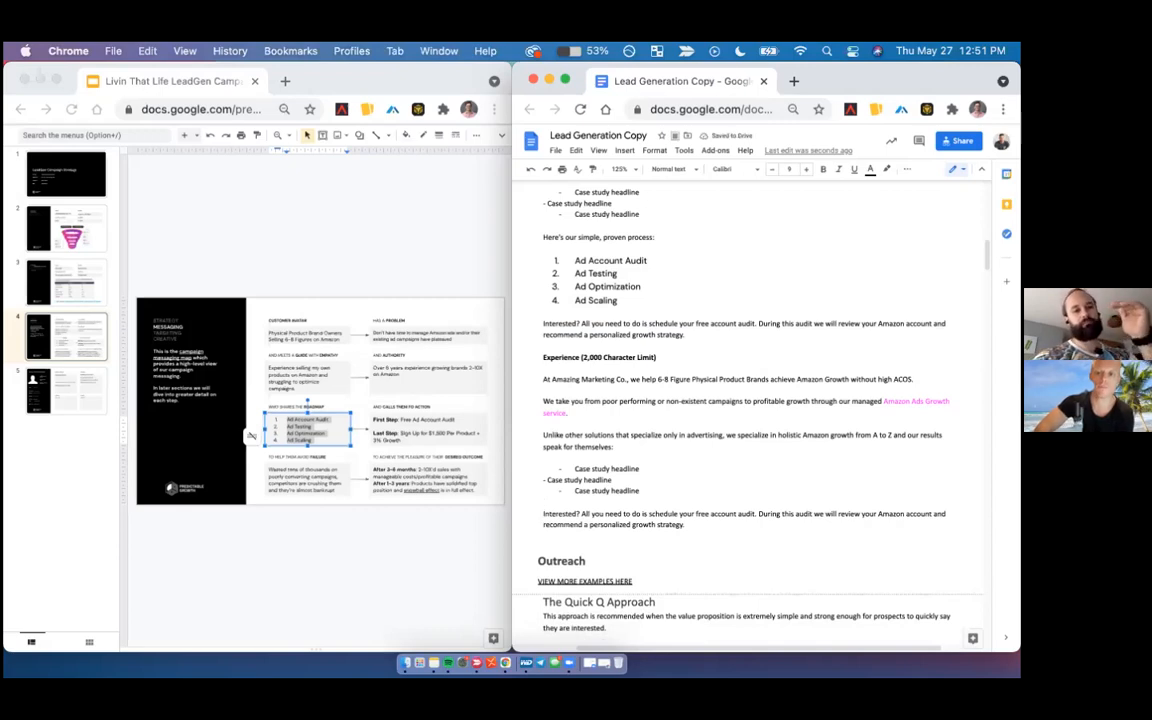
key(BackSpace)
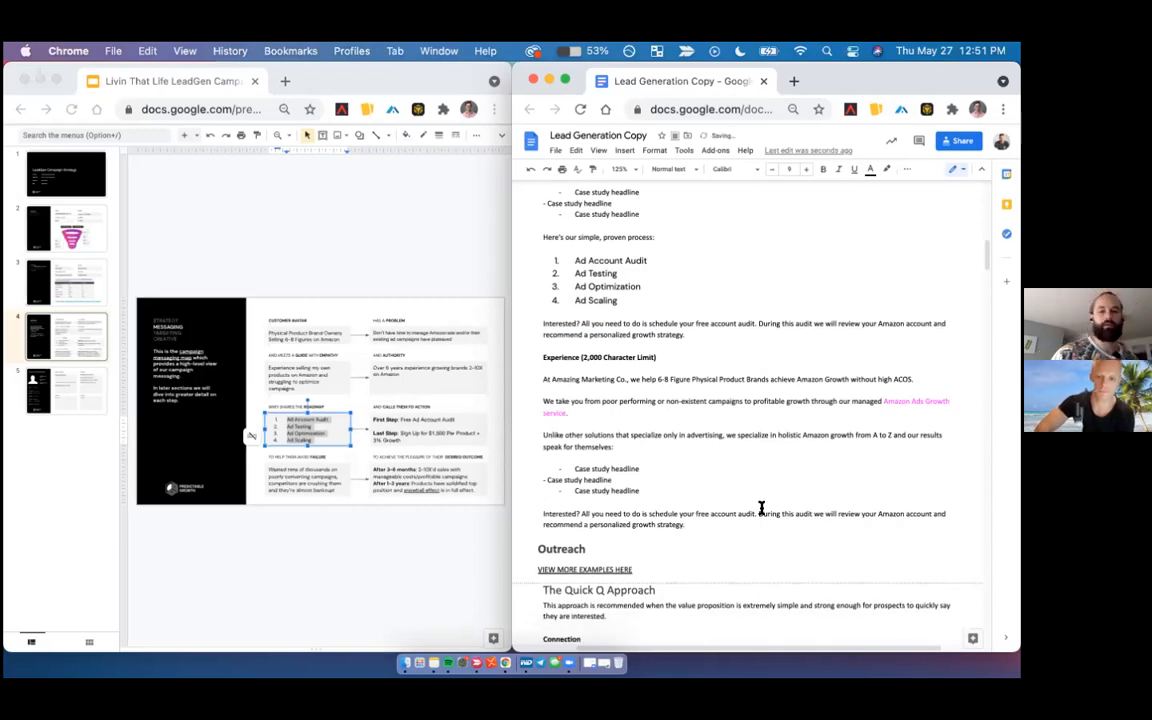
- Review the Experience copy and the Quick Q Approach outreach messages for remaining placeholders
scroll(761, 508, down, 3)
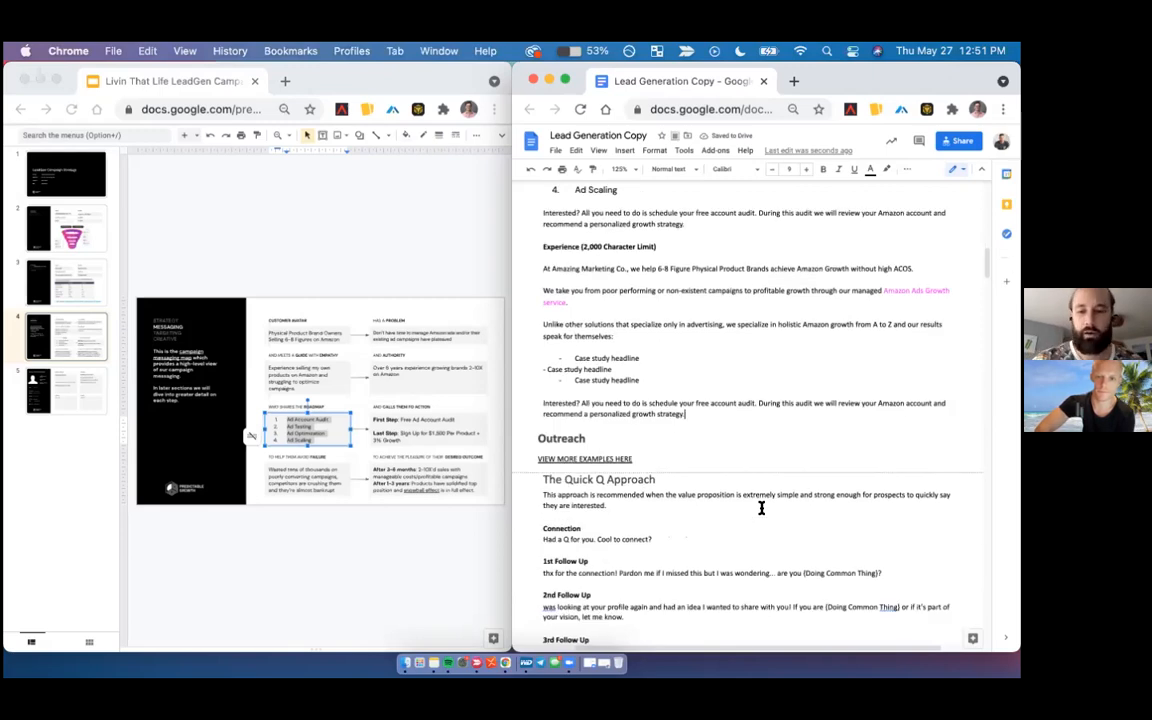
scroll(761, 508, down, 1)
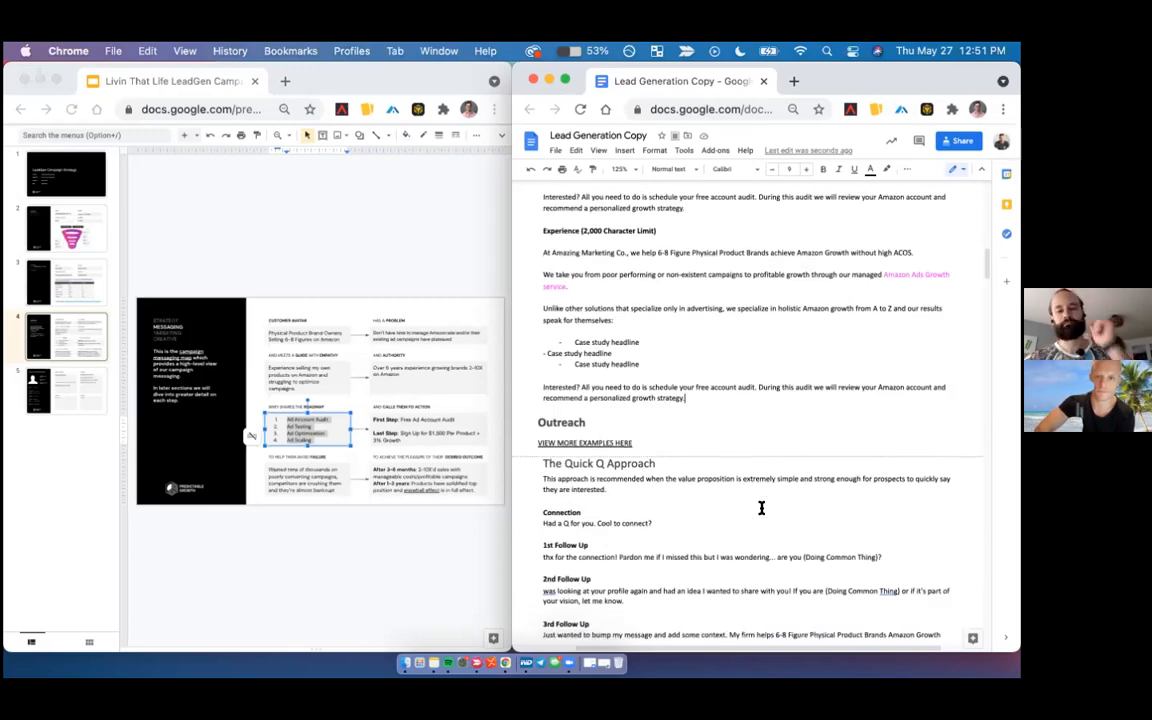
scroll(761, 508, up, 5)
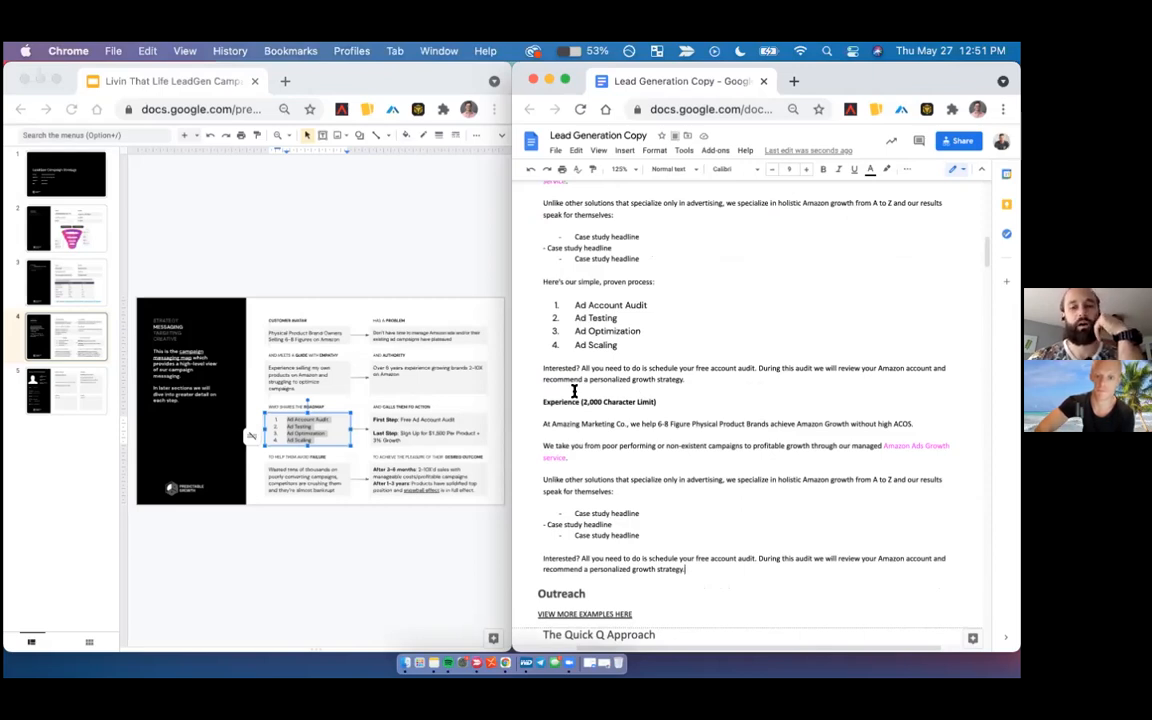
scroll(574, 392, down, 1)
scroll(574, 392, down, 2)
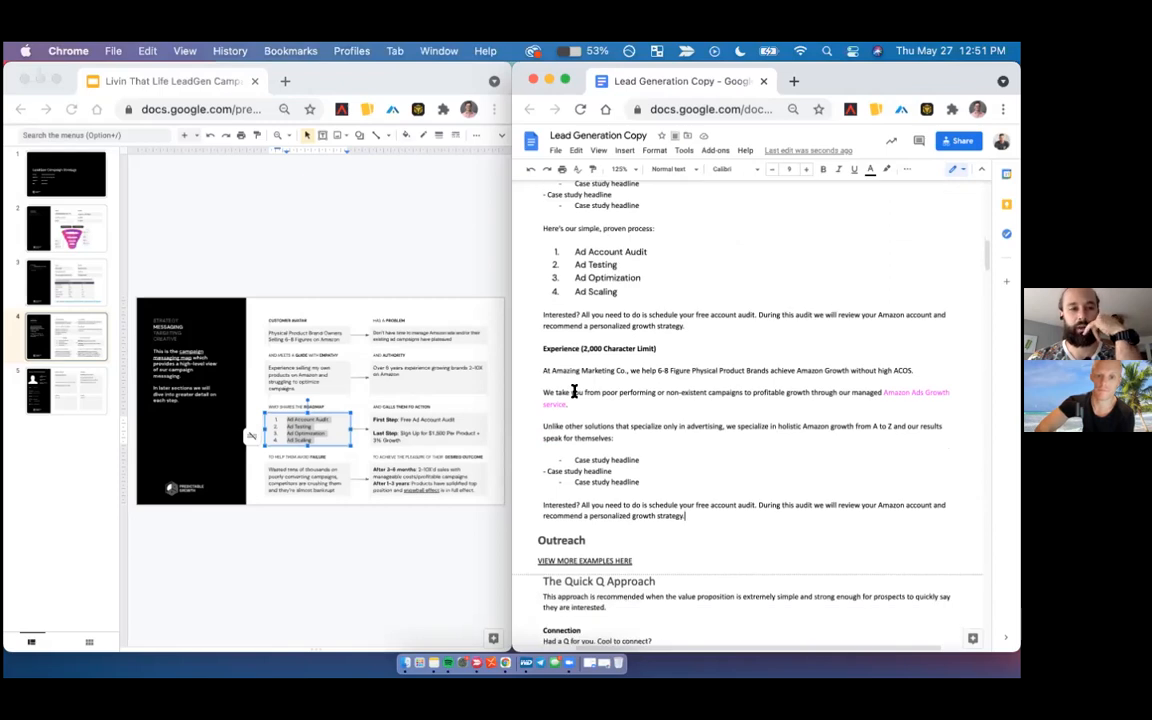
scroll(574, 392, down, 10)
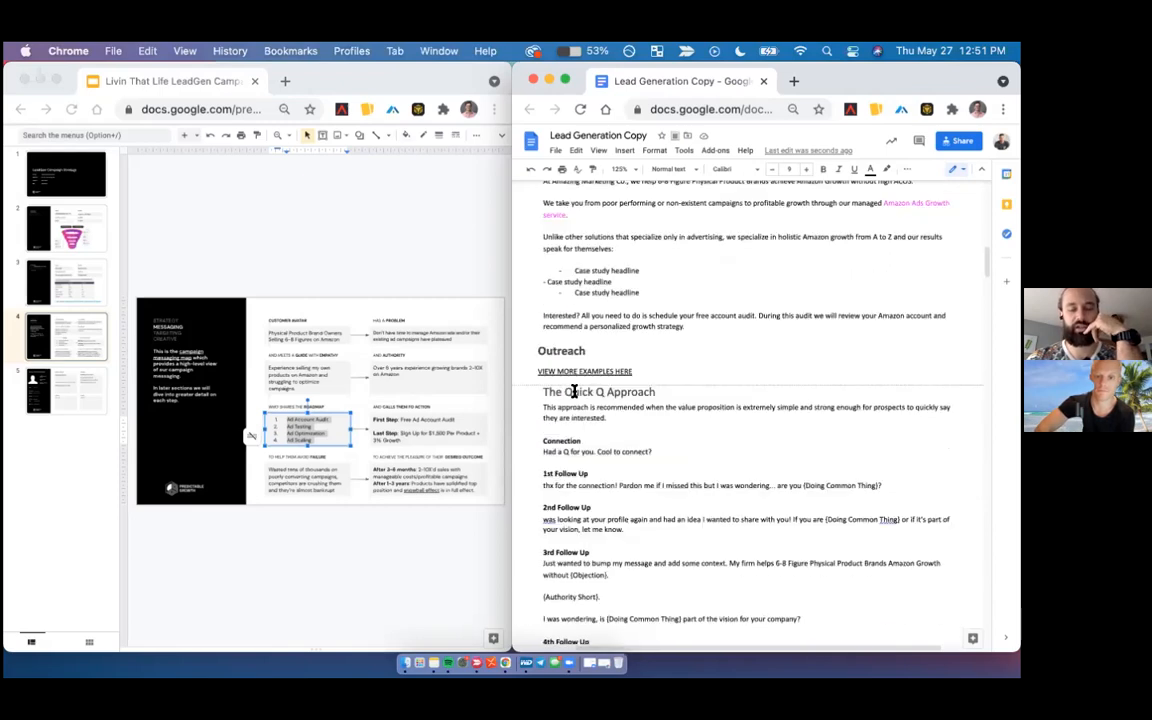
scroll(574, 392, down, 1)
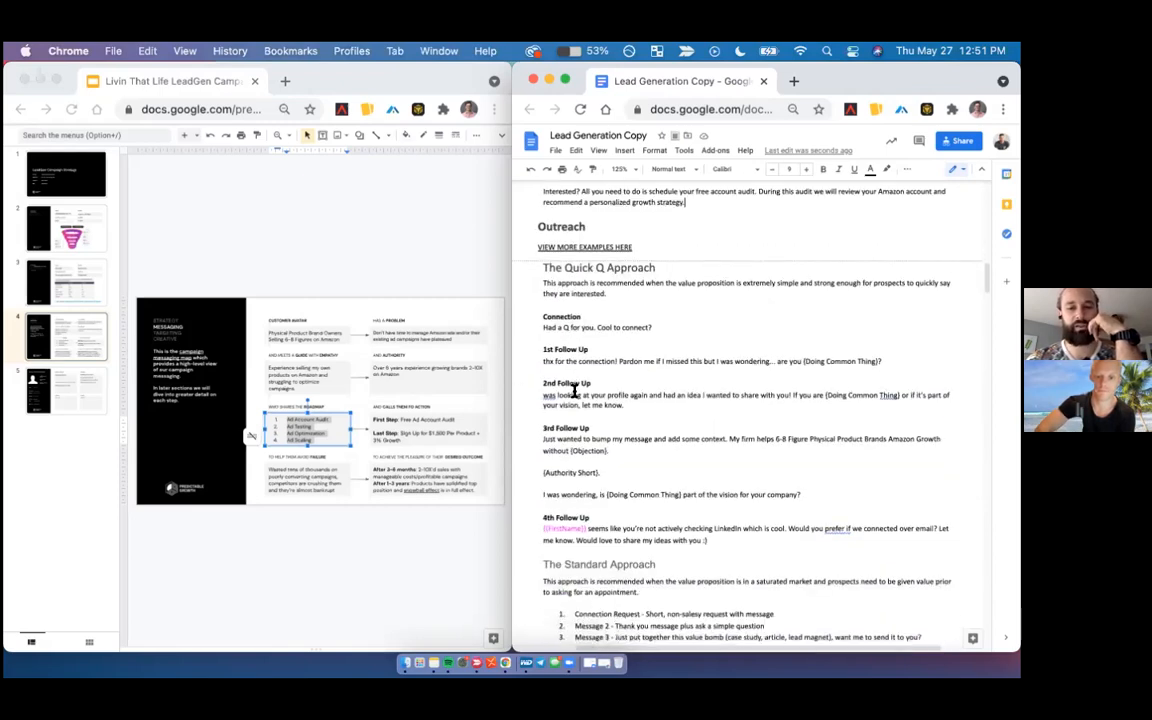
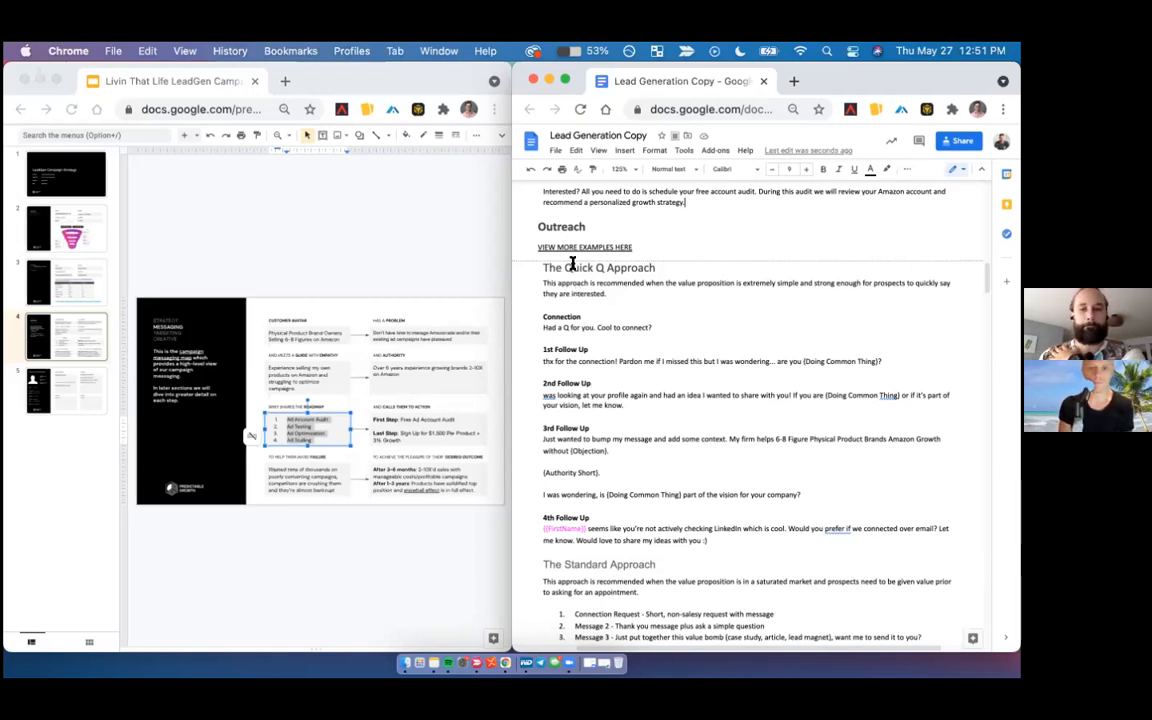
- Delete the Quick Q and Standard Approach LinkedIn message templates, from the Quick Q Approach heading to the line above the Email heading
scroll(573, 263, down, 1)
click(540, 242)
shift+click(620, 268)
click(617, 265)
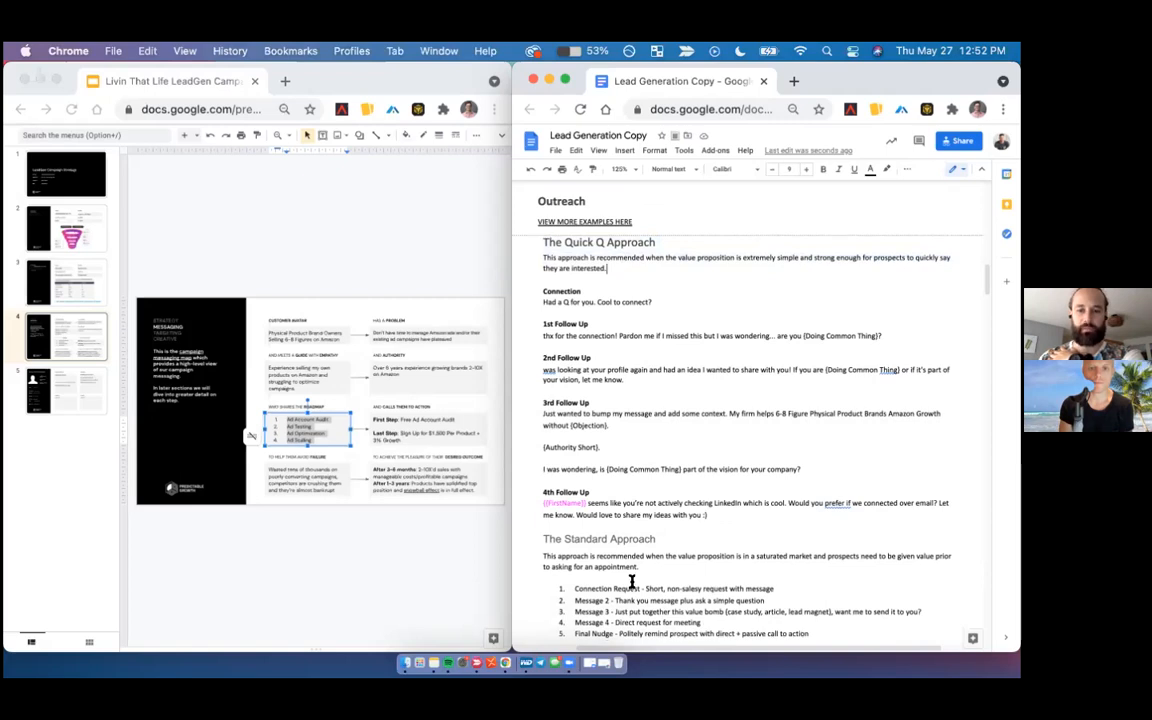
drag(541, 242, 920, 508)
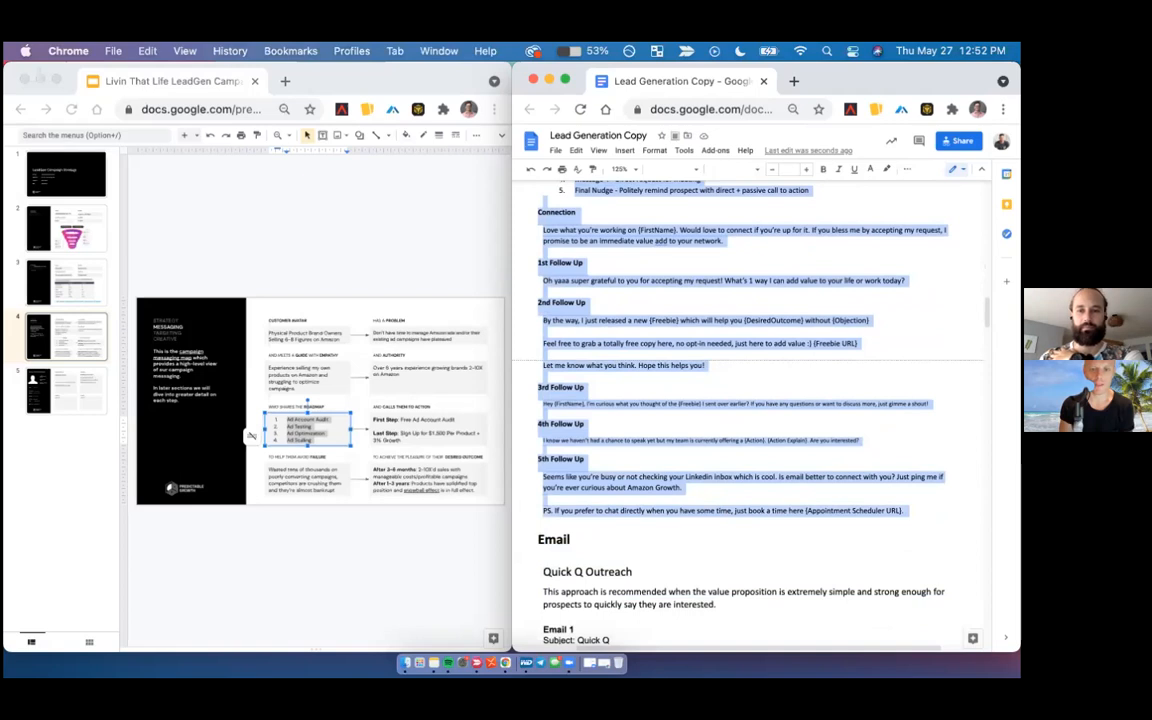
key(BackSpace)
scroll(671, 287, down, 1)
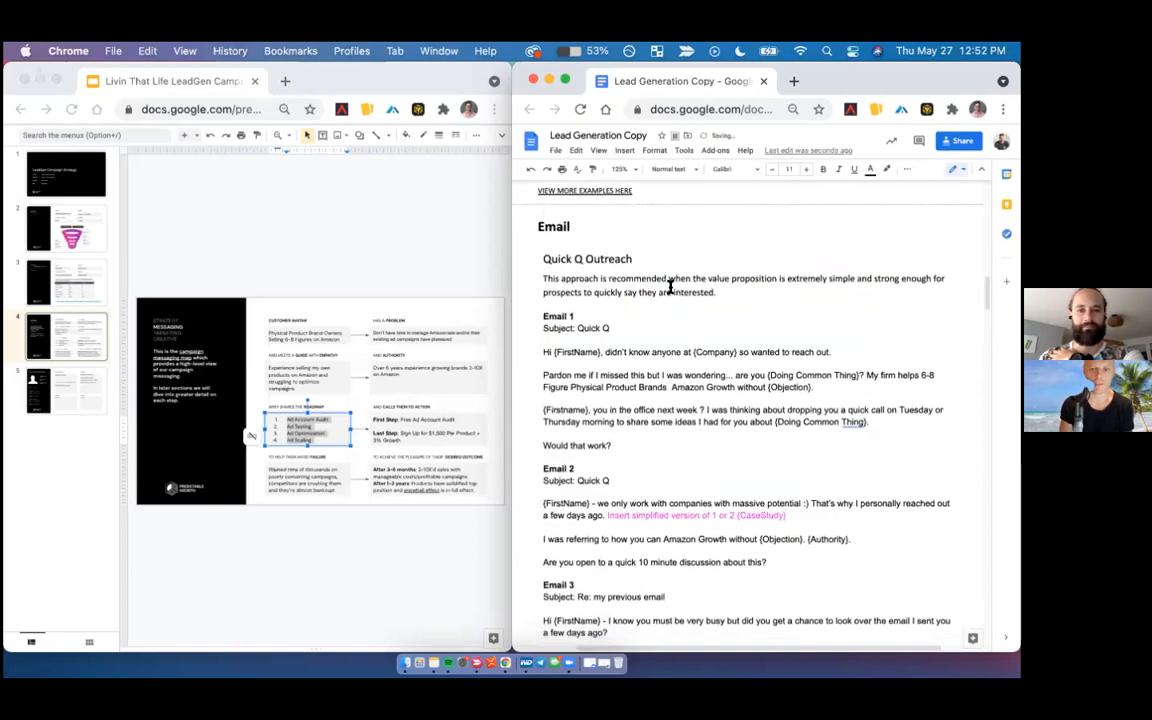
- In Email 1, reword the opening question to "Are you advertising on Amazon?", removing the "Pardon me if I missed this but I was wondering..." lead-in
click(541, 316)
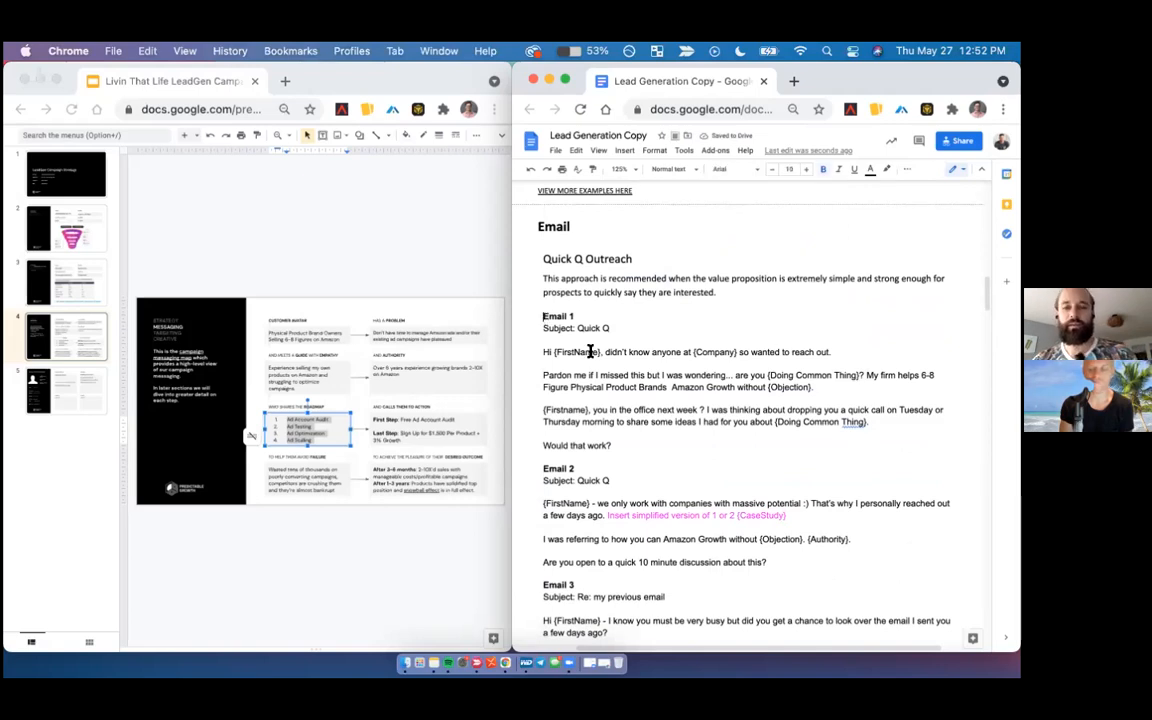
scroll(590, 352, down, 1)
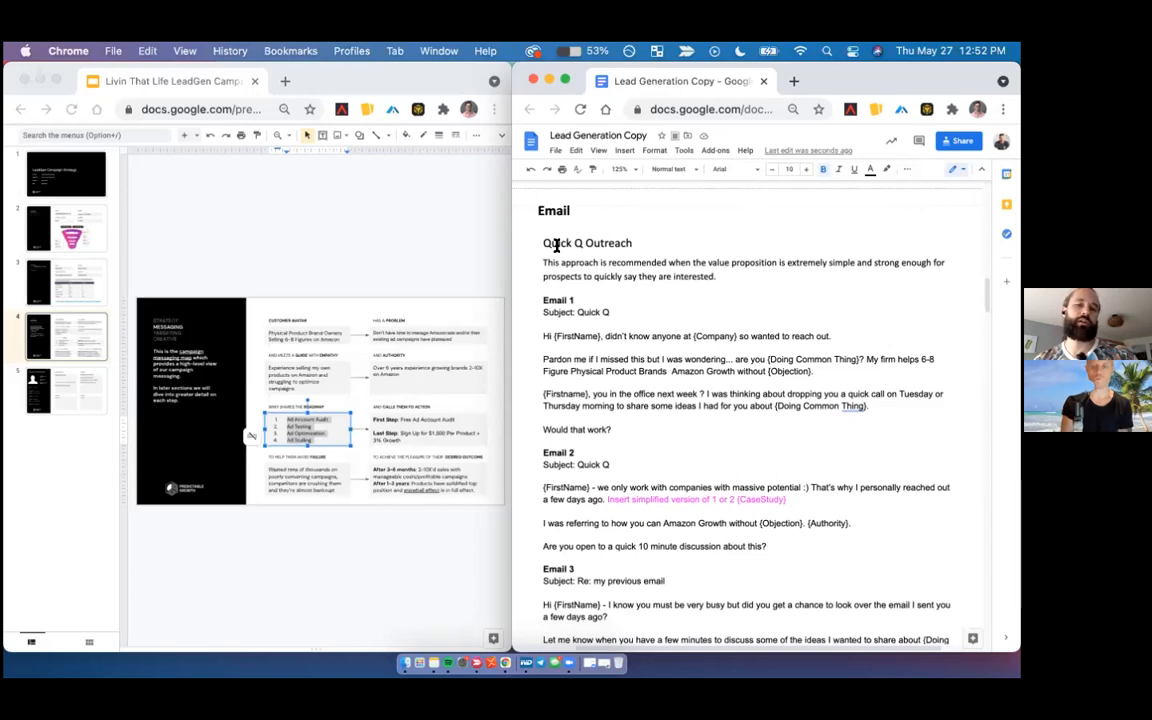
triple_click(557, 245)
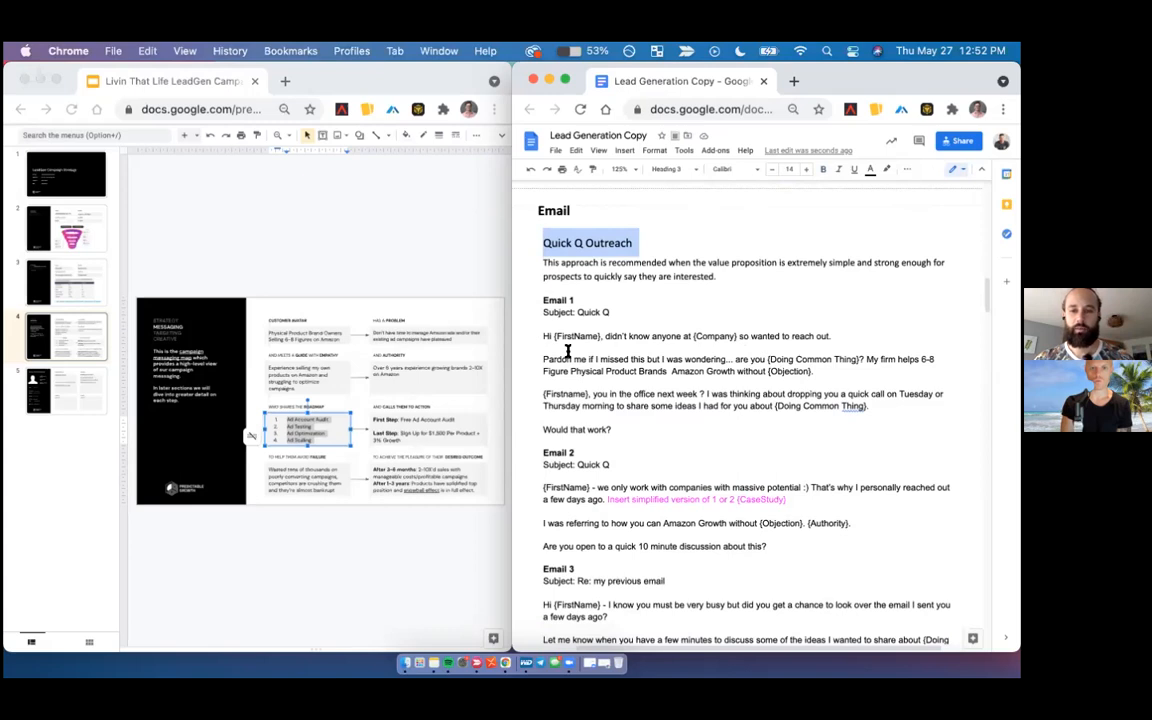
drag(543, 359, 737, 357)
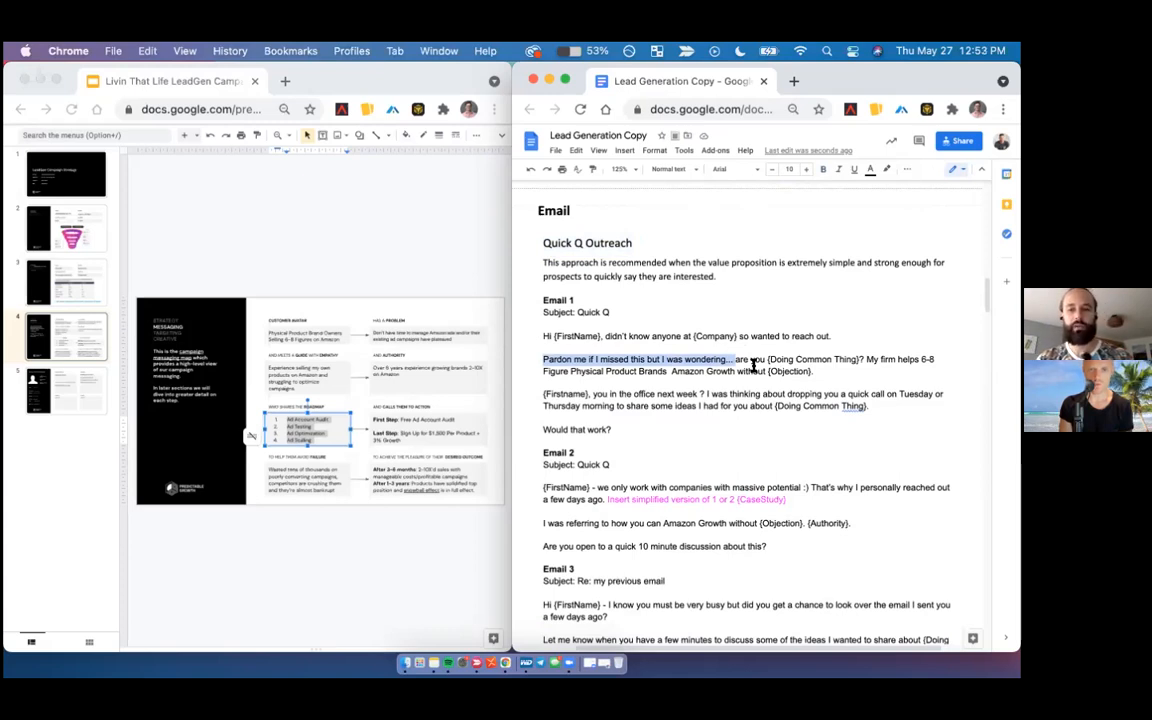
key(BackSpace)
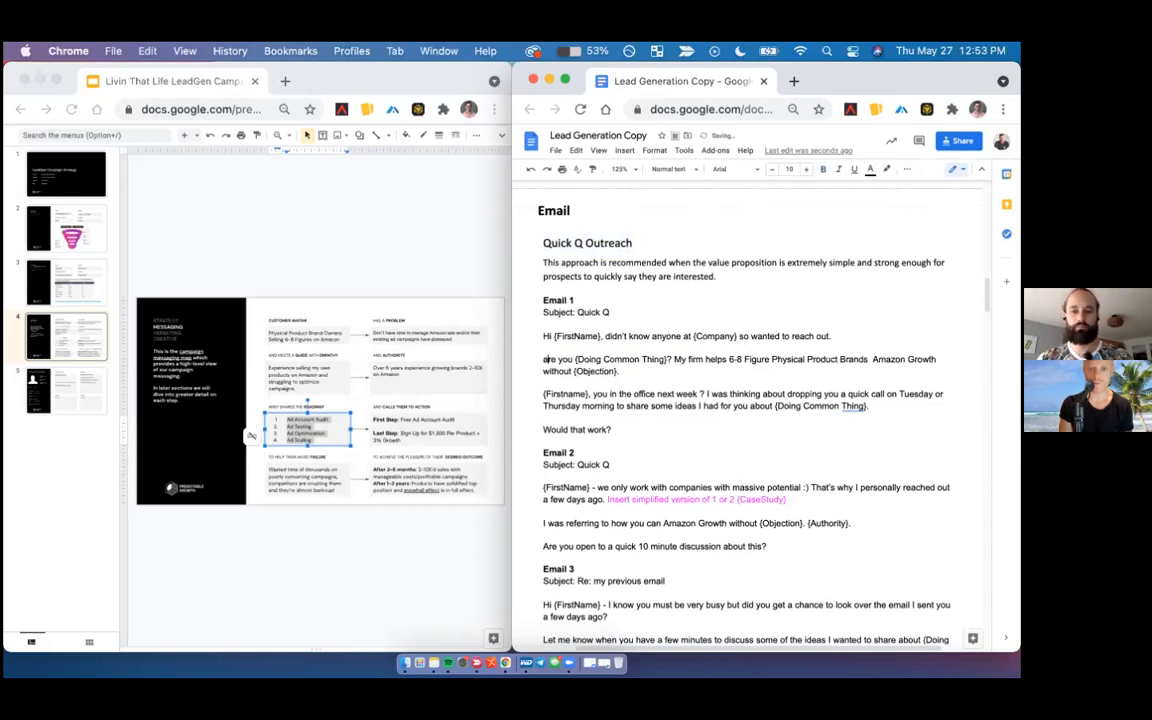
key(Delete)
text(A)
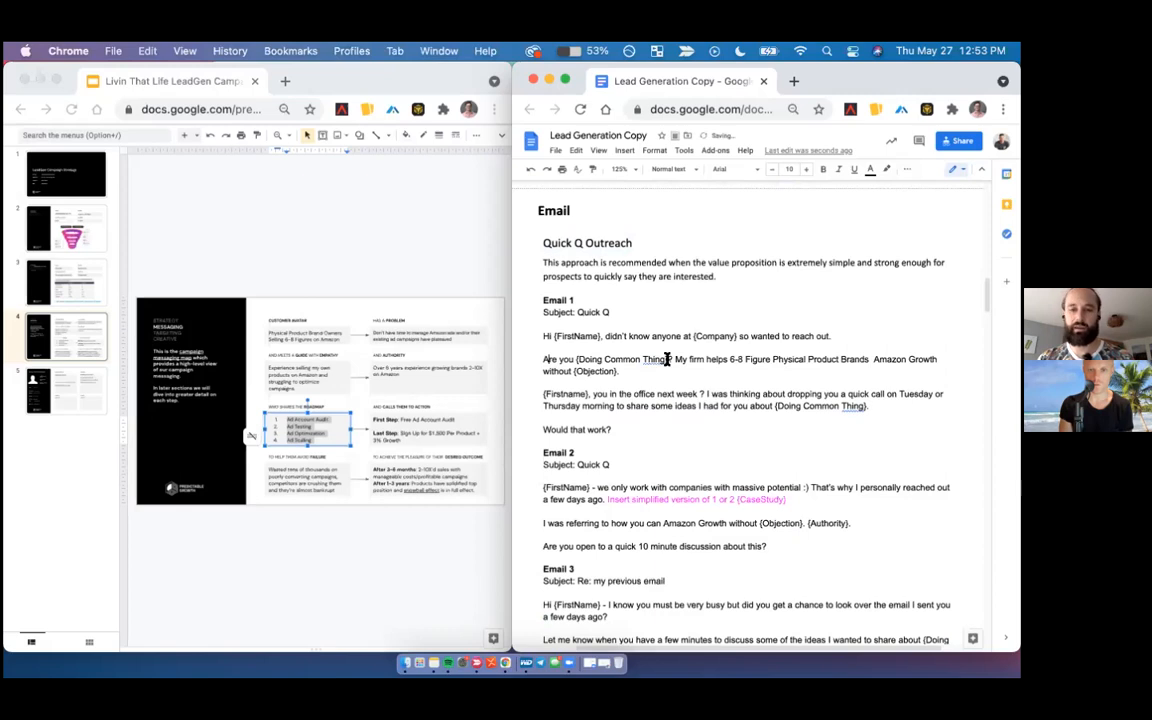
drag(668, 360, 576, 360)
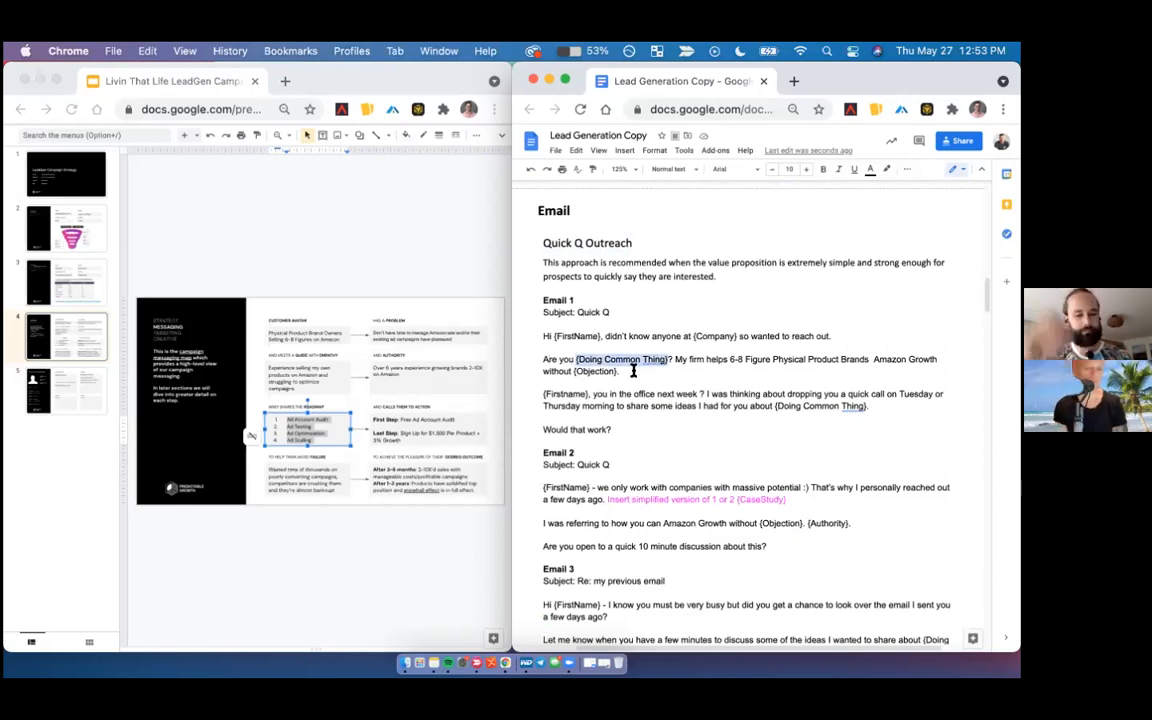
text(a)
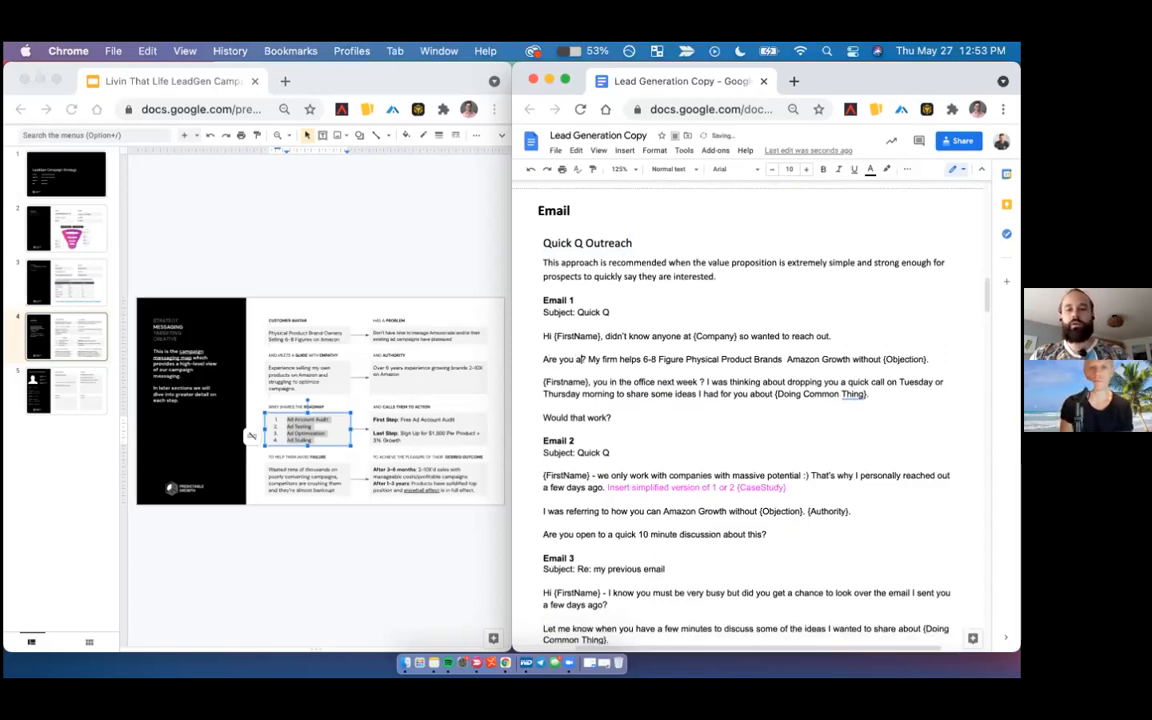
text(dvertising on Amazon?)
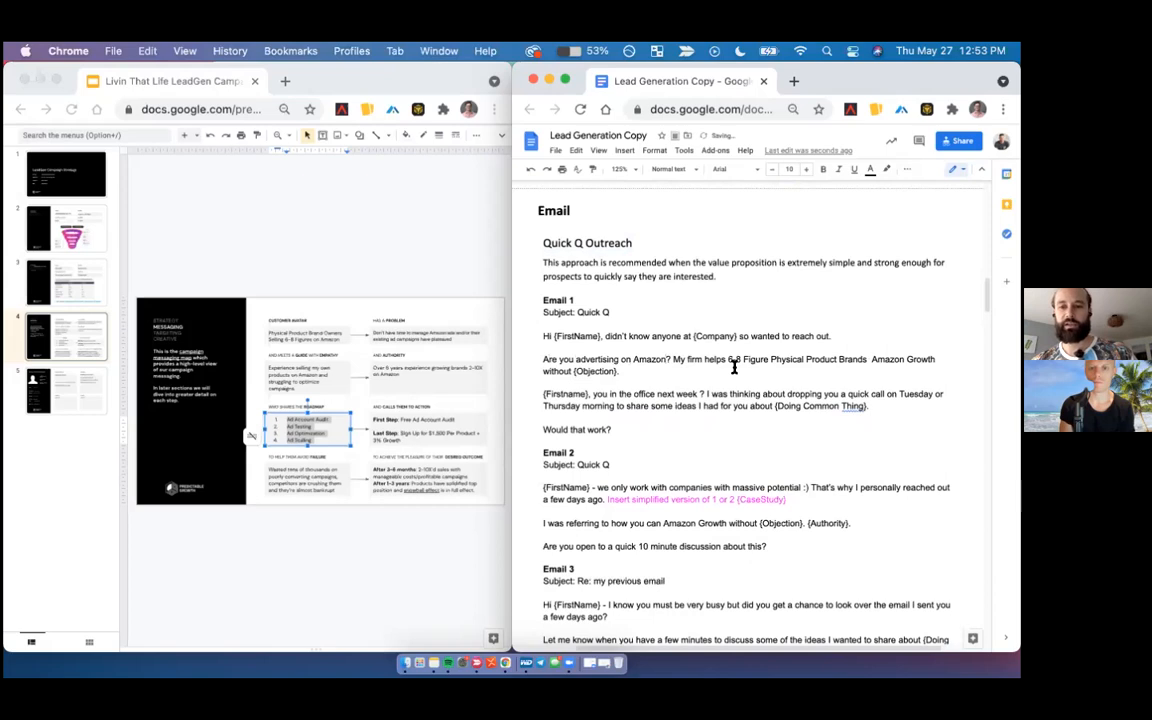
- Complete Email 1's firm sentence by adding "achieve 2-10X" before "Amazon Growth" and replacing {Objection} with "crazy ACOS"
click(873, 357)
text(achieve)
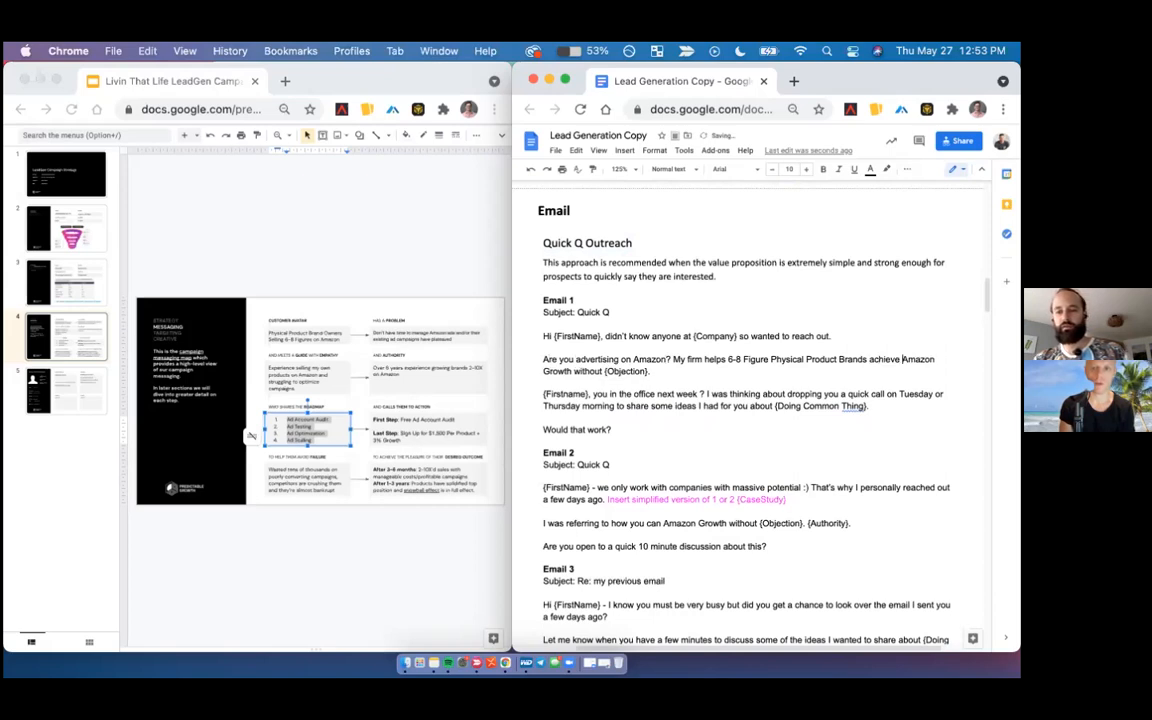
text( 2-10X)
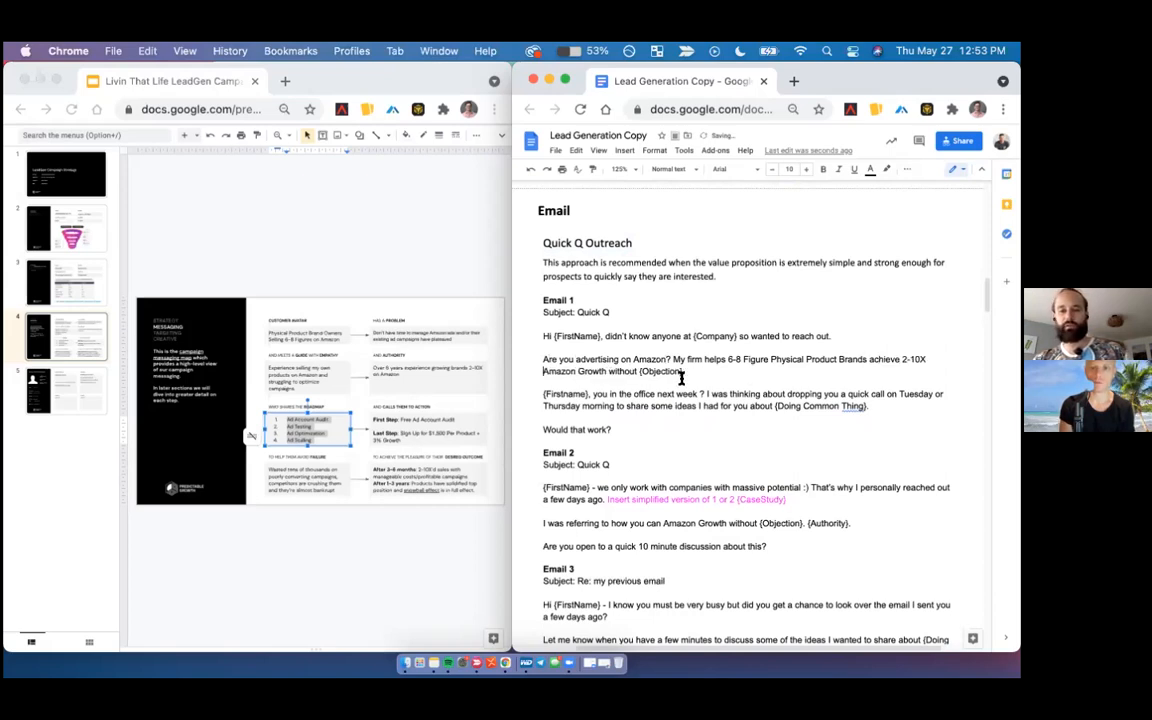
drag(694, 367, 641, 370)
text(crazy ACOS.)
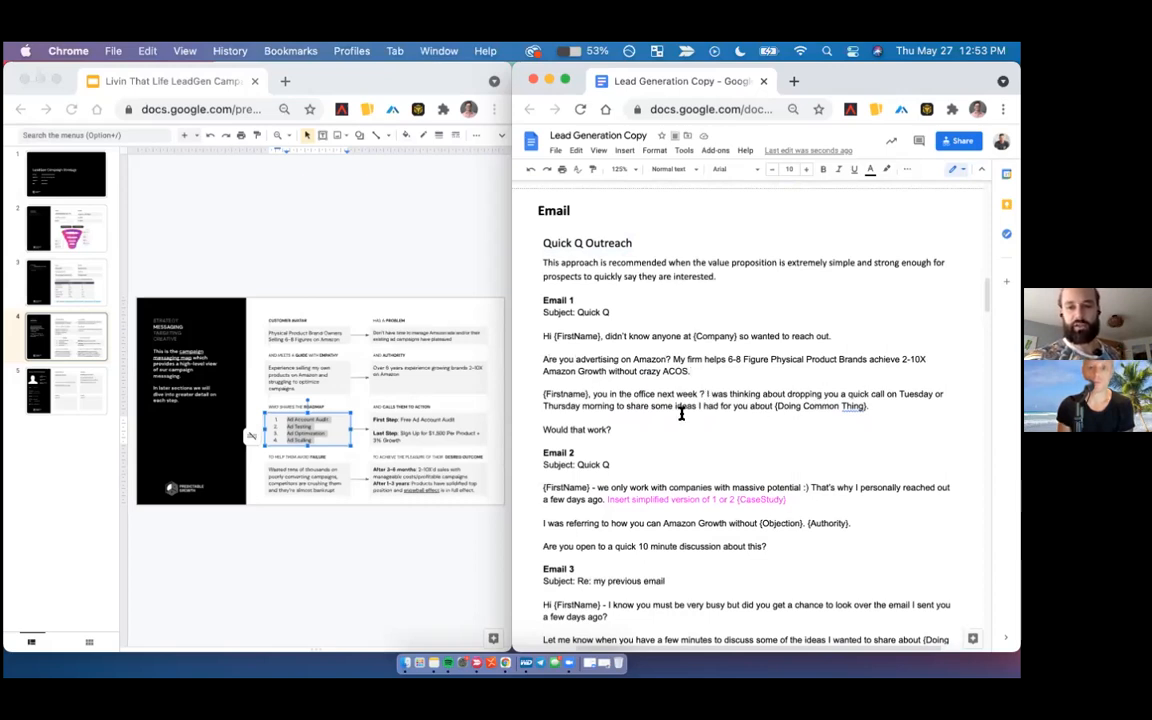
- Replace the {Doing Common Thing} placeholder in Email 1's quick-call paragraph with "profitably scaling your campaigns."
drag(774, 404, 913, 404)
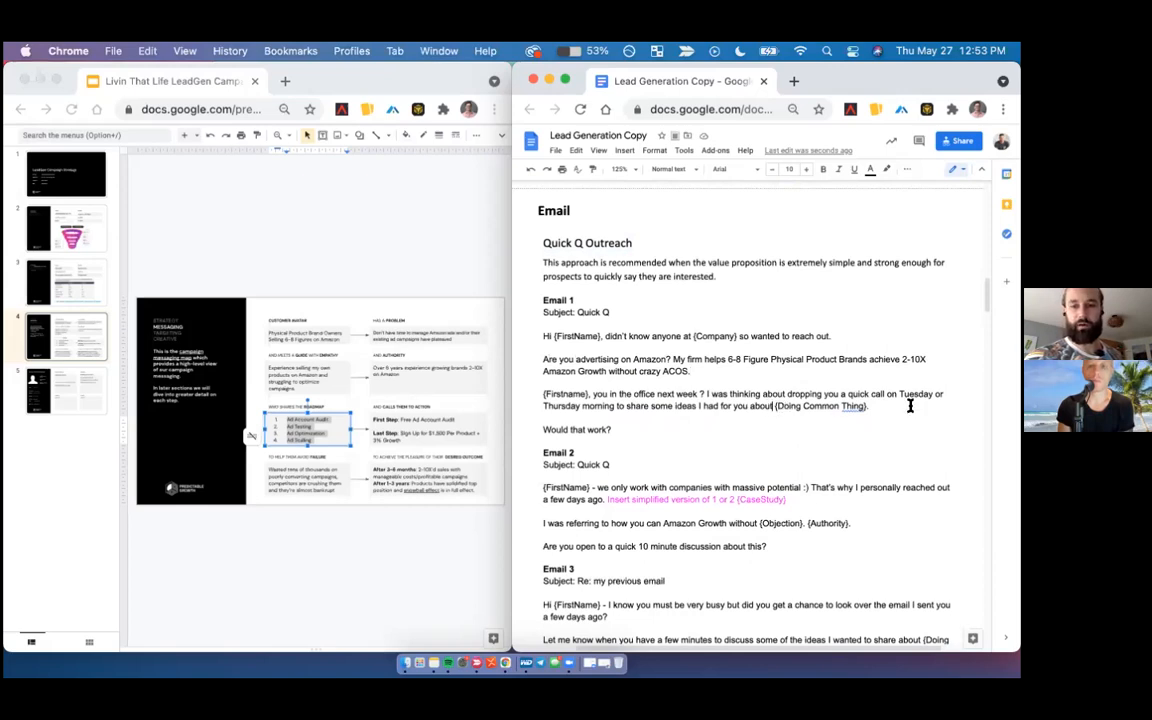
text(profitable)
key(BackSpace)
text(y scaling your campaigns.)
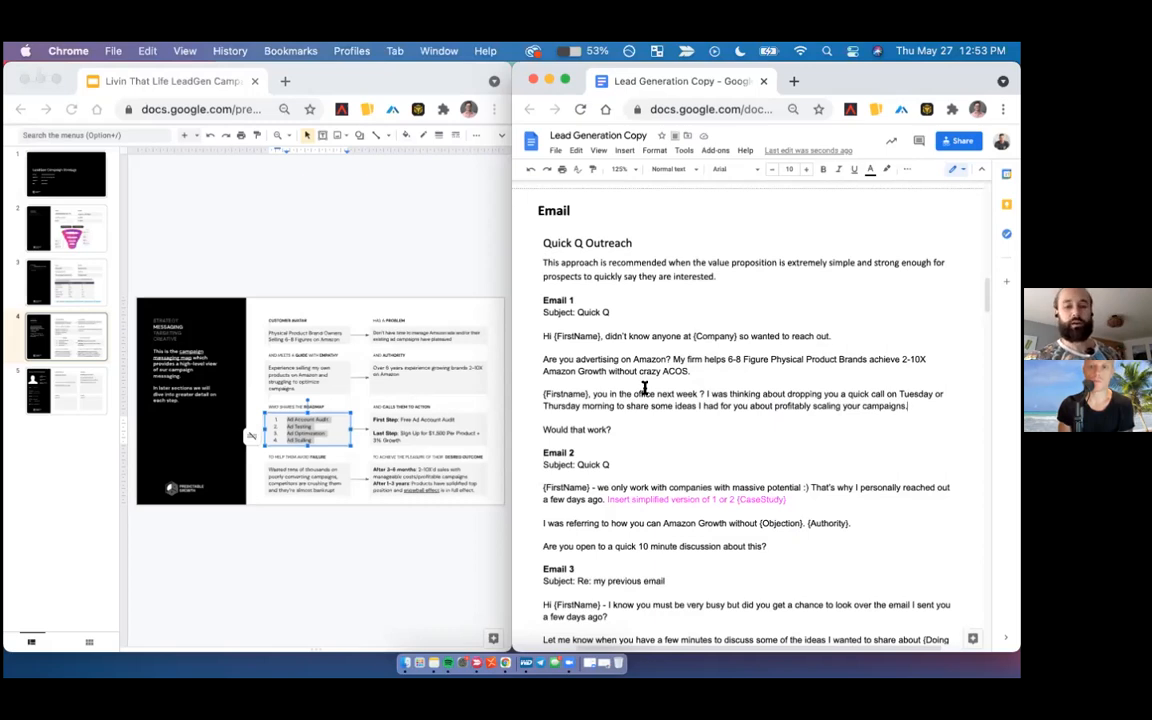
- Delete the pink "Insert simplified version of 1 or 2 {CaseStudy}" note from Email 2
scroll(636, 386, down, 1)
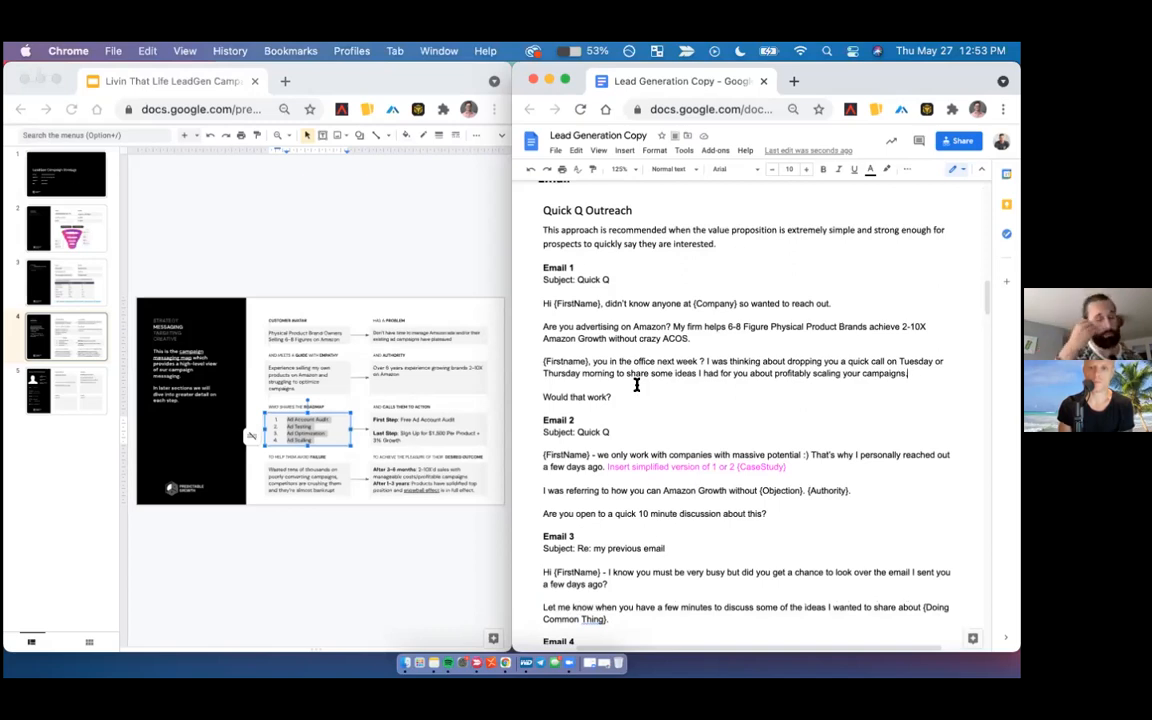
scroll(636, 385, down, 2)
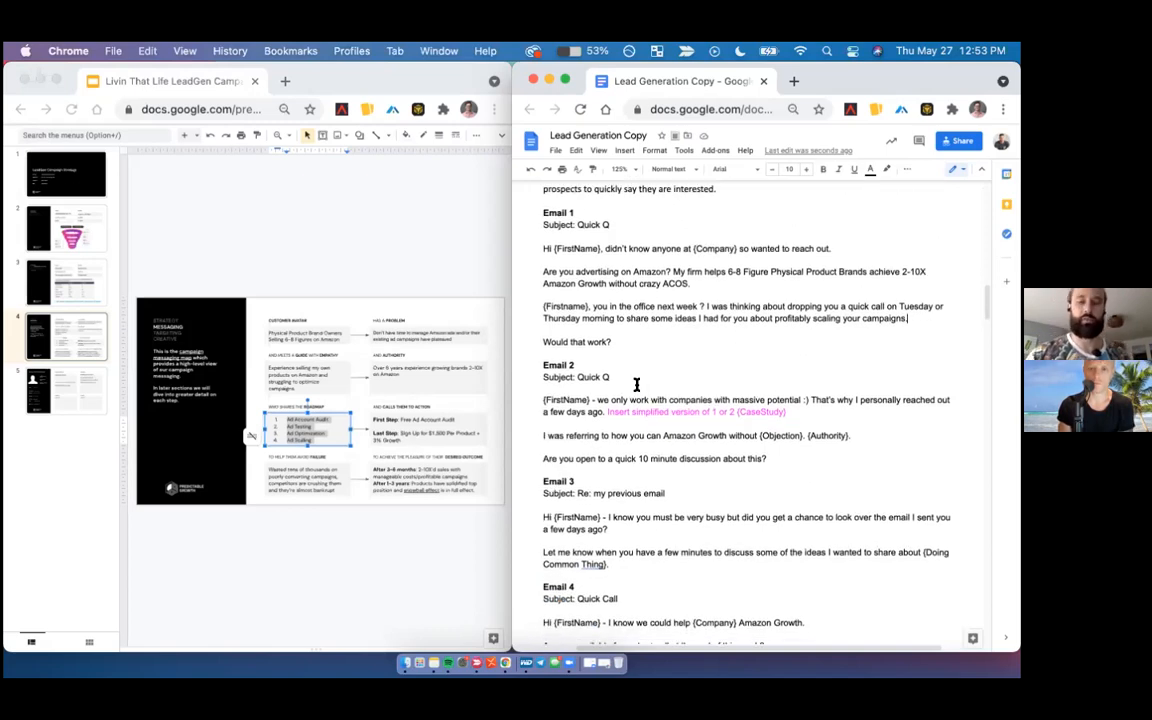
scroll(636, 385, down, 4)
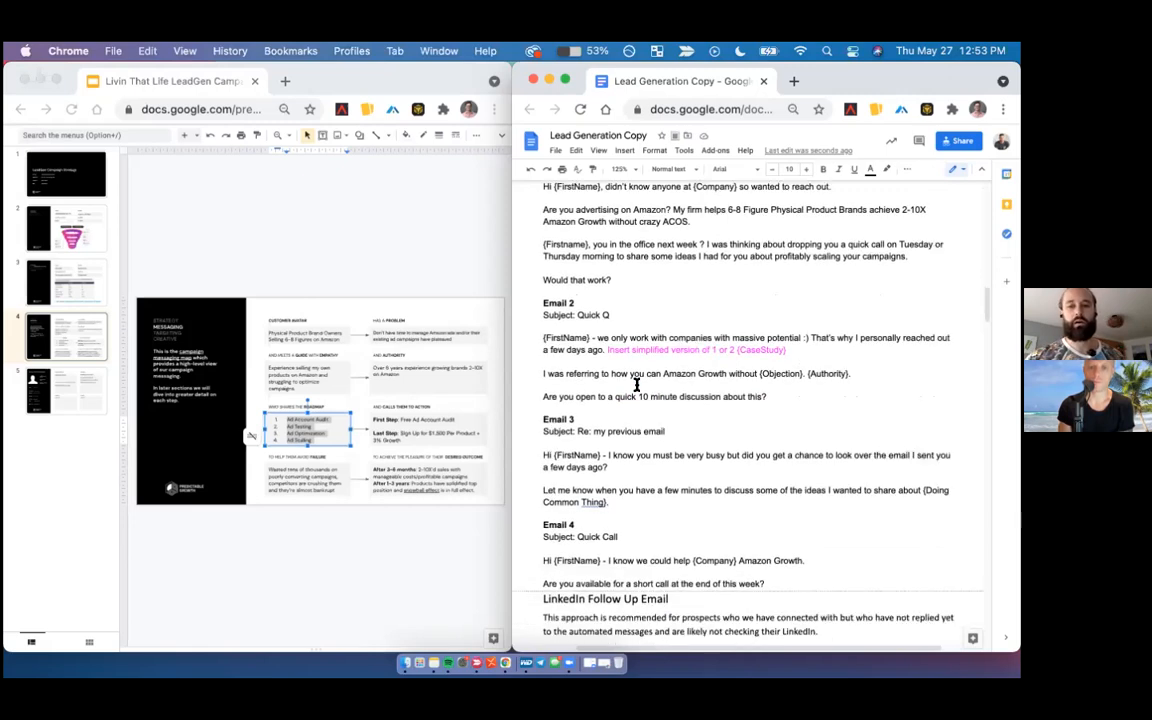
scroll(636, 385, down, 1)
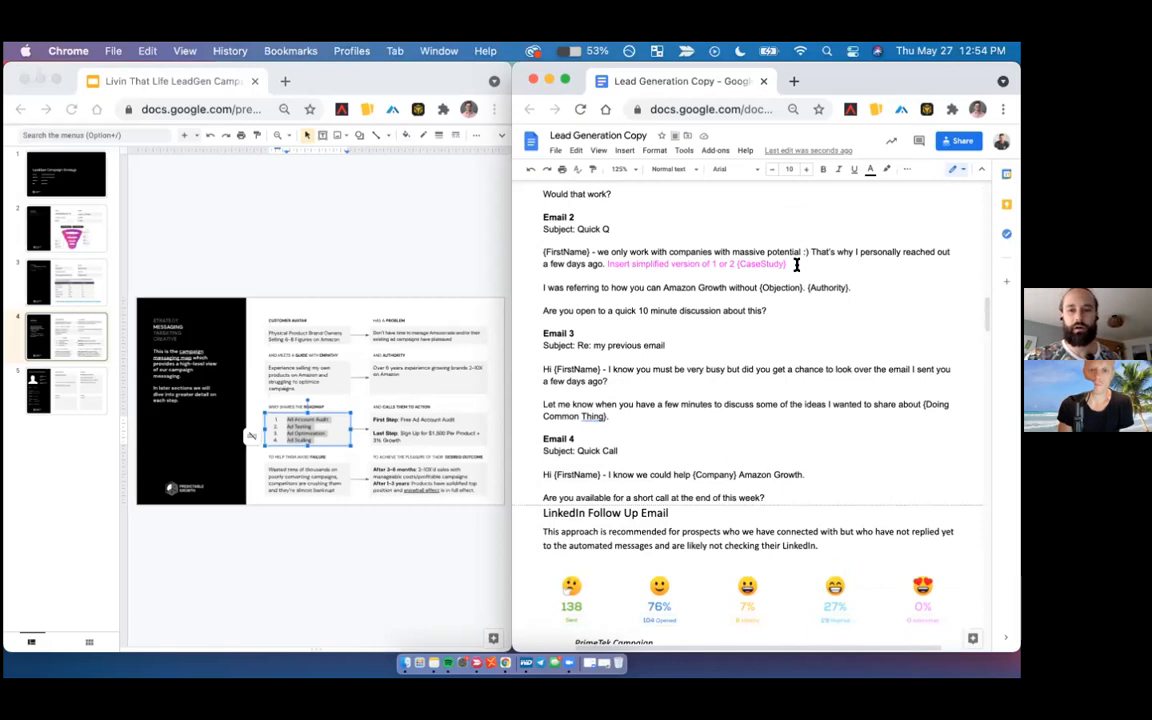
shift+click(605, 264)
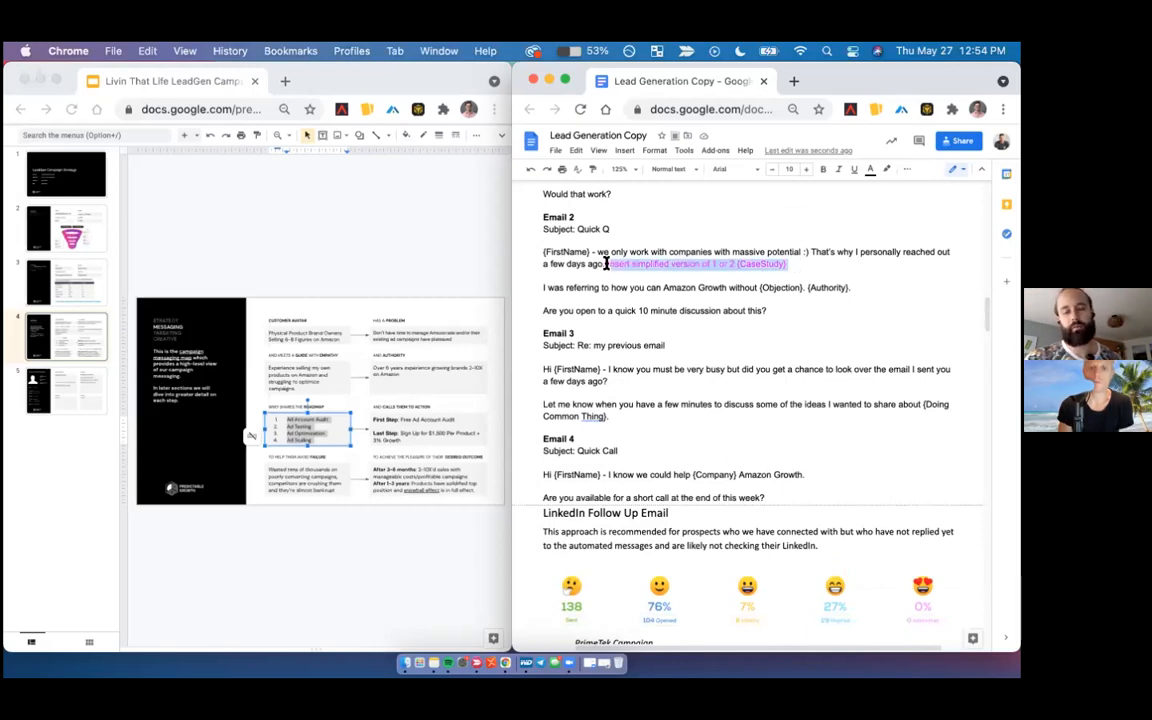
click(628, 293)
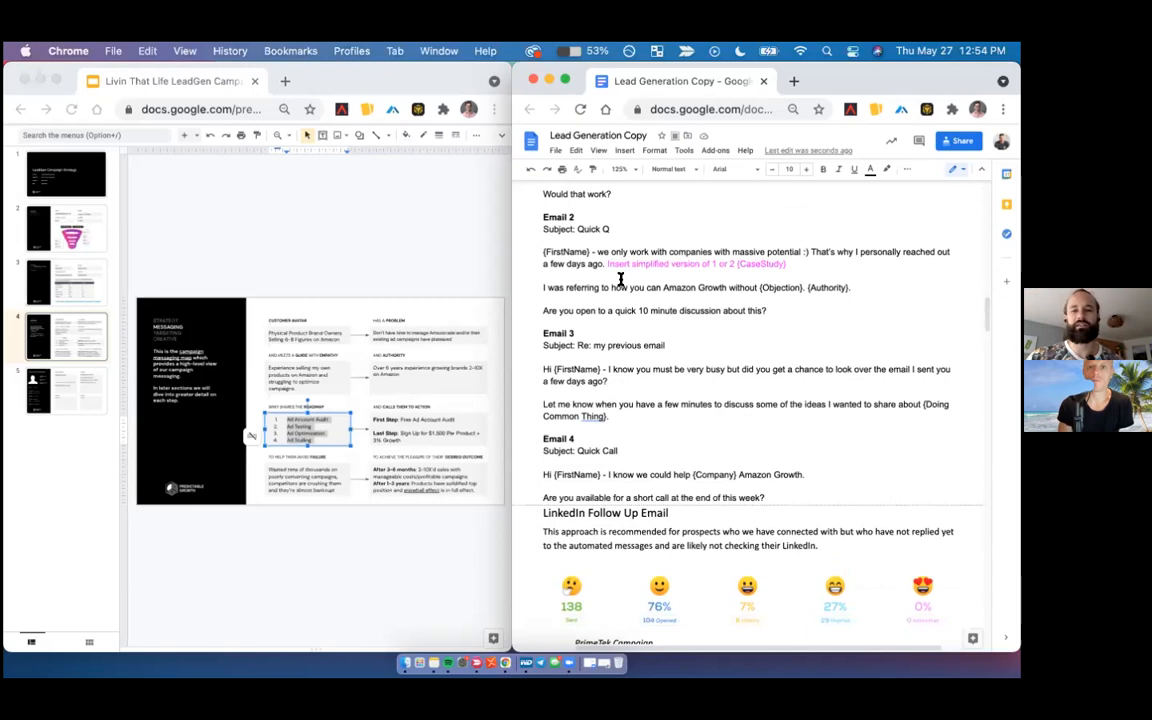
click(606, 264)
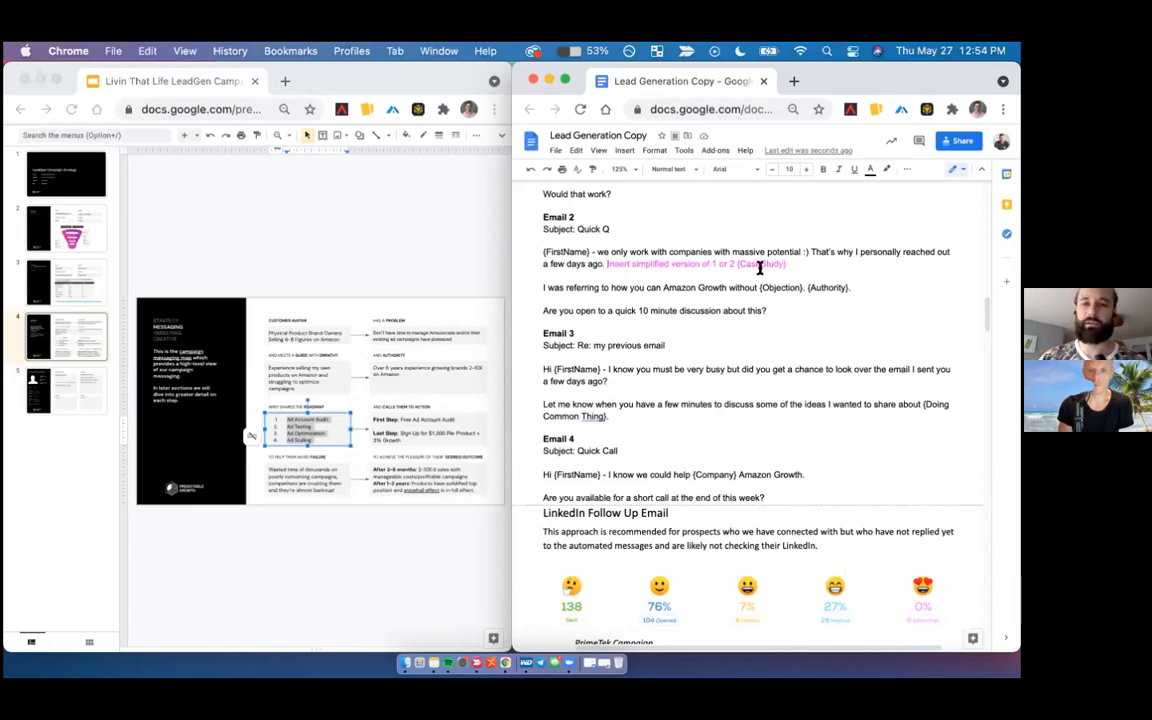
shift+click(783, 265)
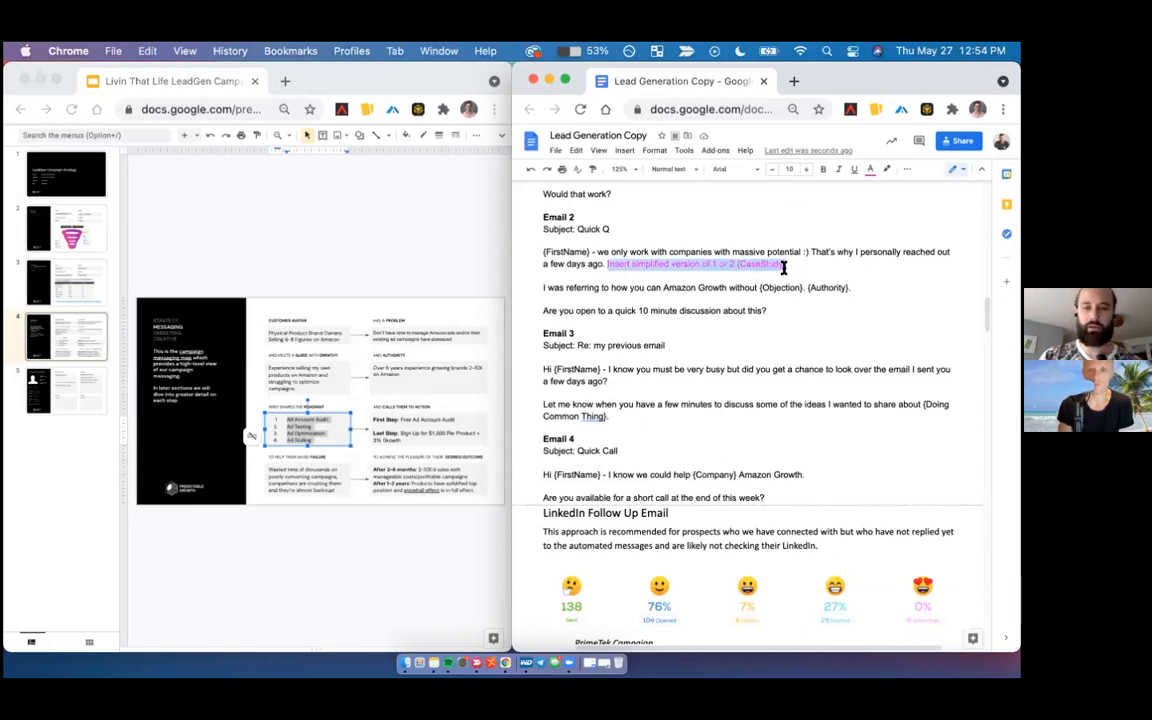
key(BackSpace)
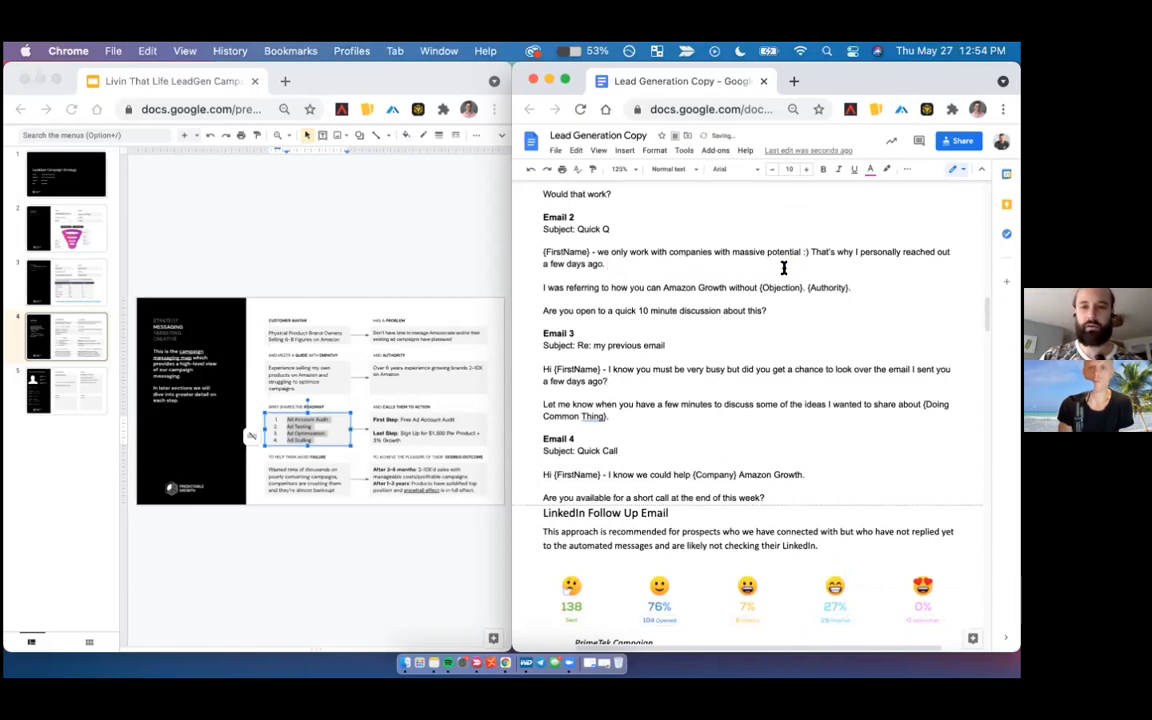
- Reword Email 2's "I was referring to" sentence so that "you can" is followed by "profitably grow your Amazon sales"
click(663, 287)
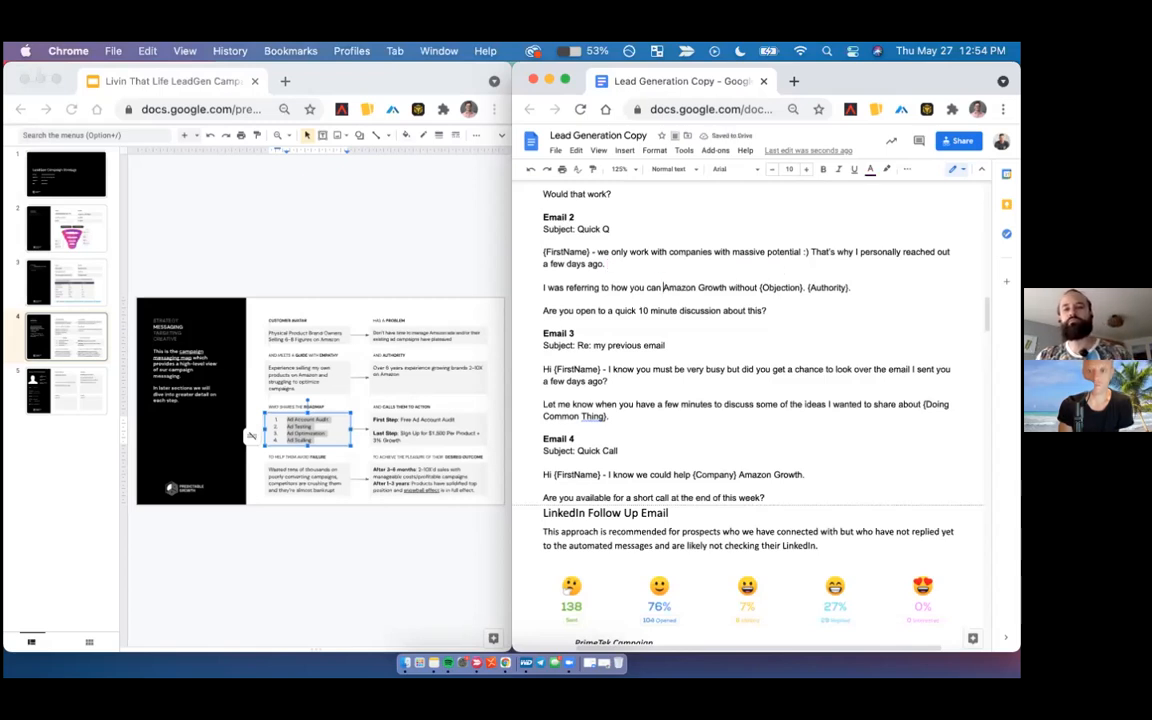
text(profitably b)
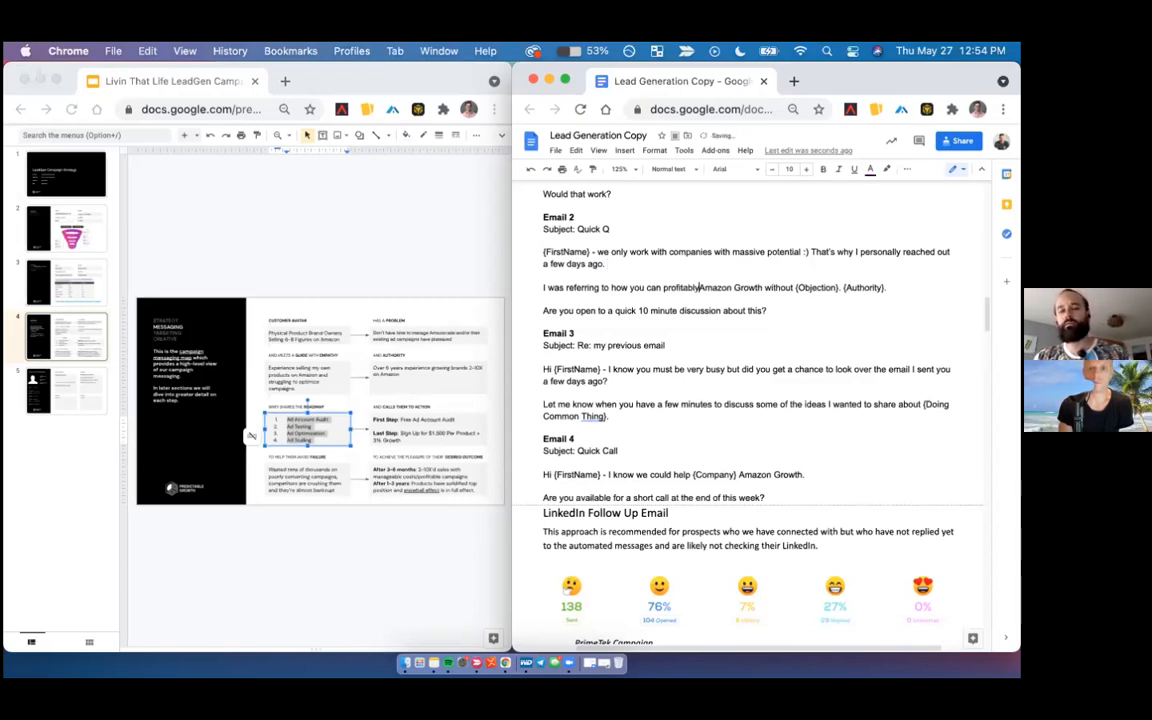
text(oost your)
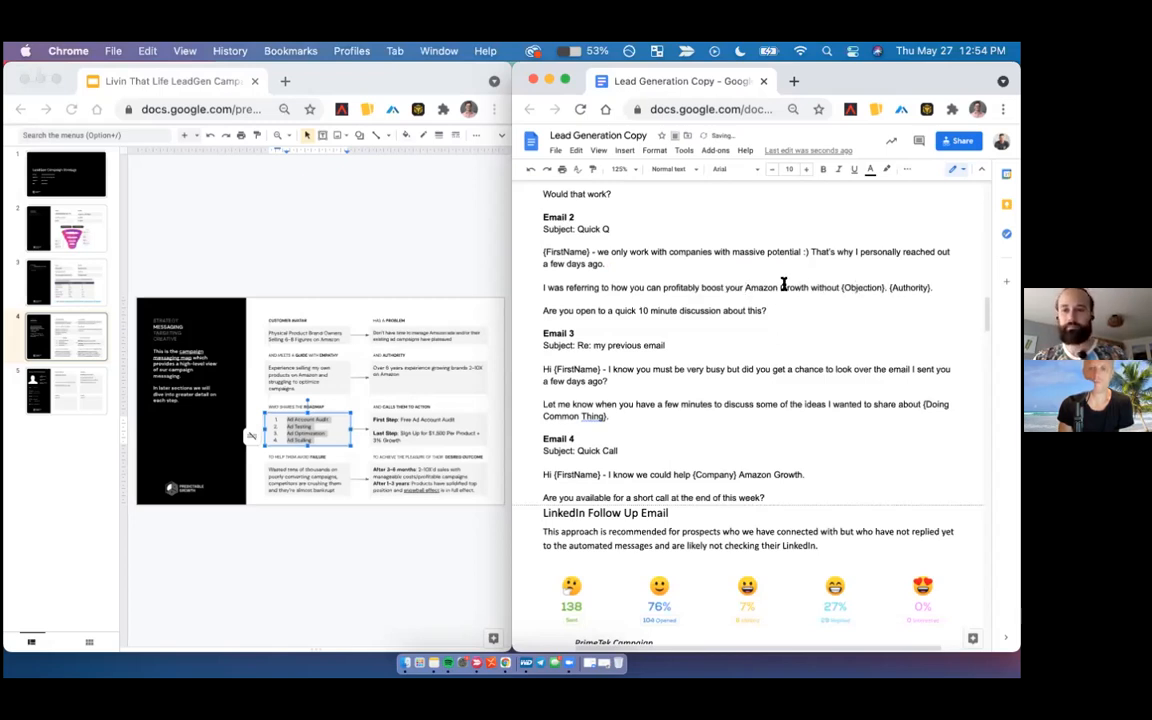
double_click(705, 287)
text(grow)
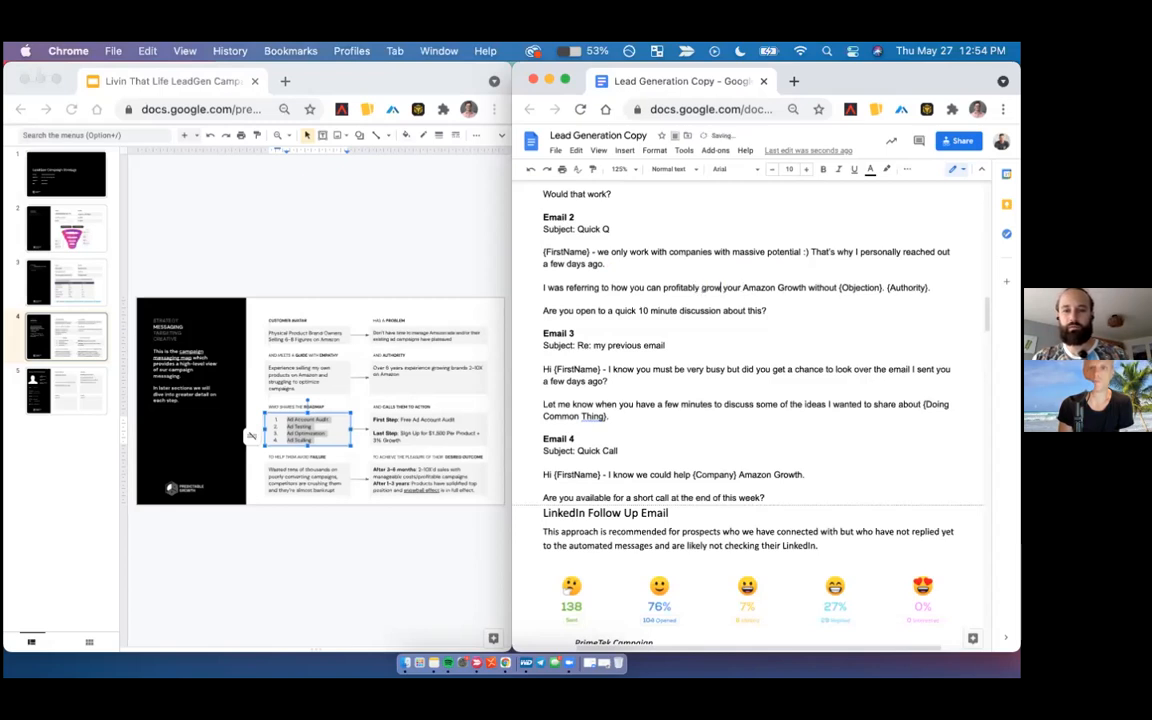
double_click(782, 287)
text(sales)
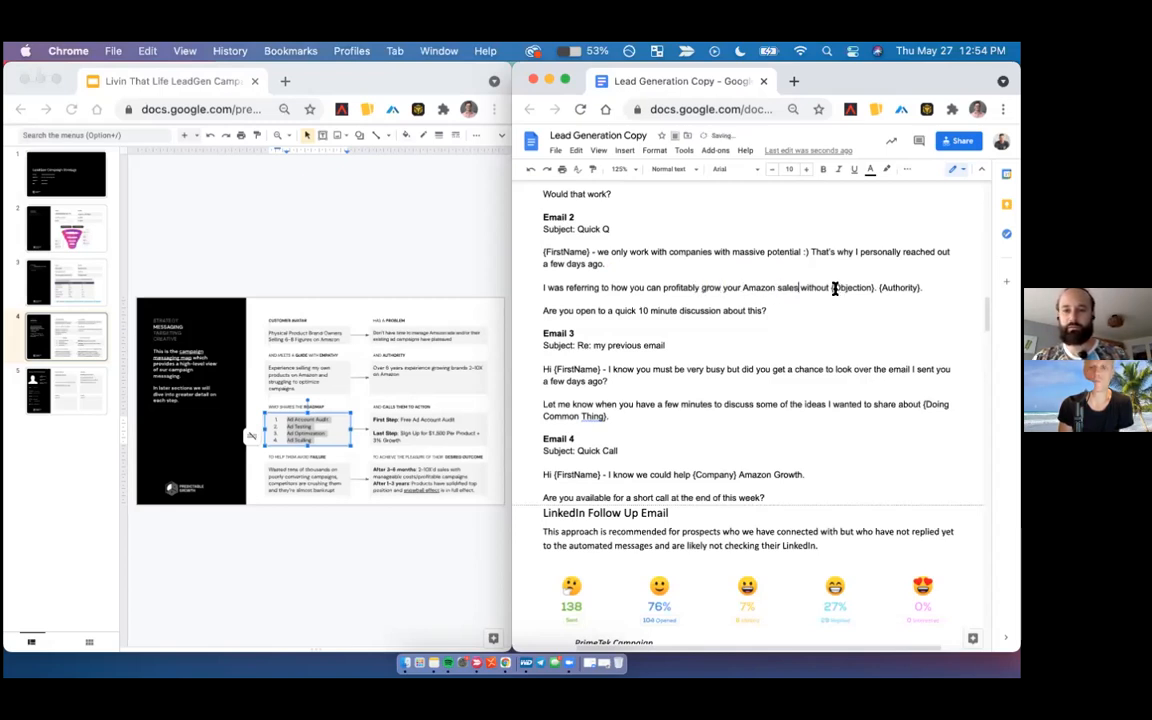
- Replace the {Objection} and {Authority} placeholders in Email 2's "I was referring to" sentence with "high ACOS."
drag(830, 288, 930, 287)
text(high ACOS. )
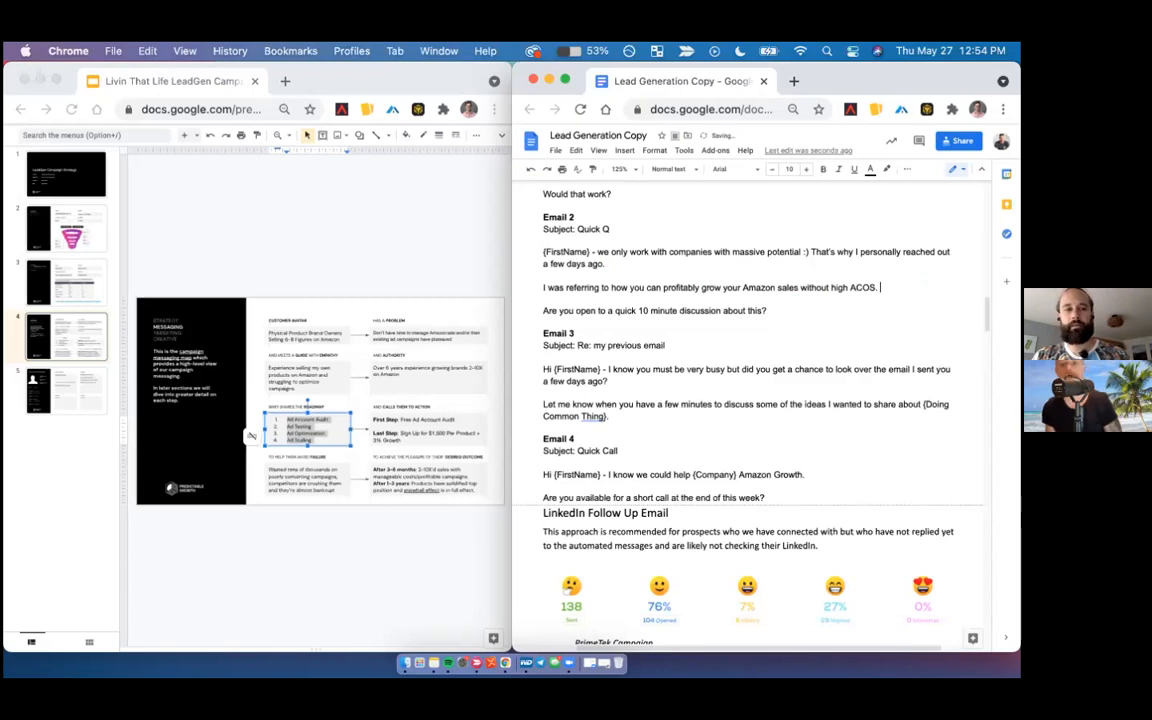
text(W)
- Add a case-study sentence to that Email 2 paragraph: "We recently helped {Client Name} grow their store by {XX} in {timeframe}"
text(e )
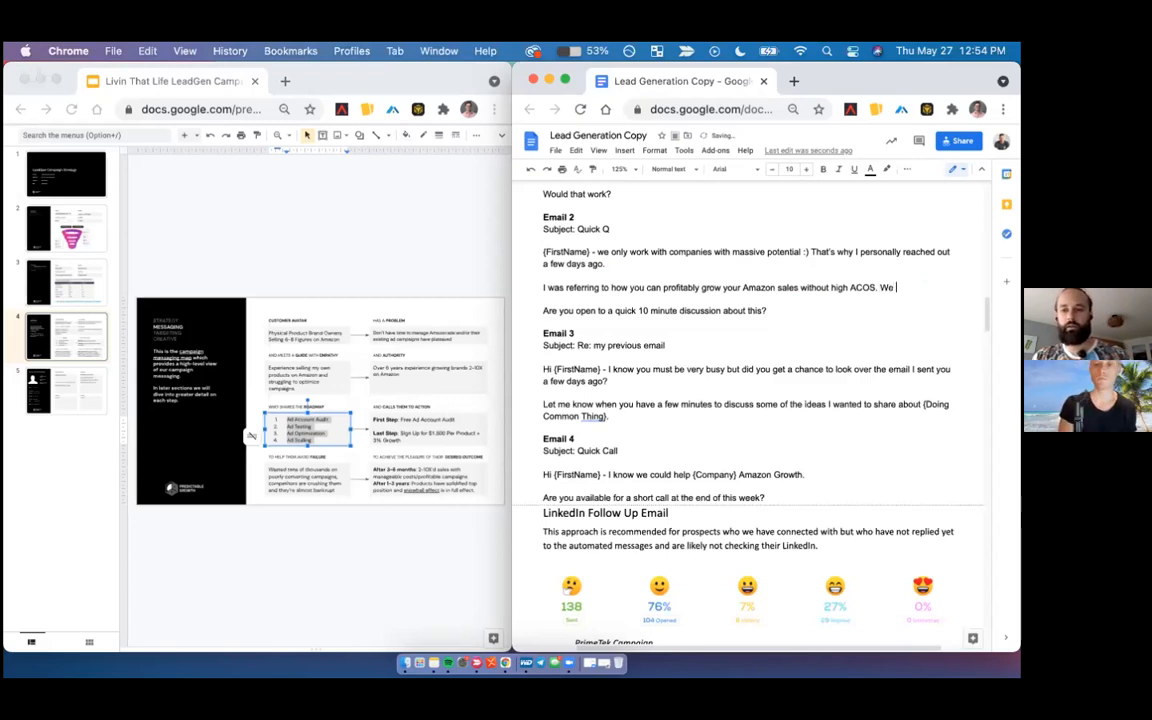
text(recently he)
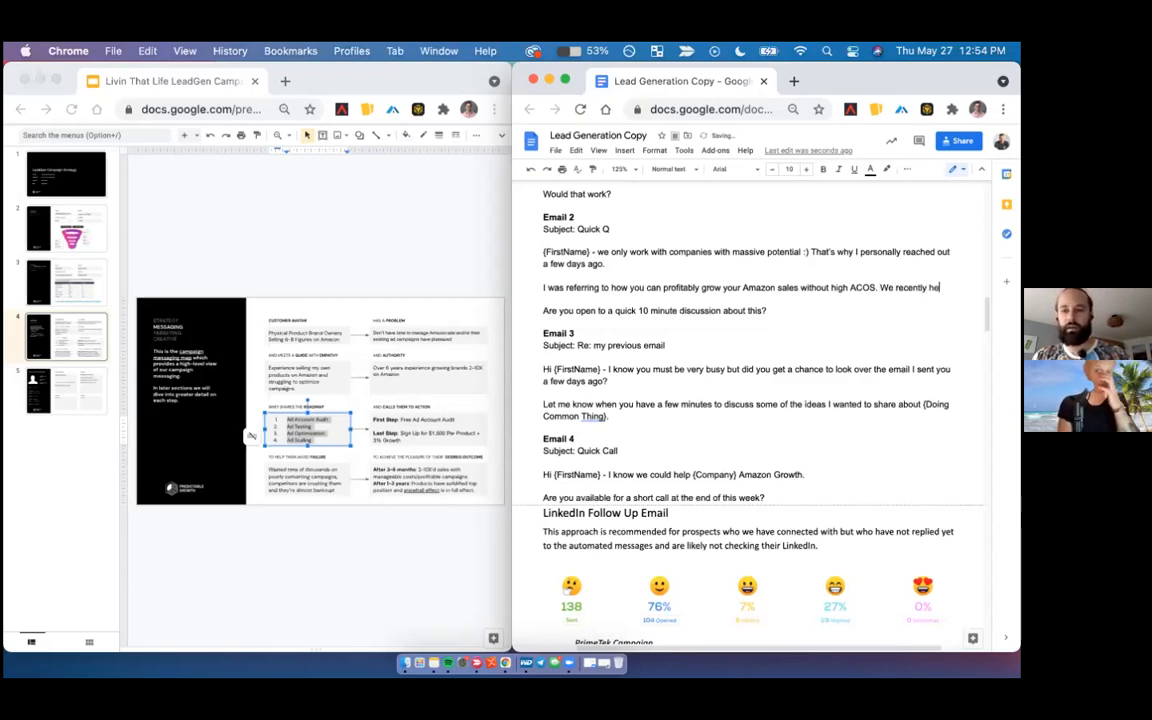
text(lped {)
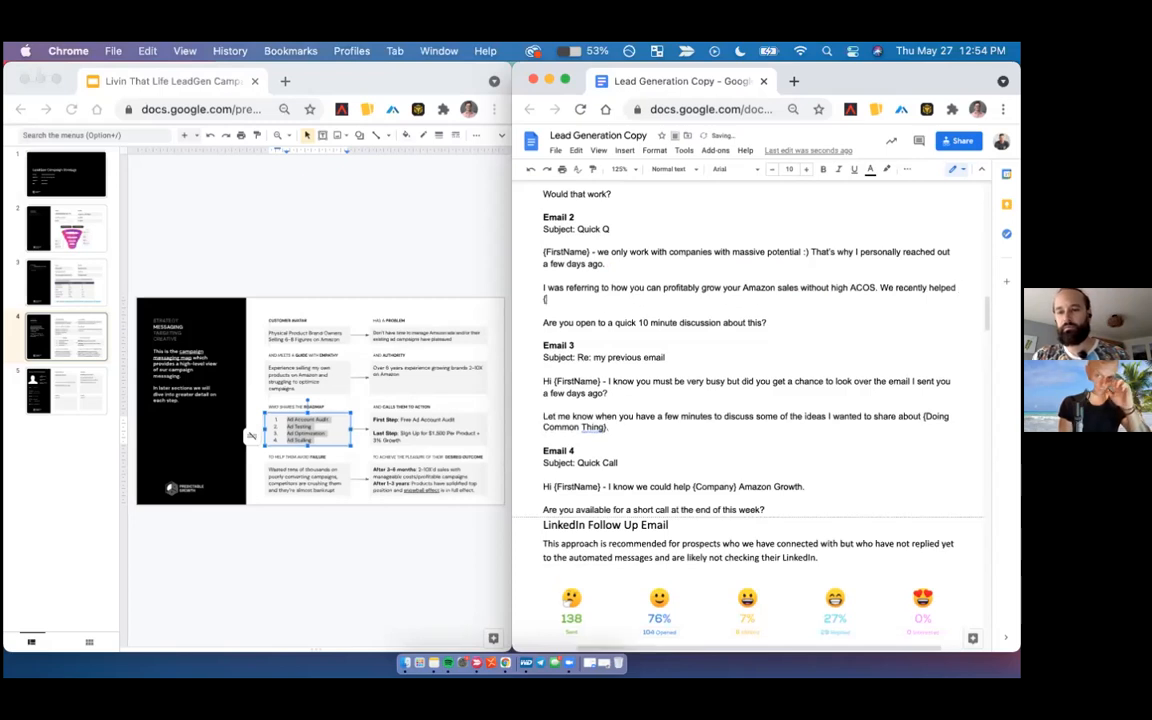
text(Client N)
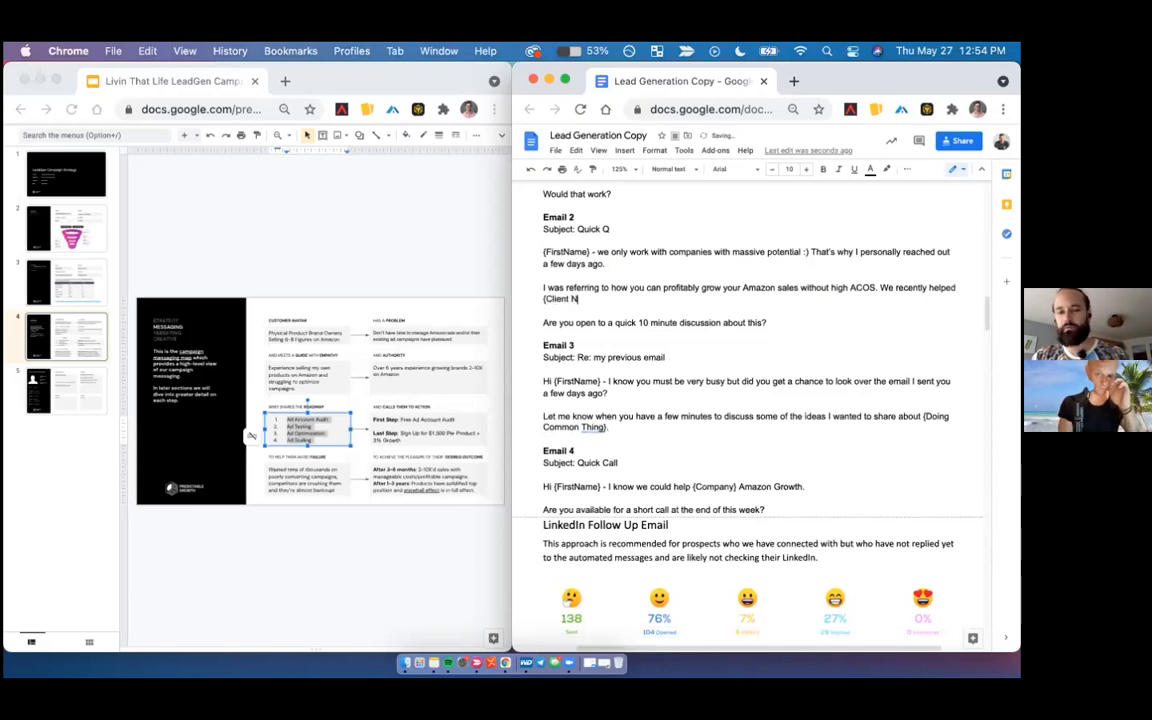
text(ame} gro)
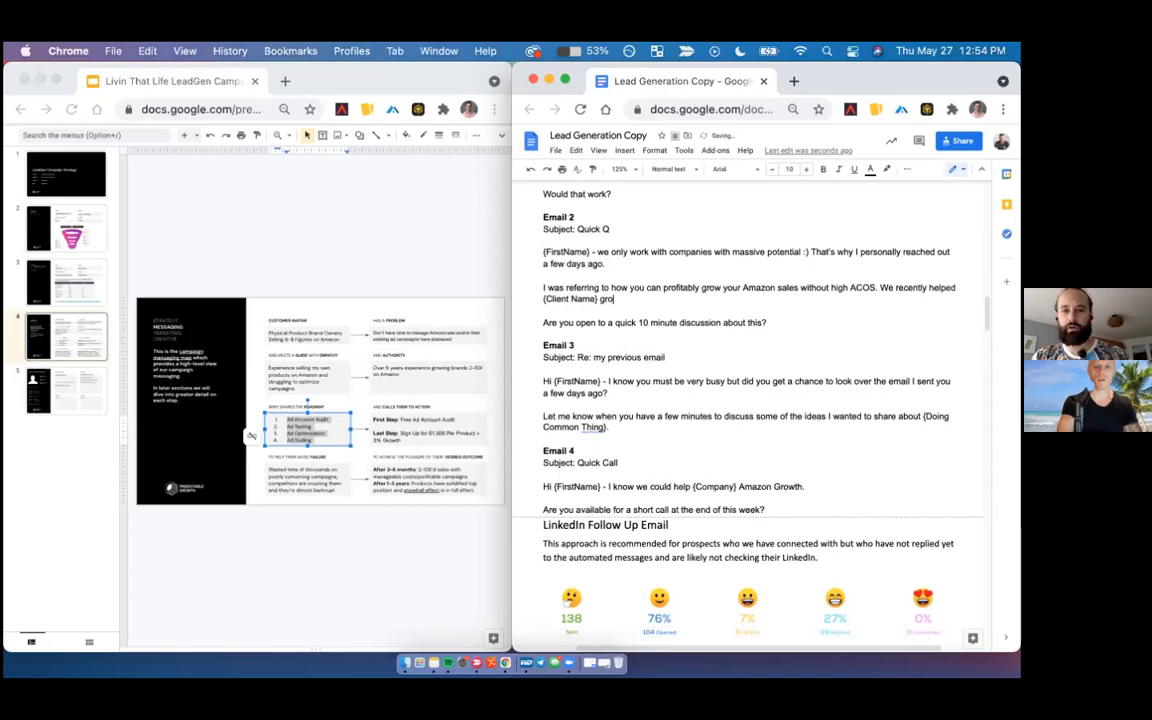
text(w their store)
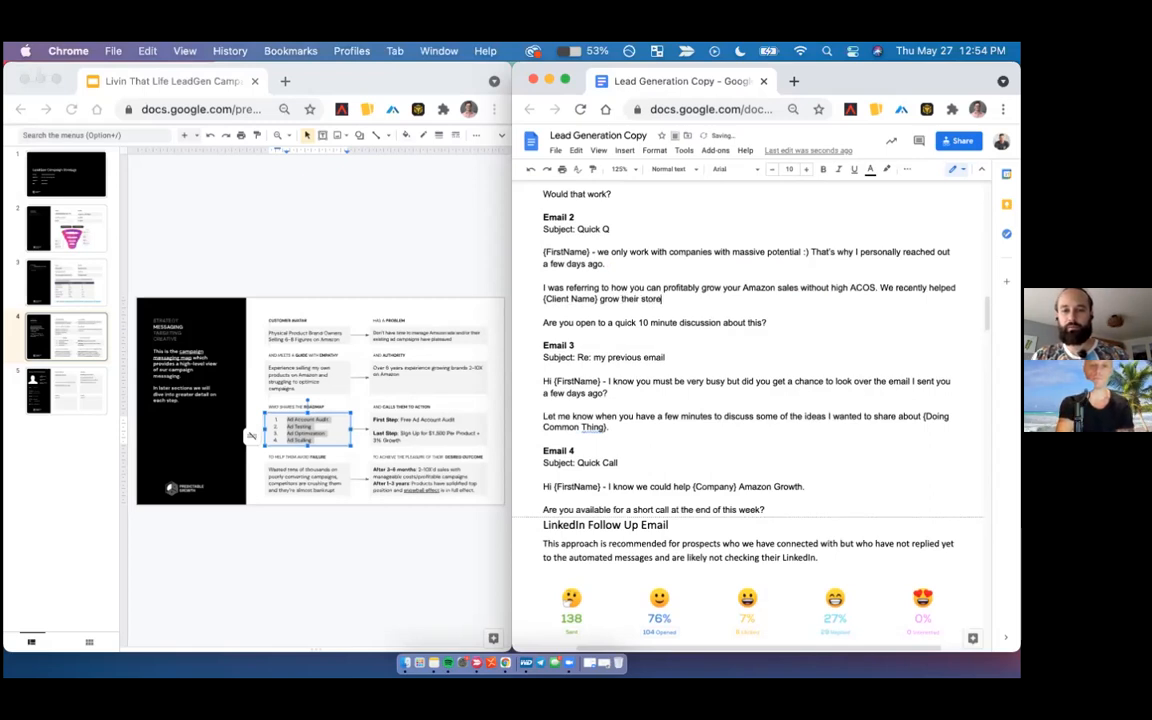
text( by {XX)
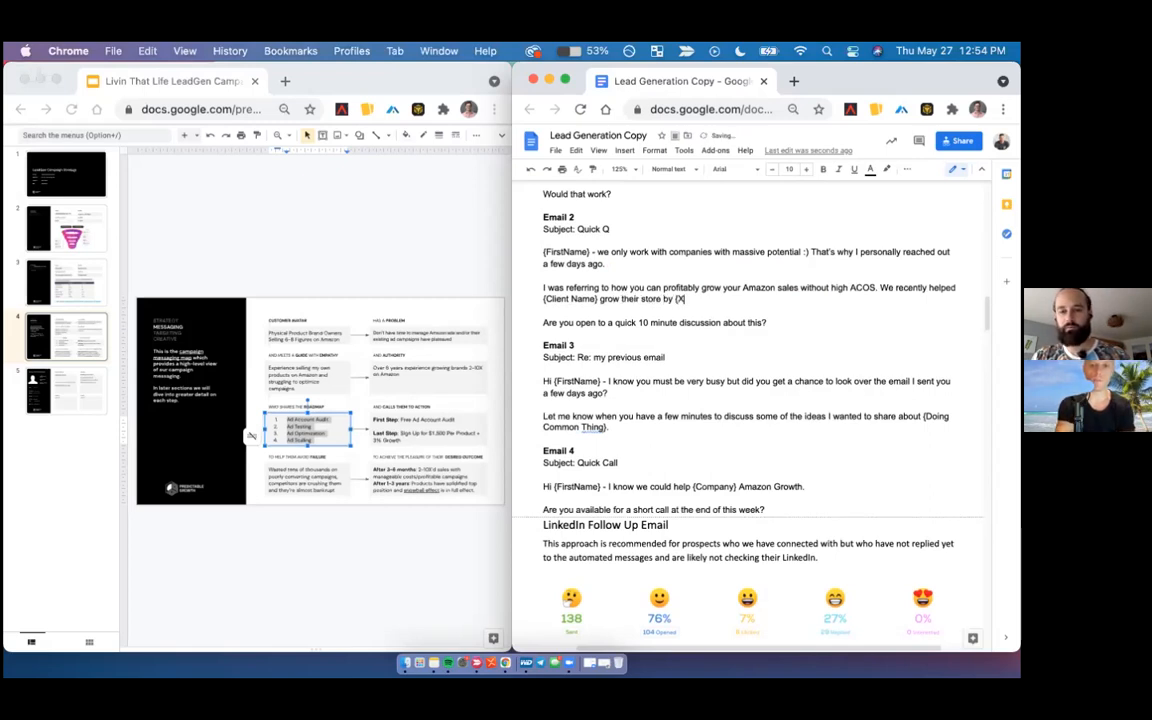
text(} in {timeframe})
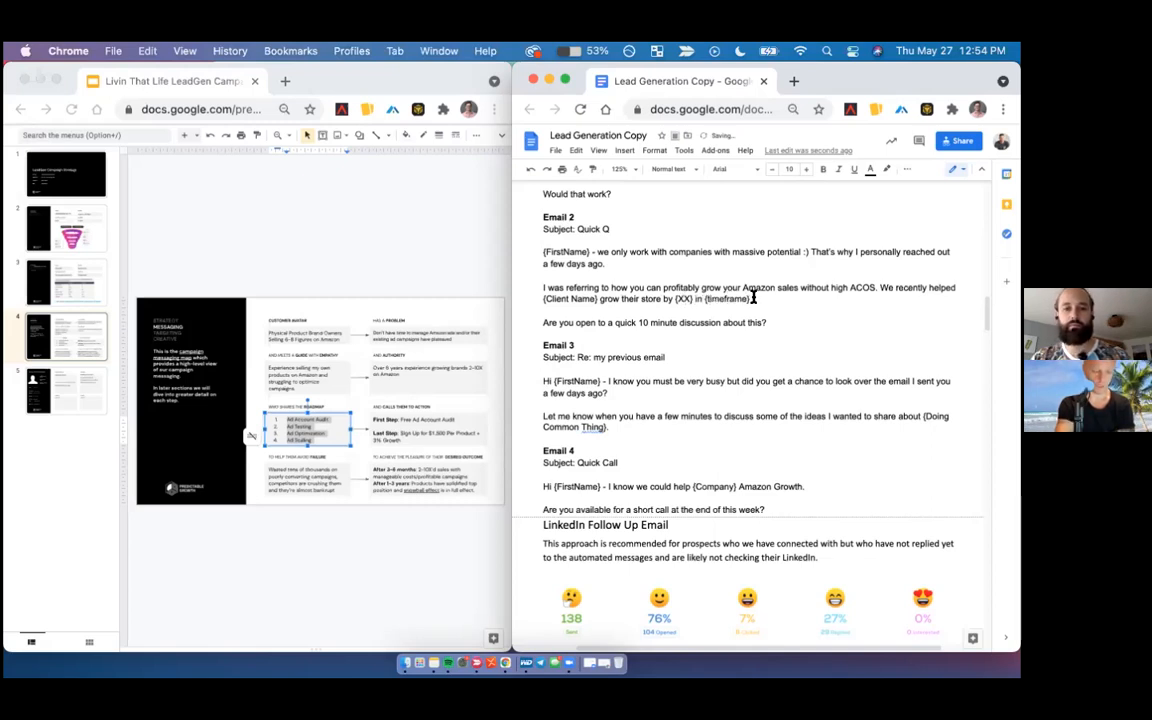
- Replace "their store by {XX} in {timeframe}" in Email 2's case-study sentence with "from 0 to $500K per month in 4 months."
shift+click(527, 298)
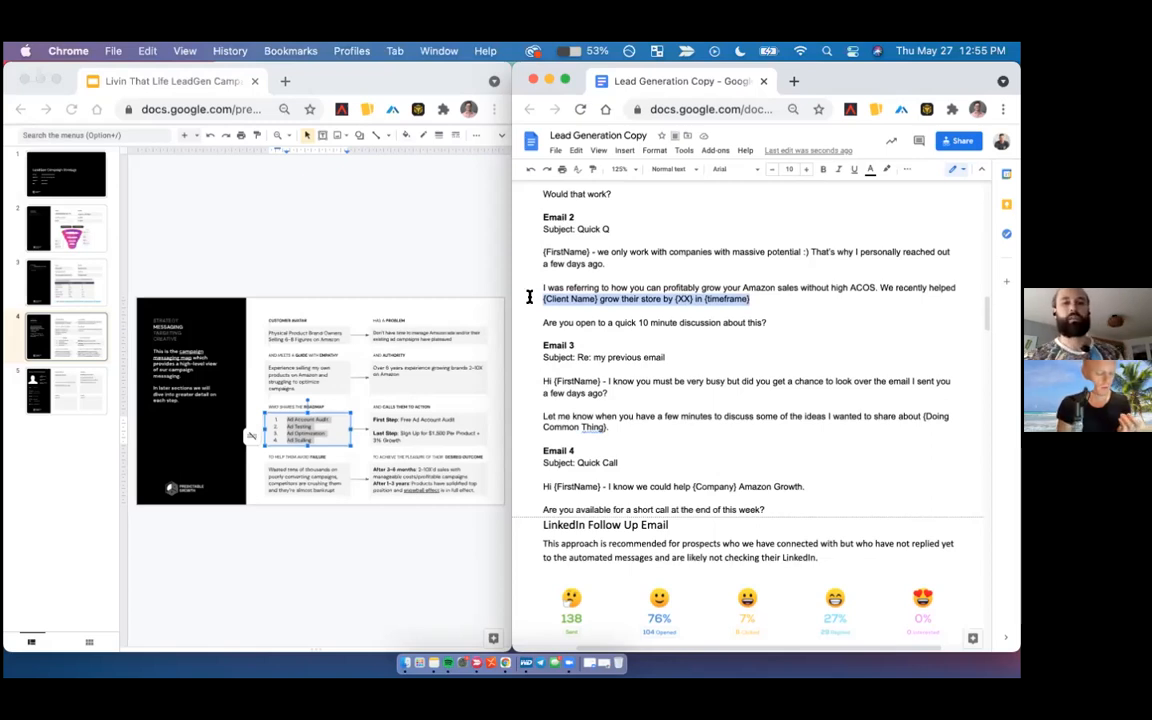
drag(530, 296, 622, 296)
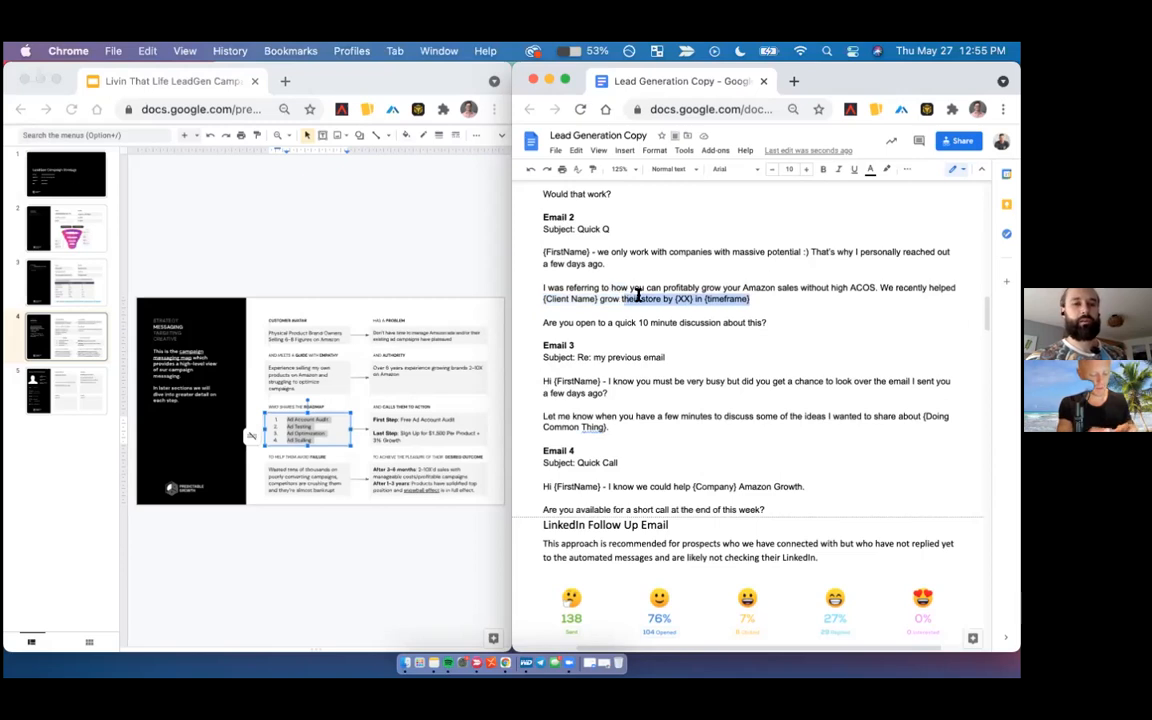
text(fro)
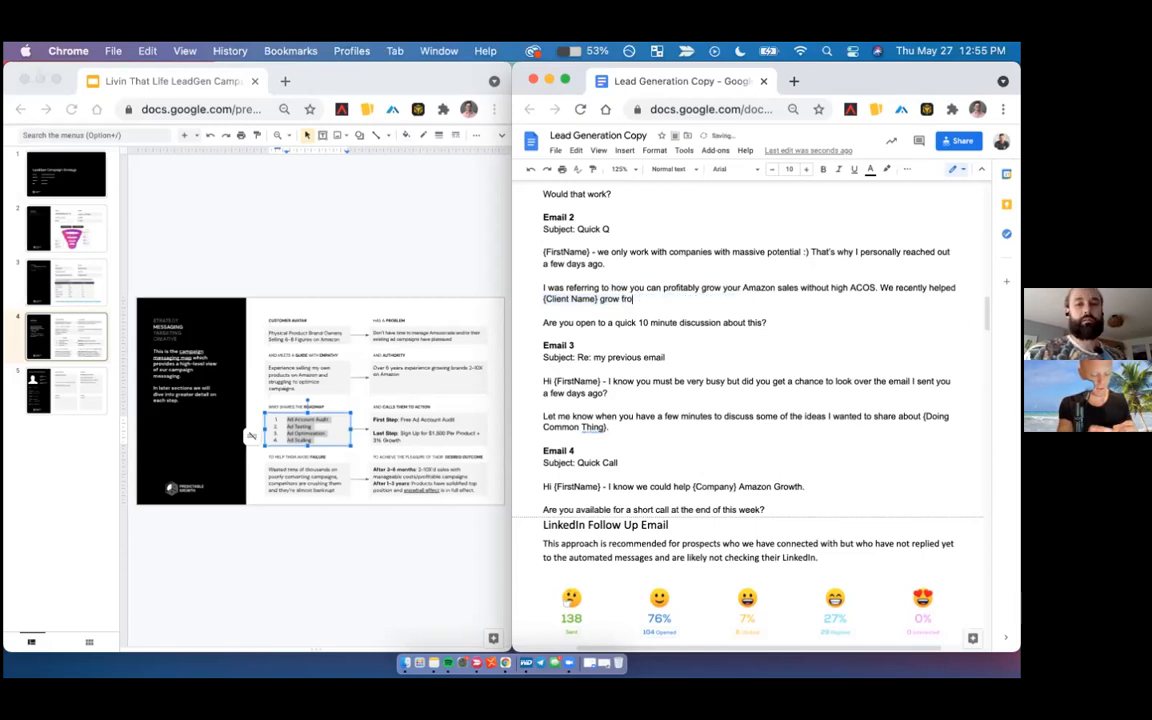
text(m 0 to $500)
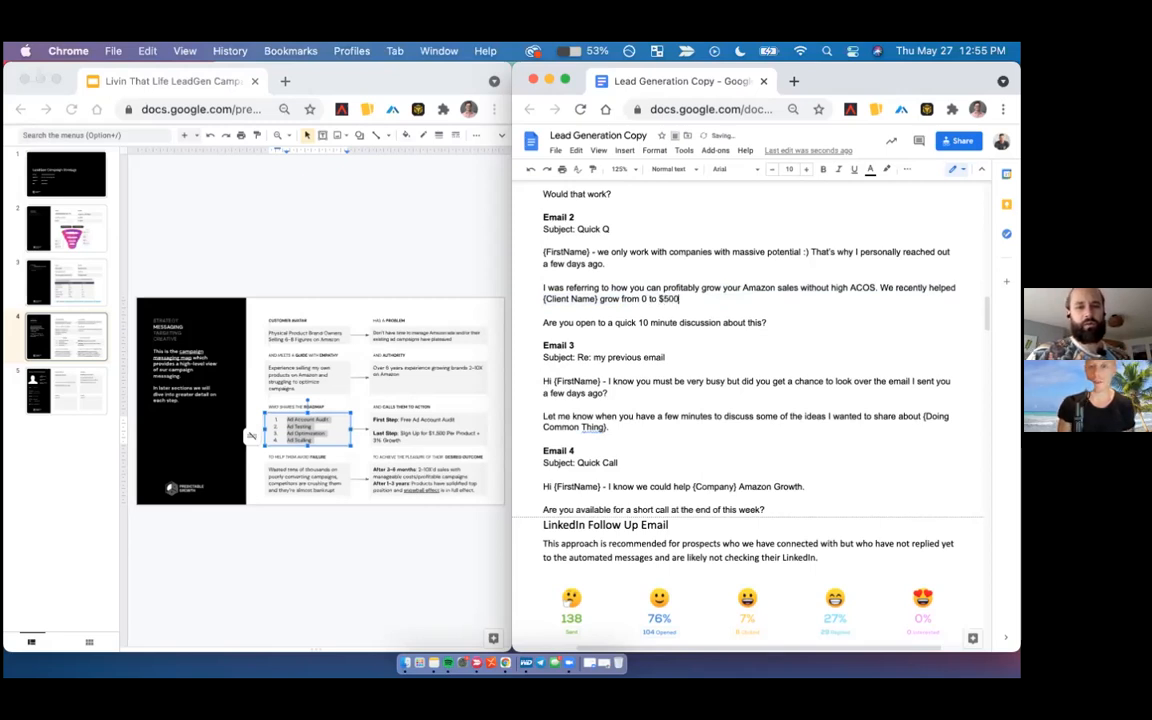
text(K per month)
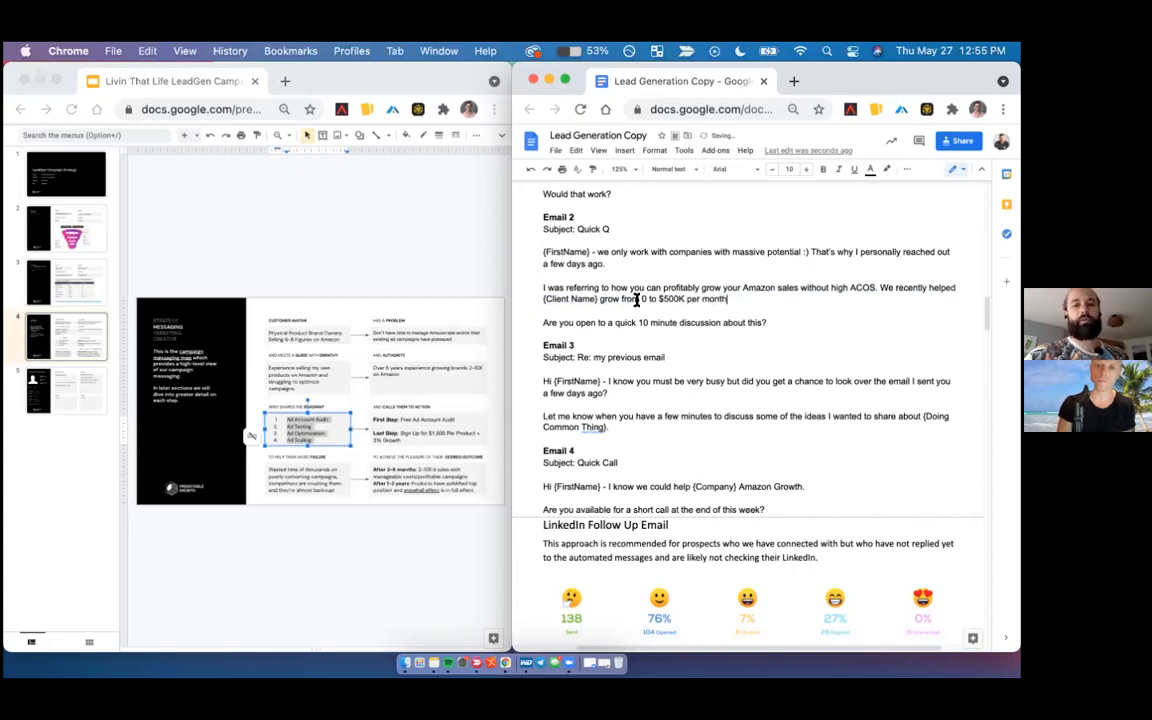
text( in 4)
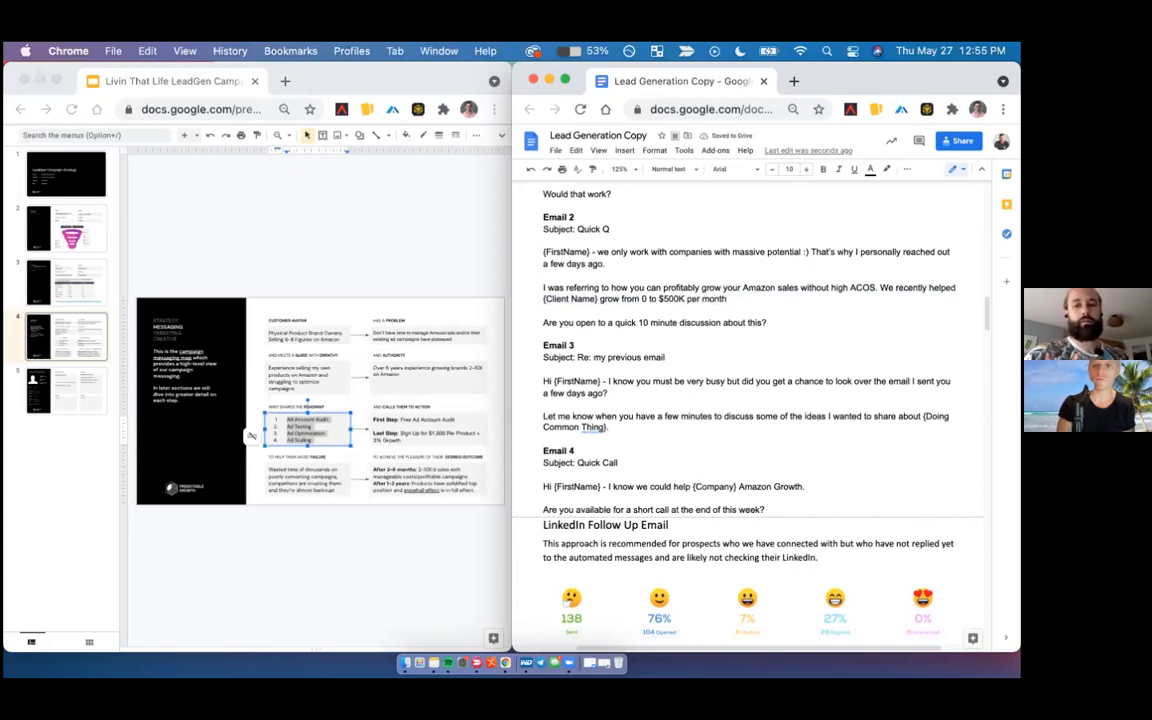
text( months)
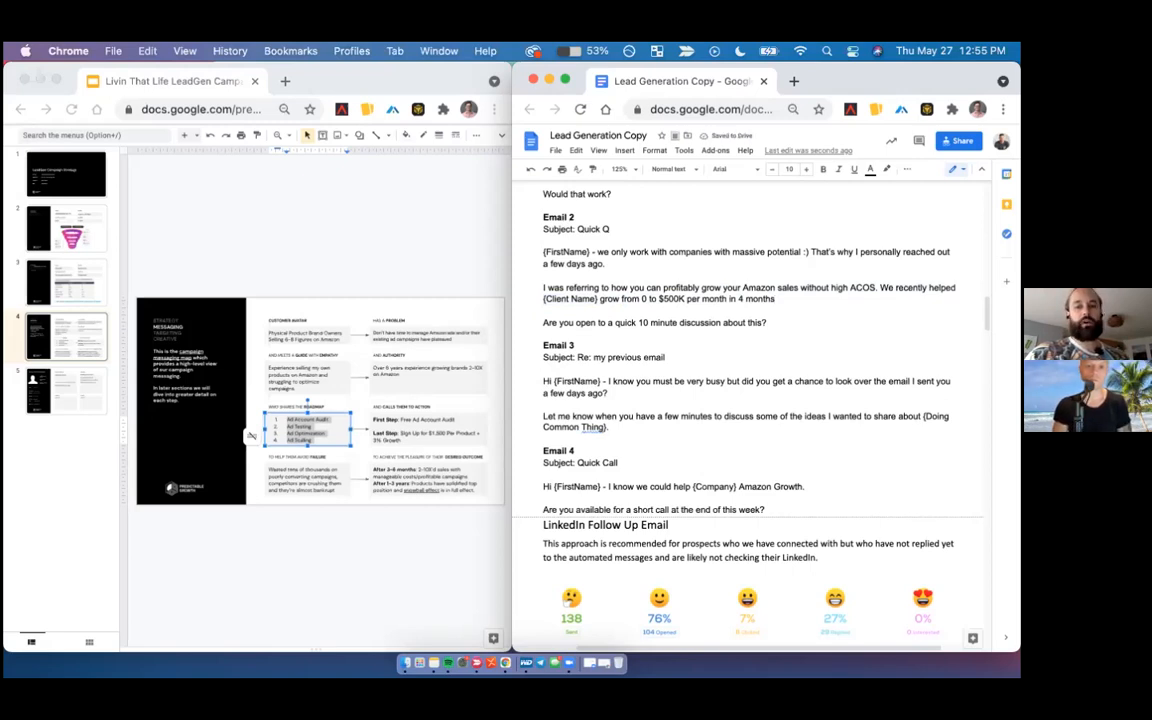
text(.)
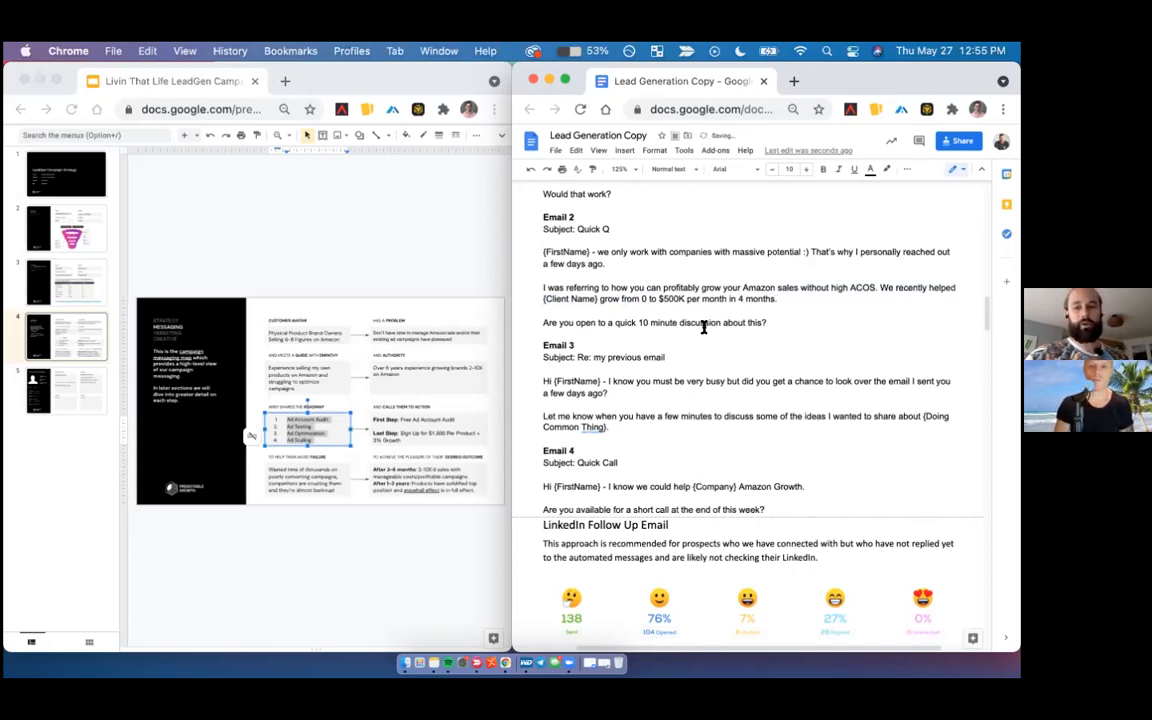
- Replace the {Doing Common Thing} placeholder in Email 3 with "profitable growing your Amazon sales."
scroll(704, 327, down, 1)
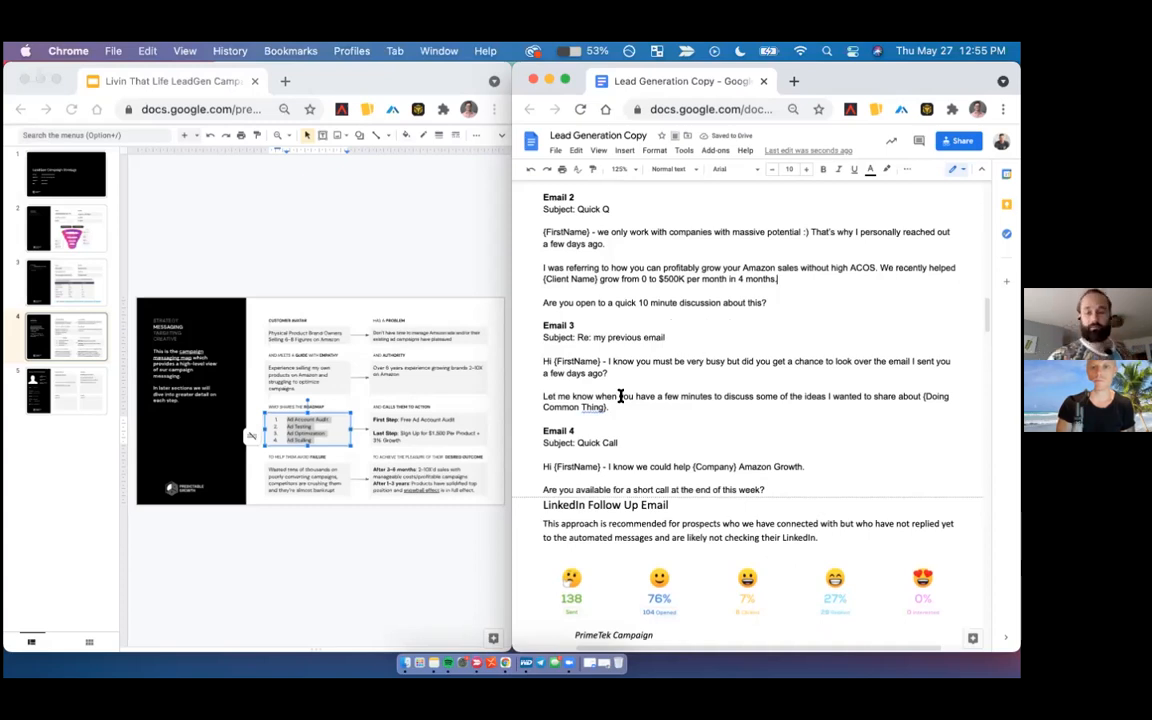
scroll(608, 402, down, 1)
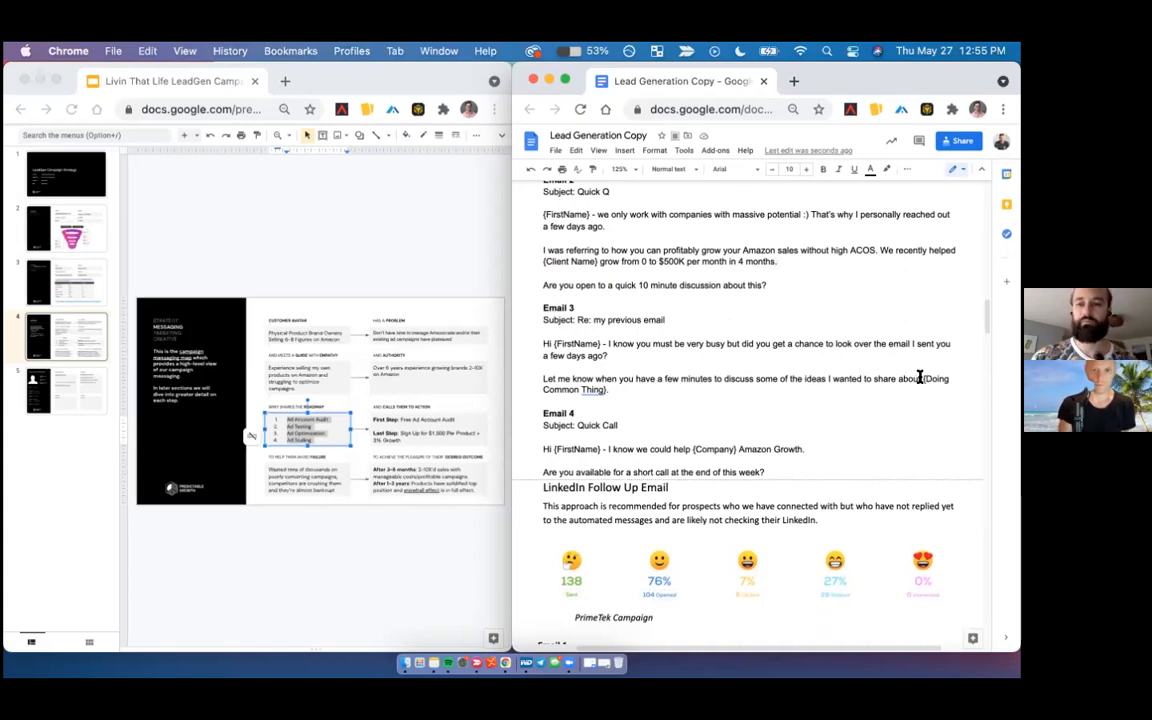
drag(921, 379, 914, 393)
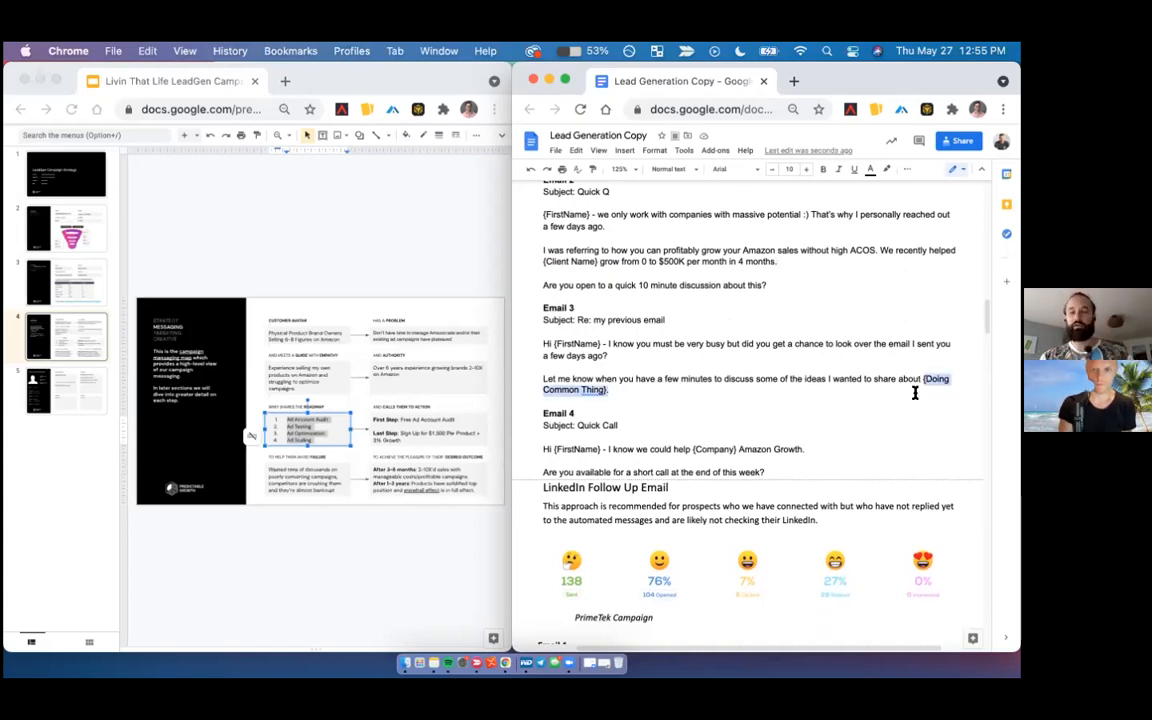
text(p)
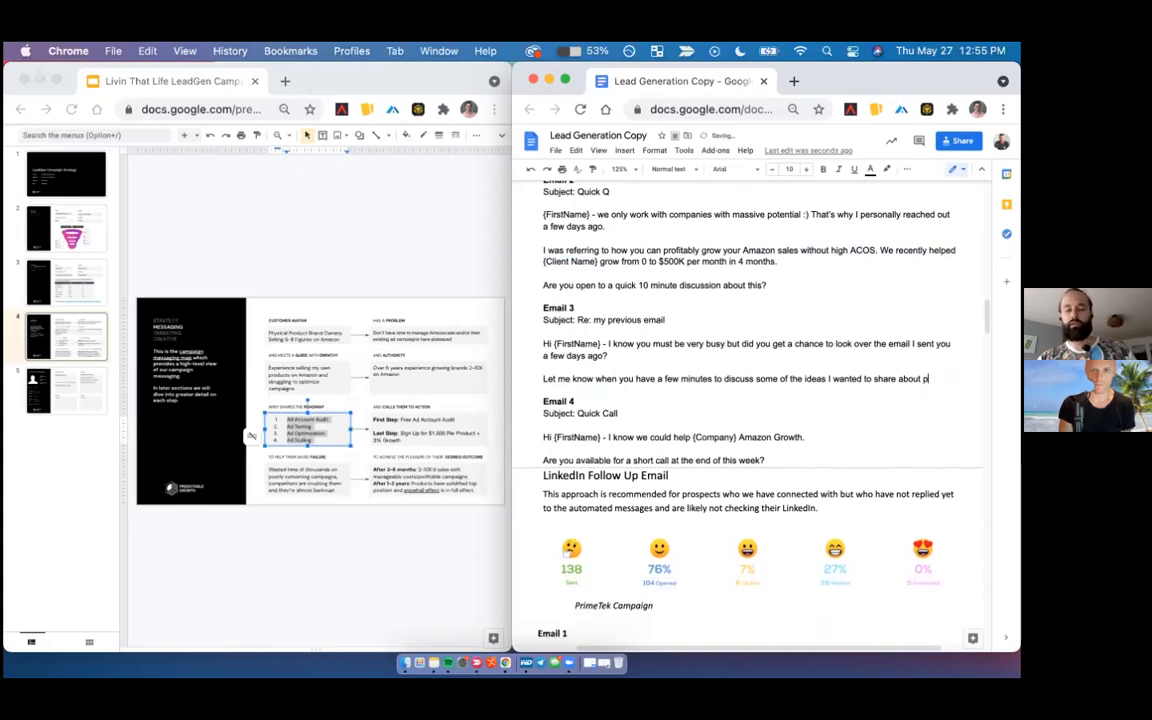
text(rofitable)
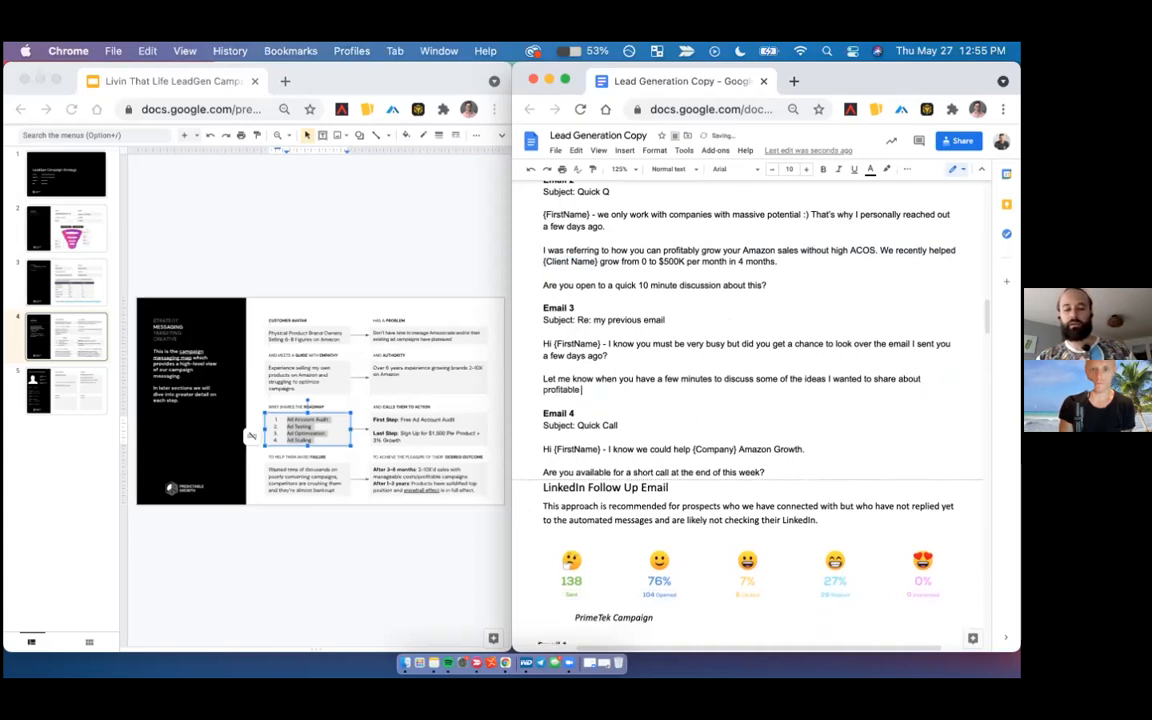
text( growing your Amazon sales.)
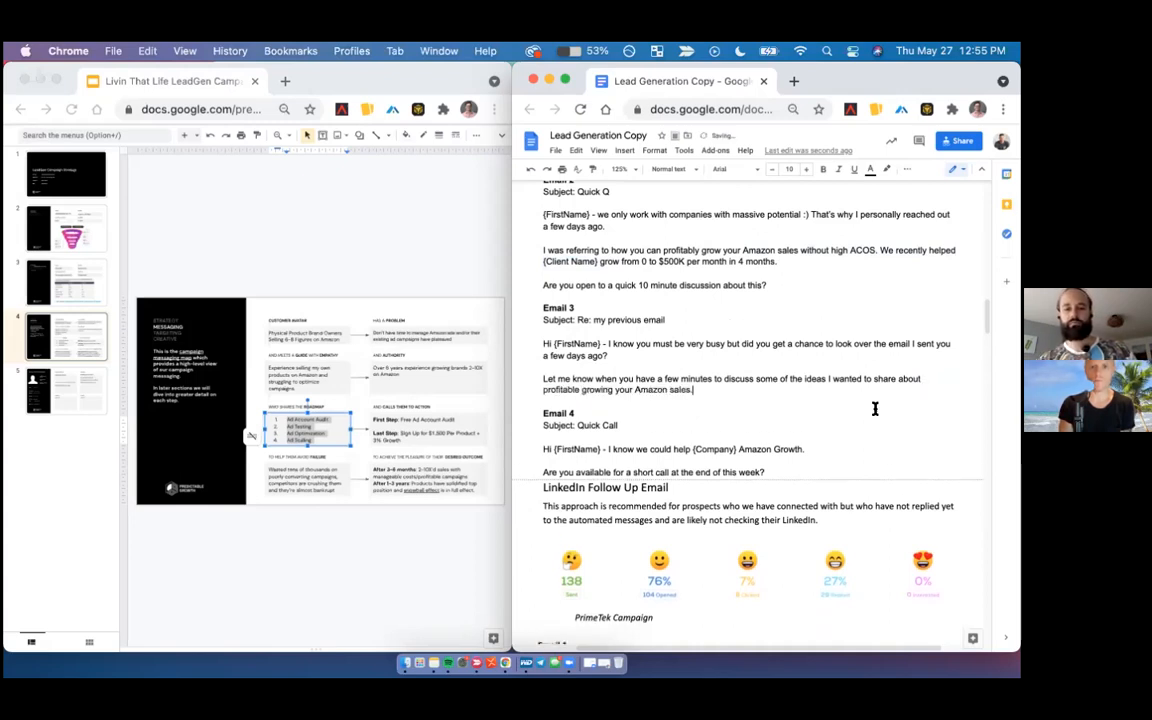
- Reword Email 4's opening sentence to end with "I know we could help {Company} profitably grow on Amazon."
scroll(875, 408, down, 2)
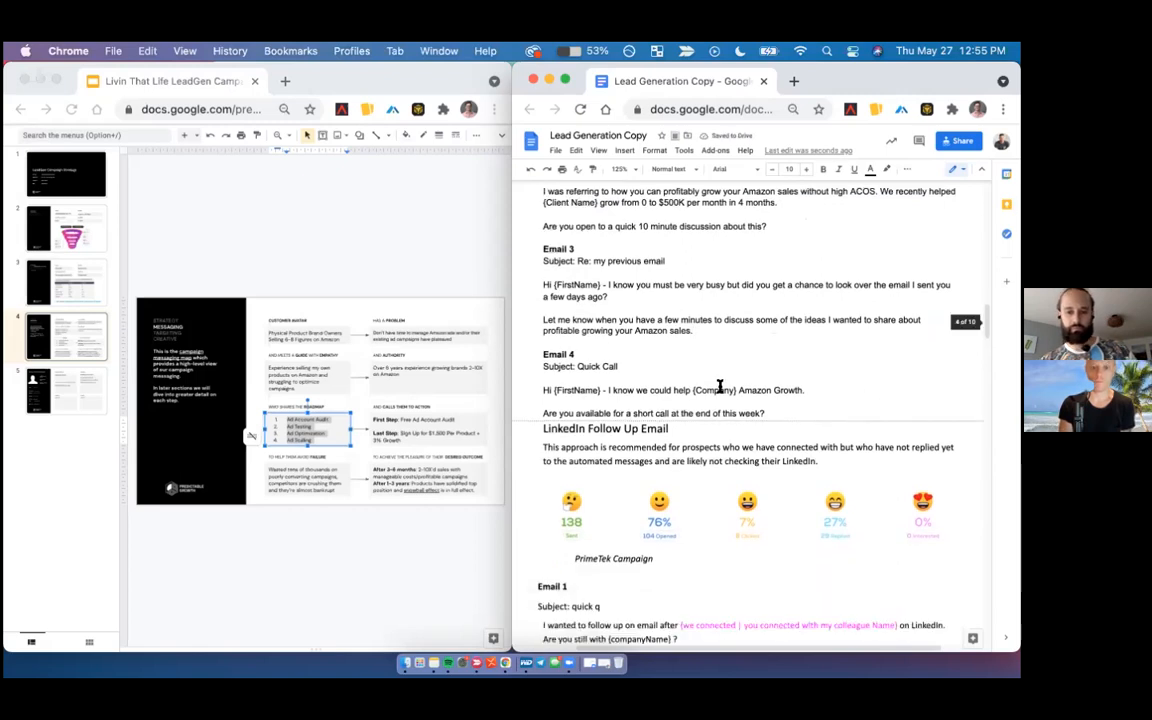
click(737, 390)
text(inc)
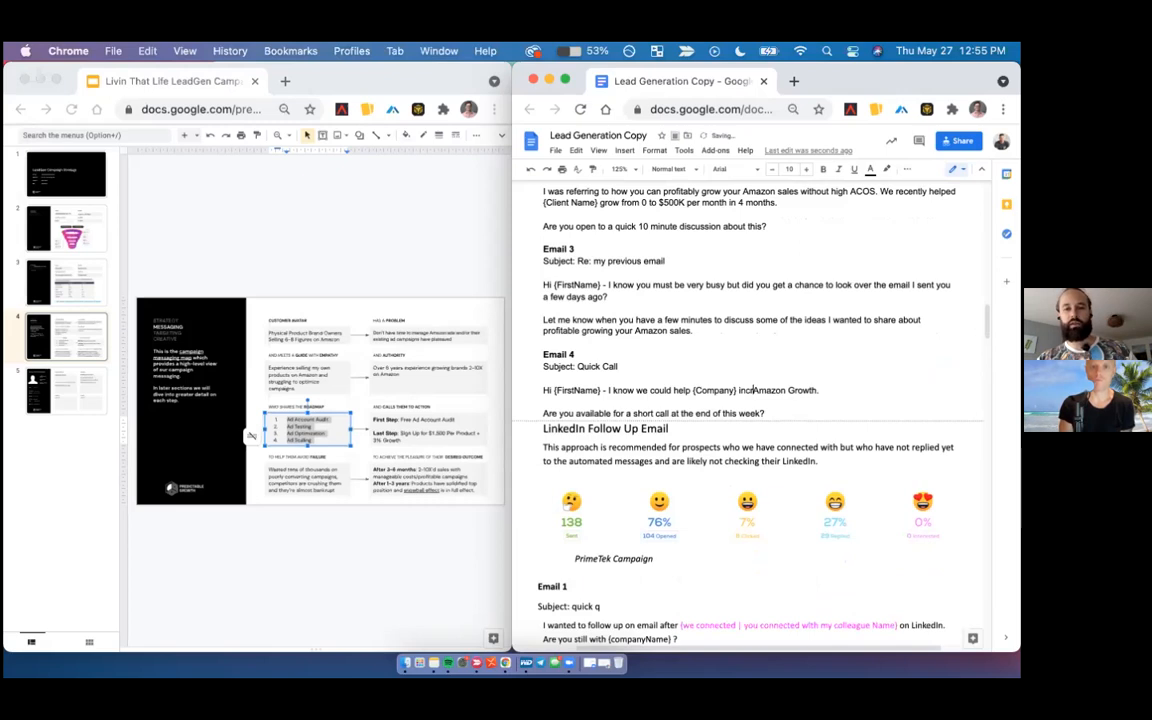
text(rease)
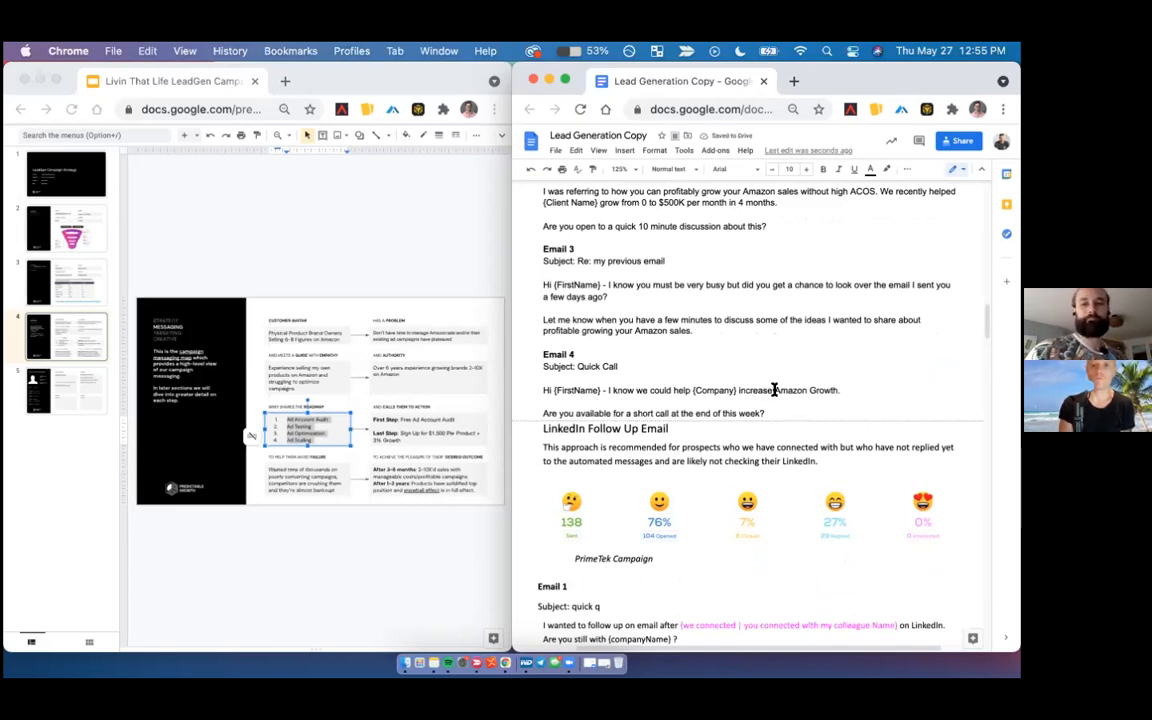
drag(774, 390, 739, 390)
text(profitably)
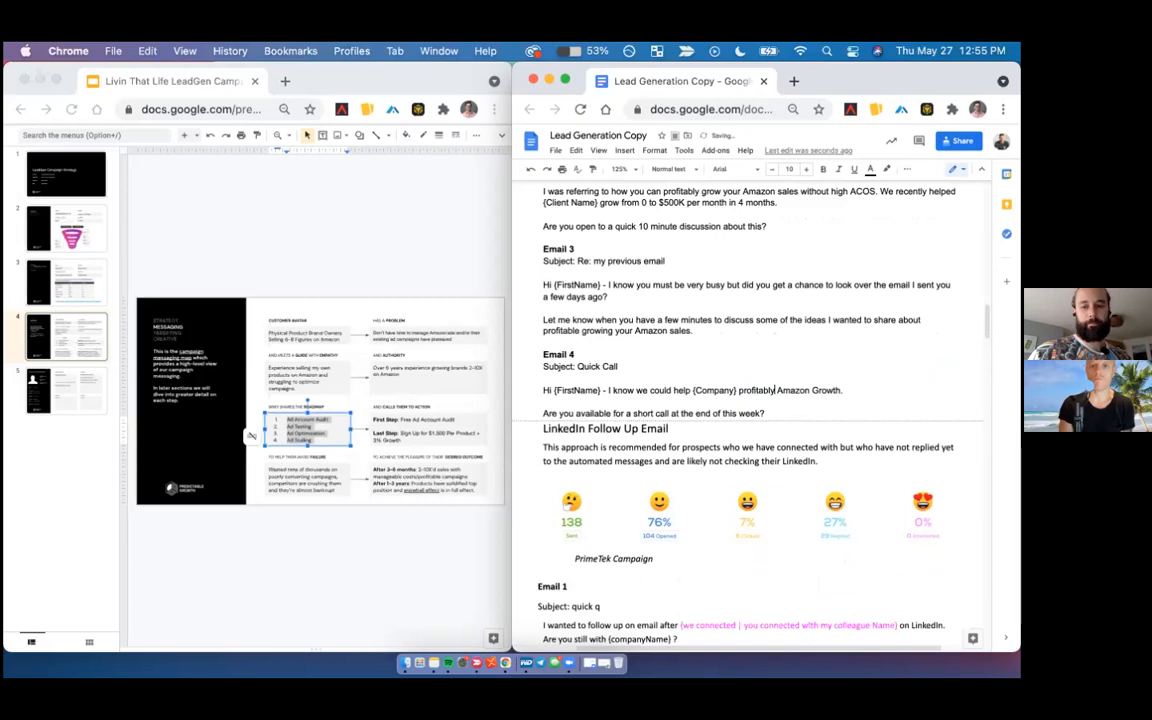
text( in)
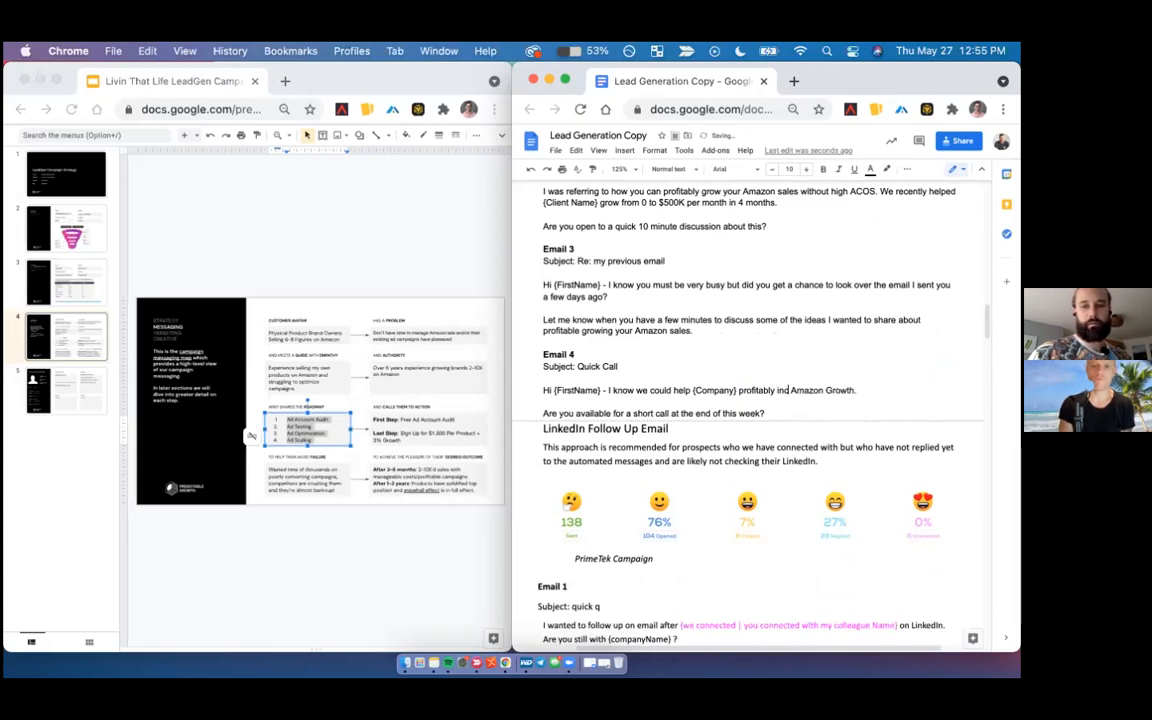
key(BackSpace)
key(BackSpace)
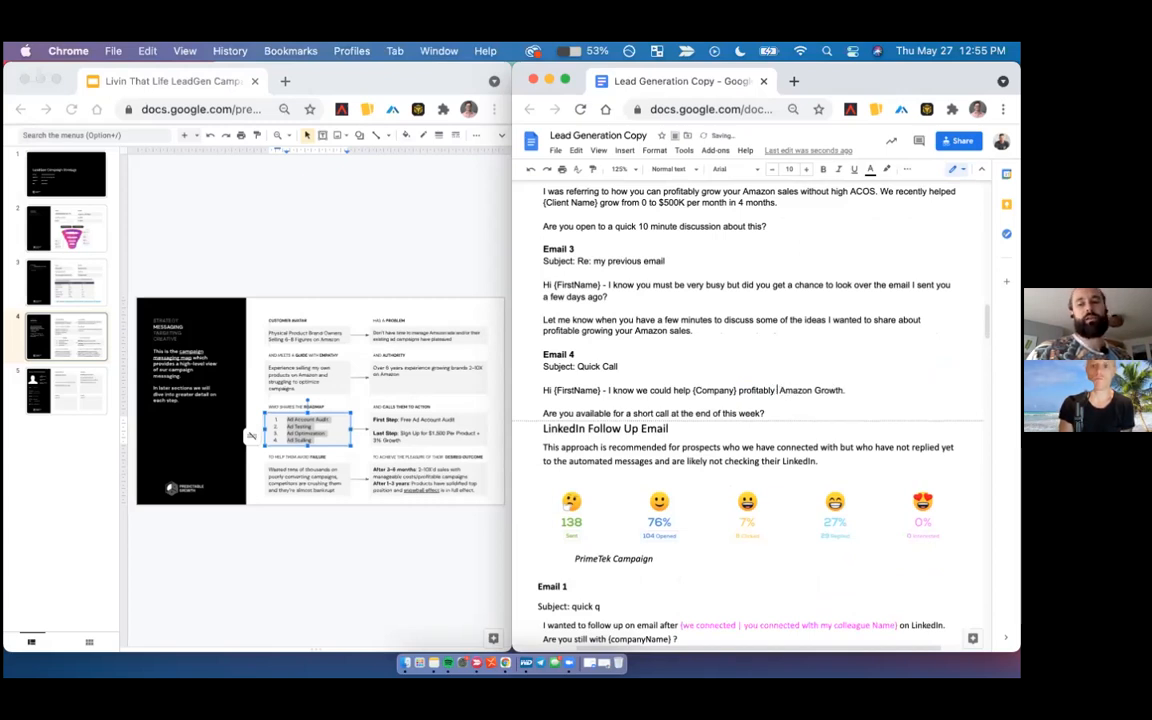
text(grow on)
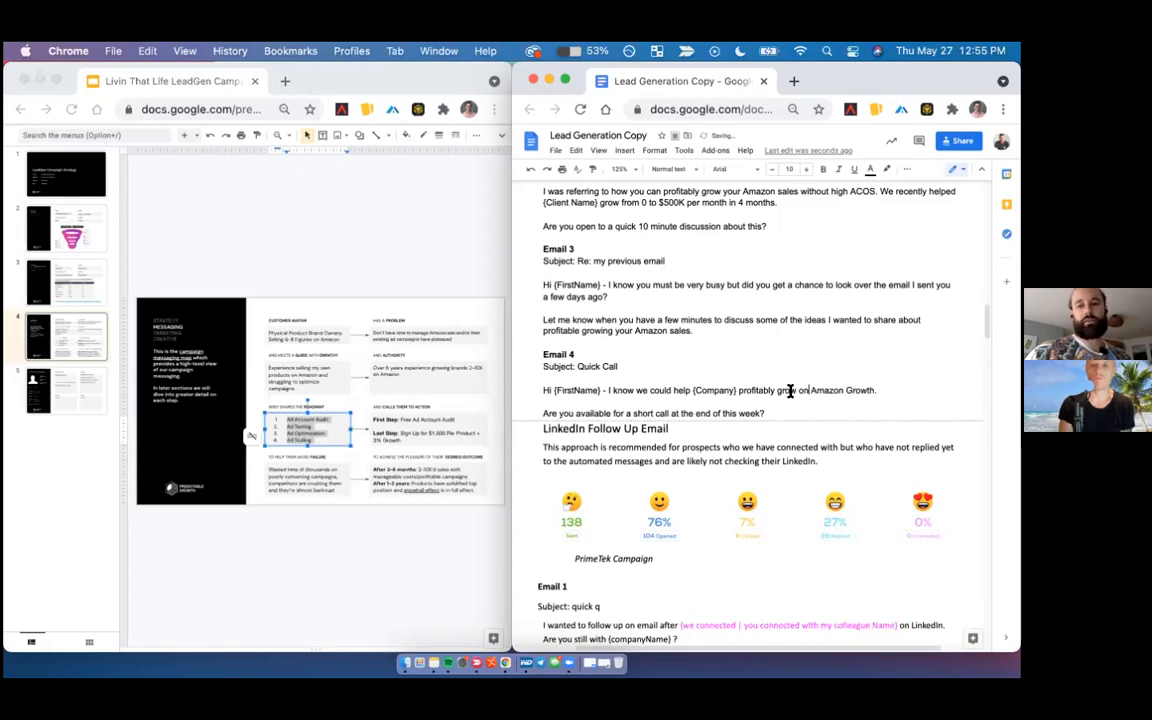
double_click(857, 390)
key(BackSpace)
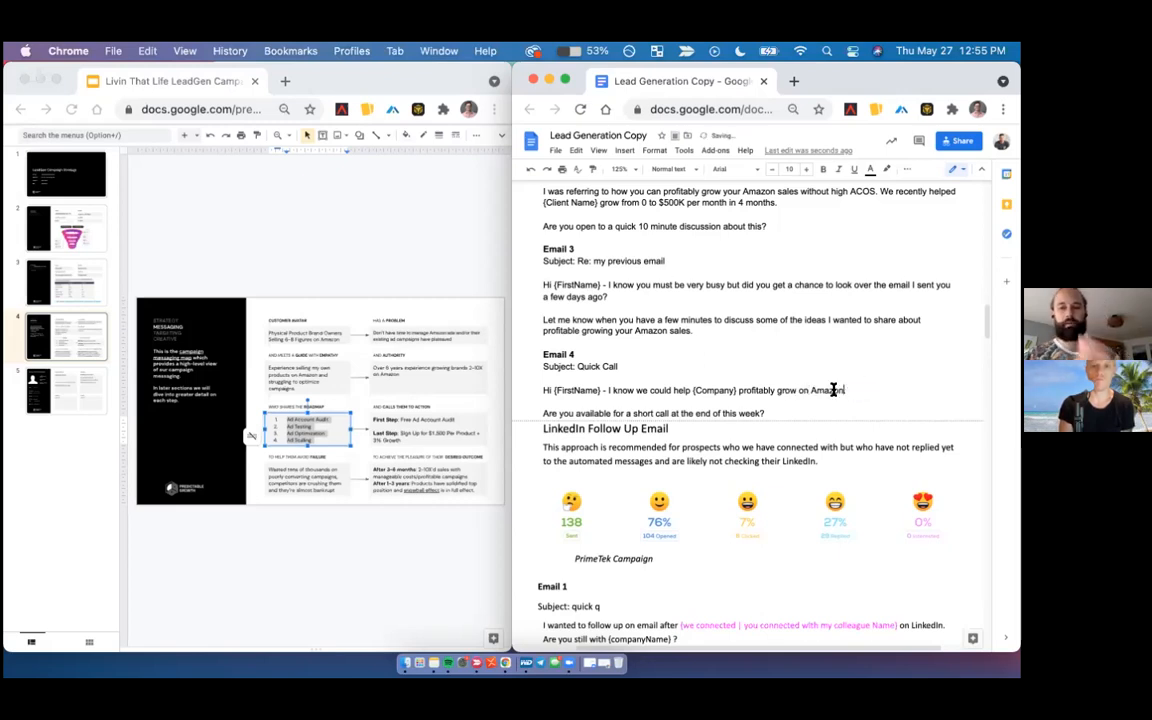
- Add a blank line after Email 4's closing question and place the cursor before the LinkedIn Follow Up Email heading
click(767, 413)
key(Return)
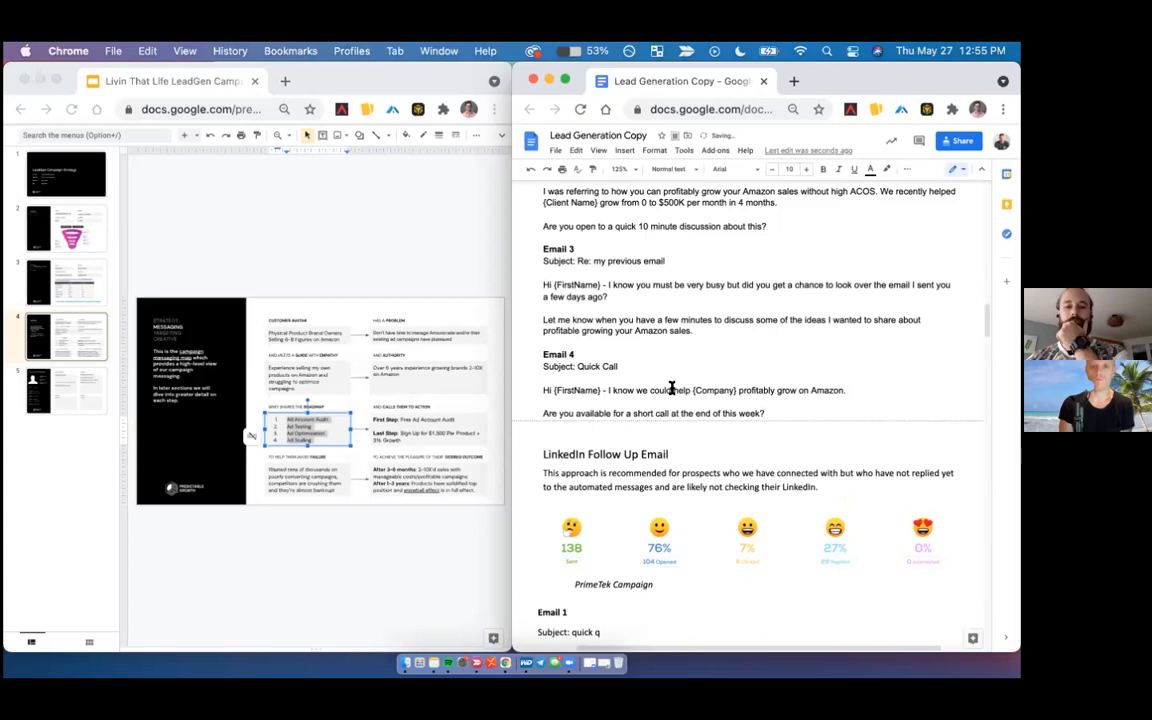
scroll(671, 388, up, 5)
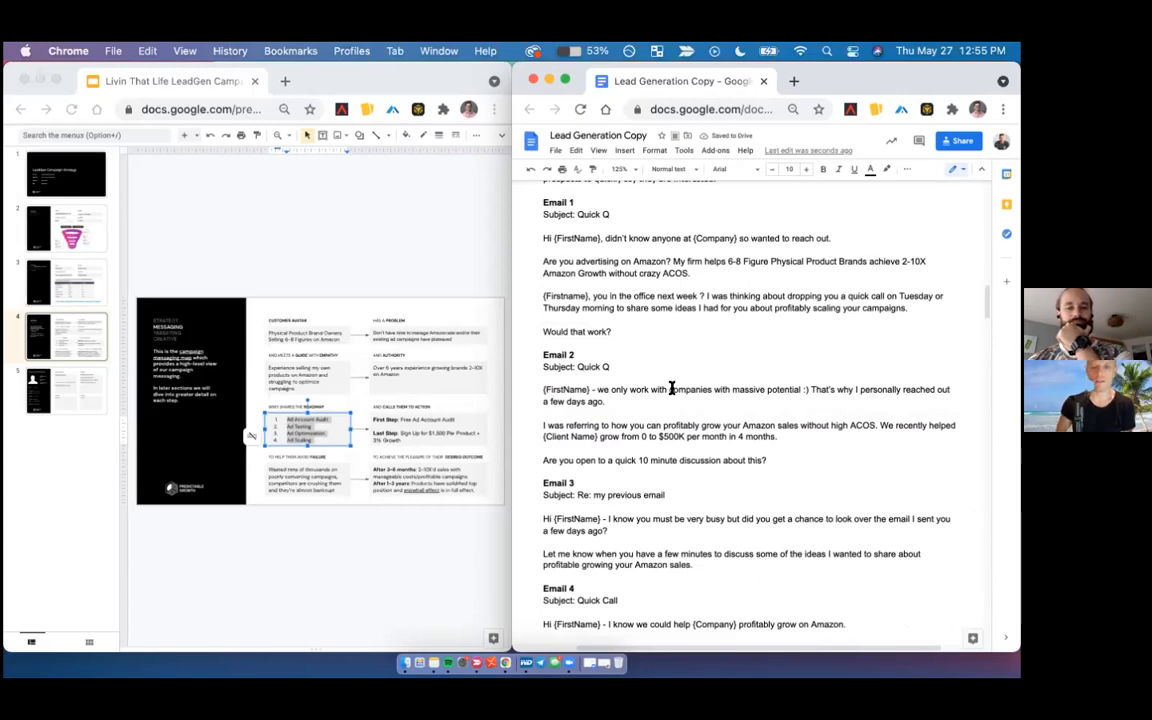
scroll(671, 388, down, 4)
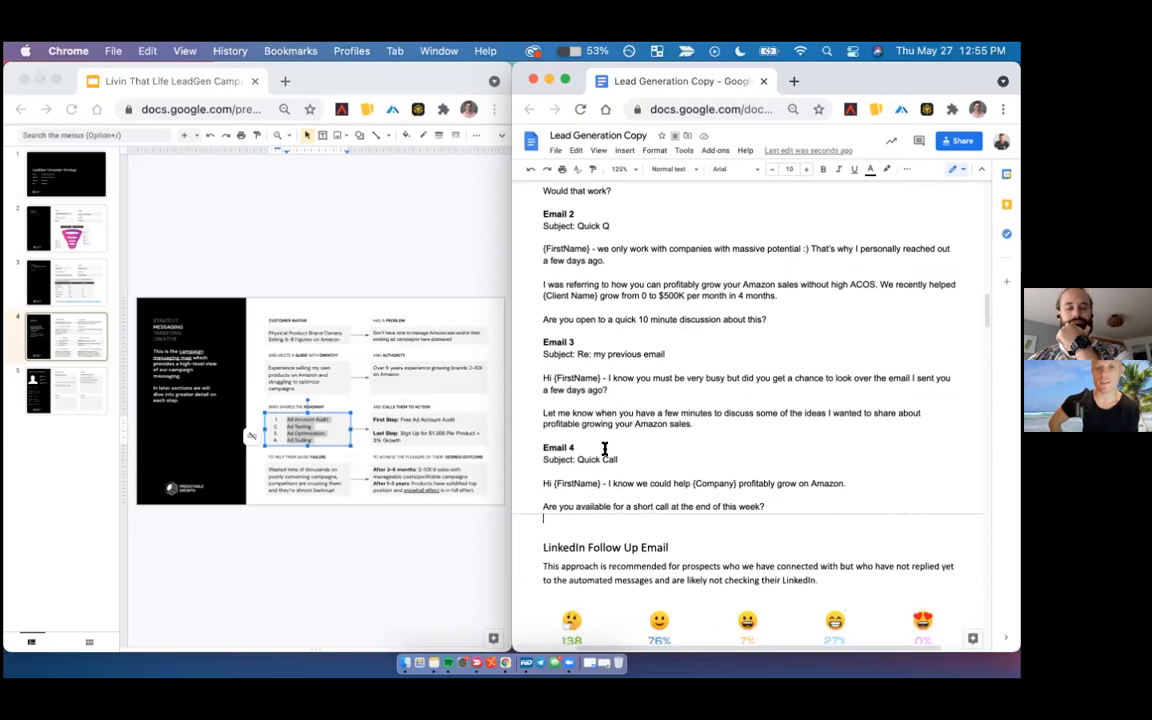
click(533, 489)
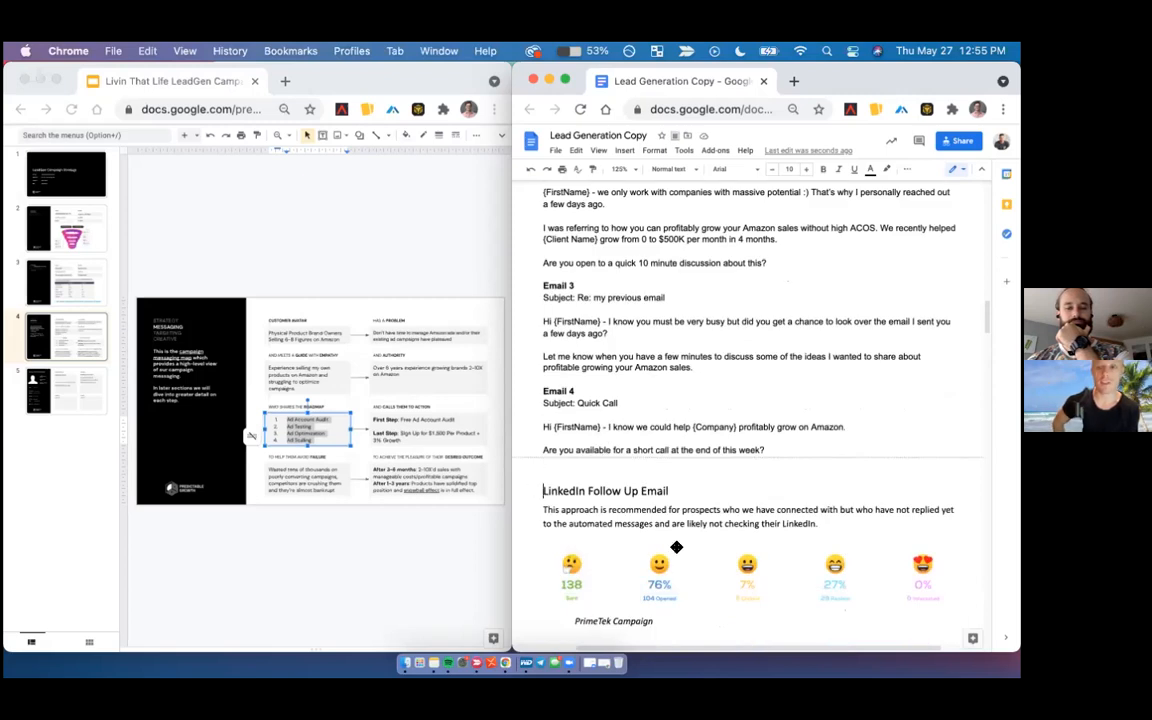
- Delete the whole LinkedIn Follow Up Email section, from its heading through Email 3, leaving The Dream 100 Approach directly after Email 4
drag(675, 546, 658, 445)
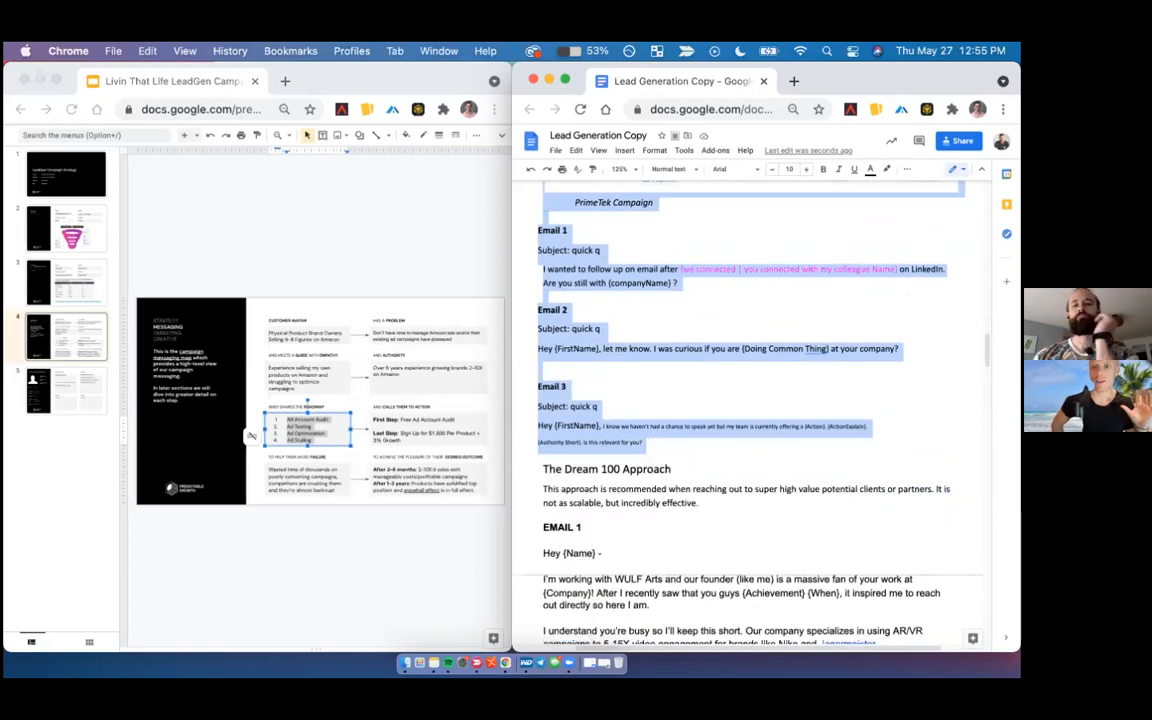
key(BackSpace)
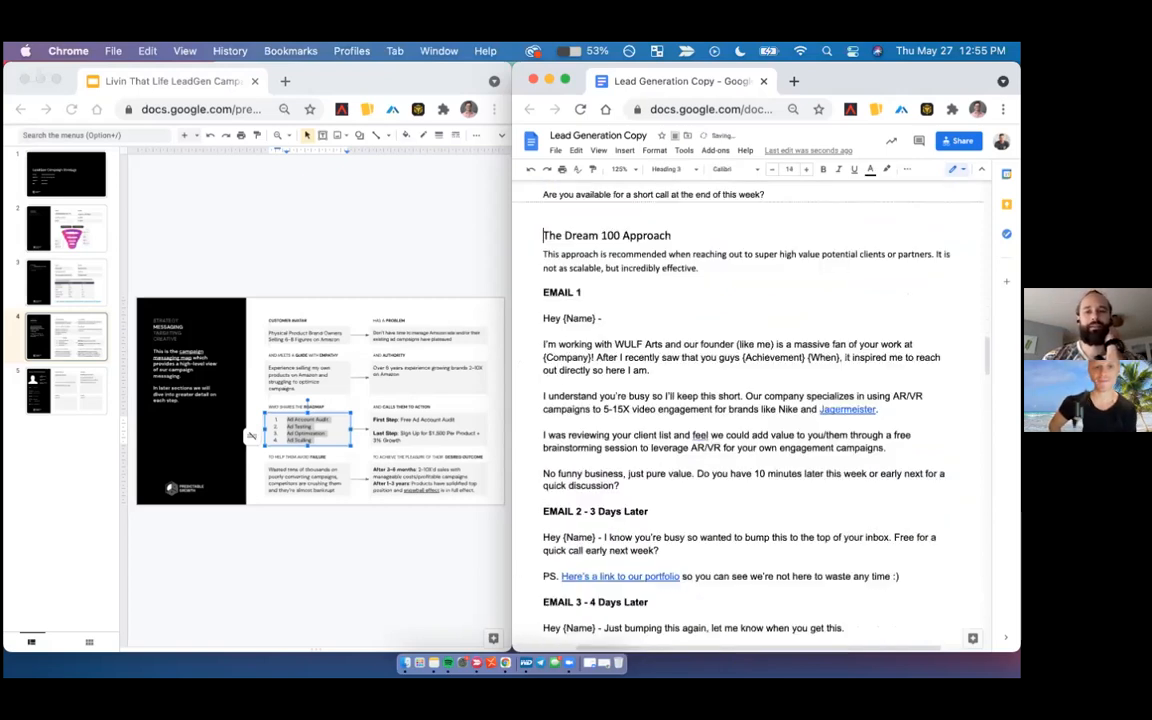
scroll(721, 354, up, 5)
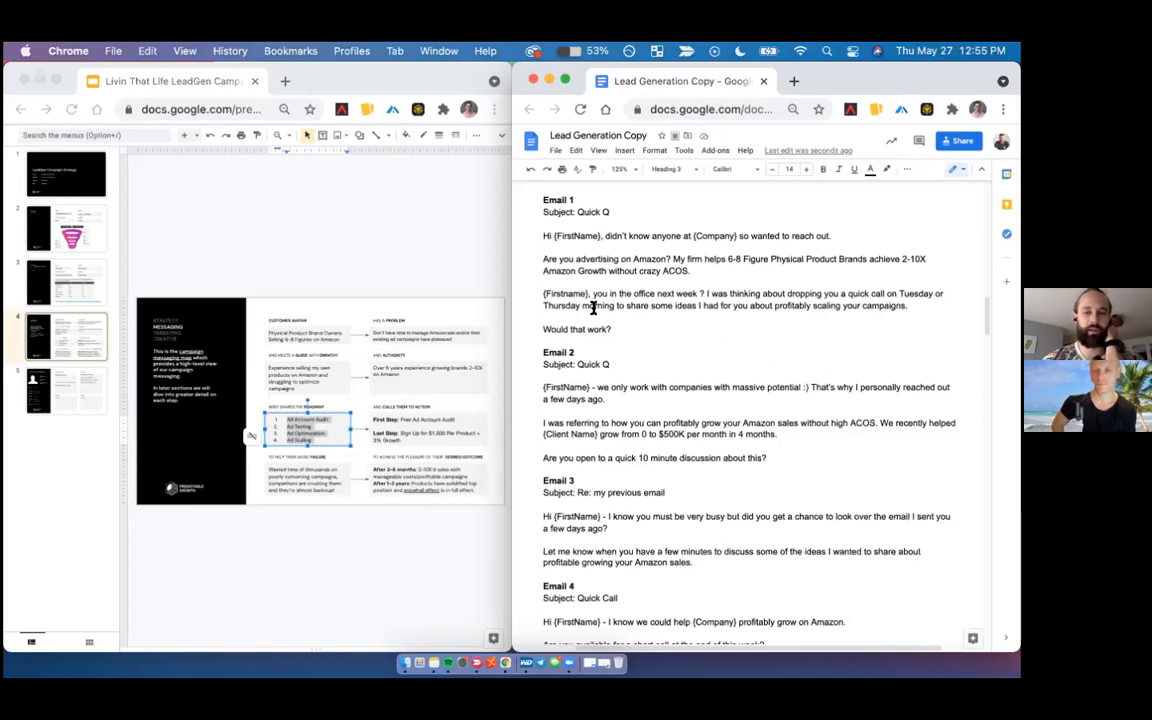
click(536, 294)
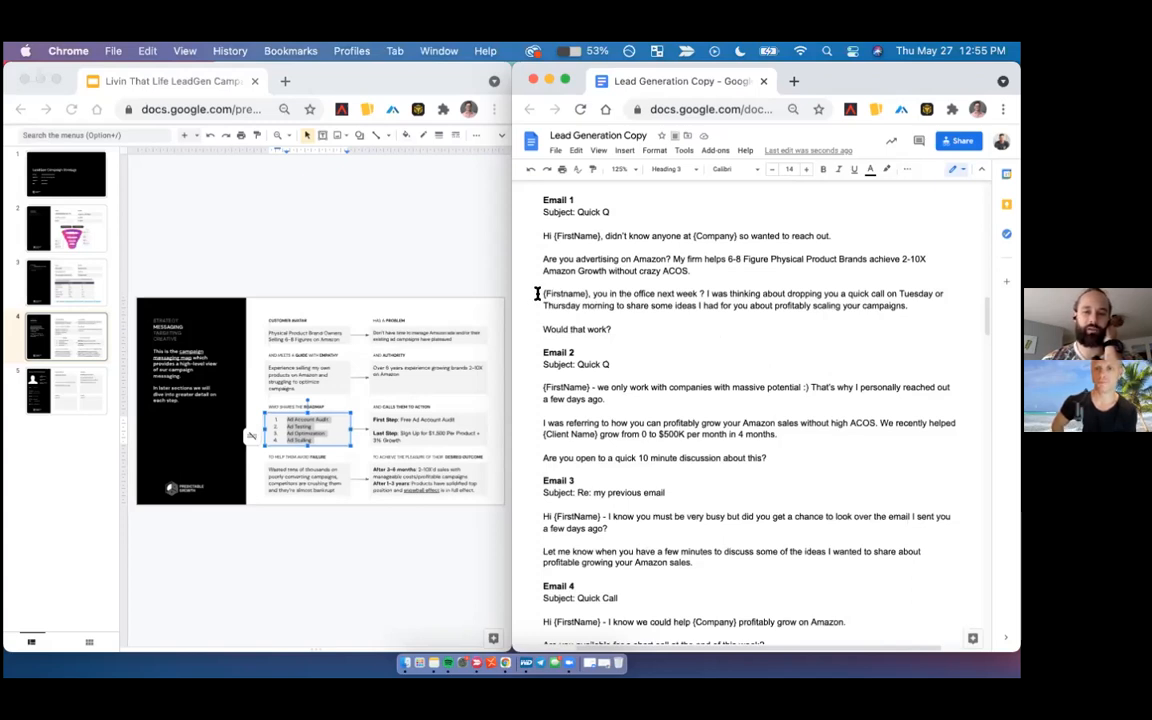
triple_click(536, 294)
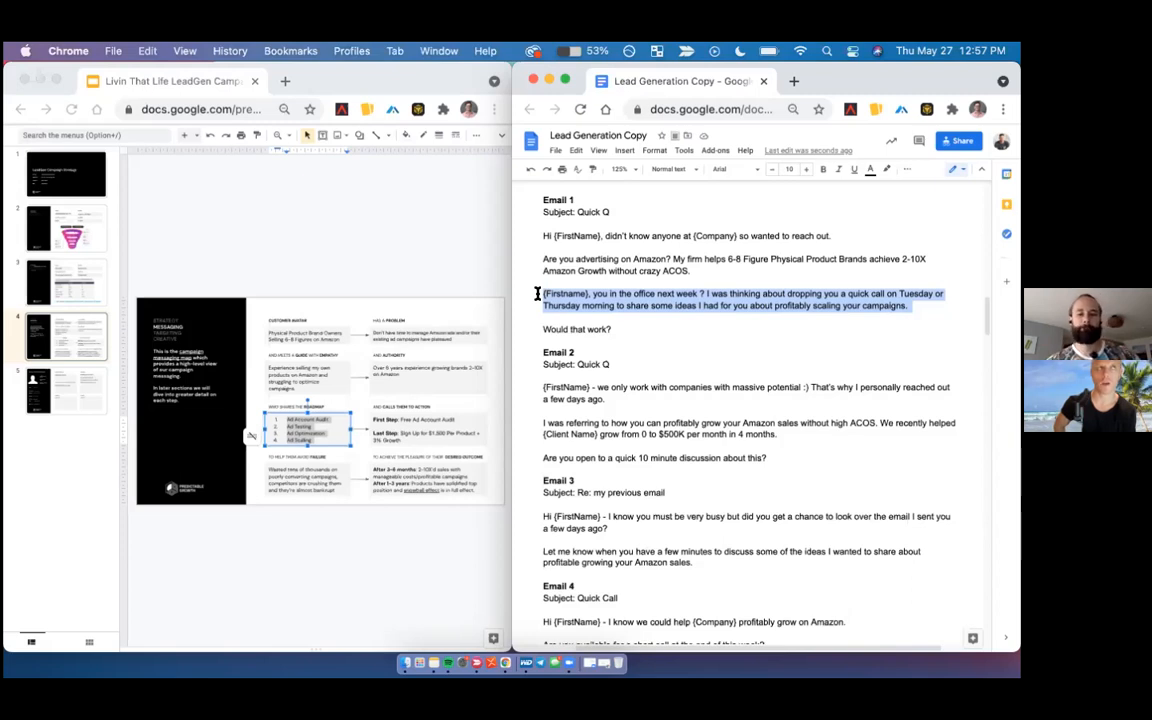
scroll(537, 293, down, 1)
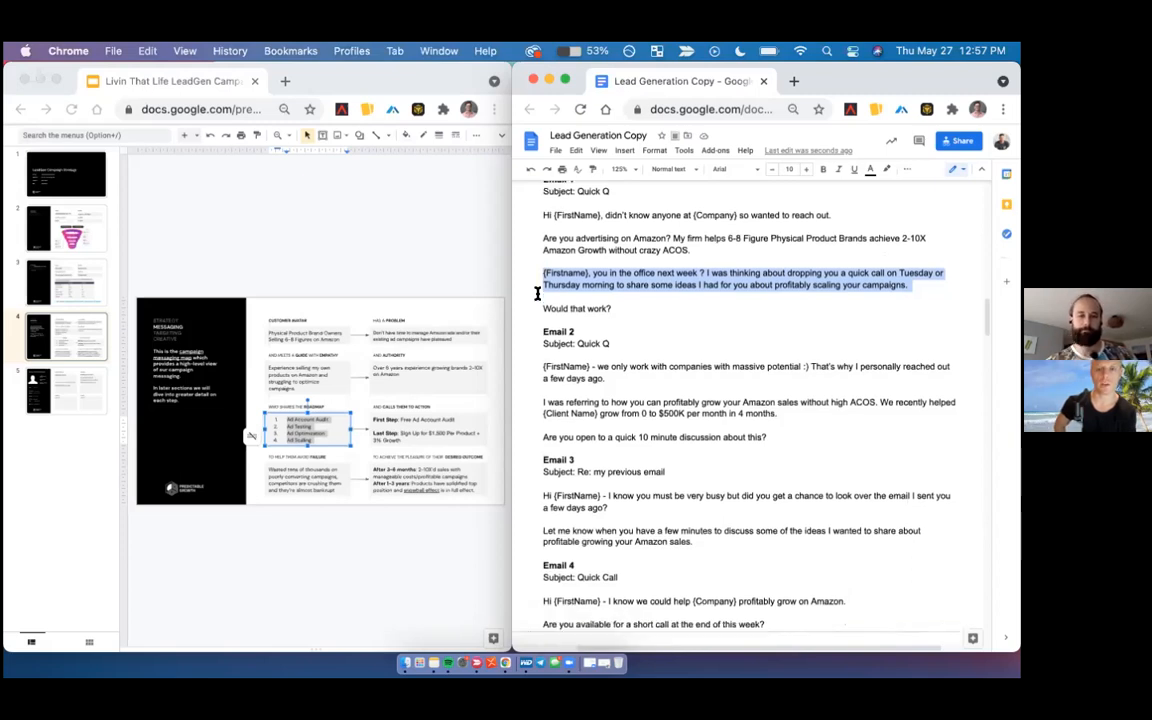
- Rename the document as "Amazing Marketing Co. Lead Generation Copy"
click(549, 136)
text(Amazing Marketing )
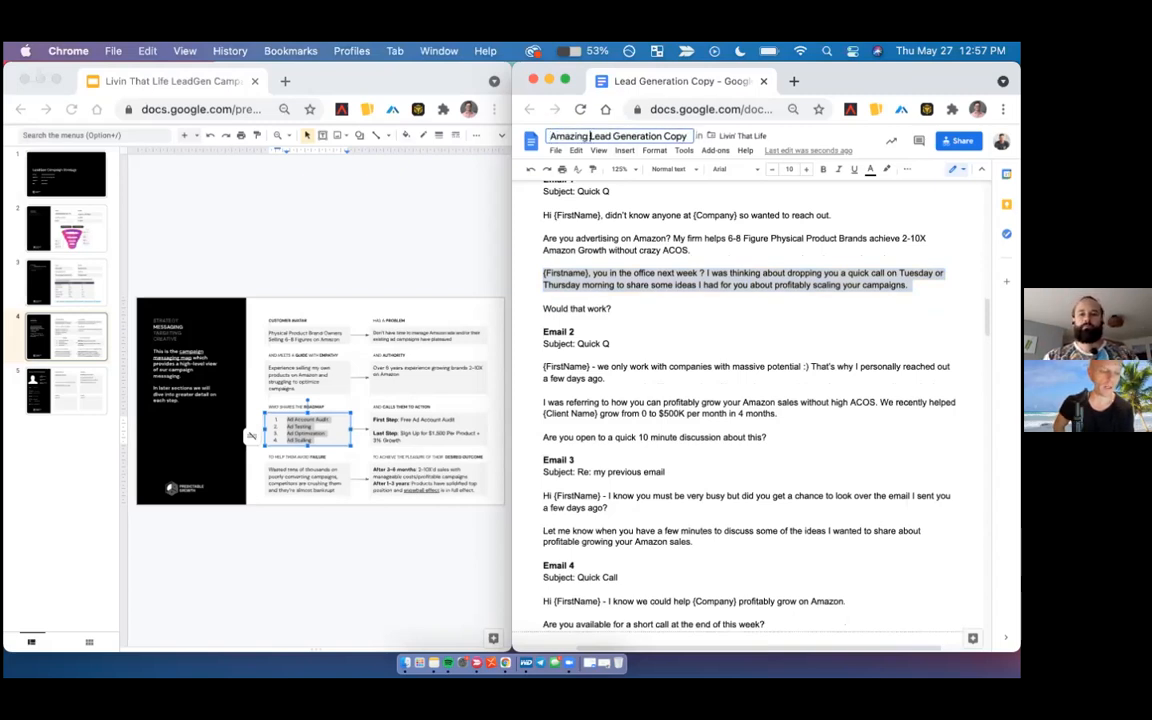
text(Co.)
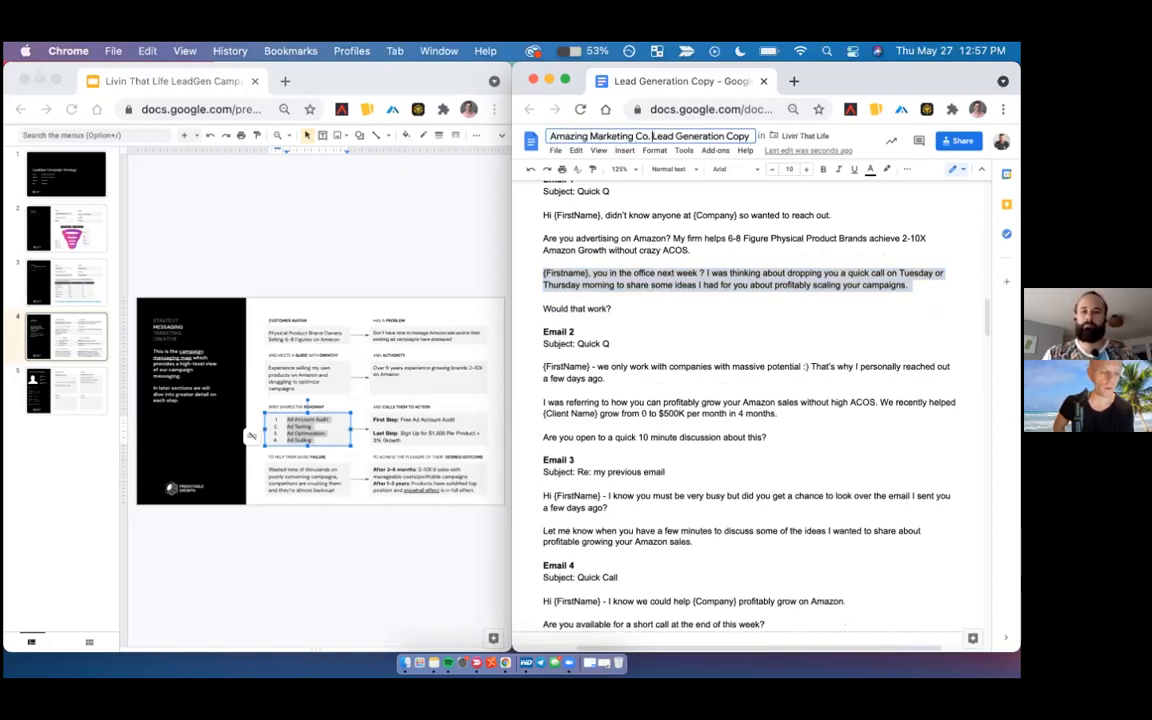
key(Return)
click(593, 252)
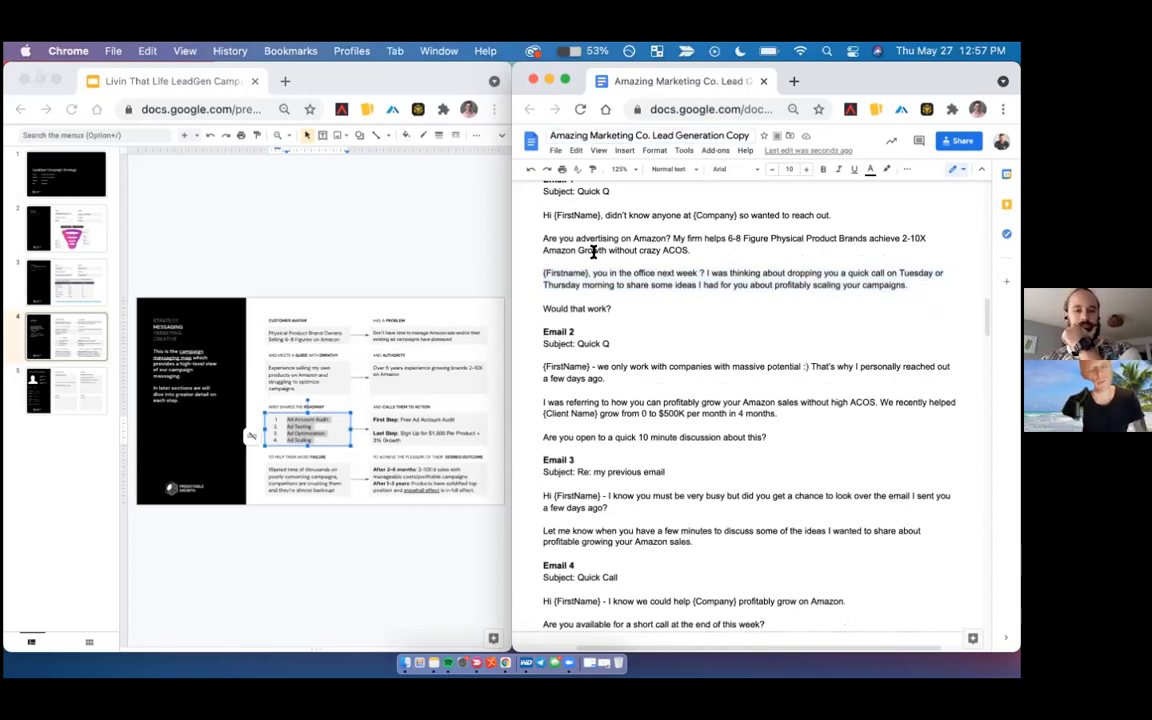
- Review the Quick Q Outreach emails, including the call proposal paragraph in Email 1
scroll(681, 343, down, 3)
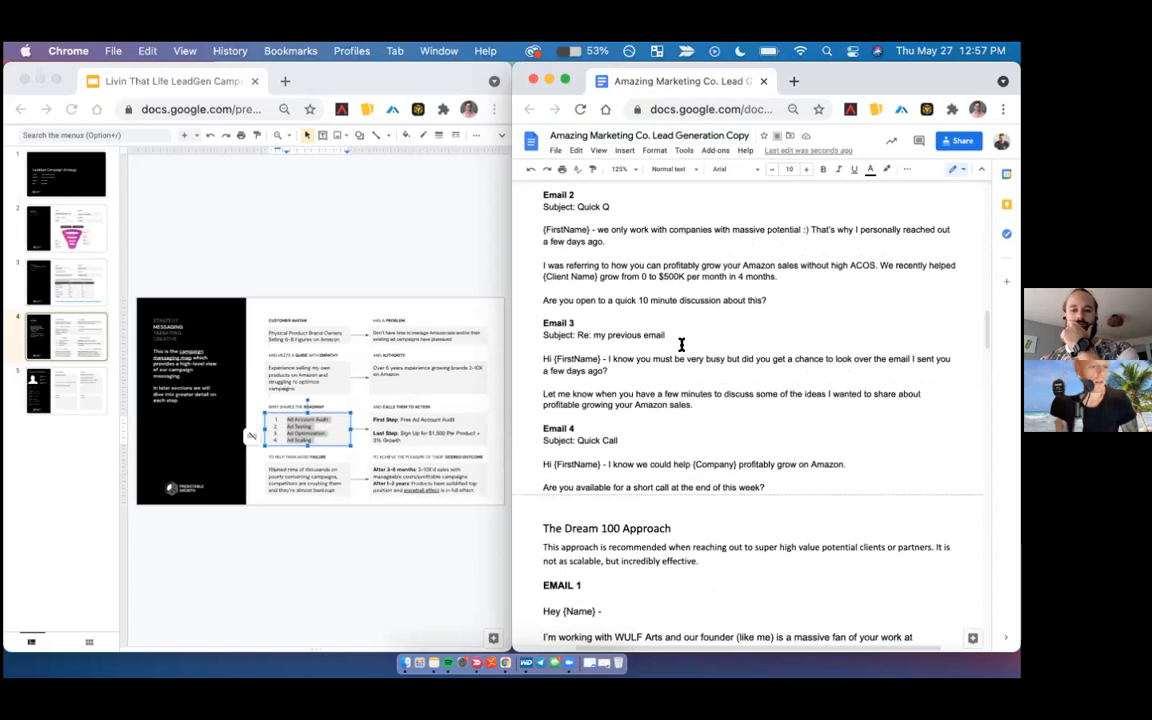
scroll(681, 345, down, 2)
scroll(681, 345, down, 2)
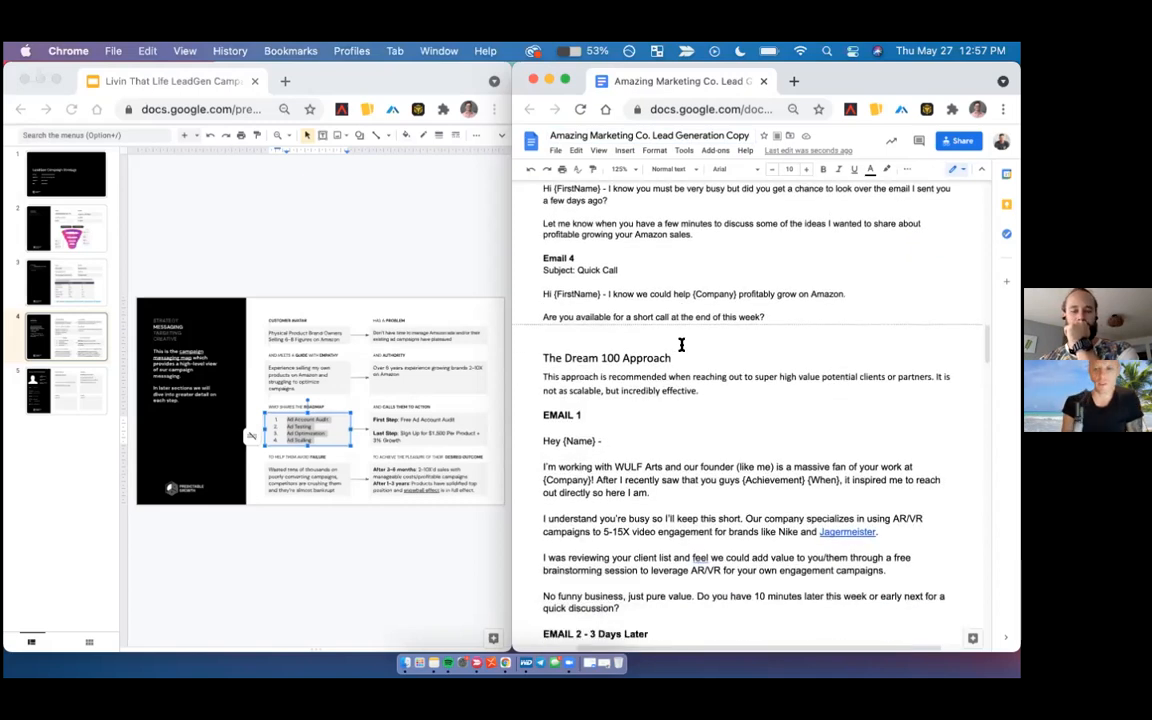
scroll(681, 345, up, 8)
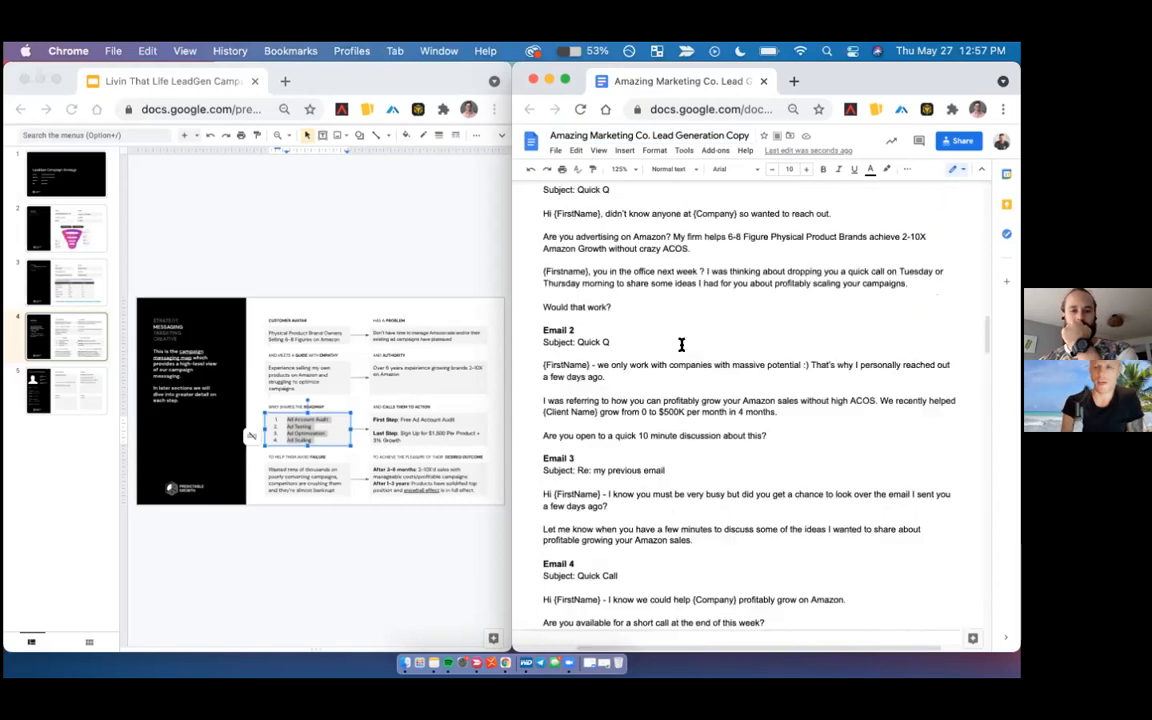
scroll(681, 345, up, 1)
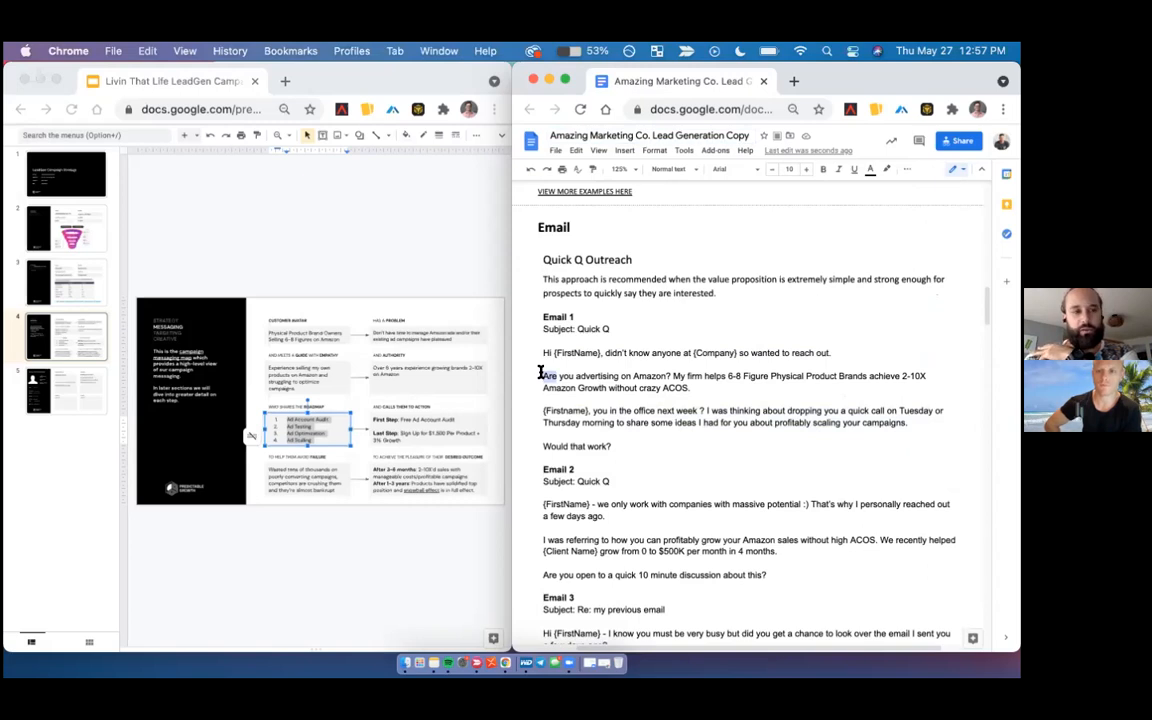
triple_click(614, 413)
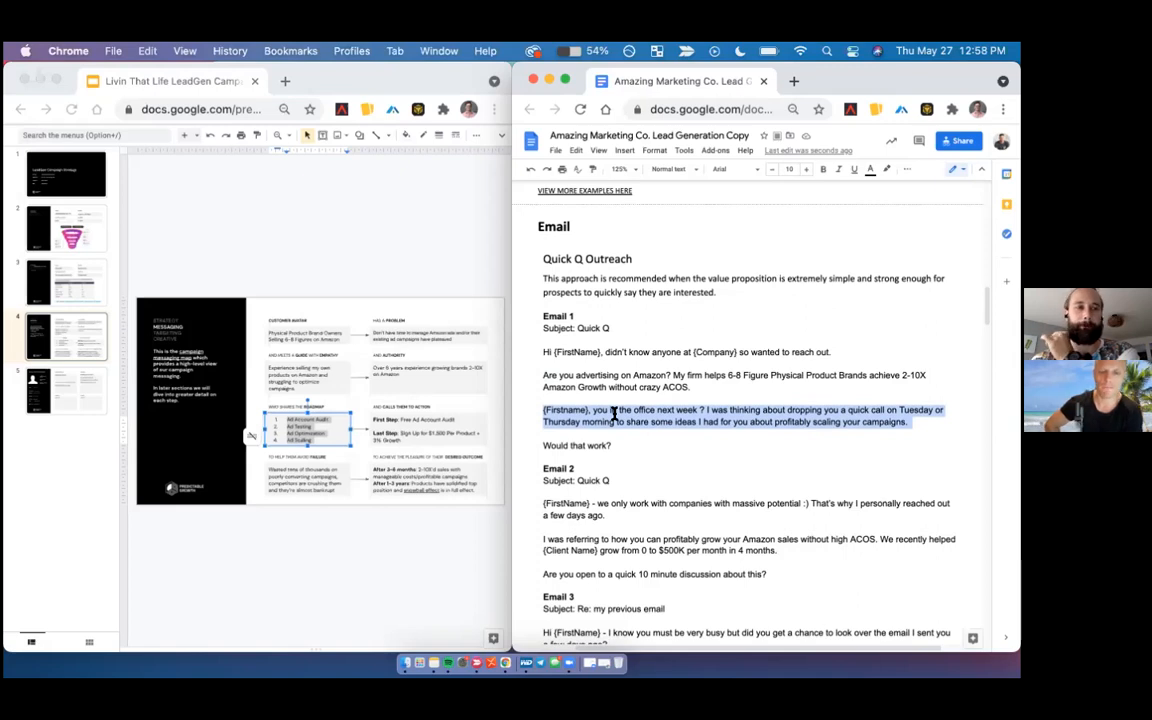
scroll(614, 412, down, 2)
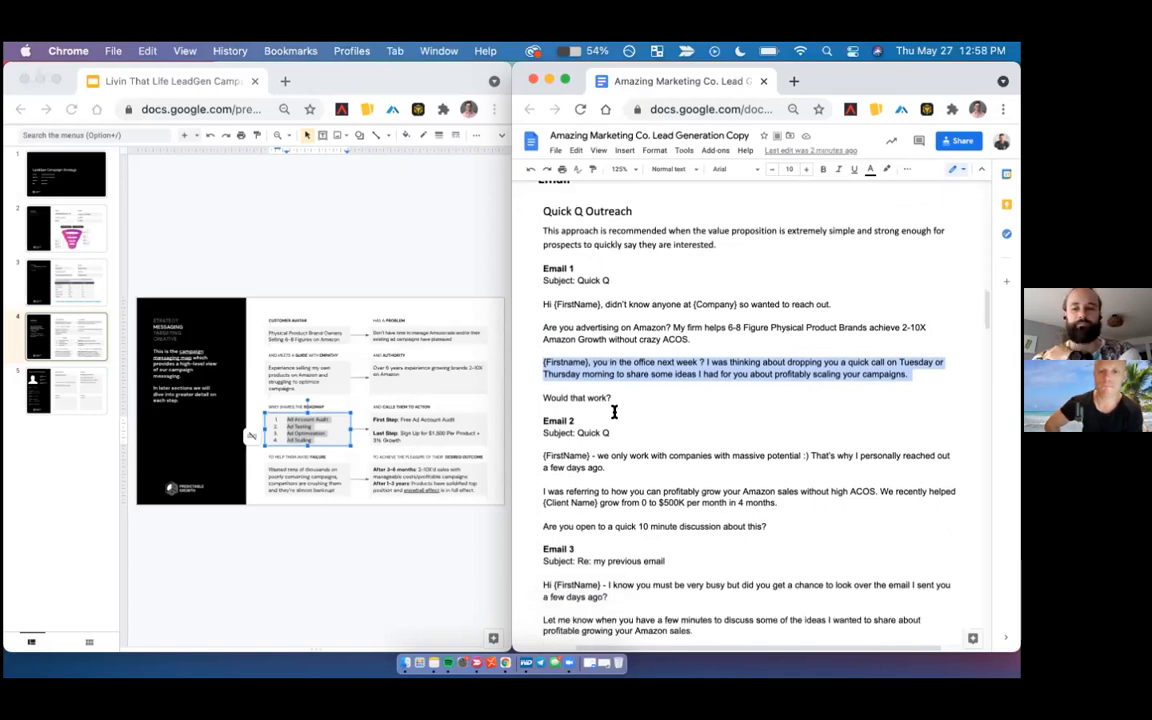
- Examine The Dream 100 Approach section, covering its recommendation text and email sequence
scroll(614, 412, down, 15)
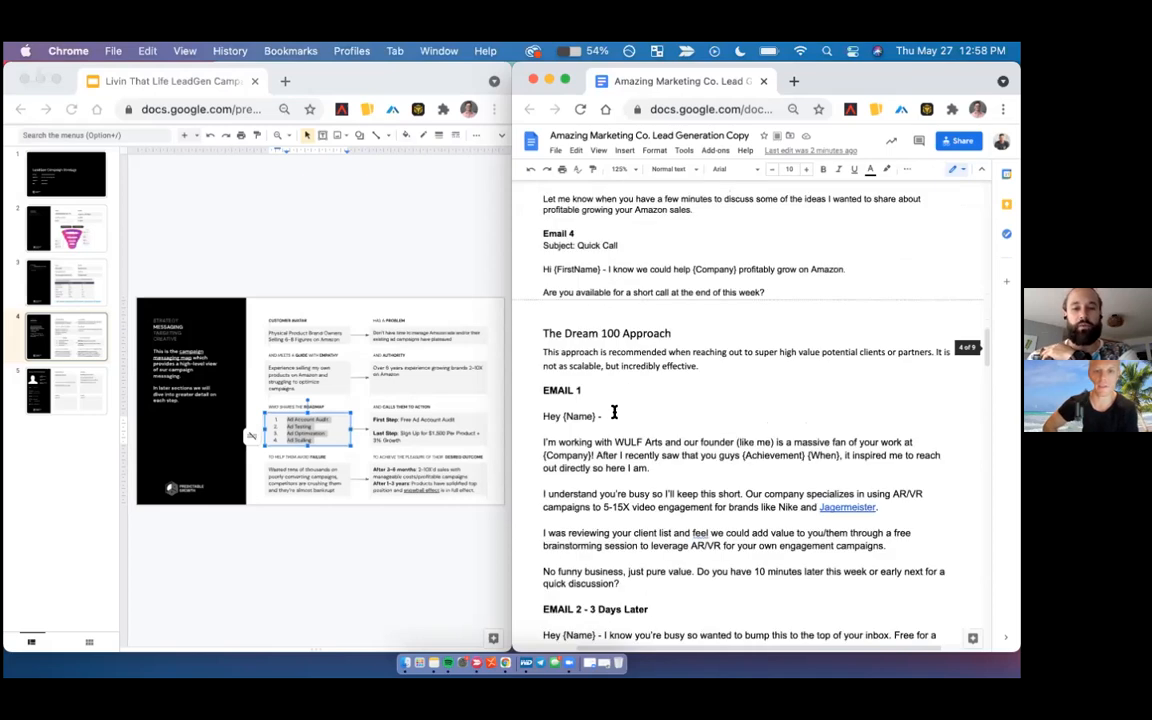
scroll(614, 412, down, 1)
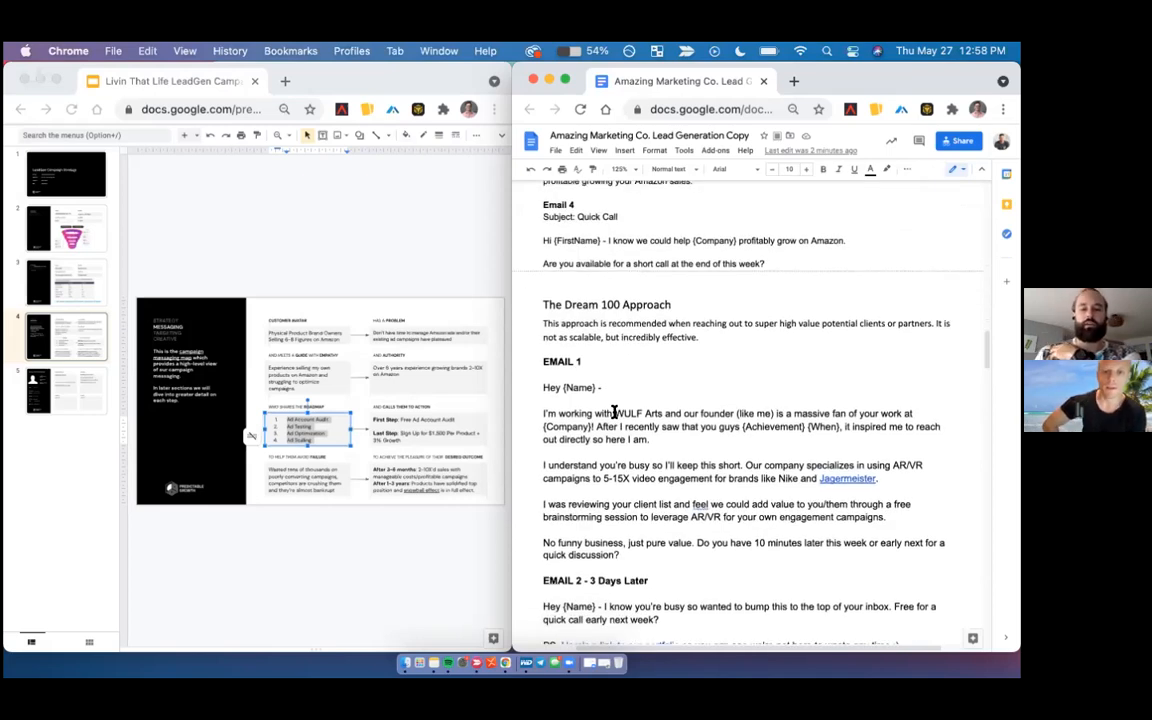
scroll(614, 412, down, 1)
click(534, 289)
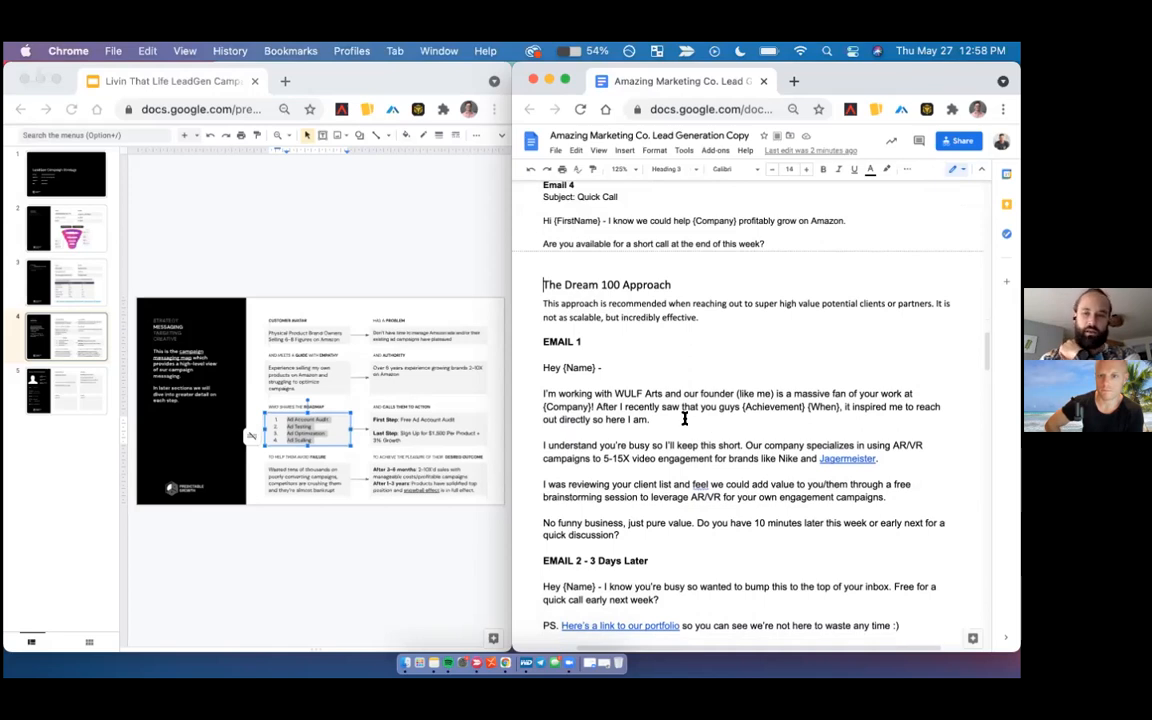
scroll(685, 419, down, 1)
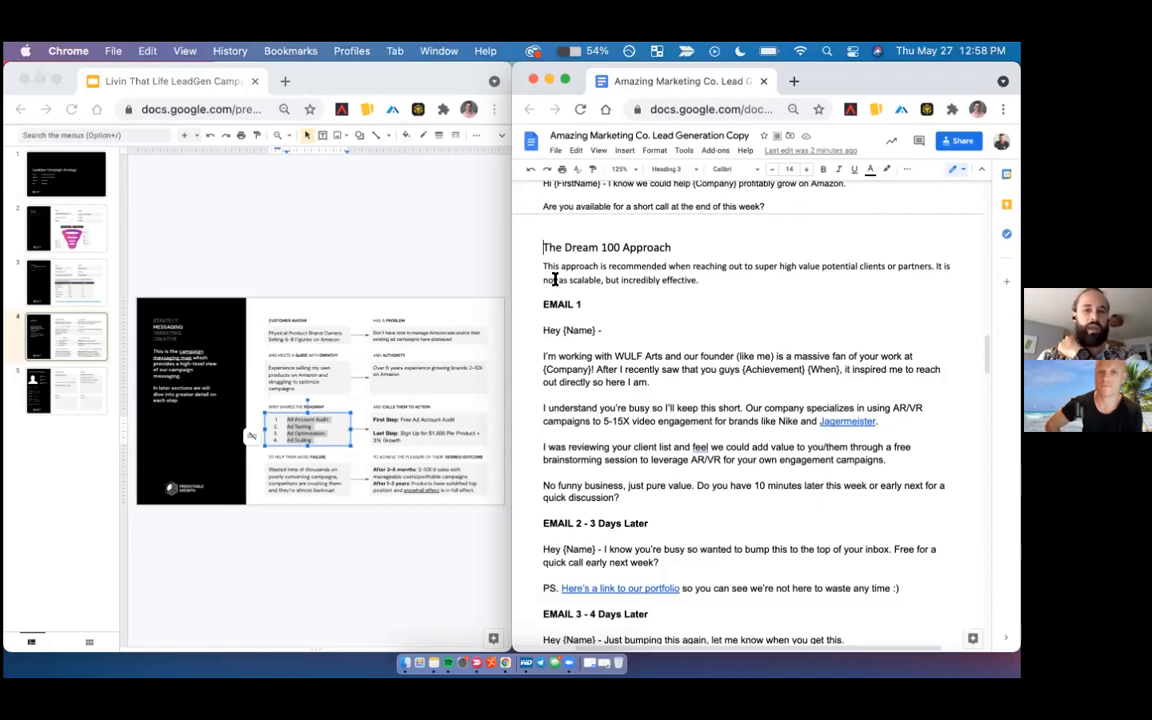
drag(541, 245, 704, 279)
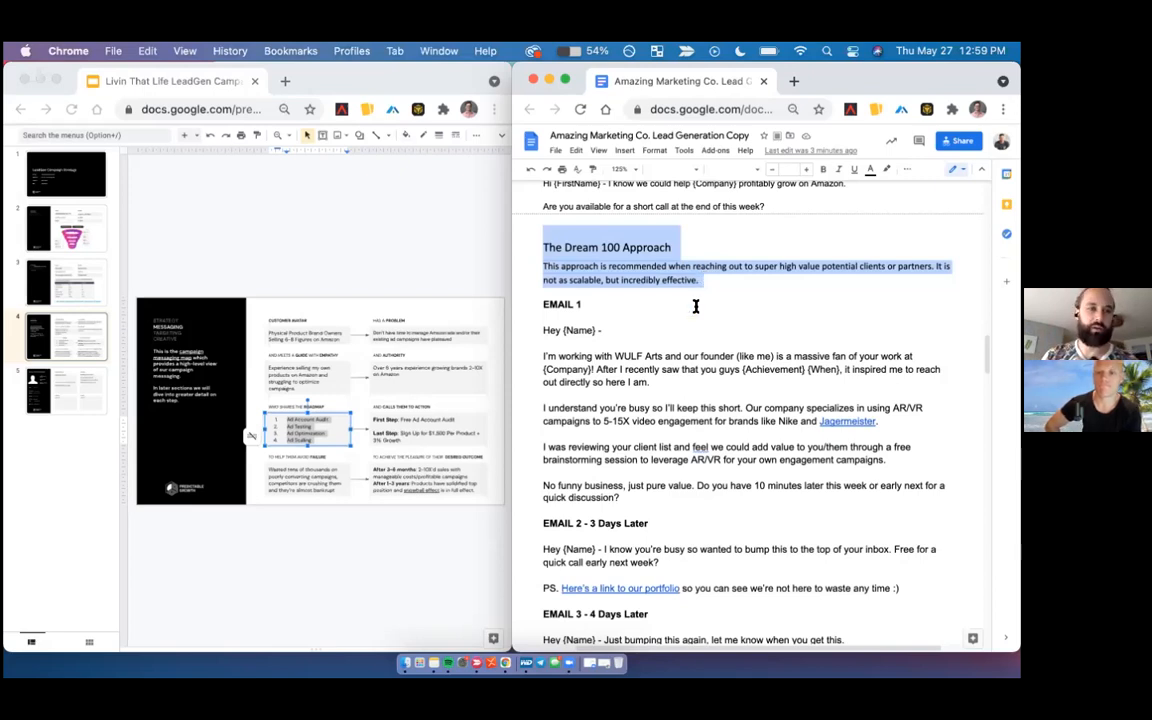
scroll(696, 307, down, 2)
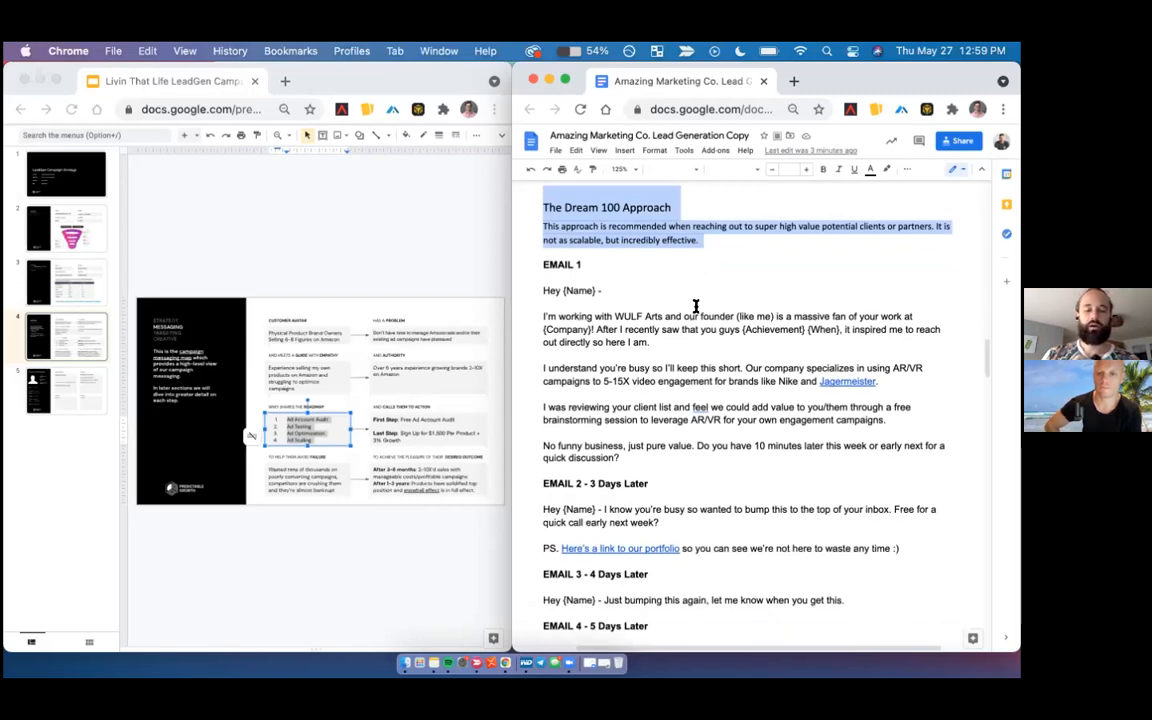
scroll(696, 307, down, 5)
scroll(696, 307, down, 8)
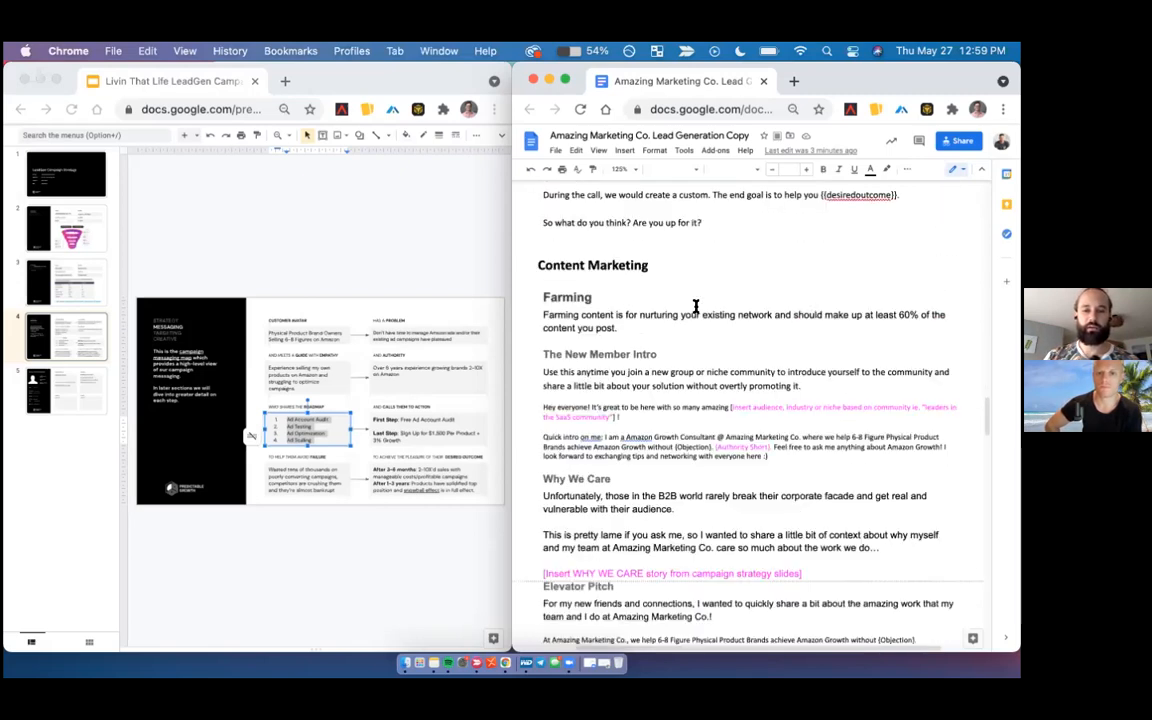
- Examine the Farming templates under Content Marketing, focusing on The New Member Intro and its placeholders
scroll(689, 354, down, 1)
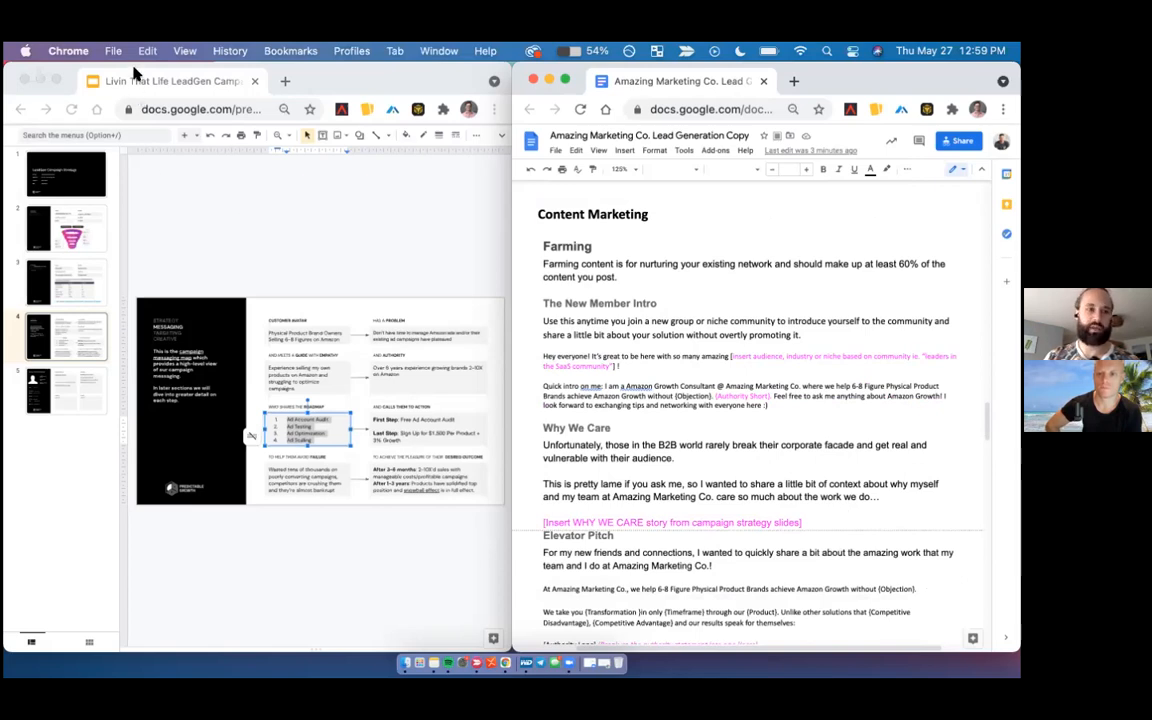
click(728, 401)
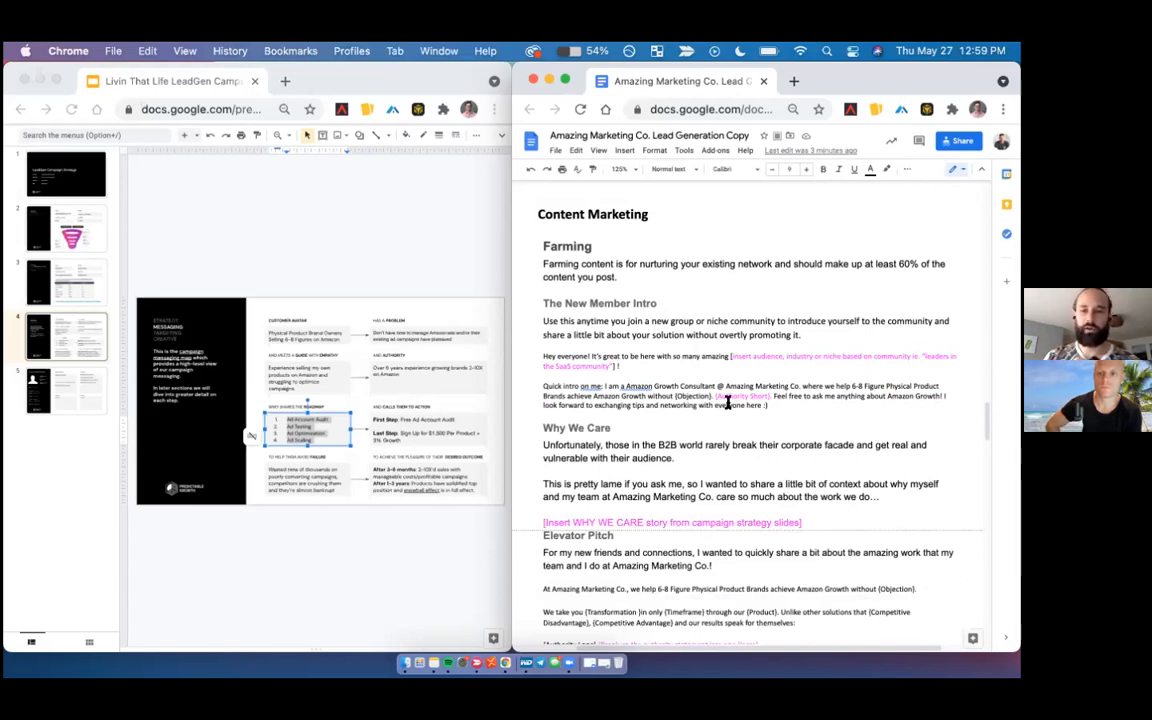
scroll(728, 401, down, 2)
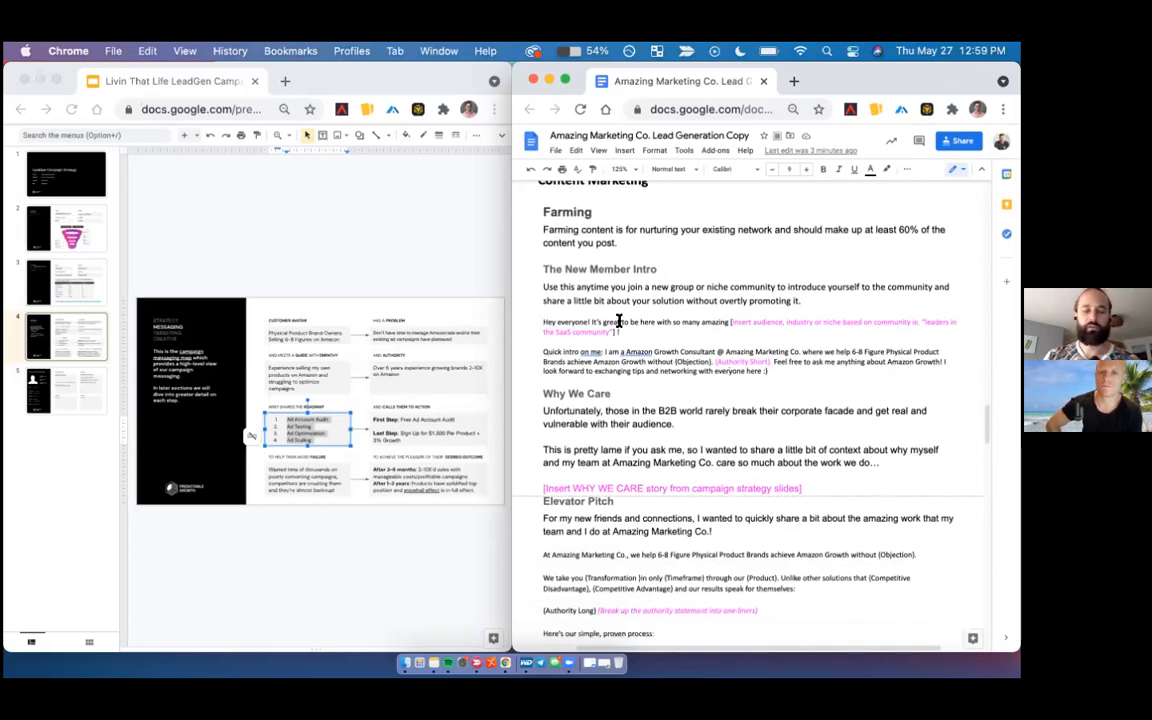
scroll(618, 321, up, 2)
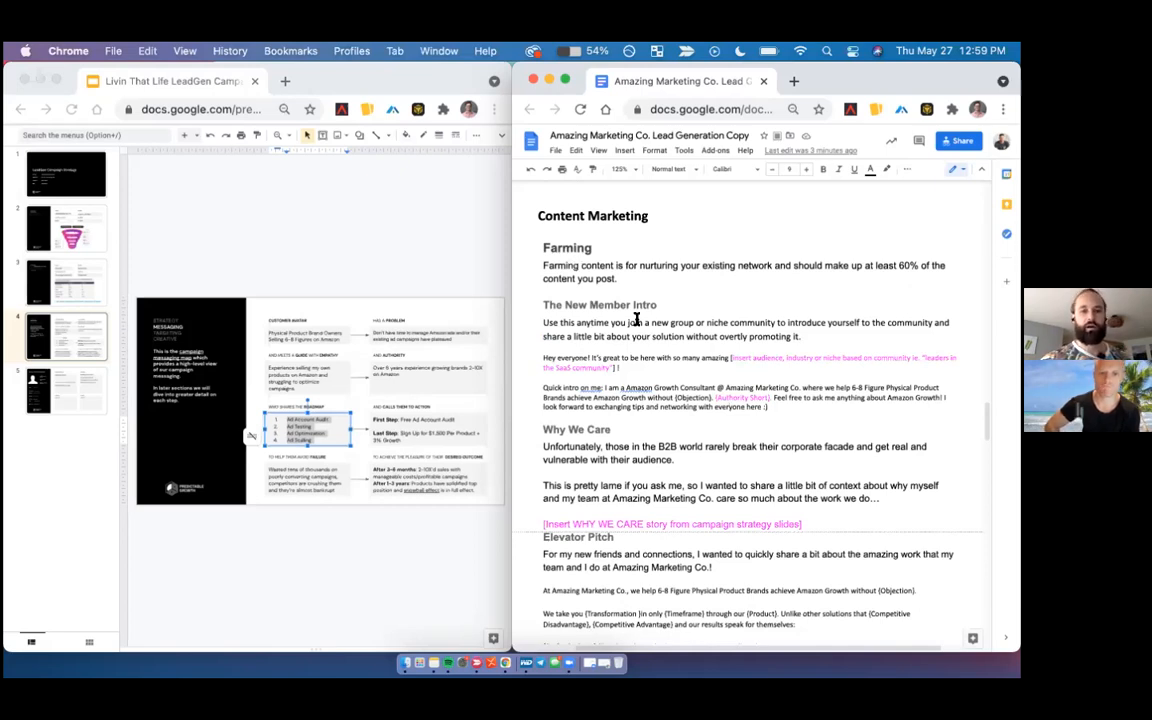
scroll(630, 318, down, 2)
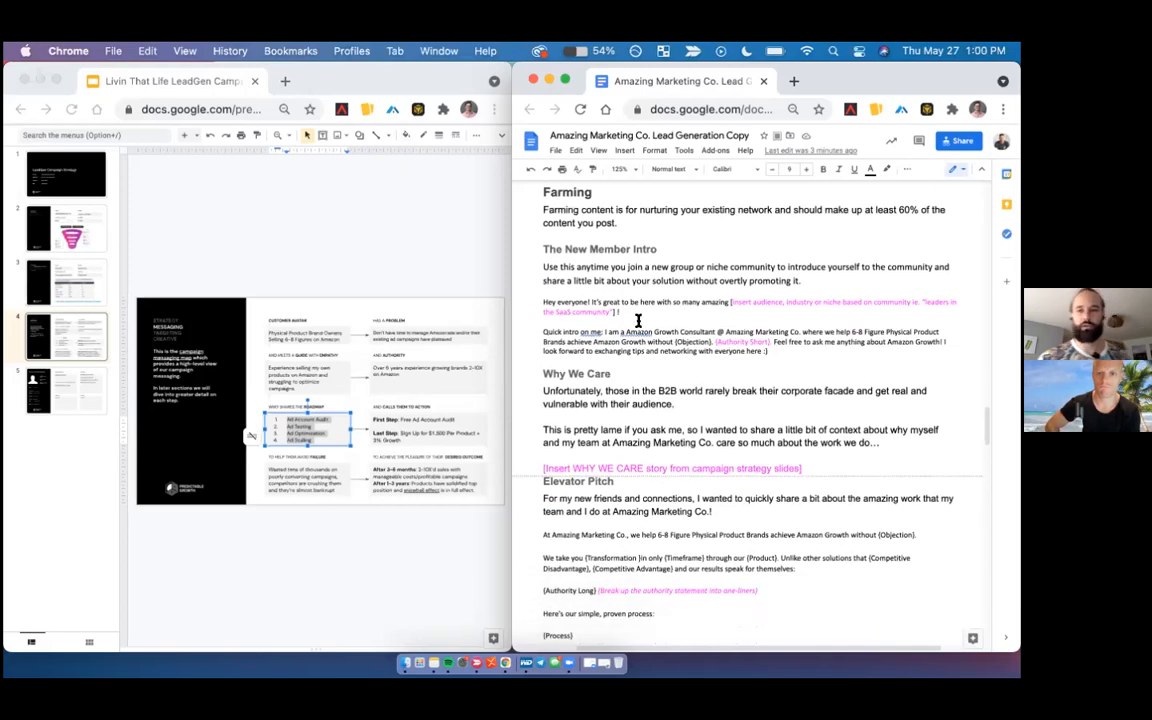
click(629, 281)
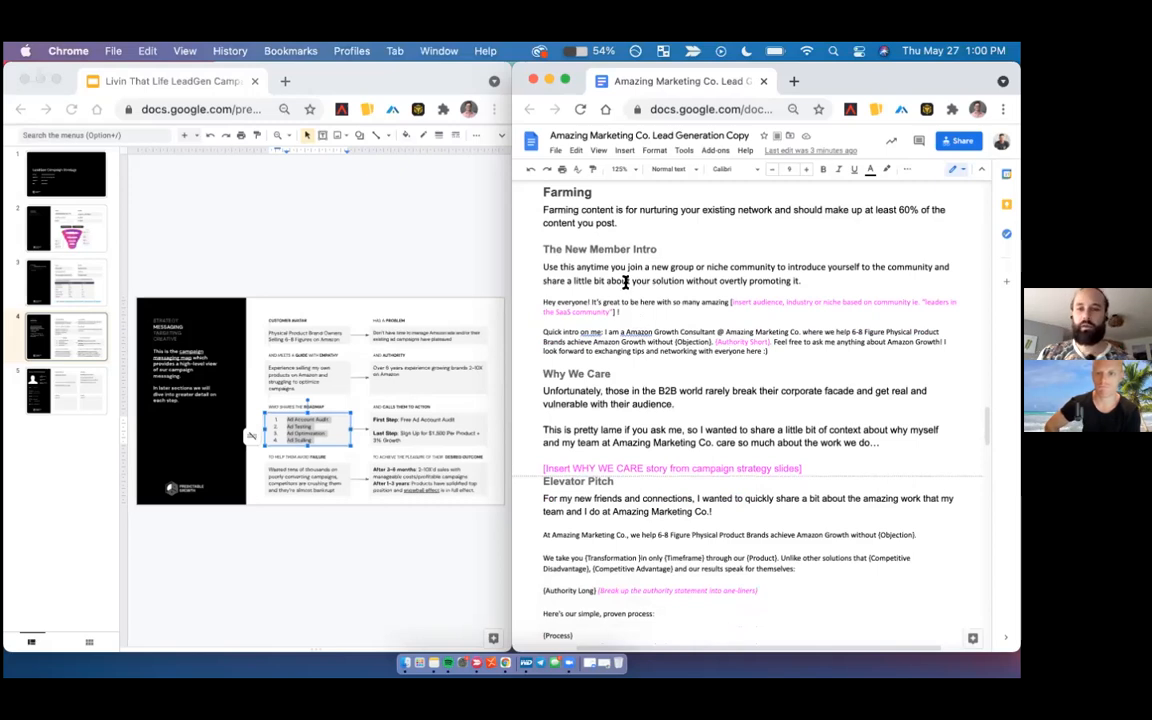
triple_click(564, 250)
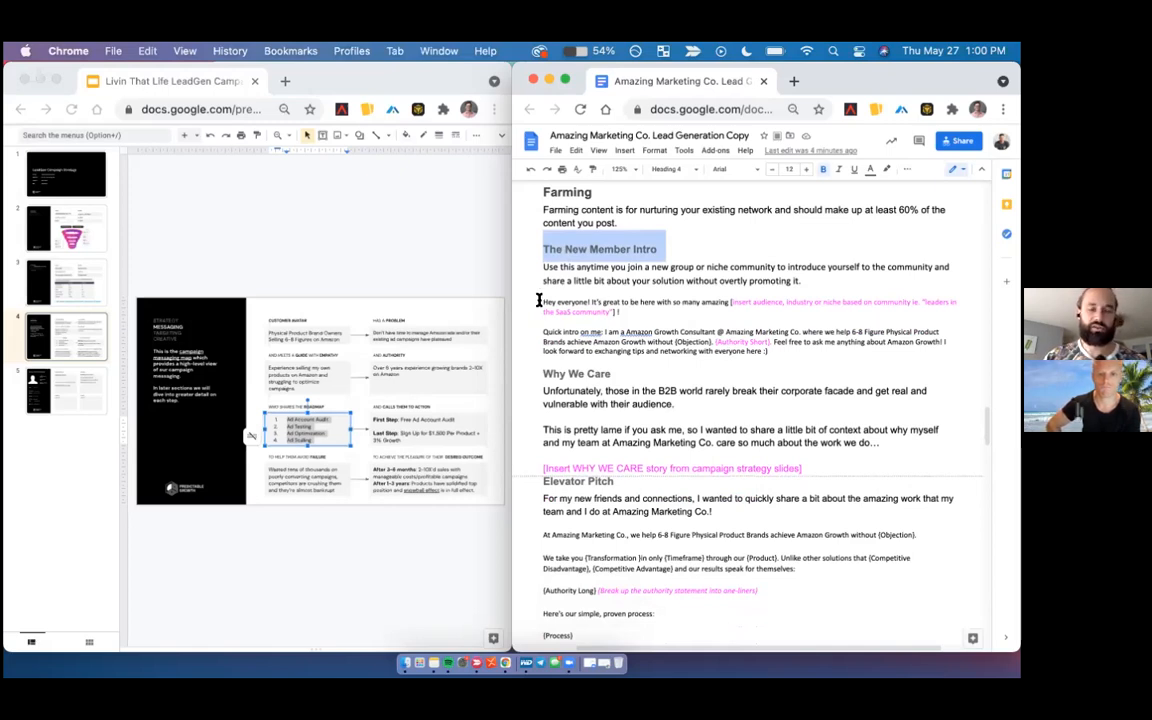
drag(543, 302, 785, 352)
click(600, 313)
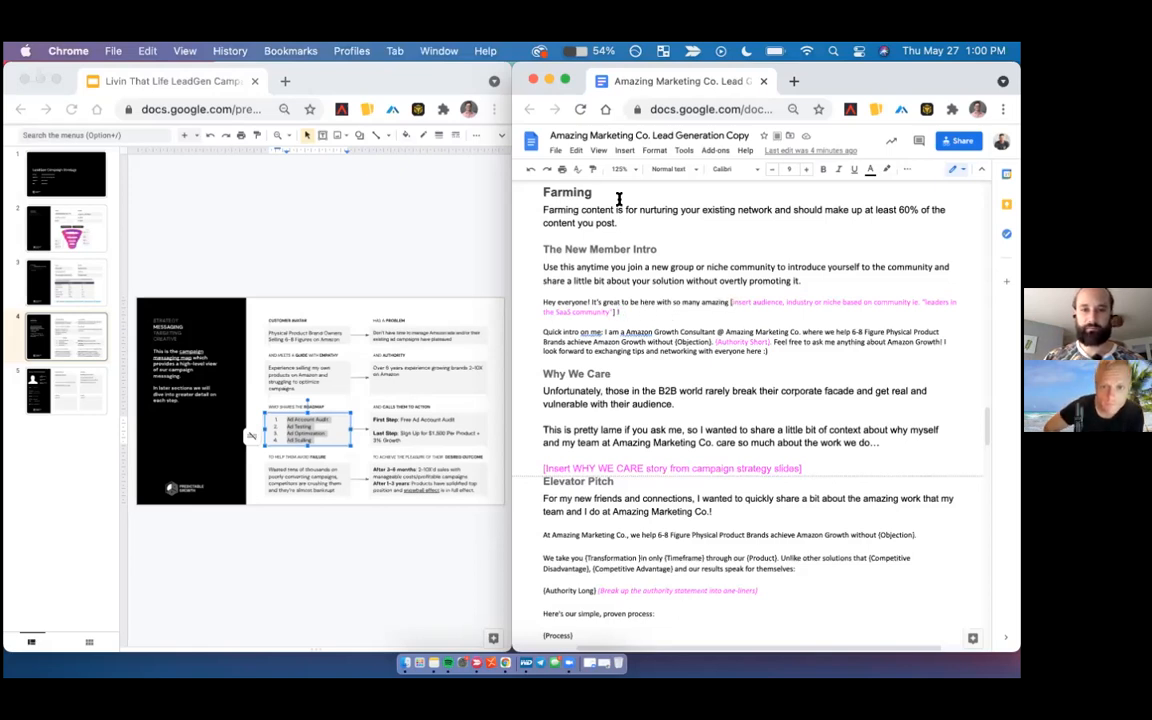
- Set the document zoom to 150% and widen its window so the full text lines fit
click(621, 169)
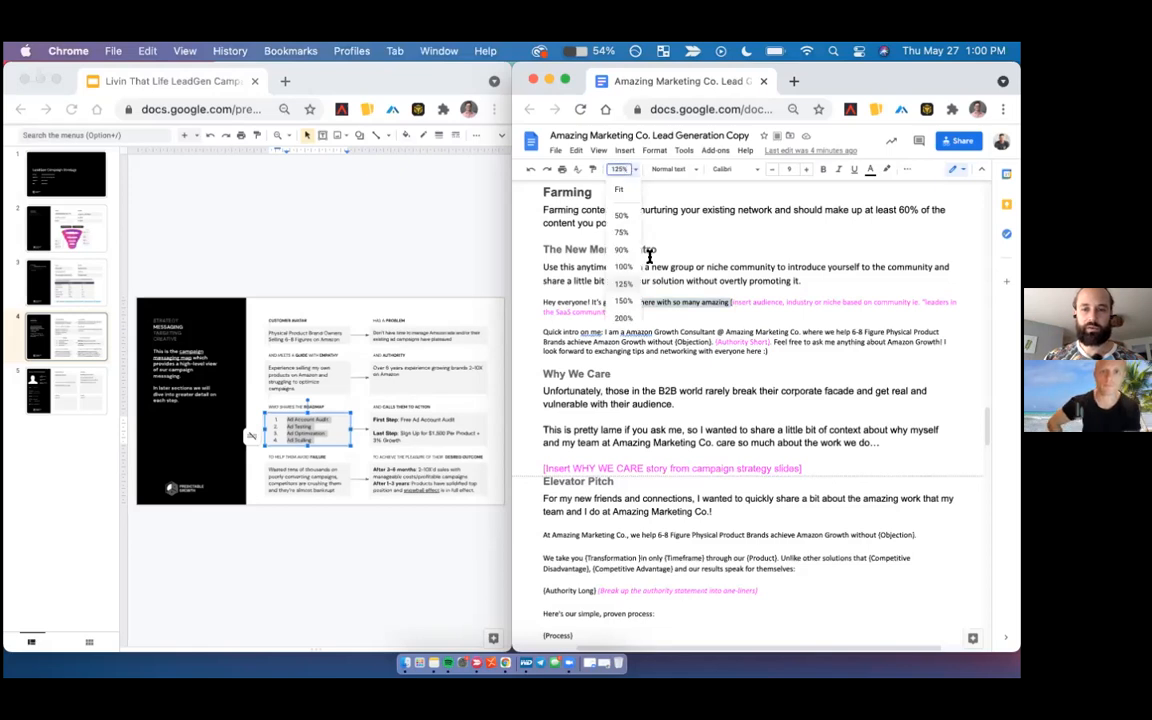
click(625, 301)
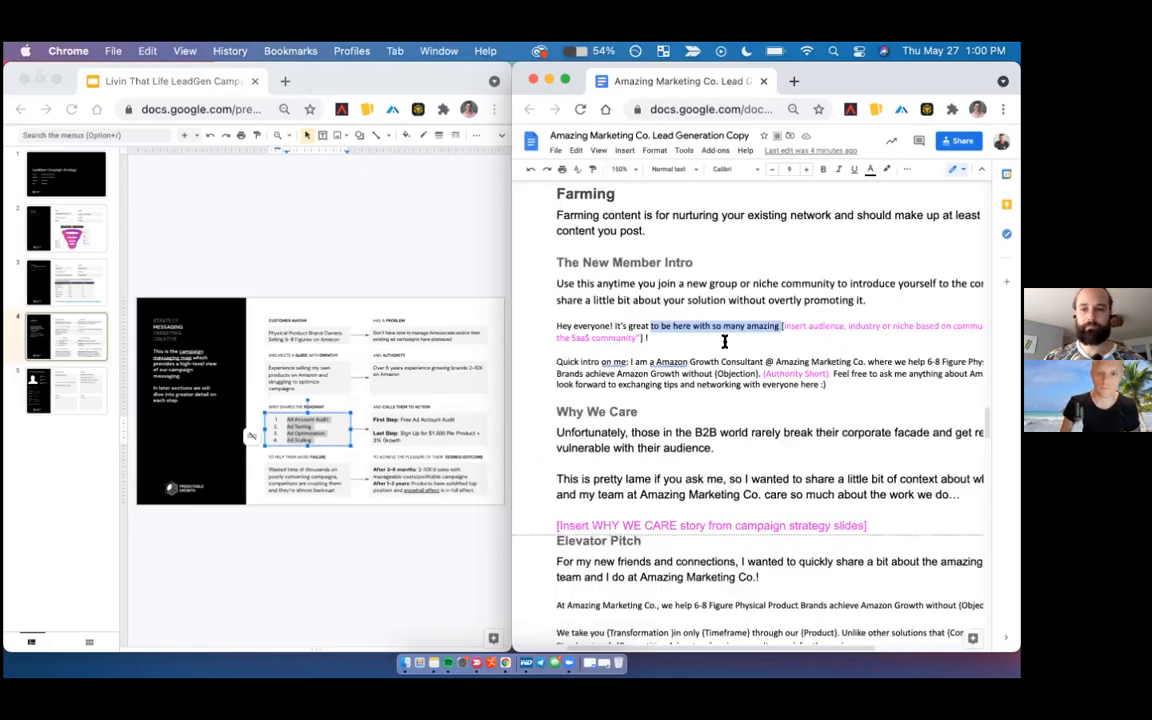
drag(512, 318, 348, 316)
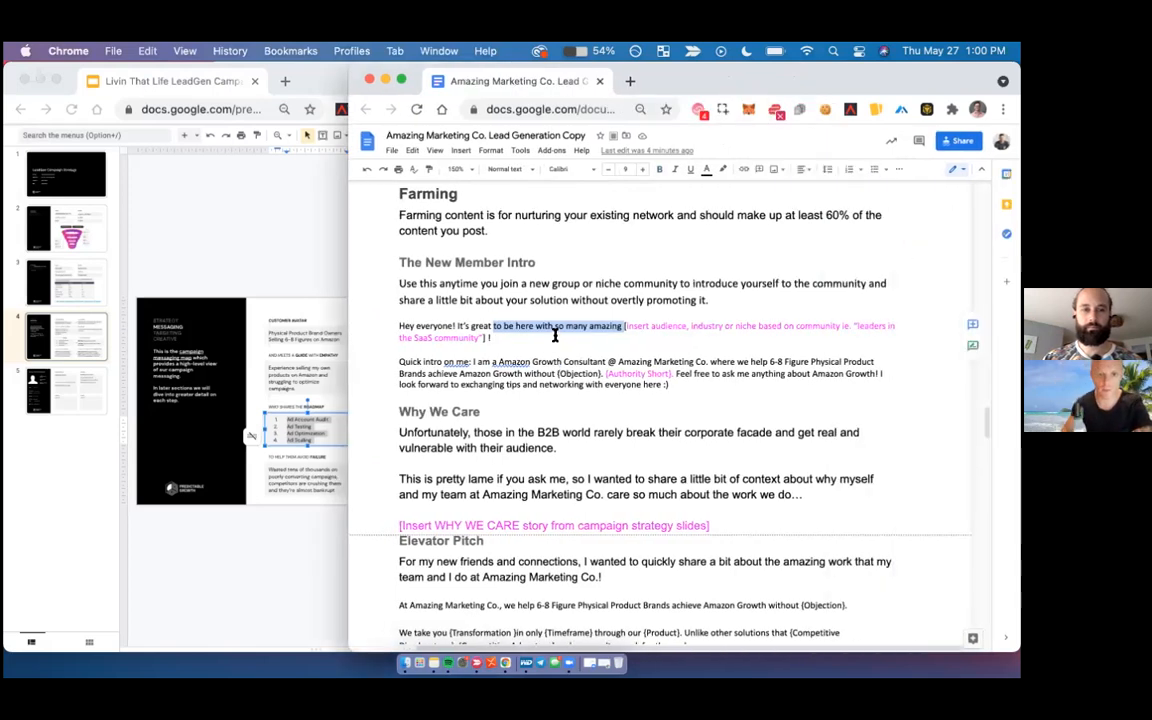
- Replace the bracketed audience placeholder in The New Member Intro greeting with "Amazon store owners!"
click(497, 338)
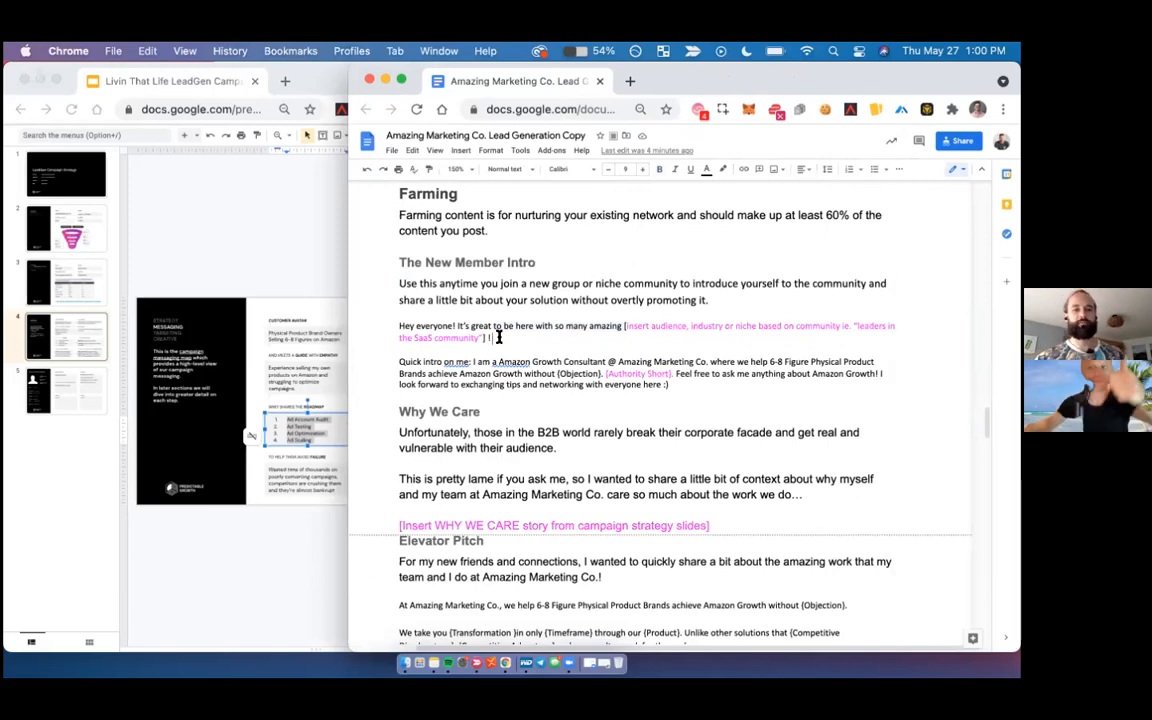
drag(544, 328, 620, 323)
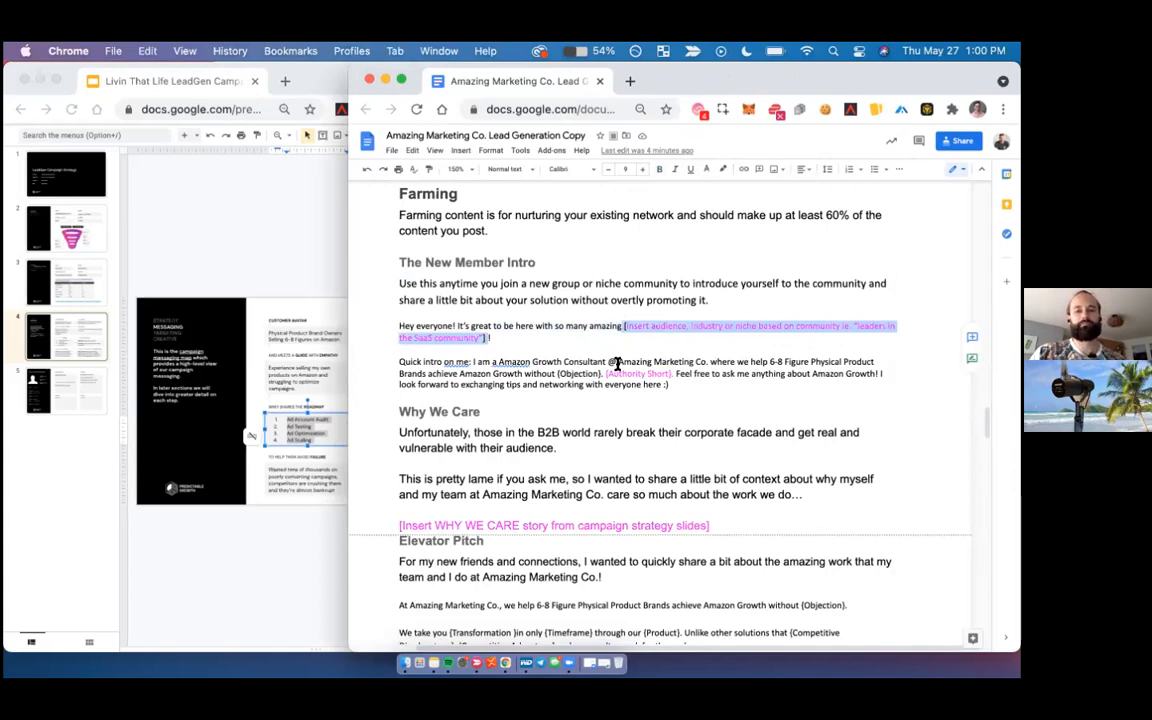
text(Amazon)
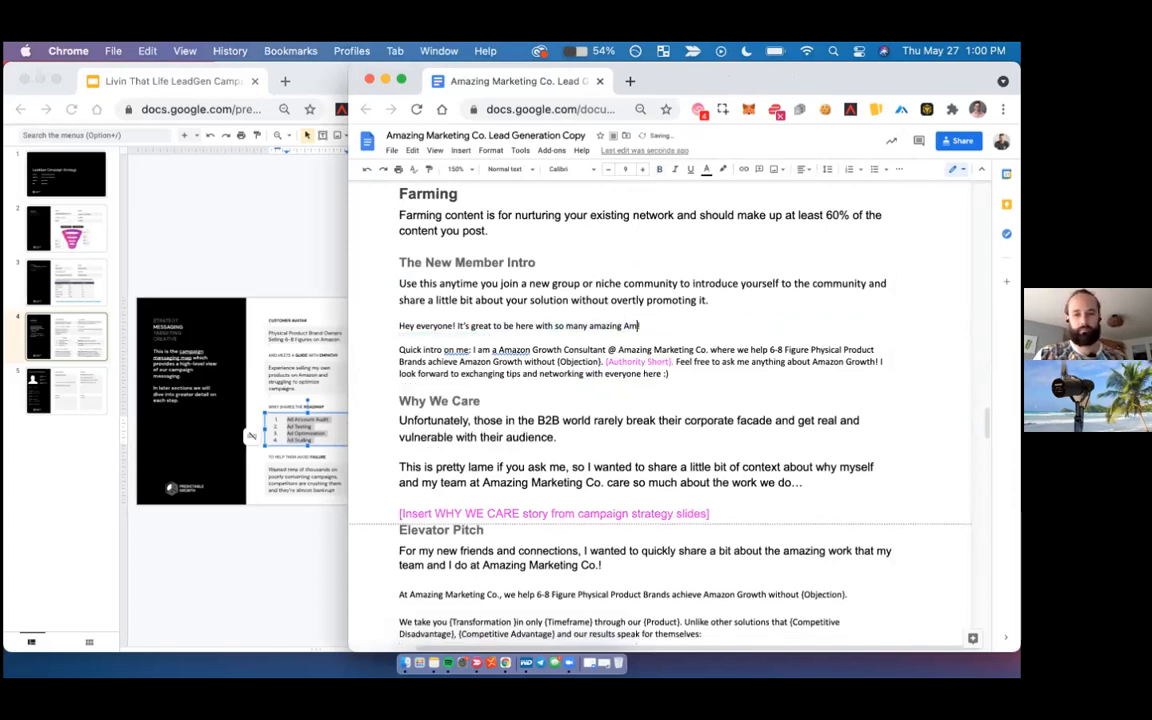
text( store owners!)
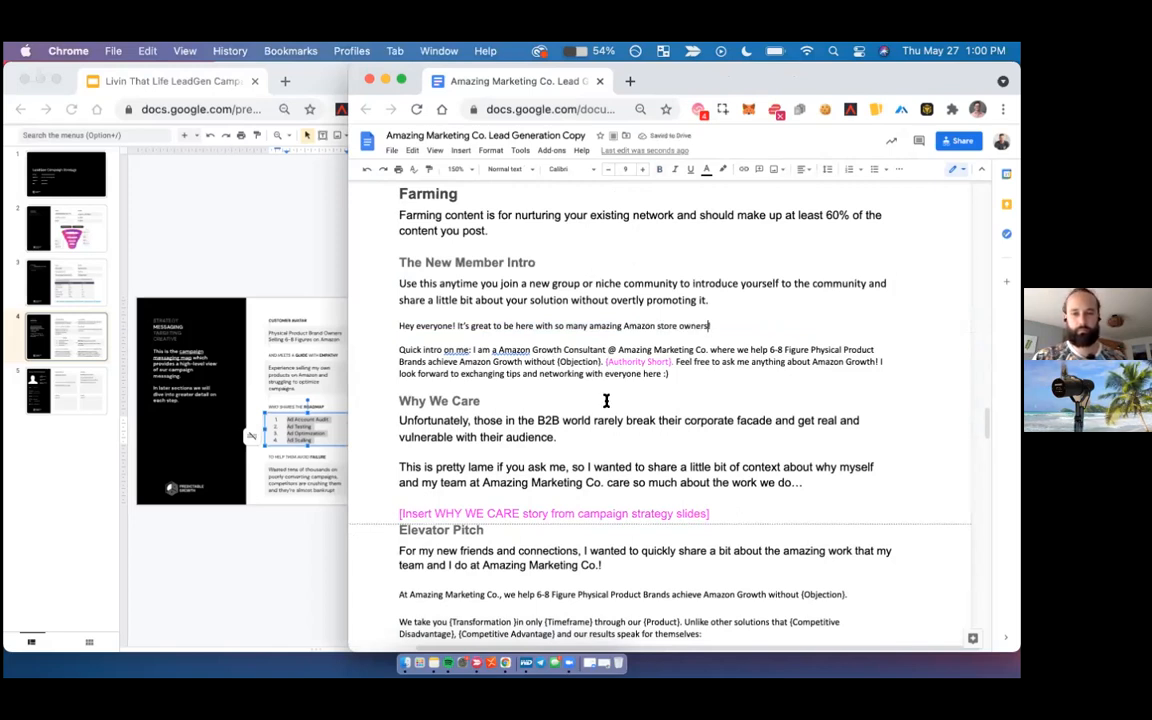
- Reword "Amazon Growth" after "achieve" in the New Member Intro to "profitable growth on Amazon"
double_click(446, 362)
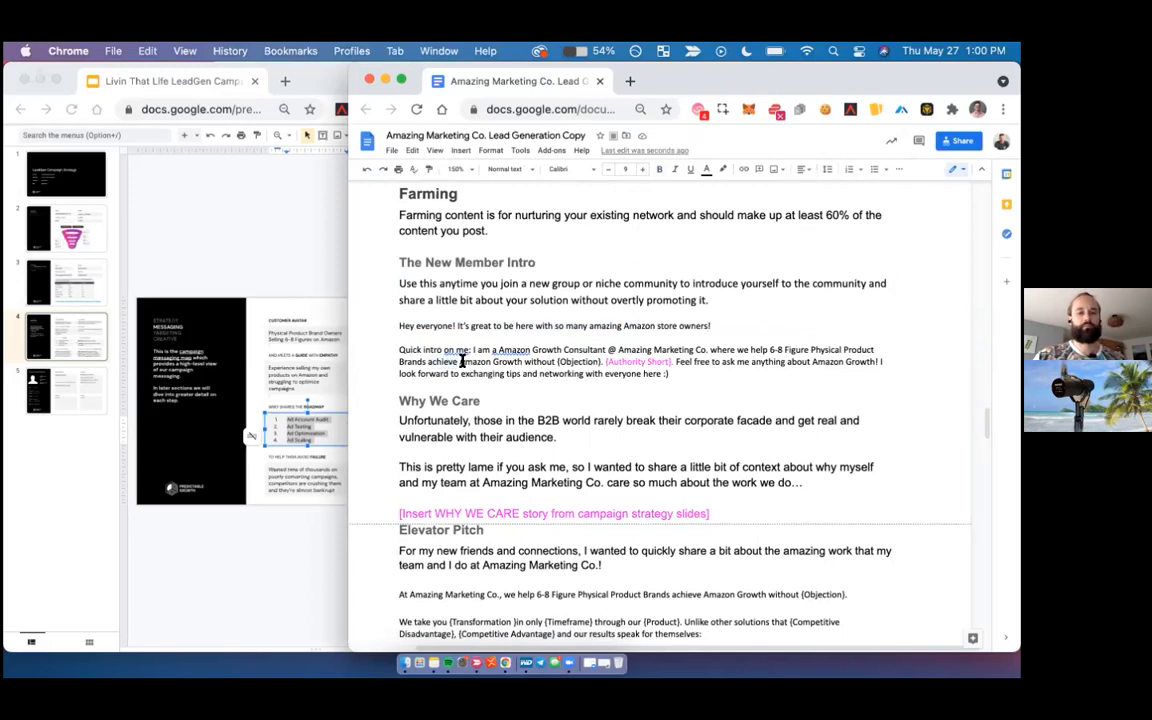
text(profitable)
click(504, 358)
key(BackSpace)
text(g)
click(529, 358)
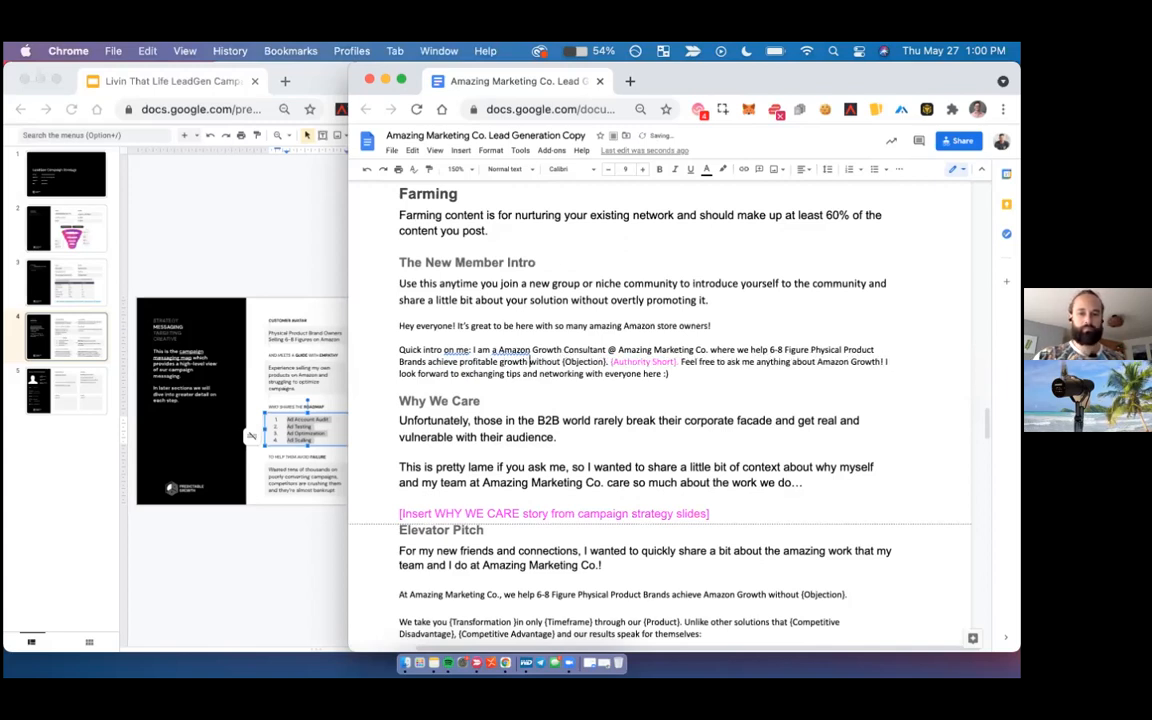
text(on Amazon)
- Replace the {Objection} placeholder in the New Member Intro with "crazy ACOS" and delete the {Authority Short} placeholder
double_click(614, 361)
key(BackSpace)
key(BackSpace)
key(Right)
key(BackSpace)
text(crazy ACOS)
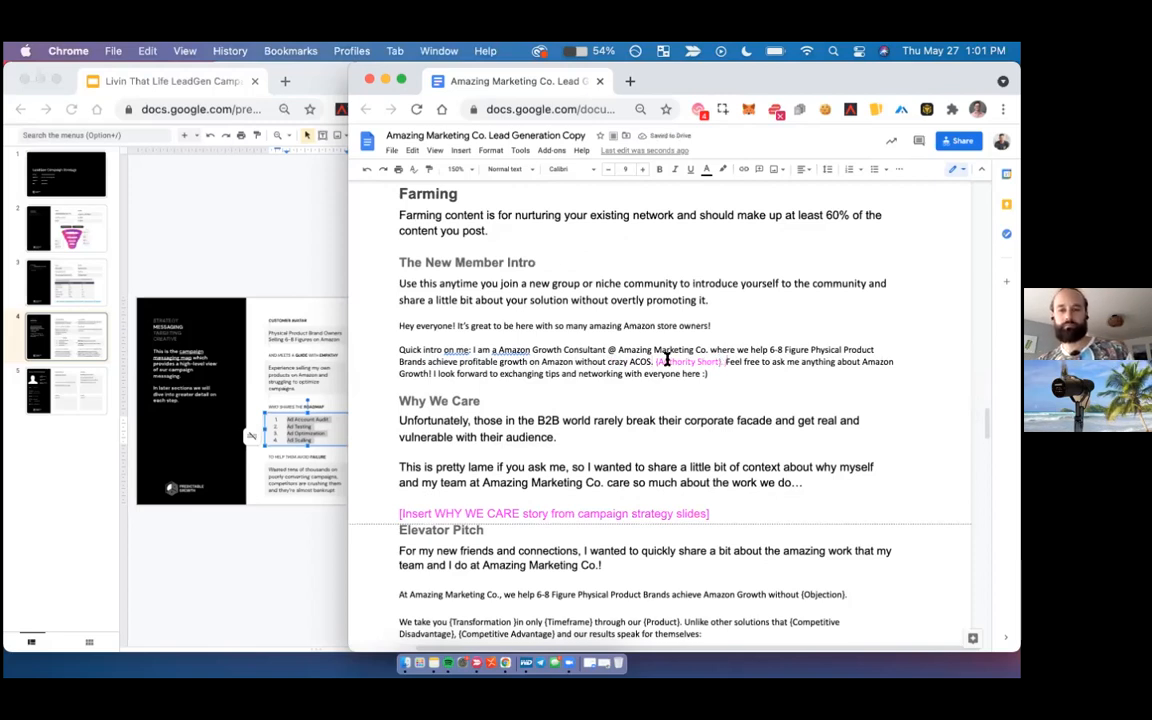
drag(655, 361, 722, 361)
key(BackSpace)
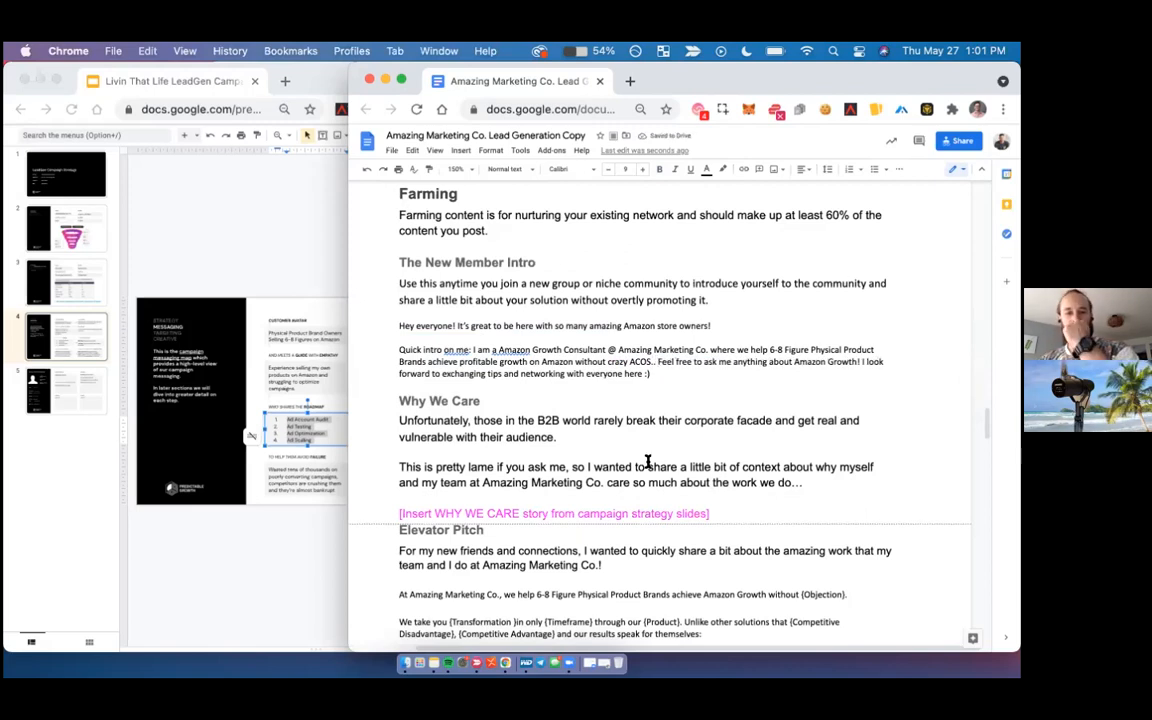
- Delete the entire Why We Care section, from its heading through the story placeholder above Elevator Pitch
scroll(648, 462, down, 1)
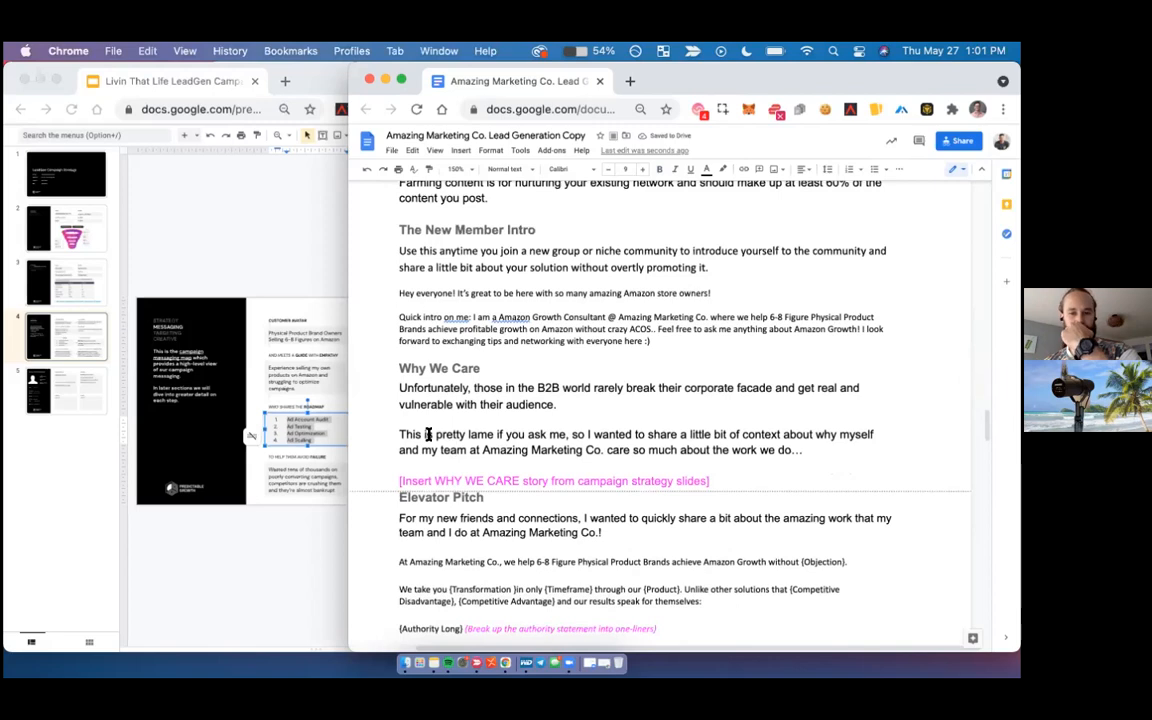
click(385, 368)
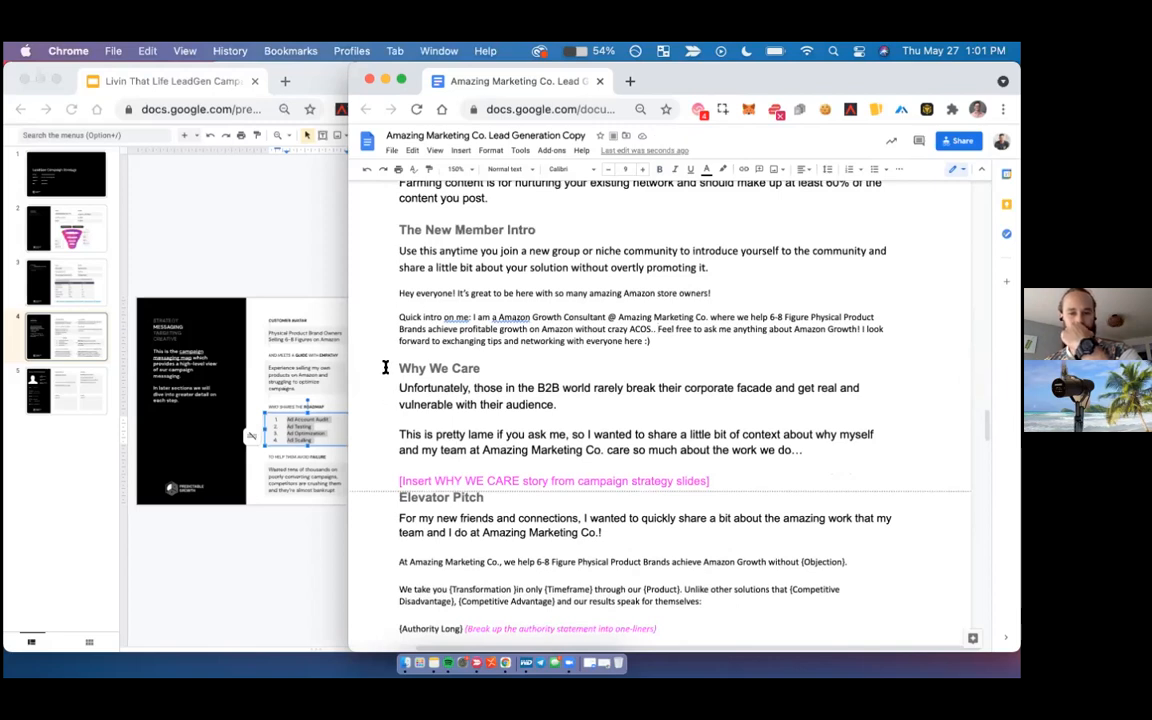
shift+click(726, 484)
key(BackSpace)
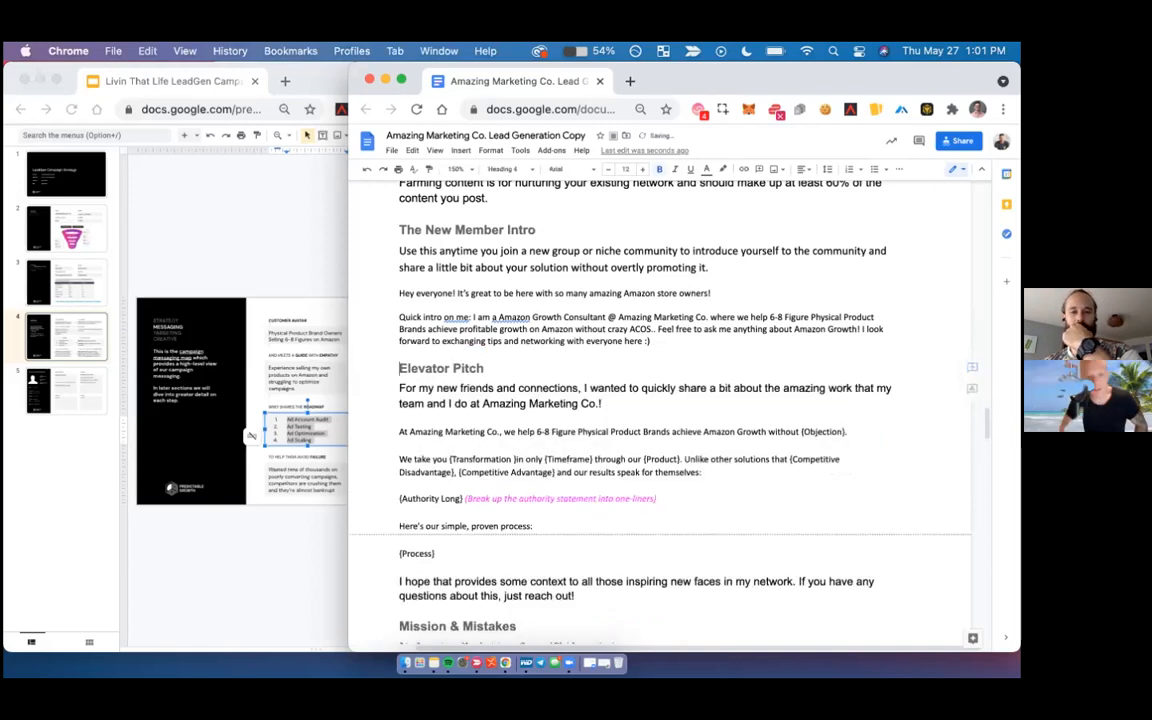
- Merge the "Quick intro on me" paragraph into the "Hey everyone!" greeting so the New Member Intro forms one paragraph
scroll(553, 404, up, 1)
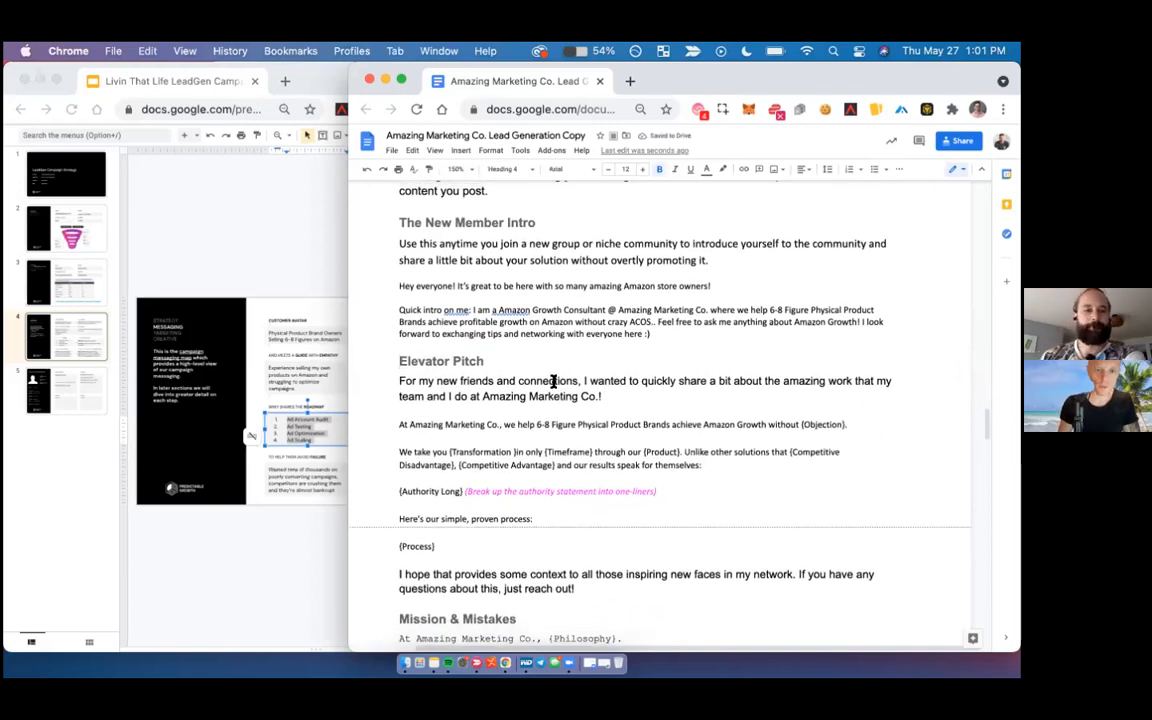
click(462, 170)
click(401, 309)
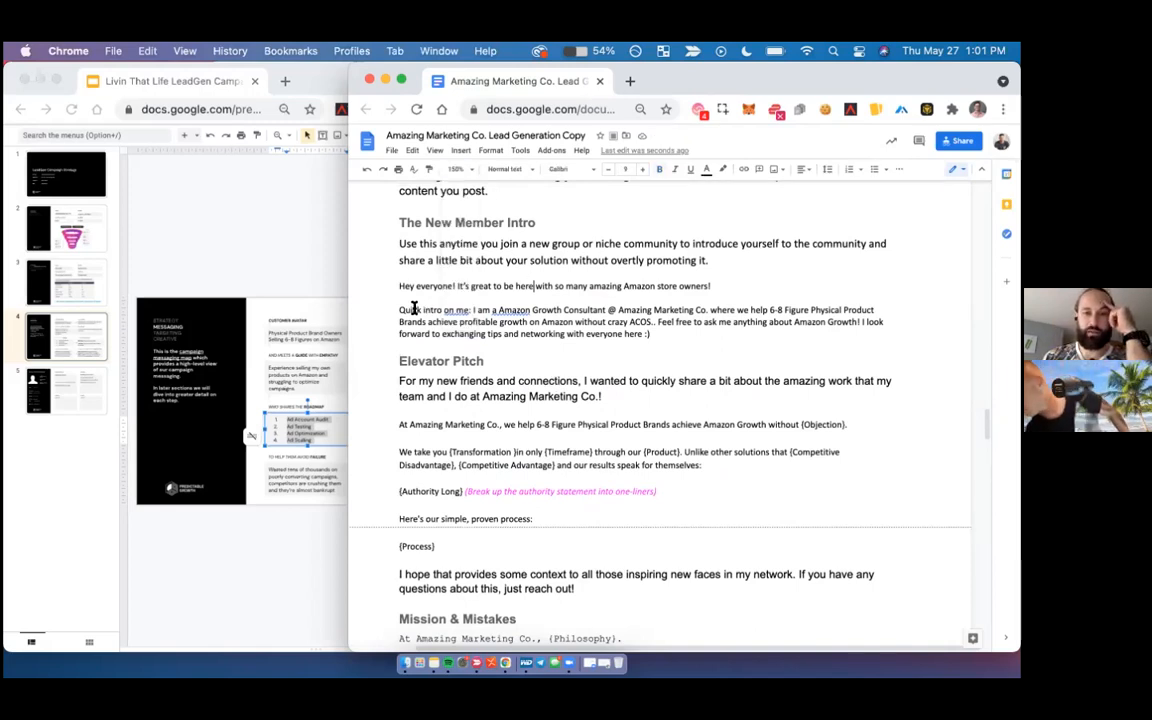
key(BackSpace)
key(BackSpace)
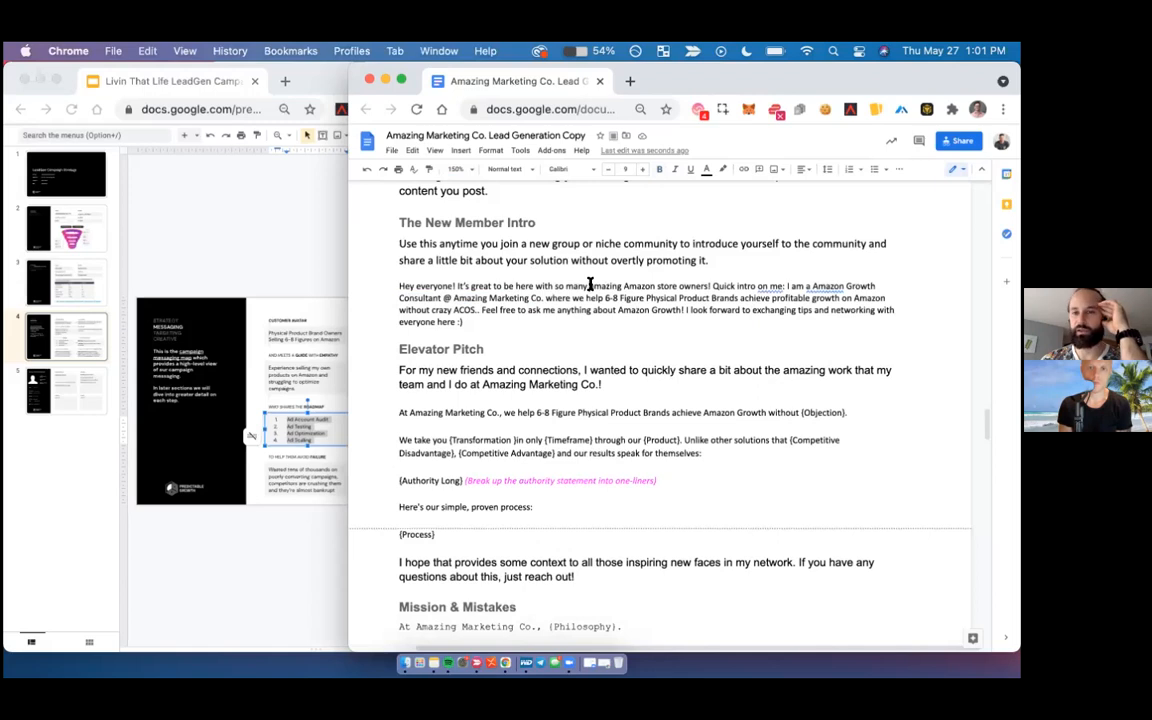
- Review the New Member Intro paragraph, focusing on the "amazing Amazon store owners" wording
drag(589, 286, 708, 287)
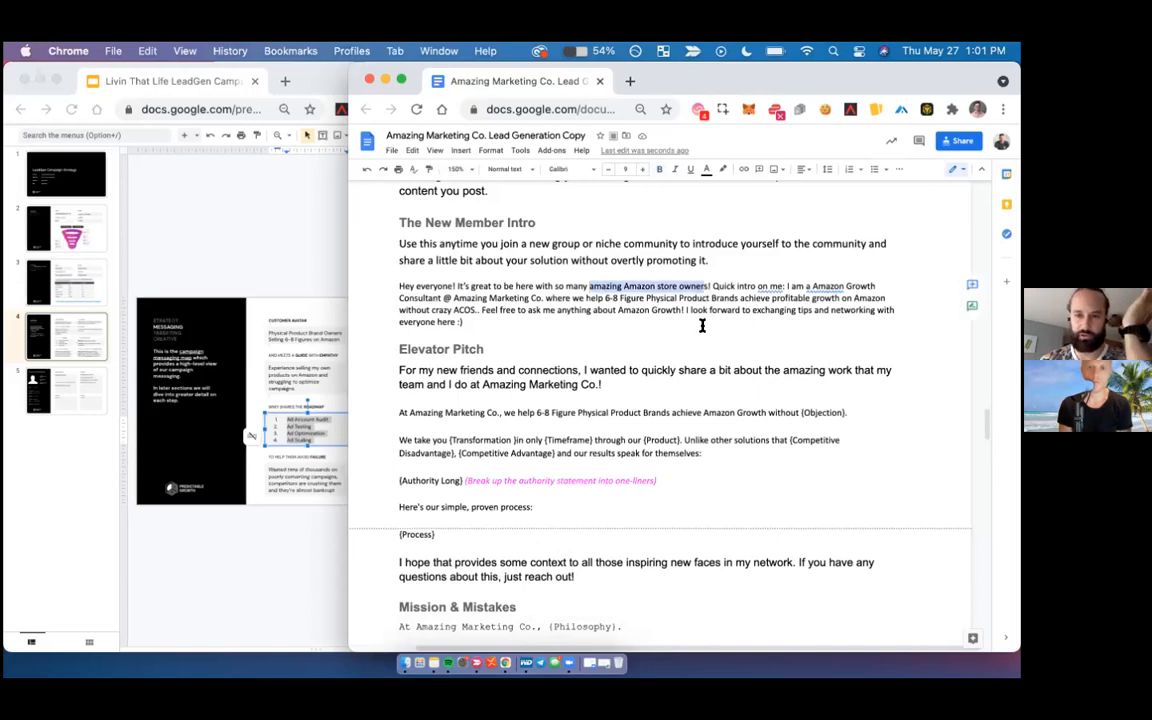
click(704, 286)
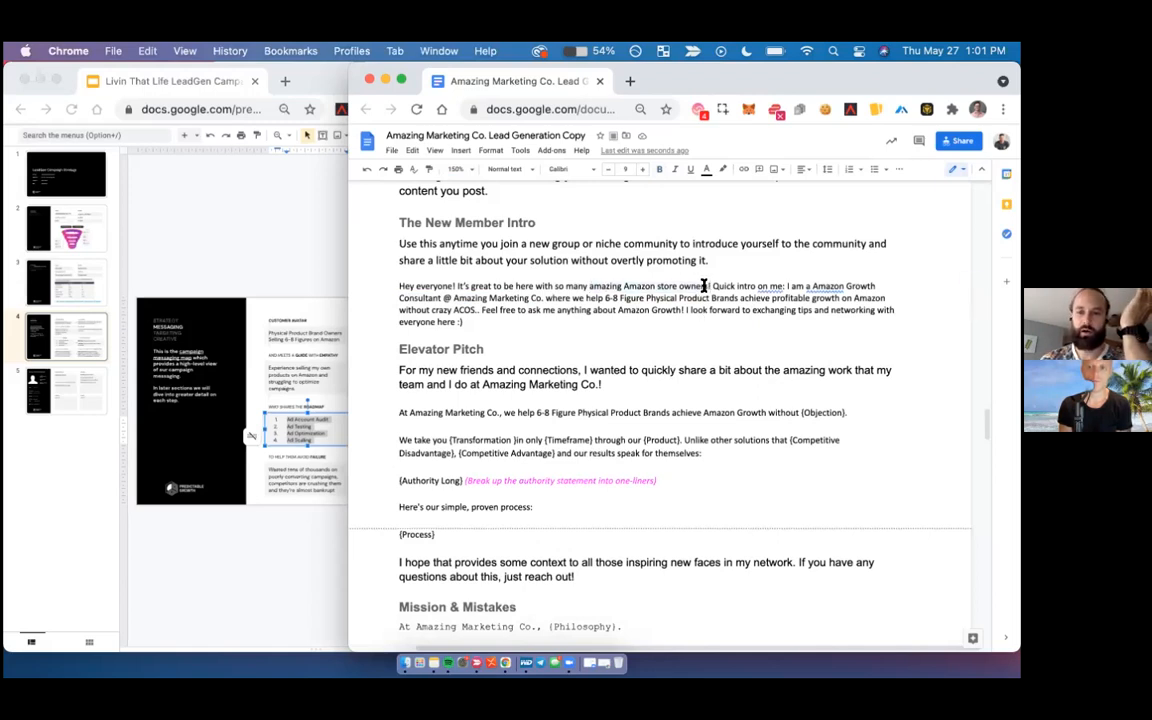
shift+click(593, 287)
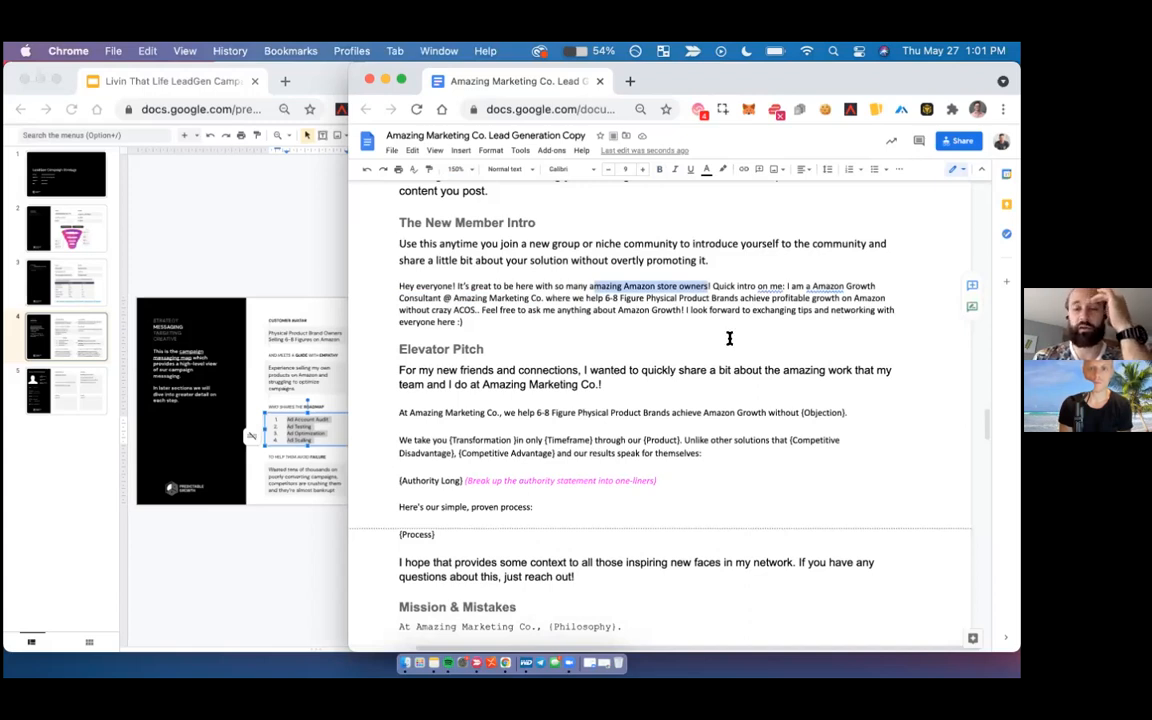
click(686, 302)
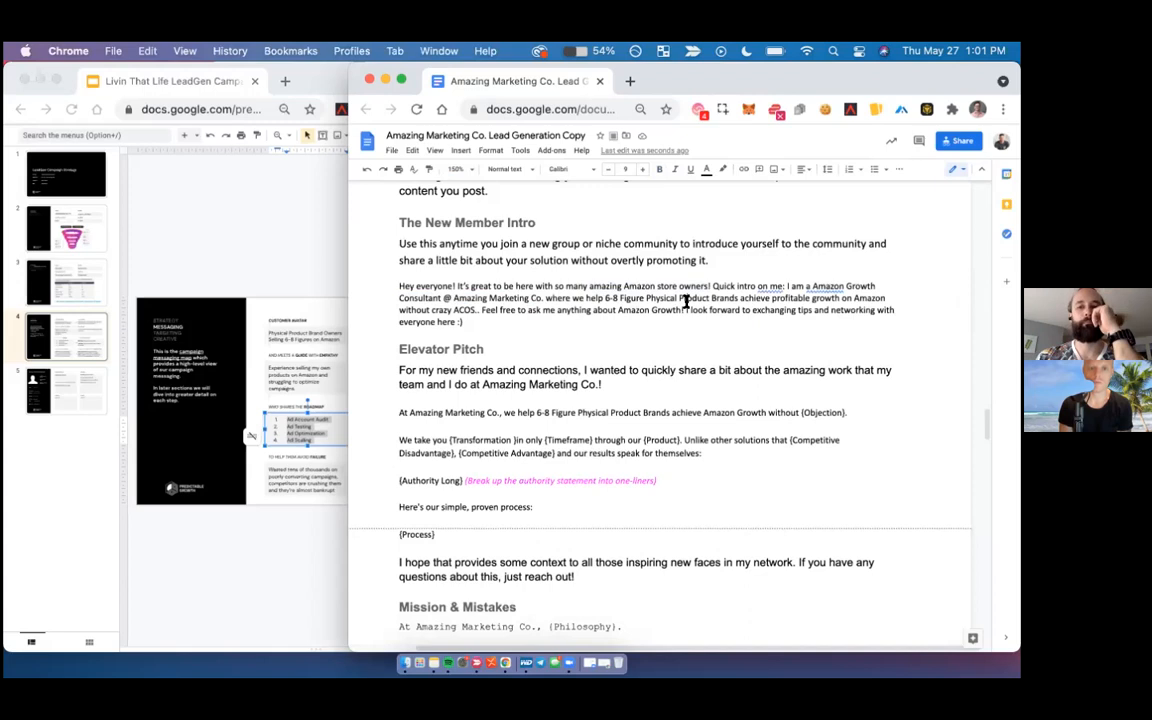
triple_click(686, 302)
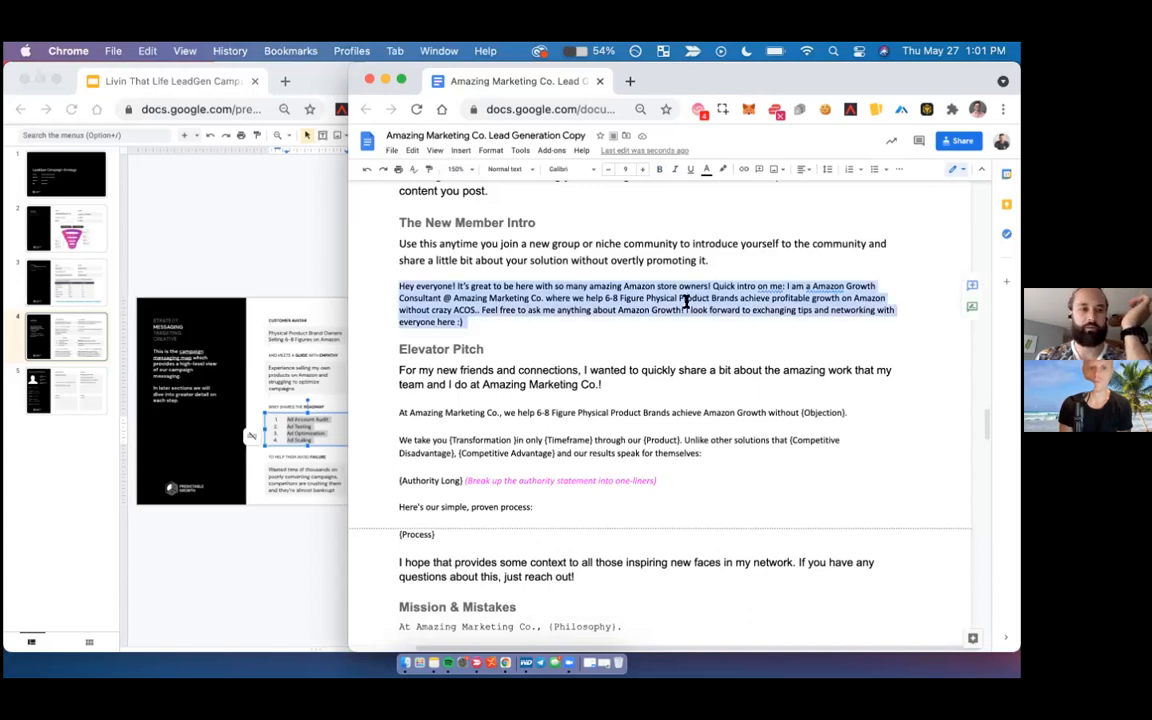
- Copy the About section text from "We take you from poor performing" through the last process item, "Ad Scaling"
scroll(686, 302, down, 2)
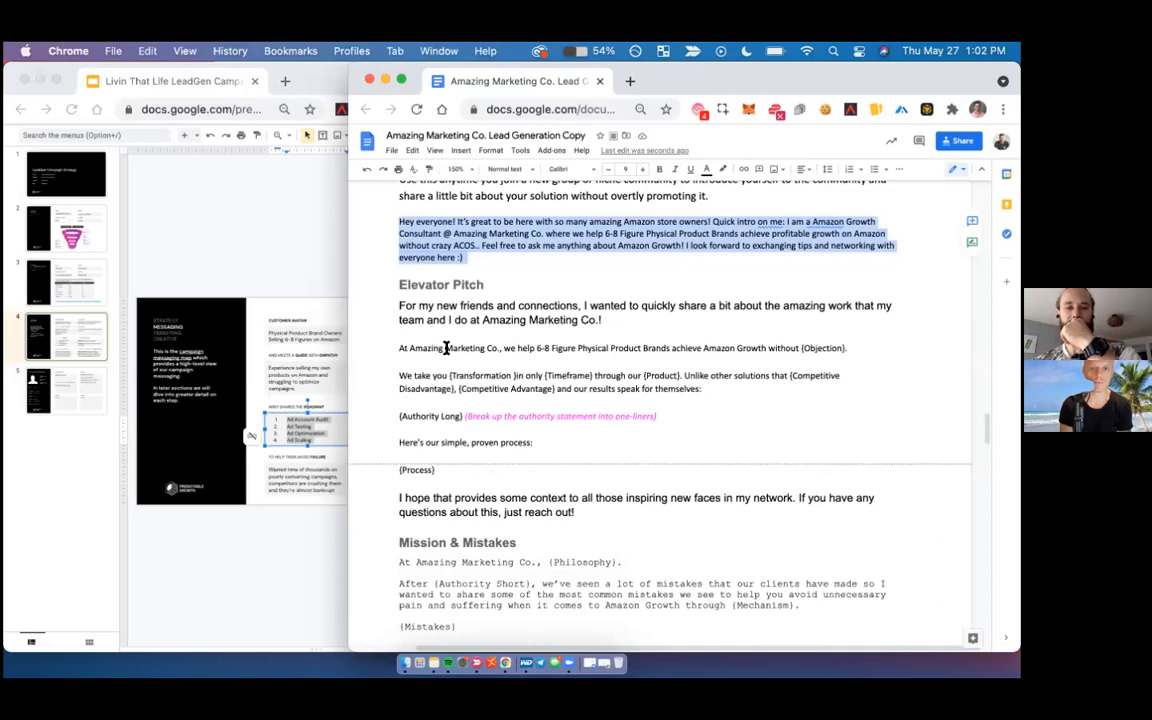
click(580, 341)
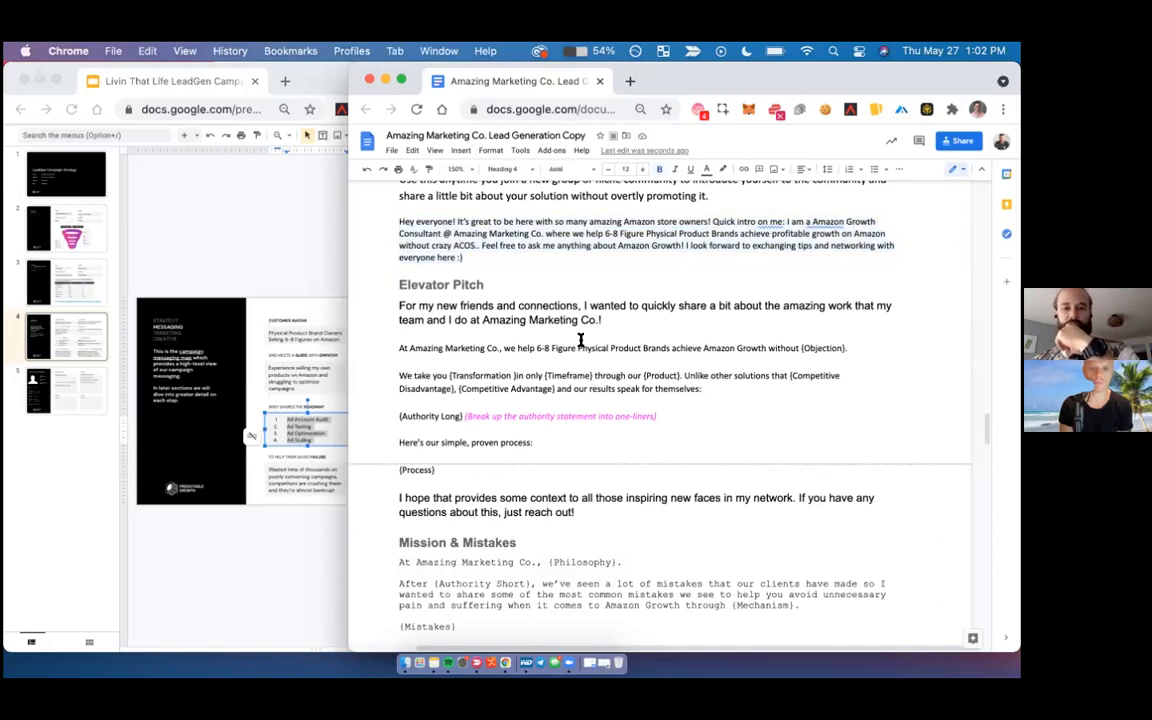
scroll(580, 341, up, 6)
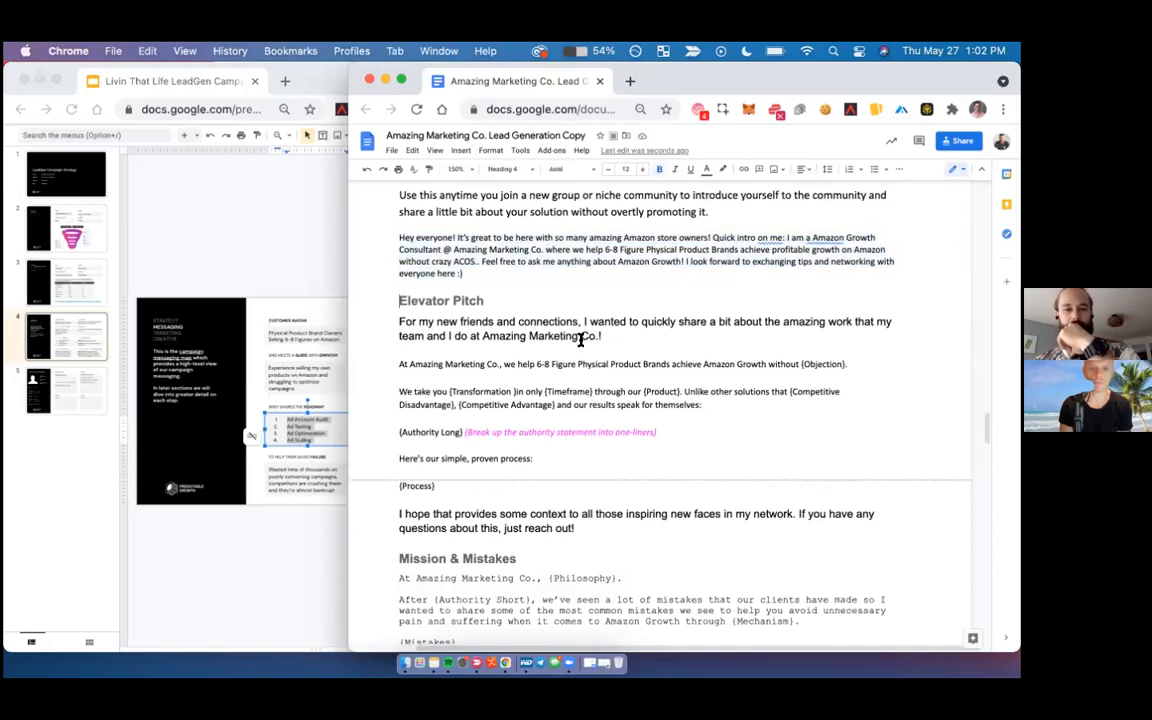
scroll(580, 341, up, 20)
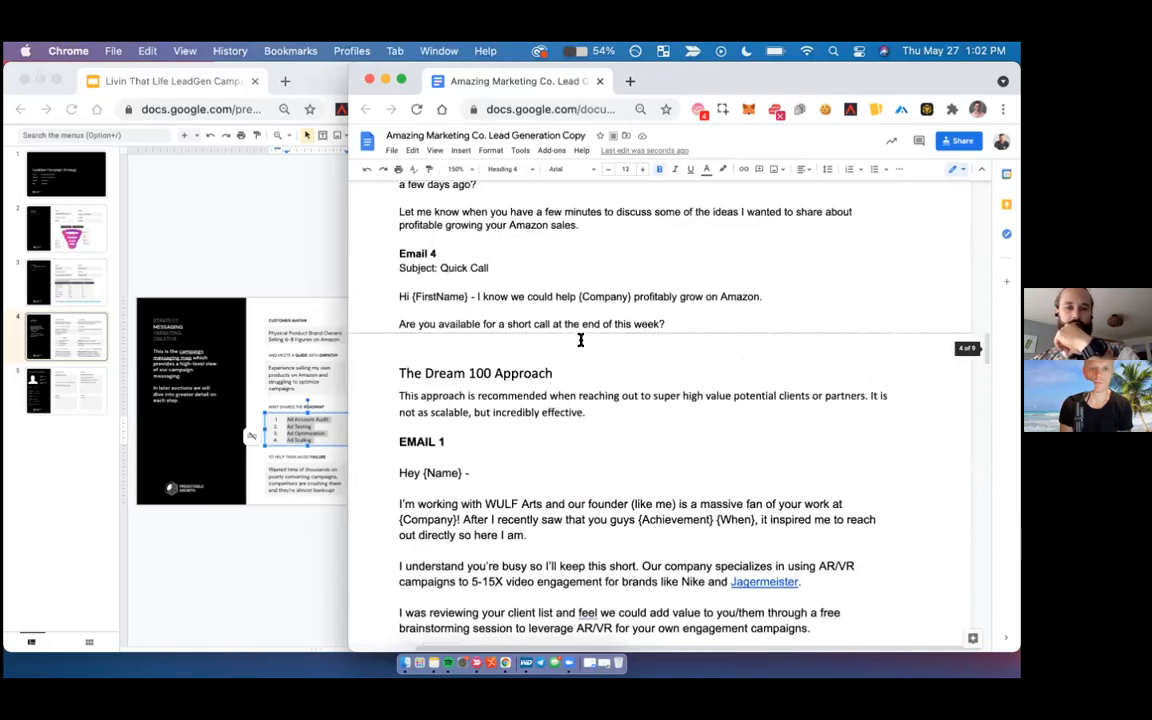
scroll(580, 341, up, 10)
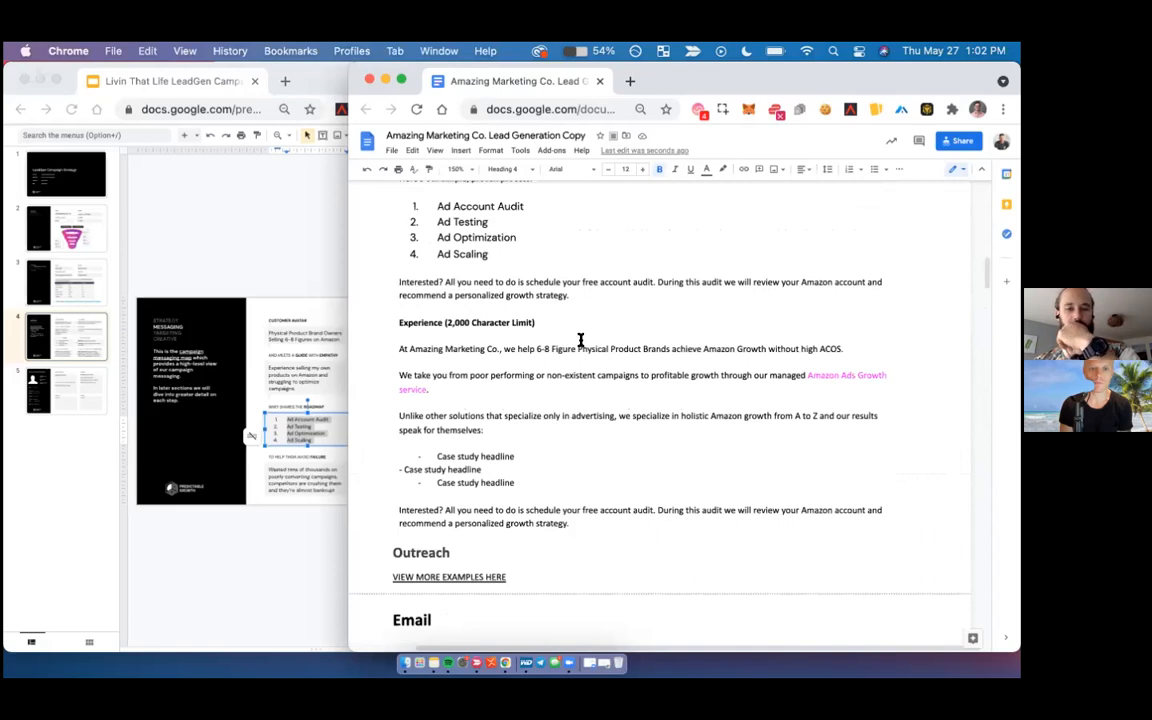
scroll(580, 341, up, 5)
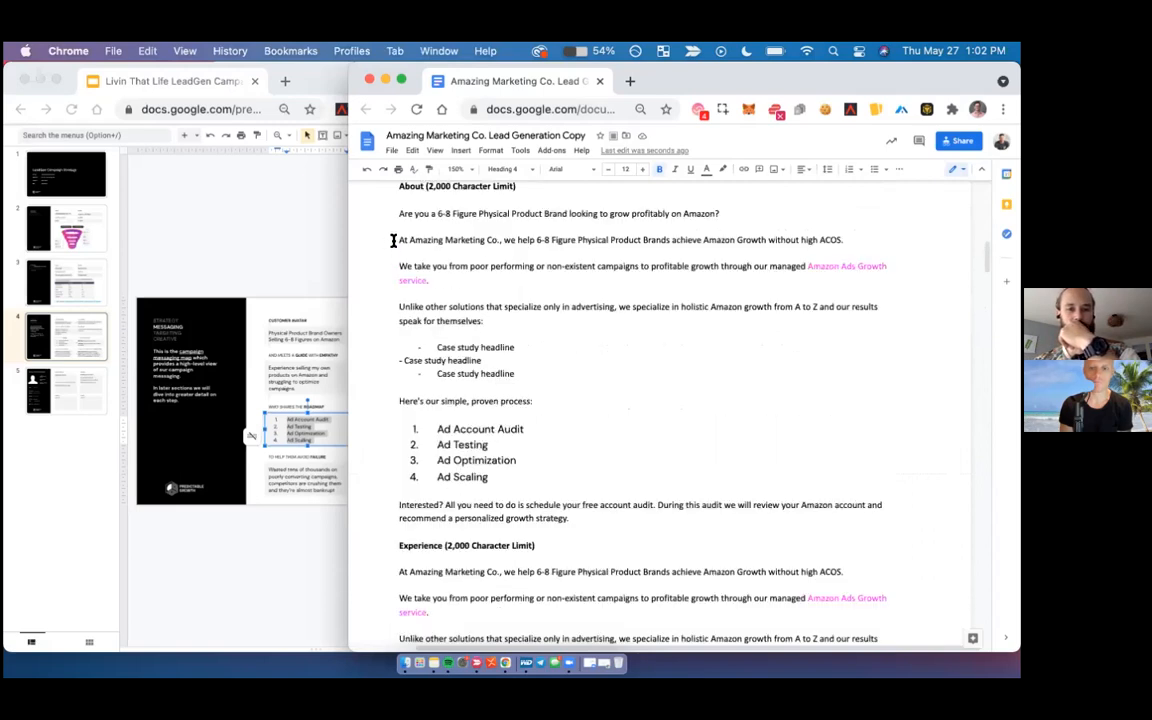
drag(396, 264, 505, 477)
key(super+c)
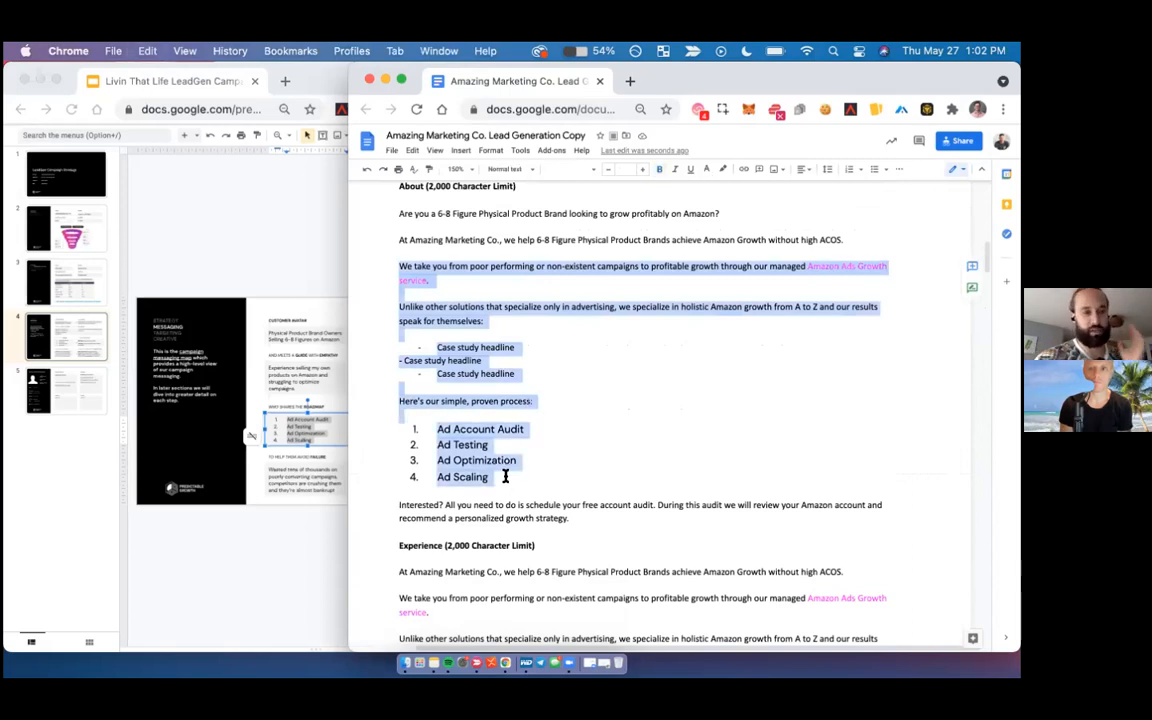
- Replace the Elevator Pitch template text, from "At Amazing Marketing Co." through {Process}, with the copied About text
scroll(505, 477, down, 20)
scroll(505, 476, down, 20)
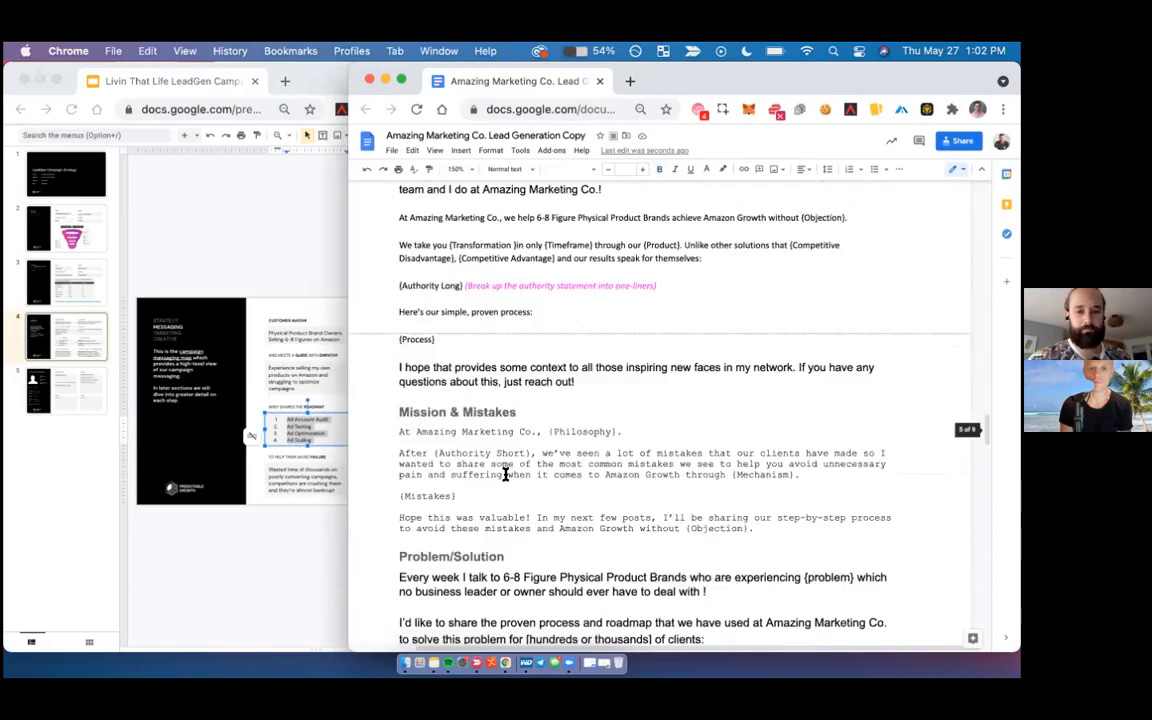
scroll(505, 476, down, 3)
scroll(505, 476, up, 5)
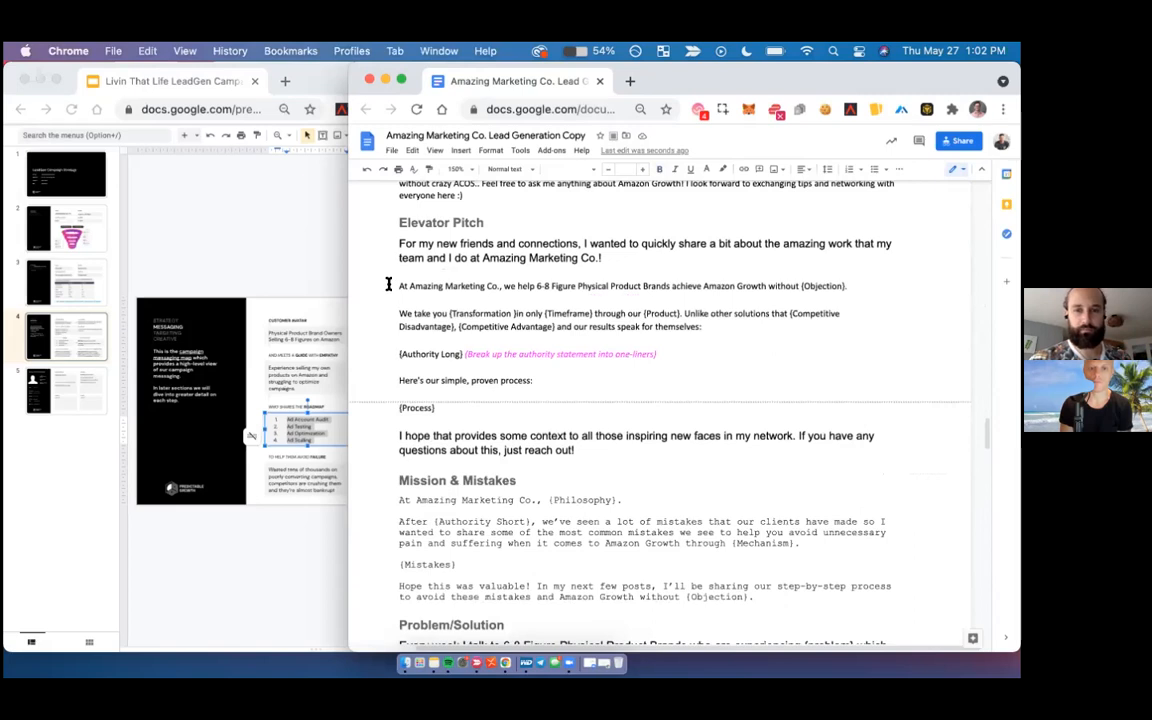
drag(399, 286, 543, 411)
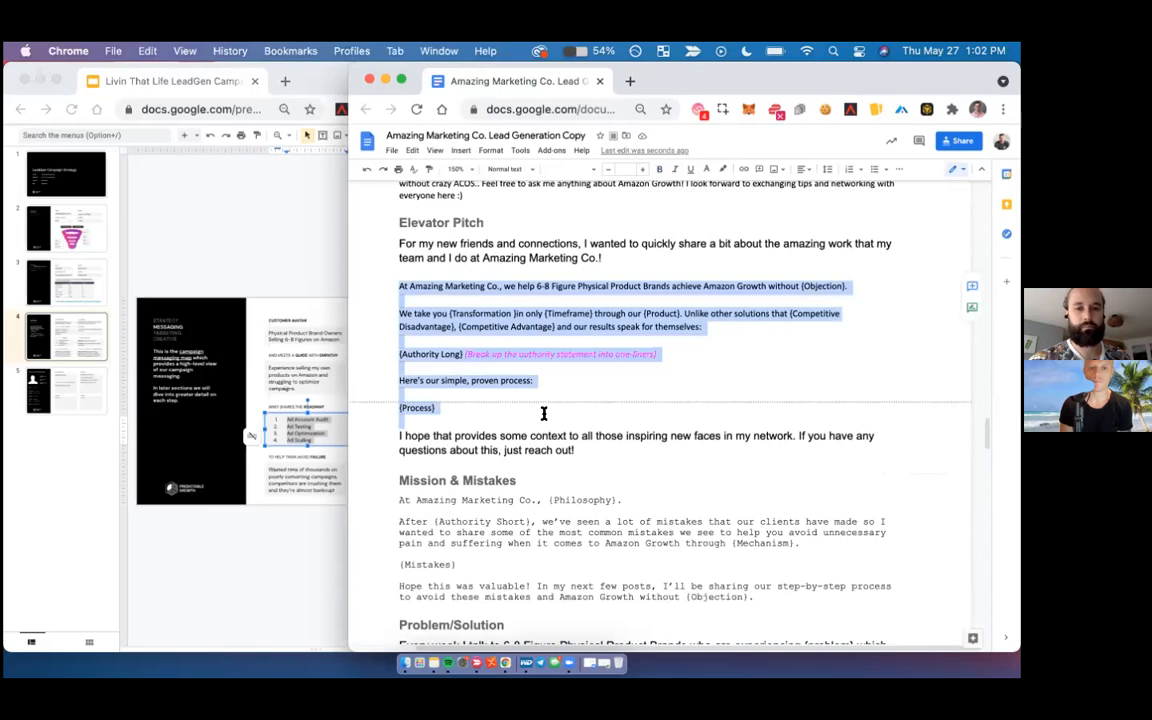
key(super+v)
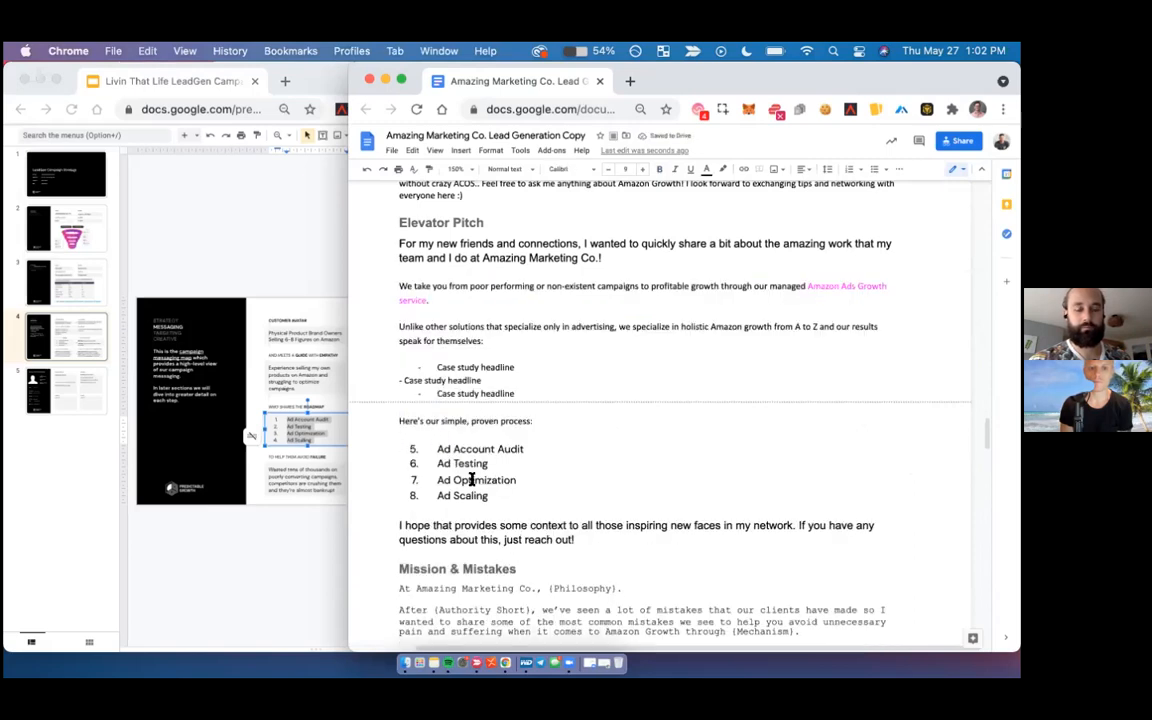
- Renumber the four process items in the Elevator Pitch, Ad Account Audit through Ad Scaling, as 1 to 4
key(shift+Up)
key(shift+Up)
key(shift+Up)
key(shift+Up)
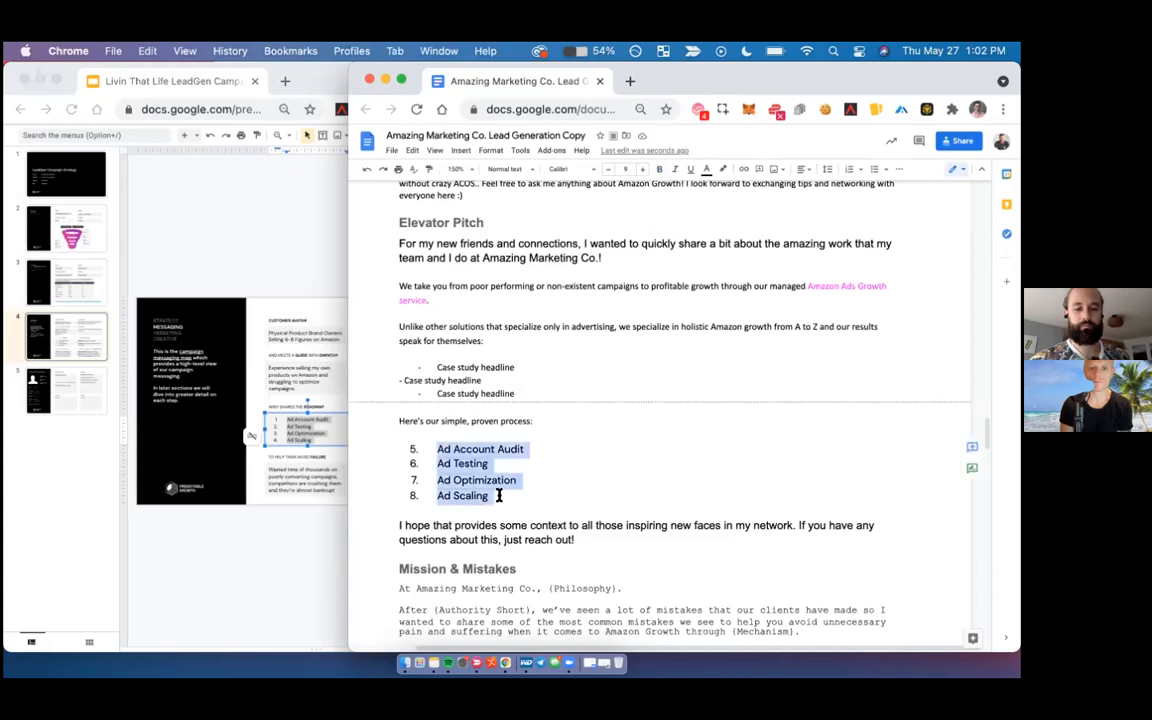
key(super+shift+7)
key(super+shift+7)
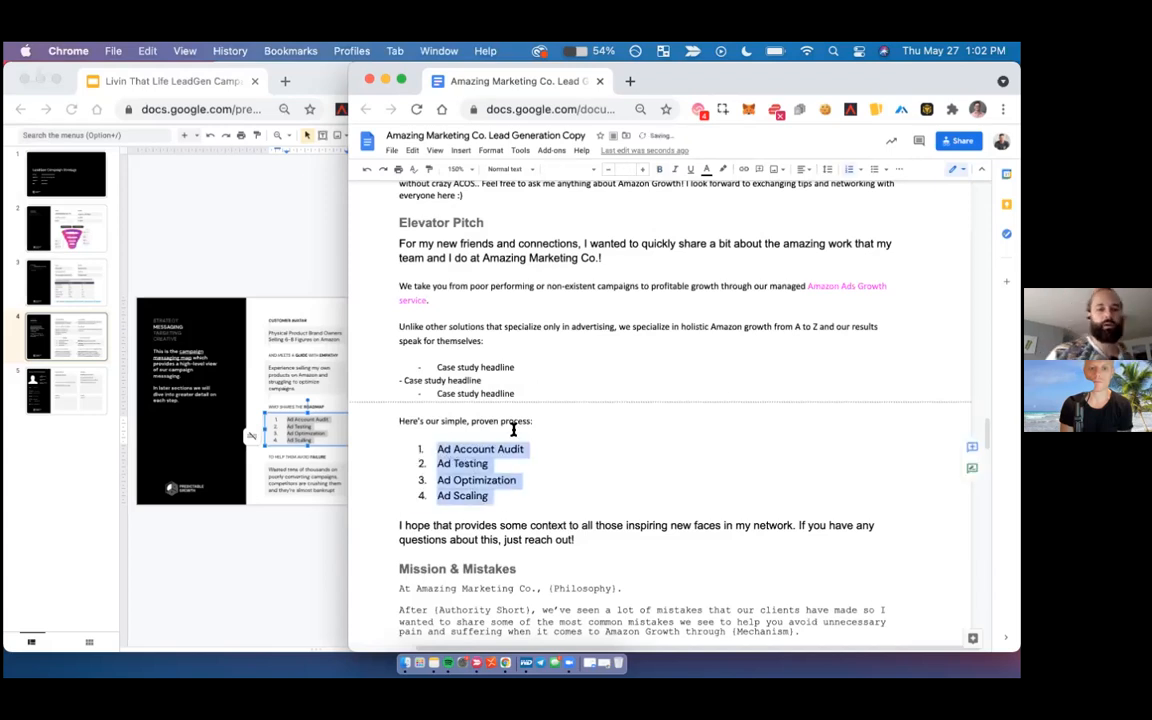
- Go to the Mission & Mistakes template below the Elevator Pitch and place the text cursor before its heading
click(520, 366)
scroll(520, 366, down, 5)
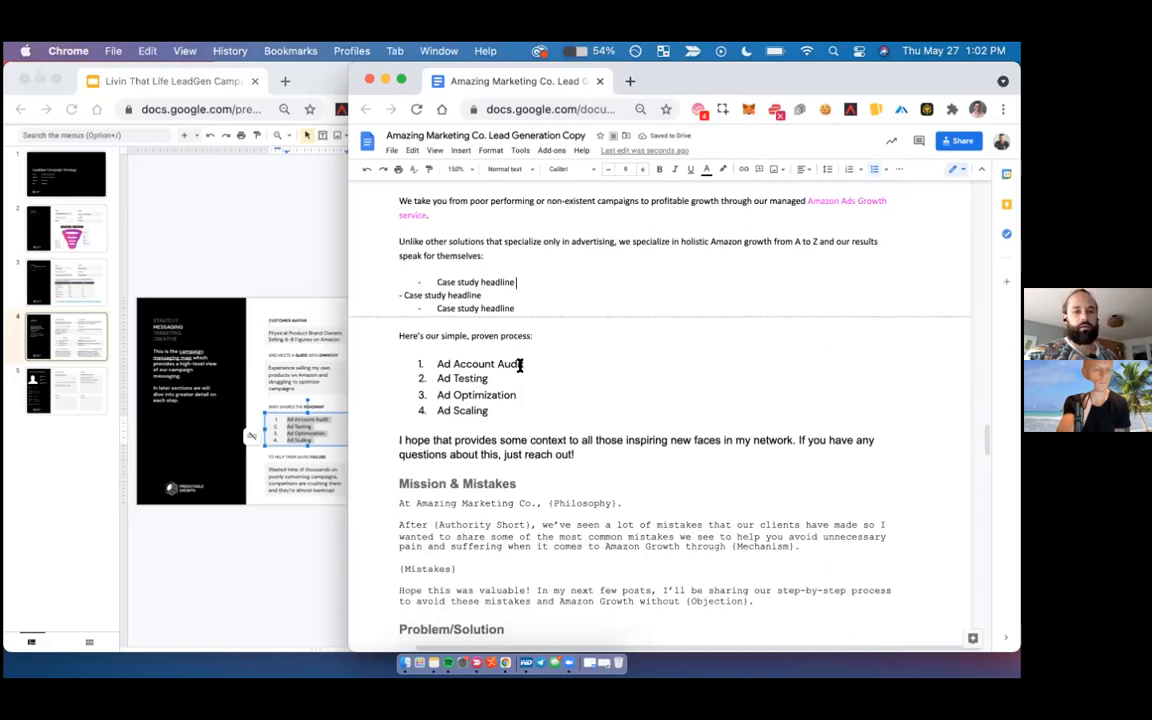
scroll(520, 366, down, 2)
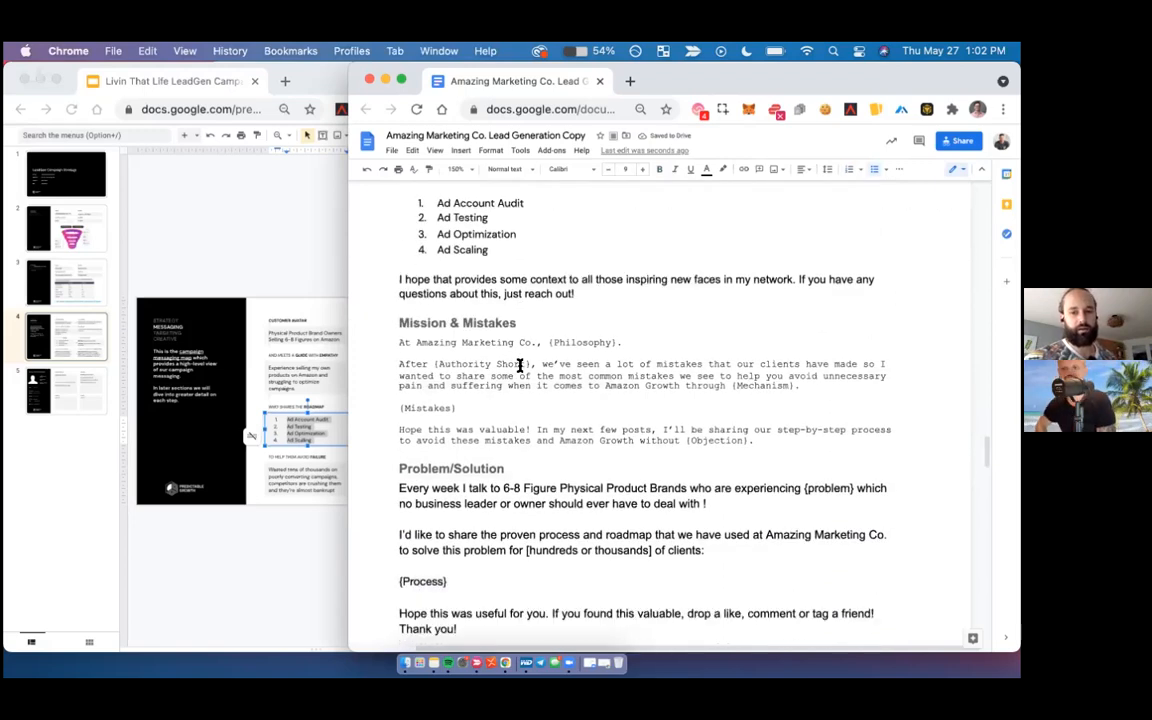
click(387, 321)
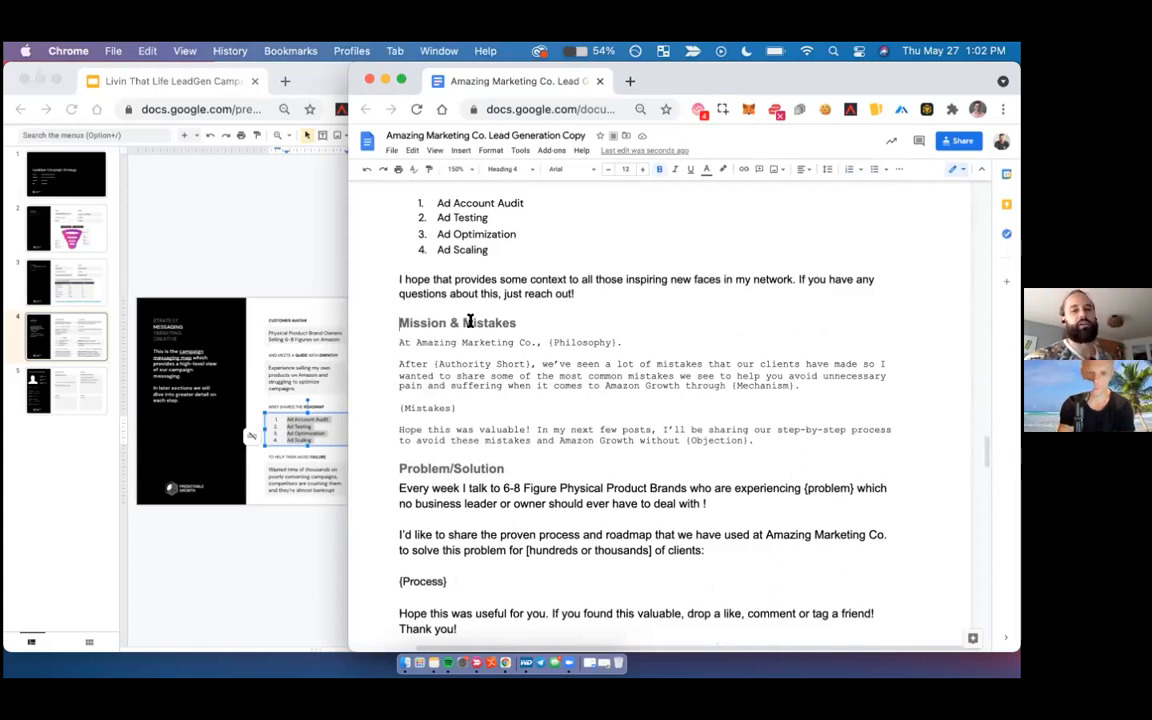
- Check the Mission & Mistakes template against the messaging map's Problem entry and the Problem fields on the avatar-specific messaging slide
triple_click(593, 322)
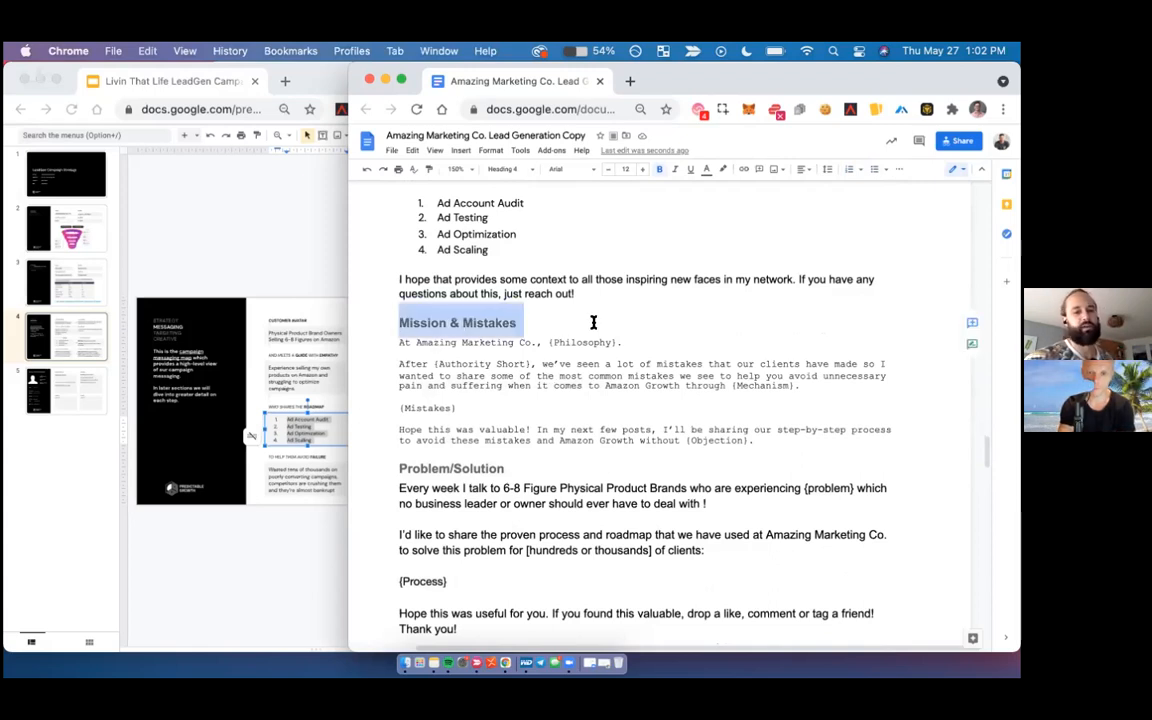
click(414, 343)
scroll(414, 343, down, 1)
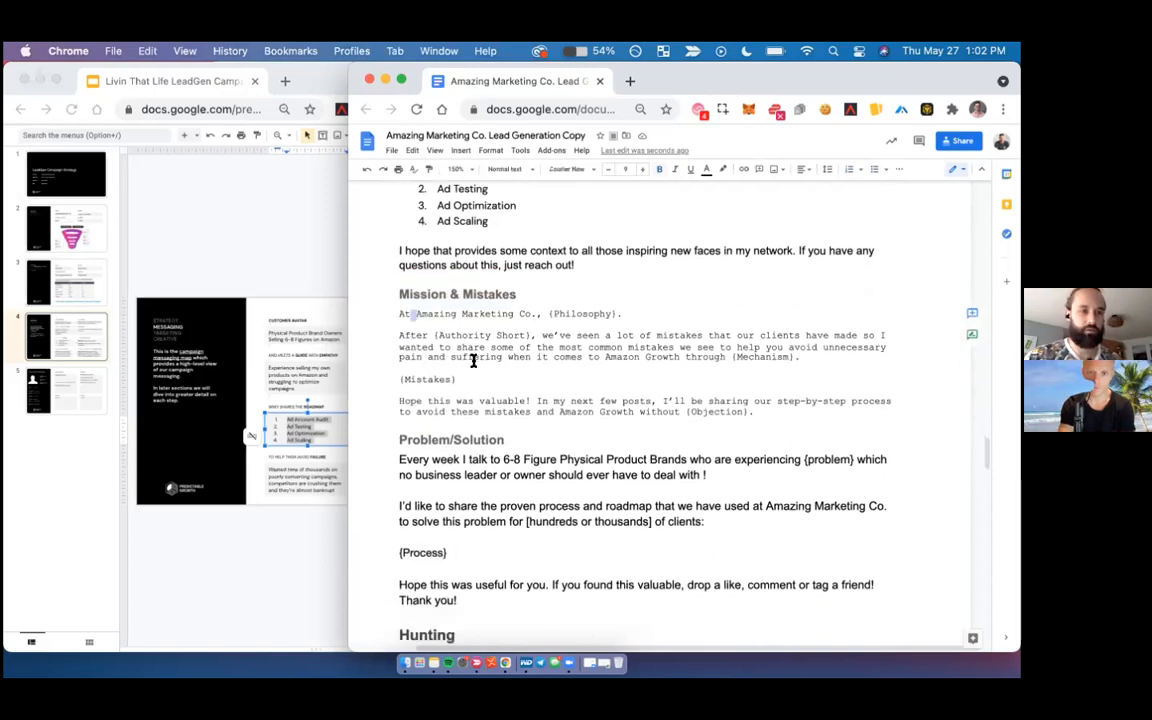
click(248, 357)
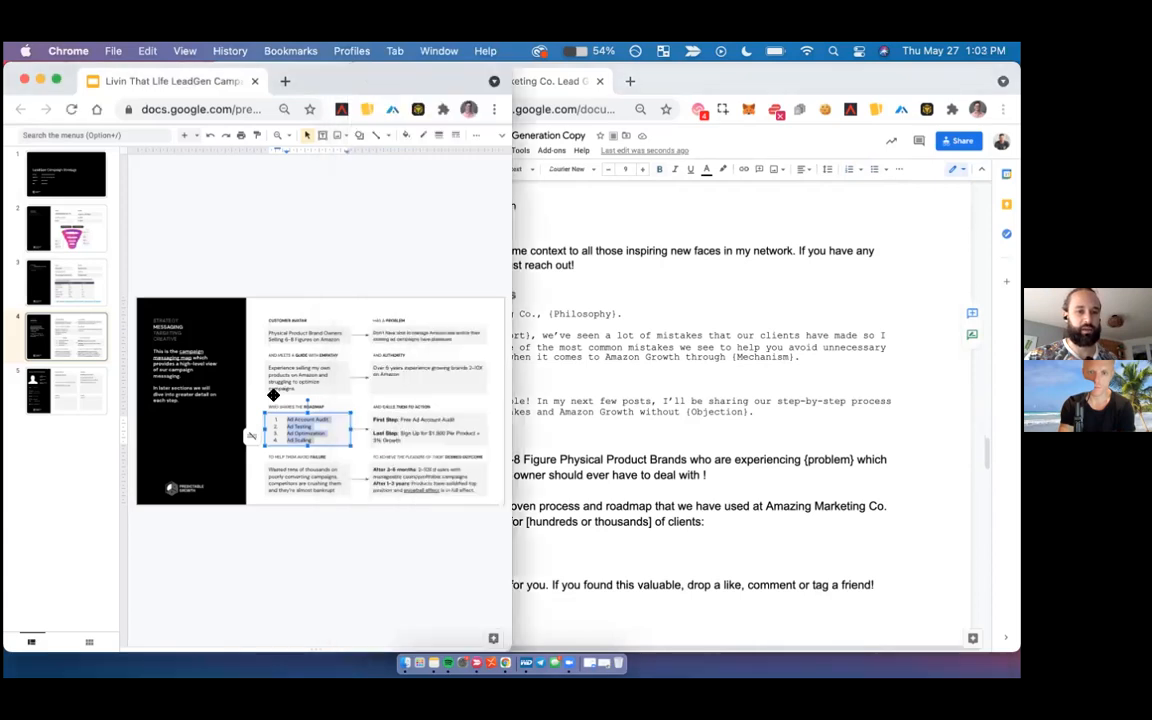
triple_click(395, 332)
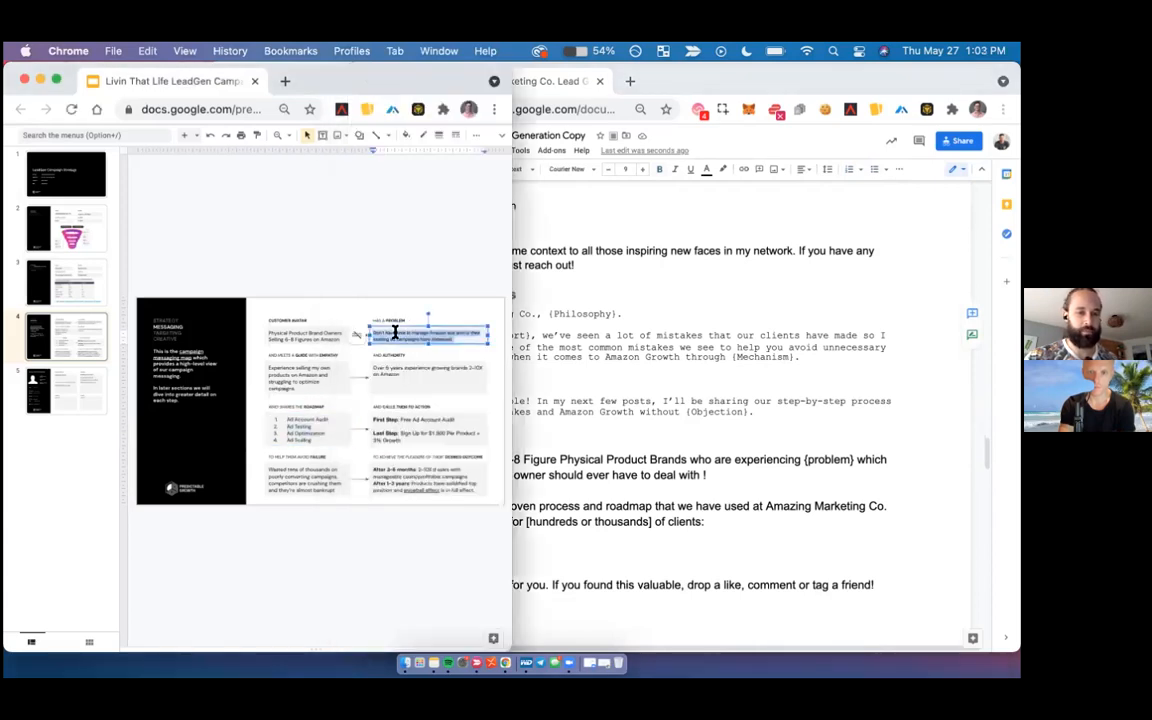
click(71, 405)
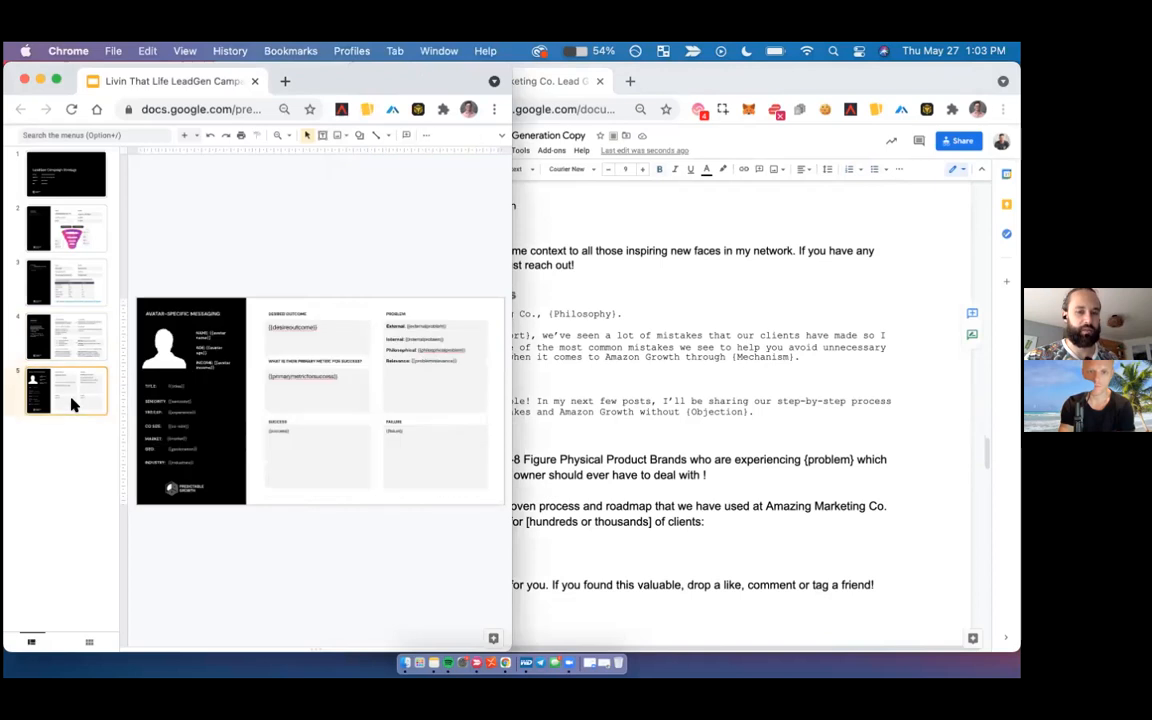
click(416, 325)
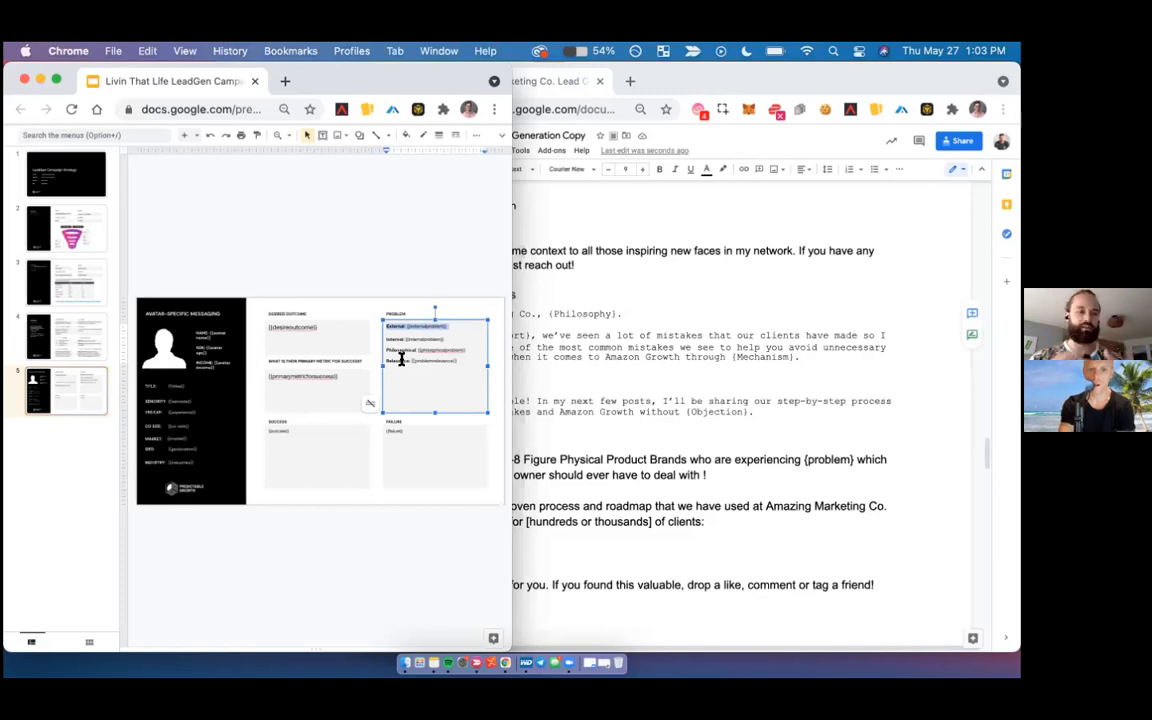
- In the copy document's Hunting section, remove the quotation mark at the start of the Freebie template's opening line
click(687, 373)
scroll(688, 374, down, 1)
scroll(687, 373, down, 8)
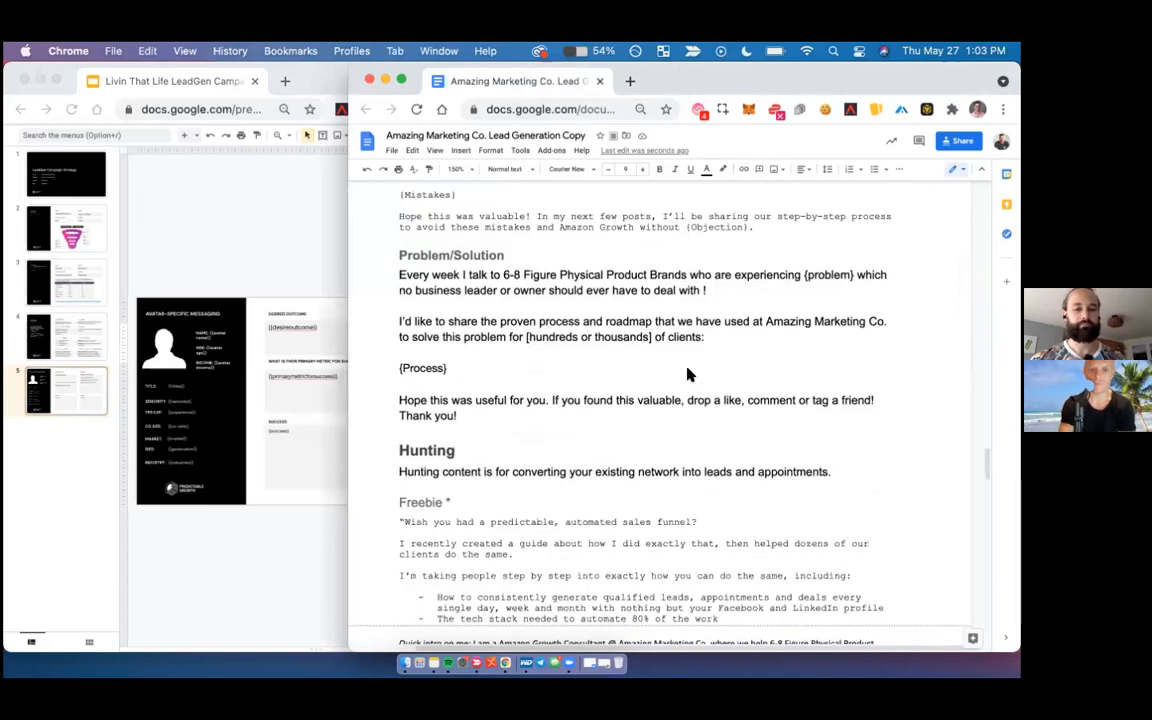
scroll(687, 374, down, 2)
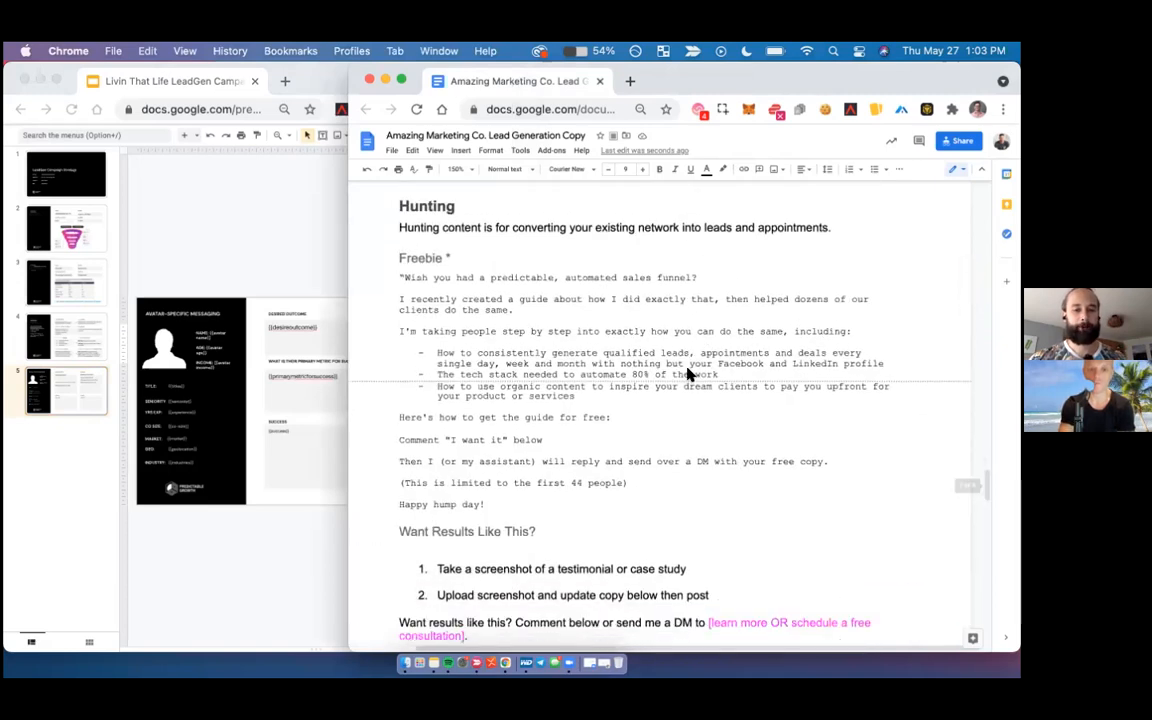
scroll(687, 373, up, 9)
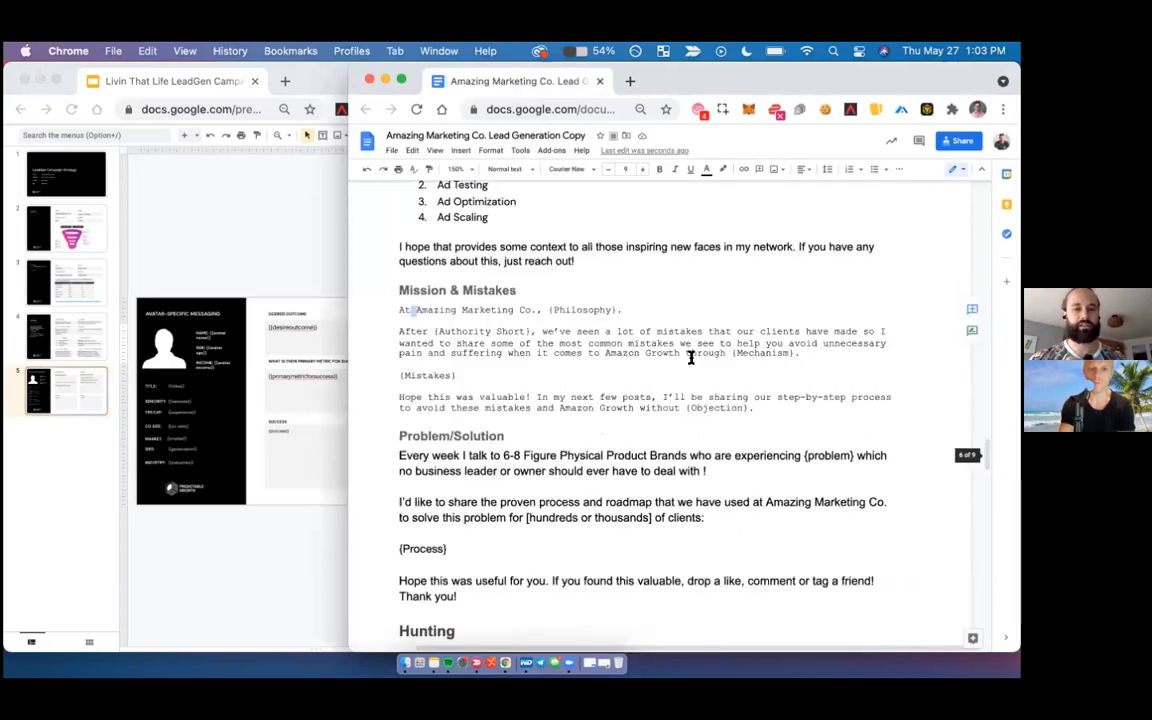
scroll(609, 393, down, 4)
scroll(609, 393, down, 5)
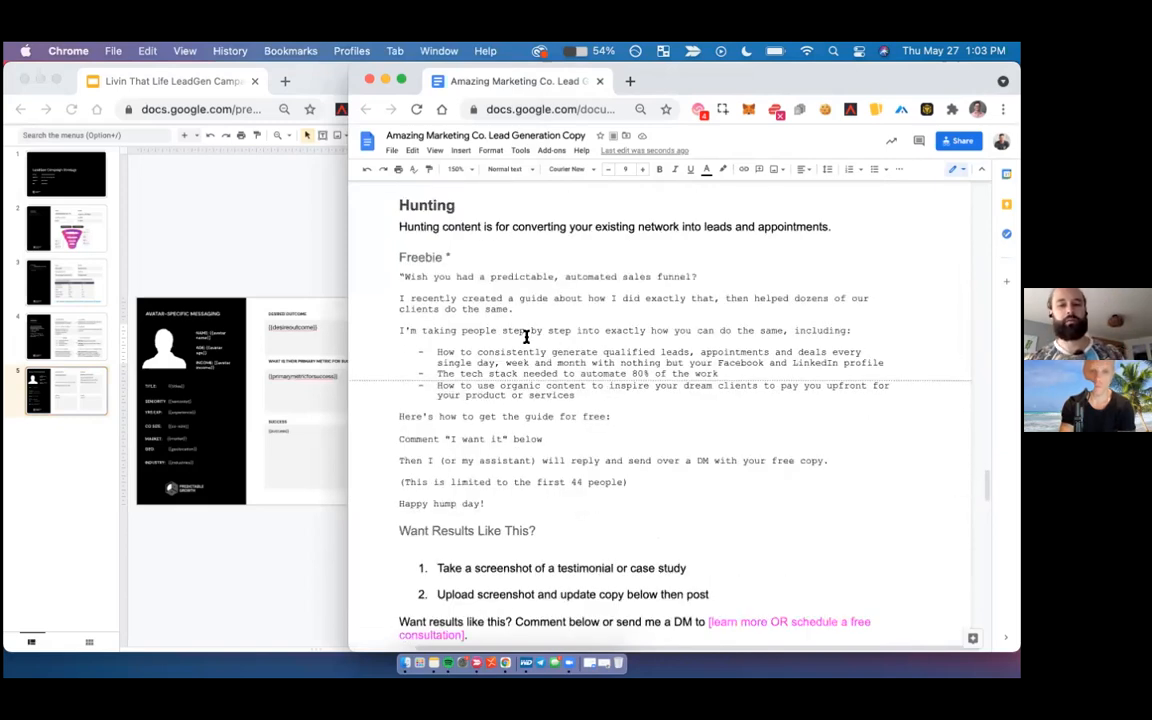
click(403, 276)
key(BackSpace)
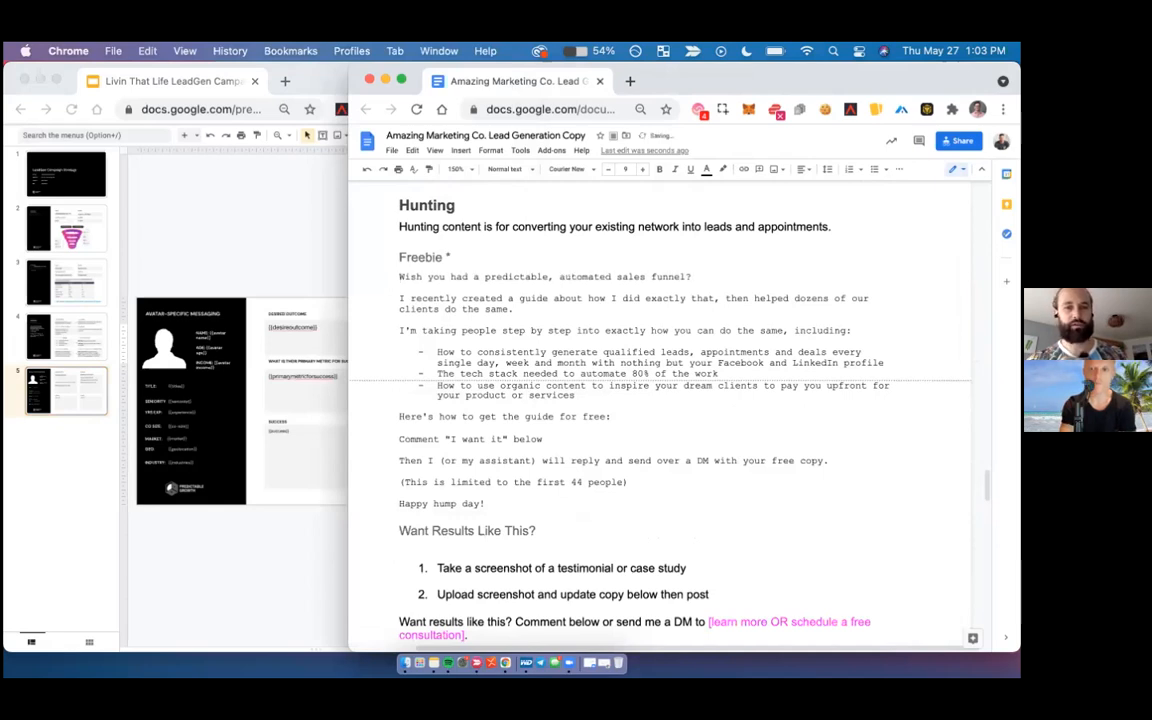
- Replace "predictable, automated sales funnel?" in the Freebie opening line with "profitably growing Amazon store?"
drag(484, 276, 695, 279)
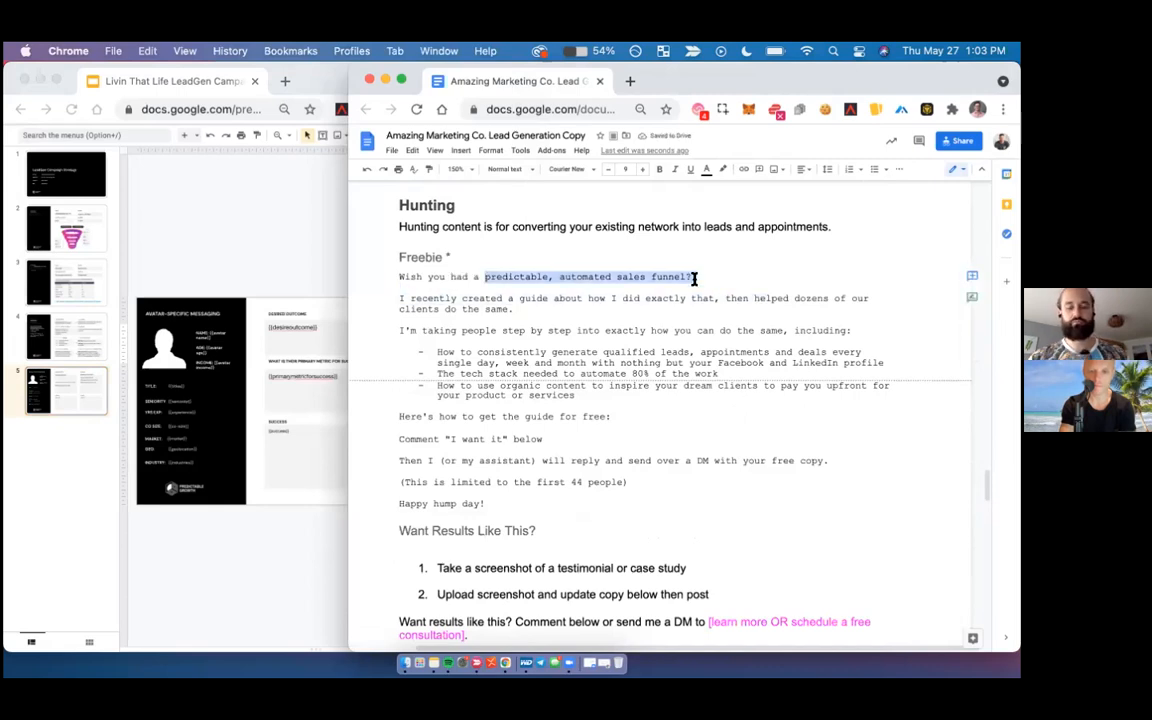
key(BackSpace)
text(profitably growing Amazong store?)
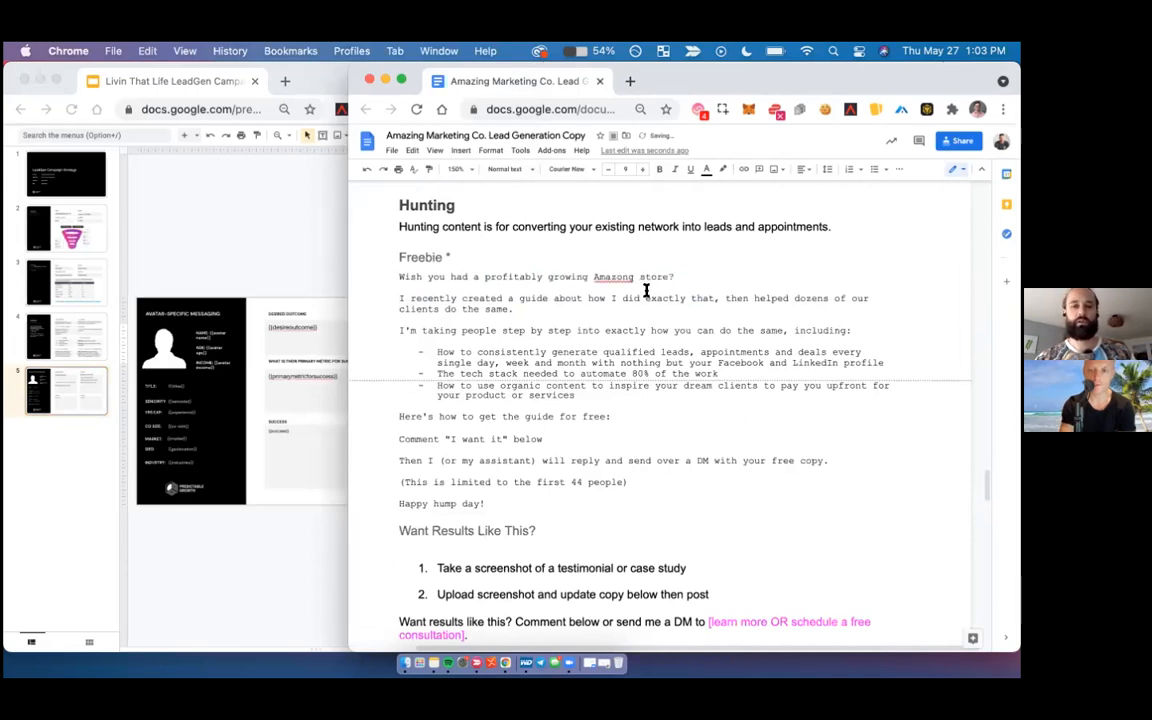
click(628, 275)
click(552, 236)
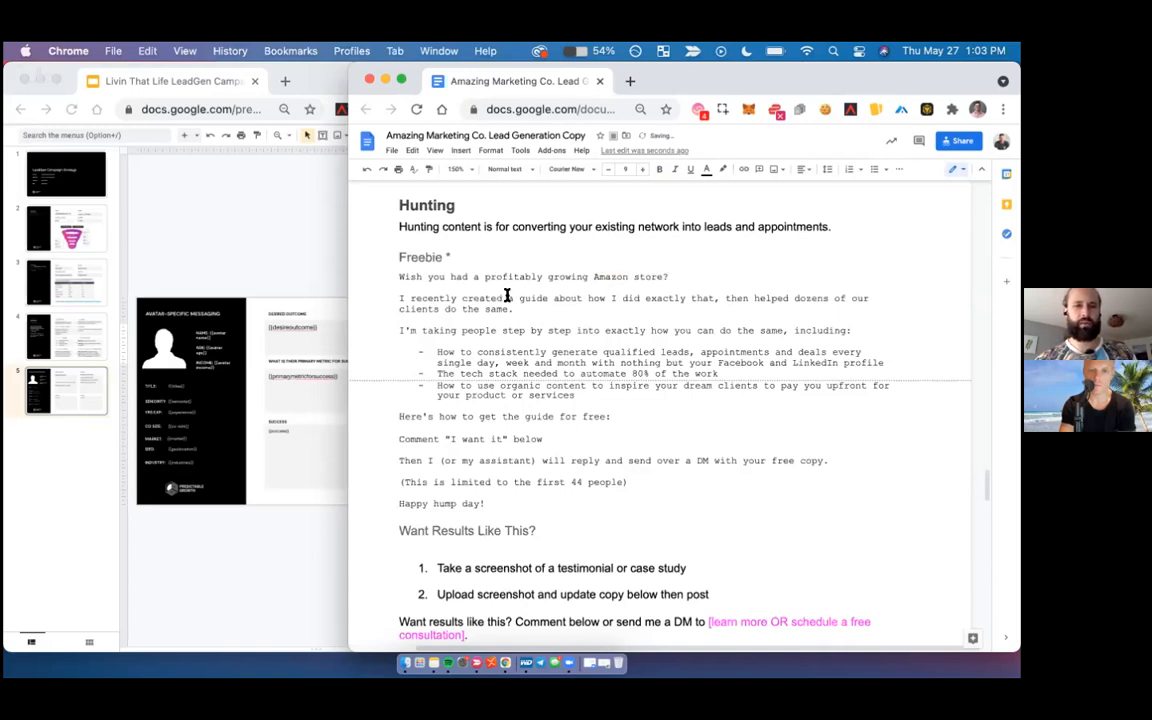
- Replace the Freebie template's bullet points with three placeholder bullets: "Benefit 1", "Benefit 2" and "Benefit 3"
triple_click(507, 296)
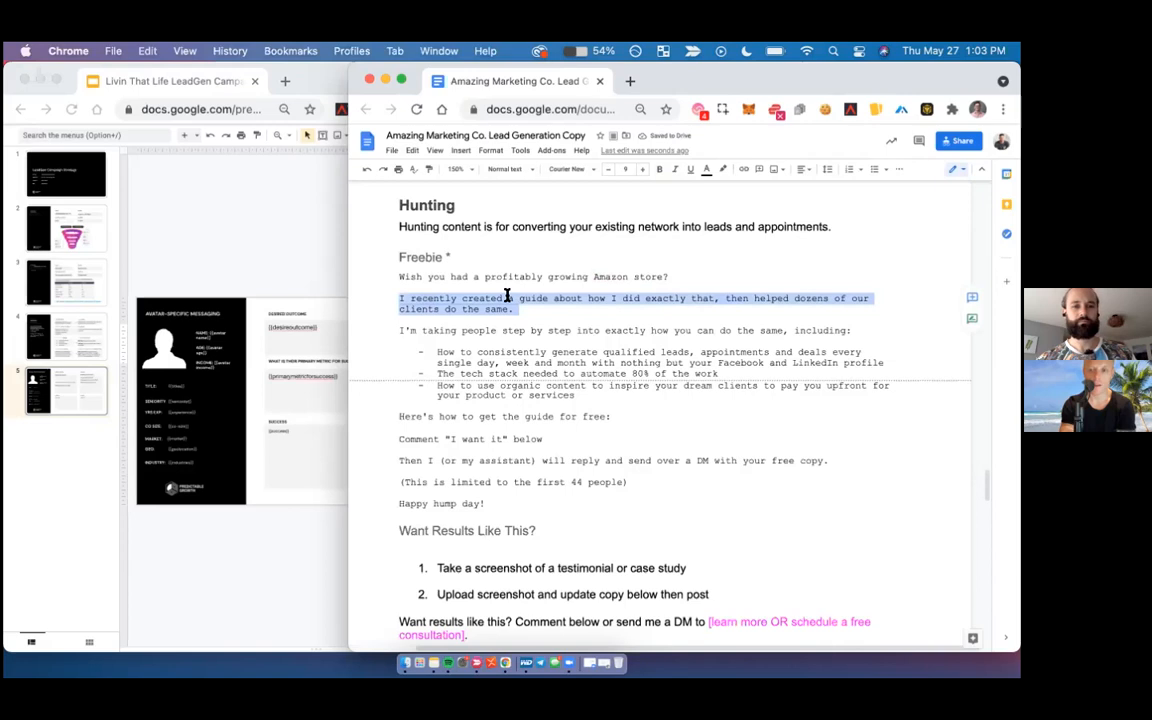
click(507, 297)
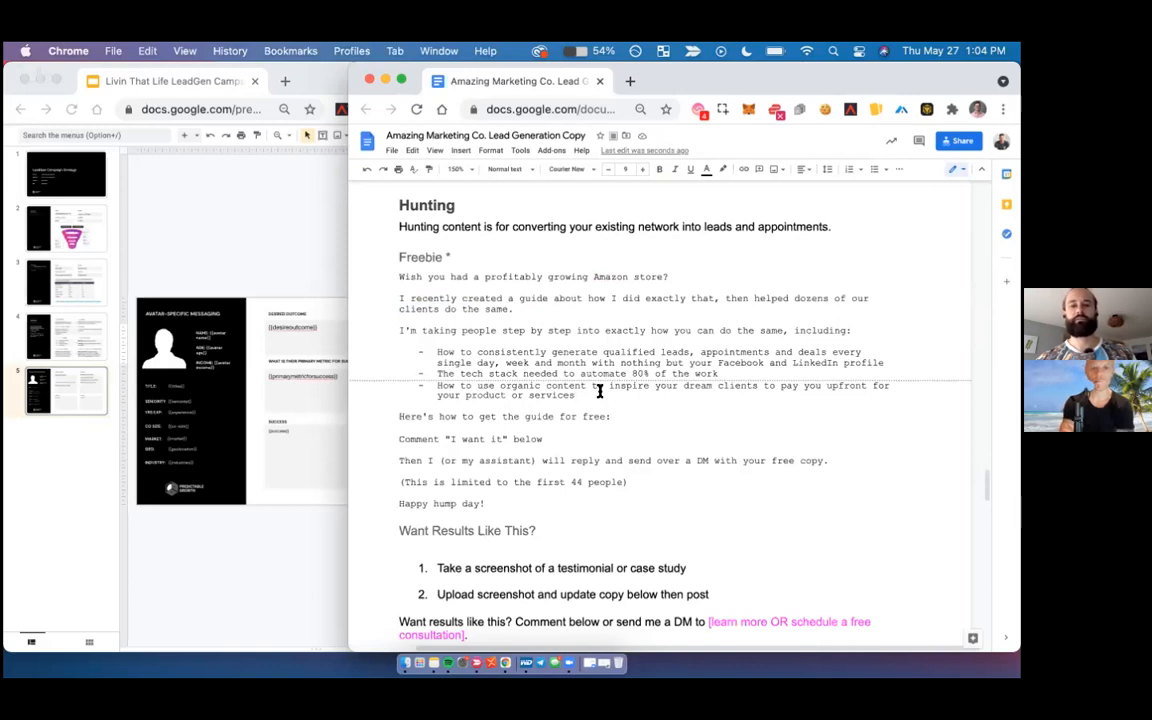
shift+click(435, 353)
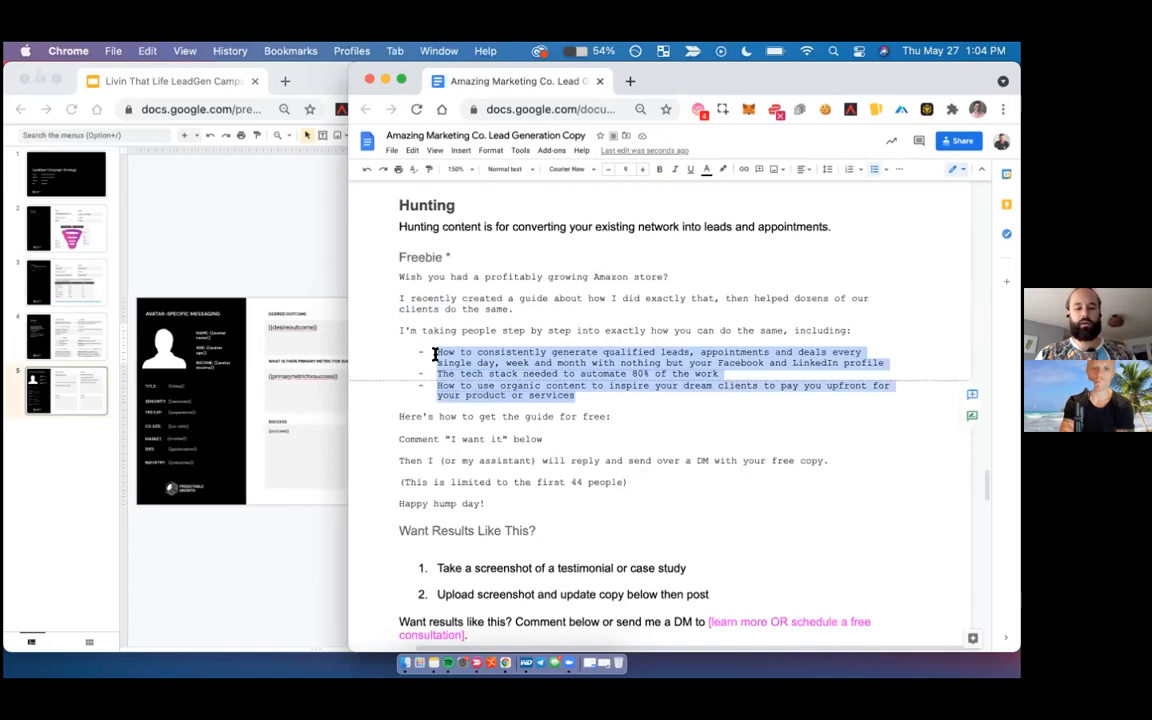
text(Benefit 1)
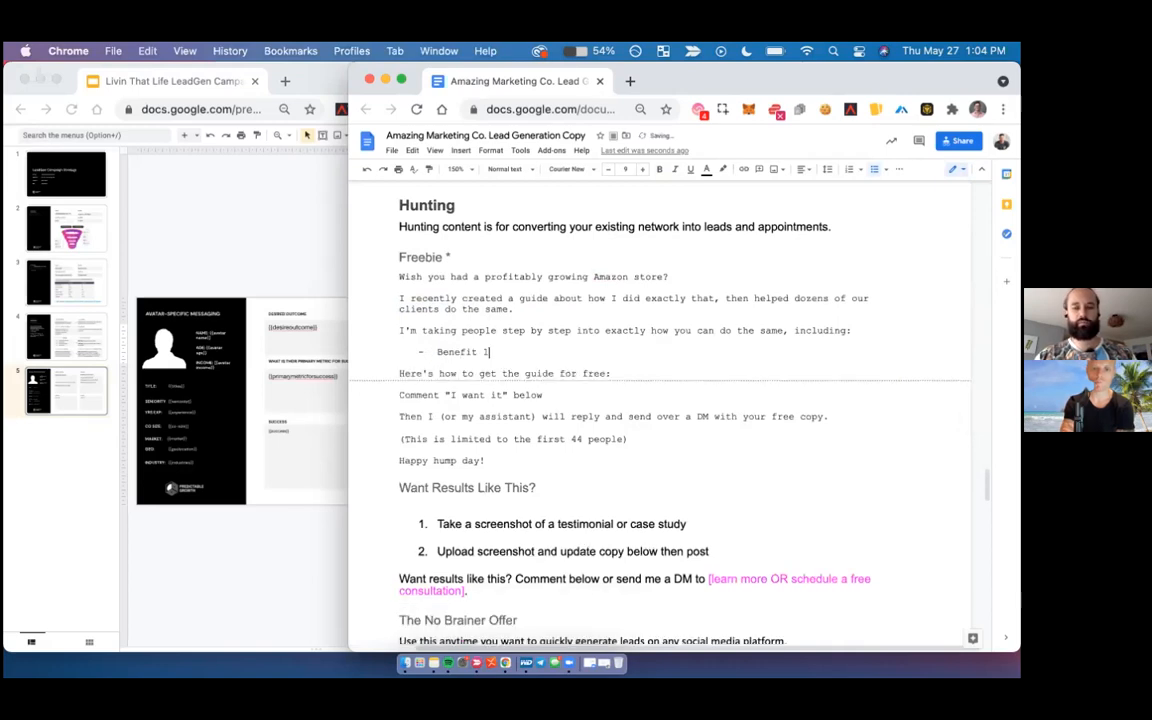
key(Return)
text(Benefit 2)
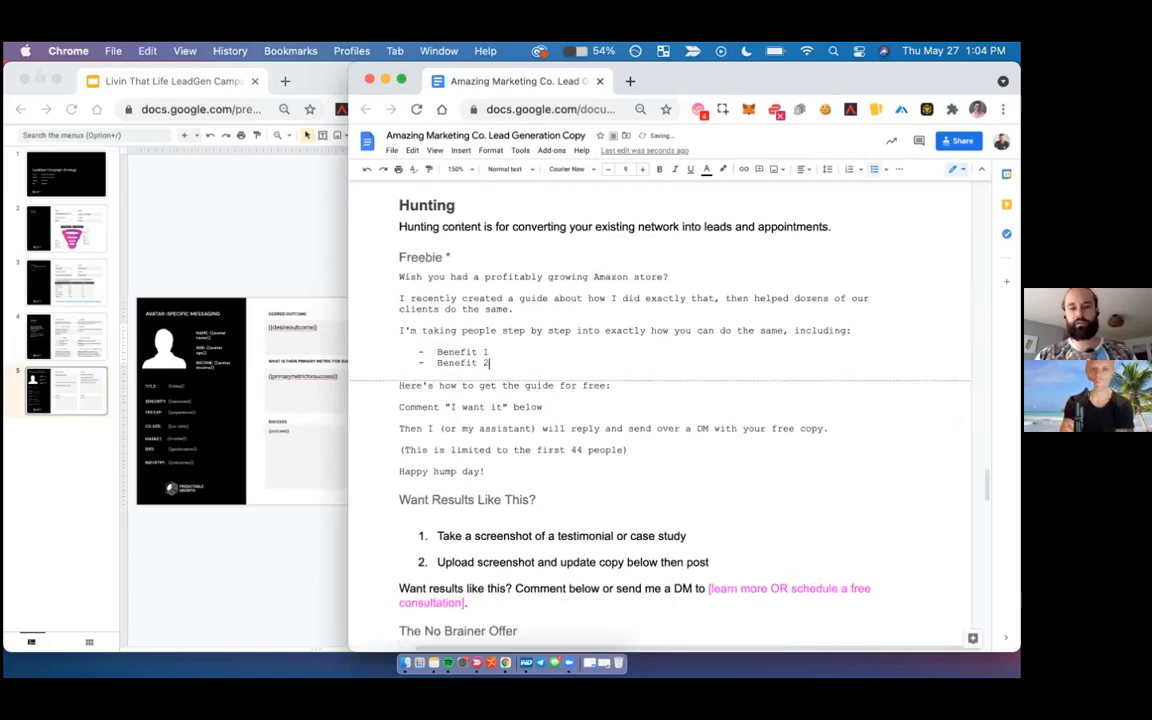
key(Return)
text(Benefit 3)
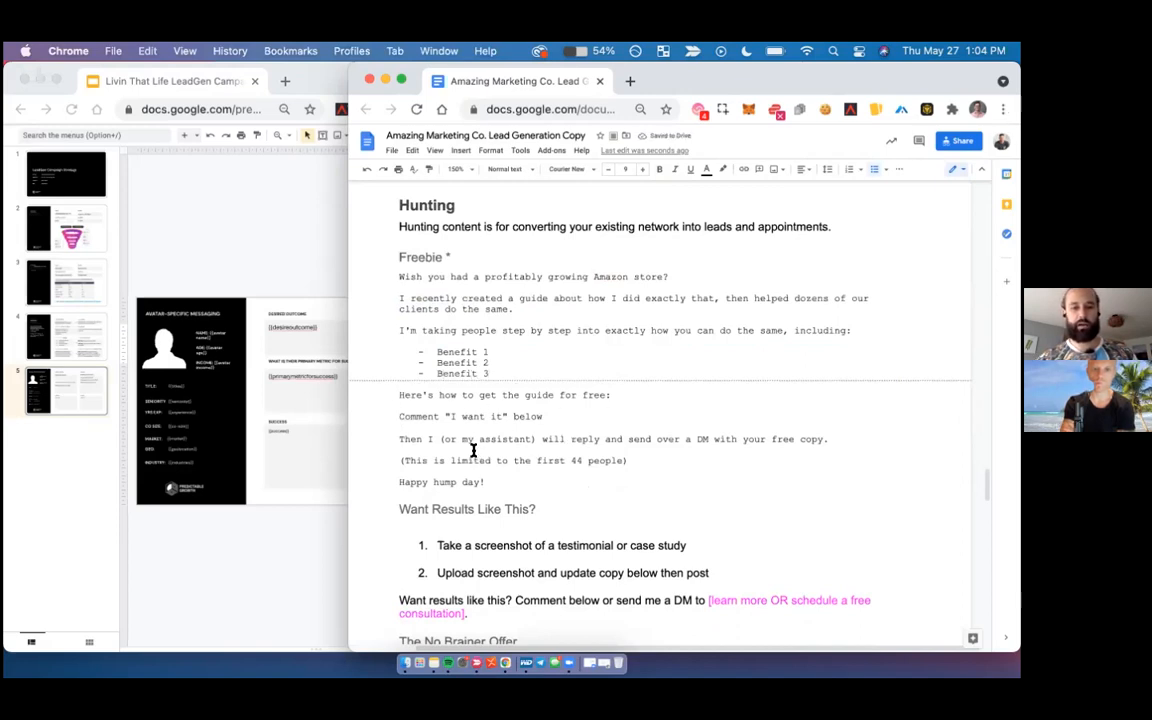
- Delete the "(This is limited to the first 44 people)" line from the Freebie template and join "Happy hump day!" to the preceding paragraph
click(563, 458)
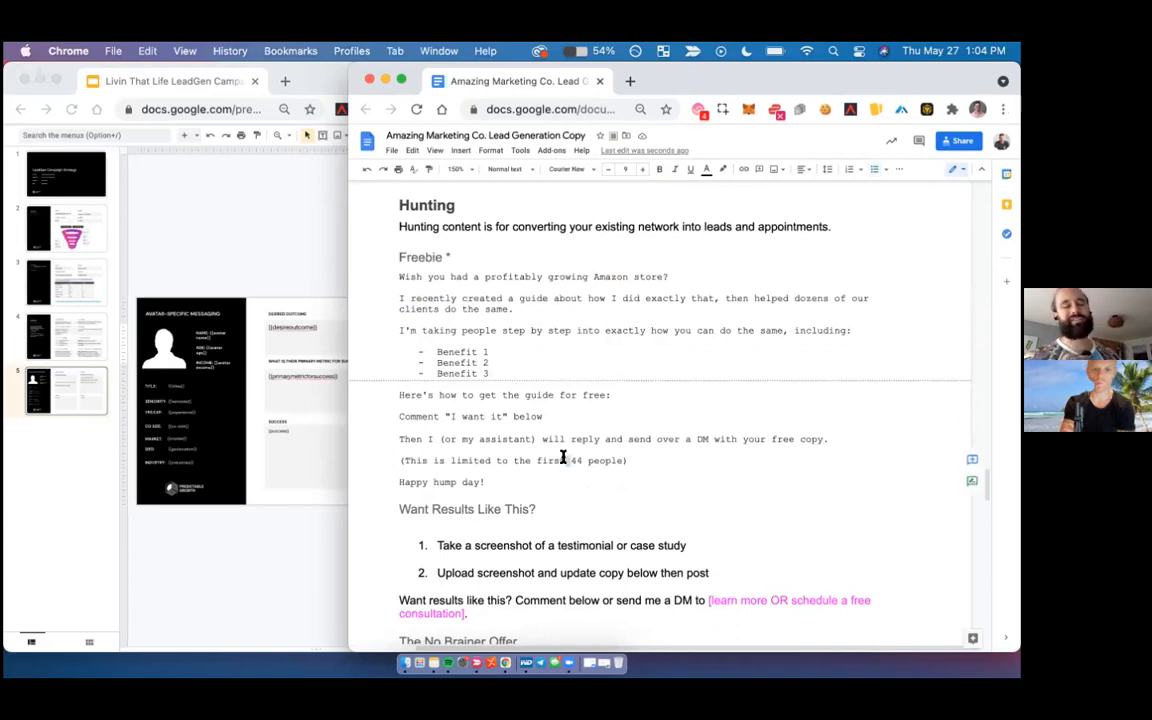
triple_click(563, 458)
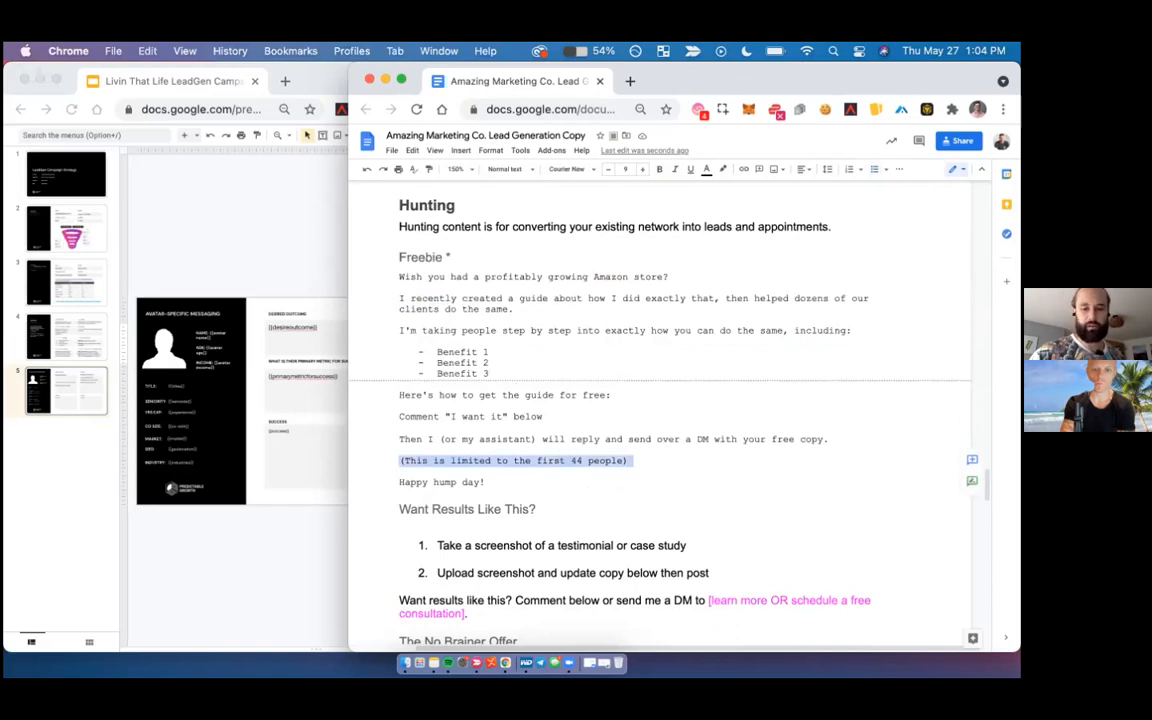
key(BackSpace)
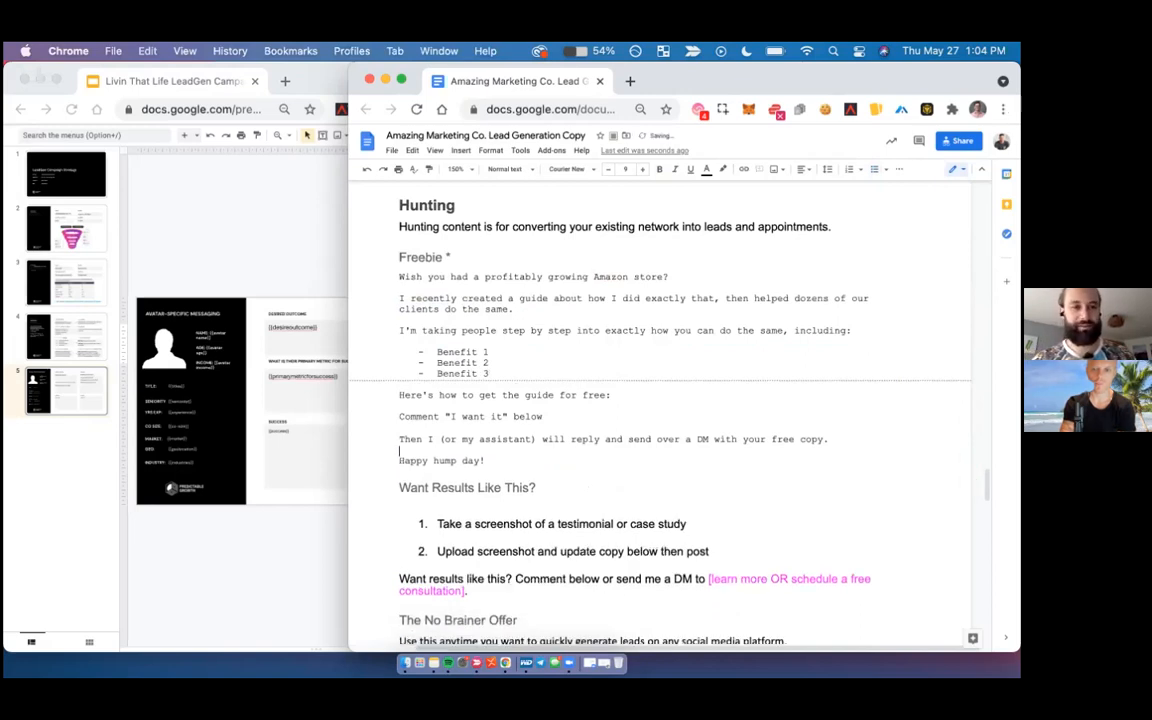
key(Down)
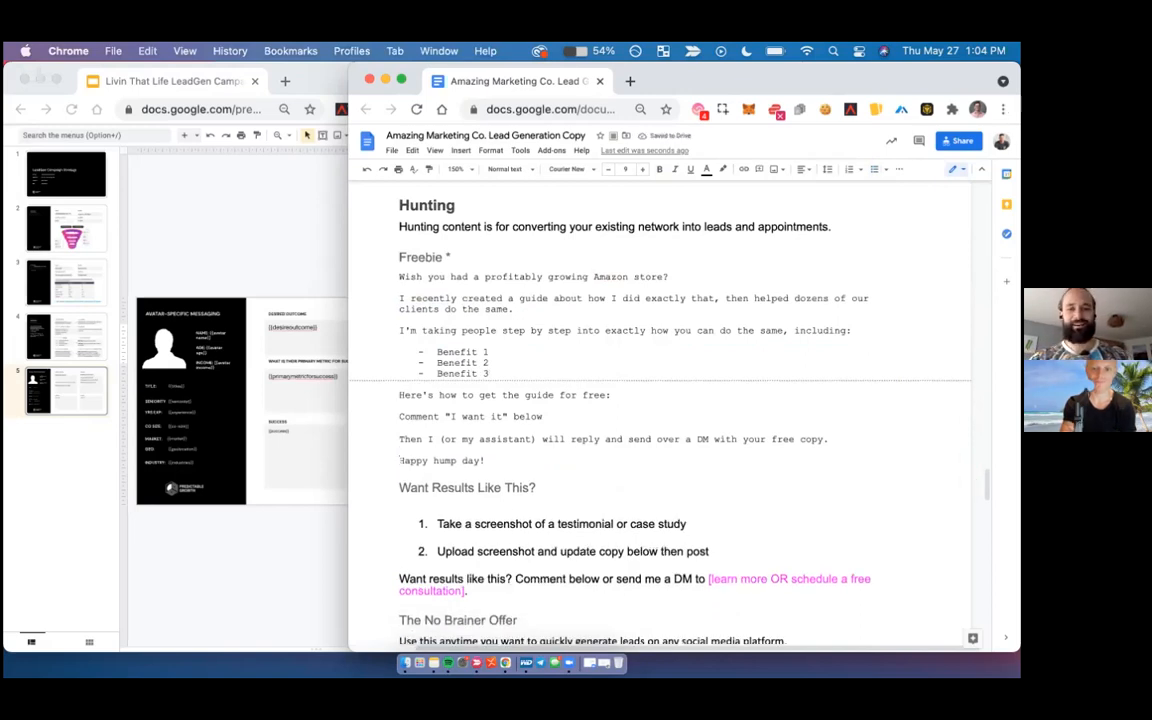
key(BackSpace)
key(BackSpace)
click(620, 452)
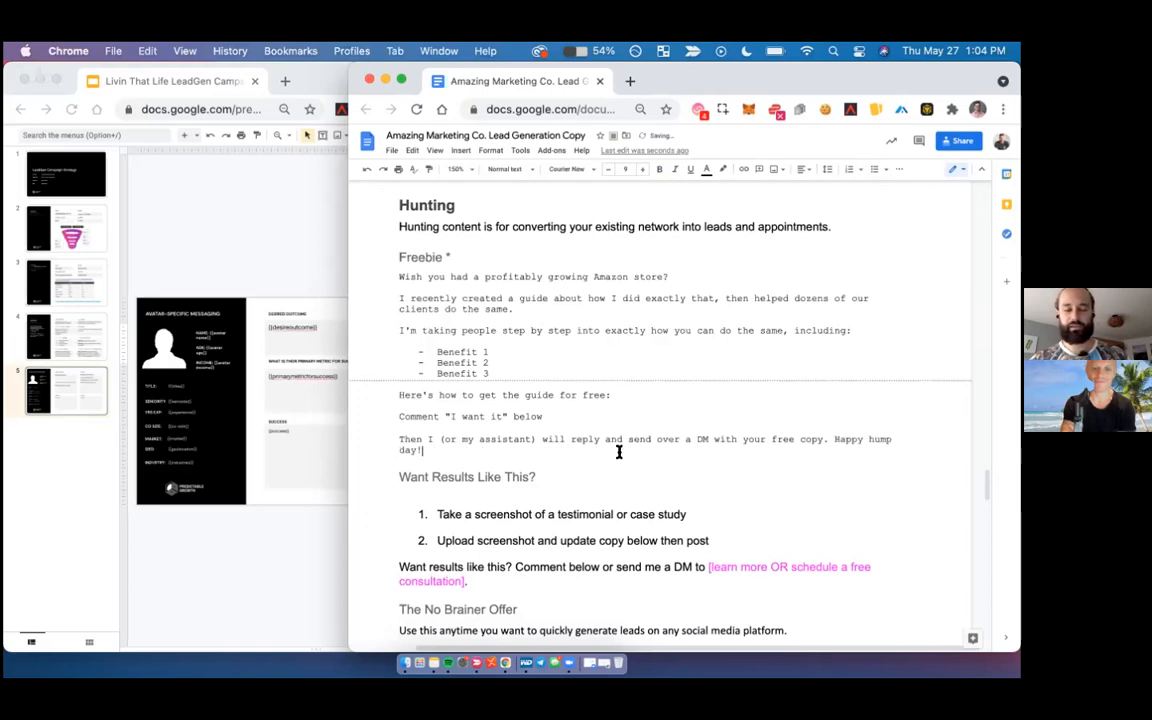
shift+click(833, 437)
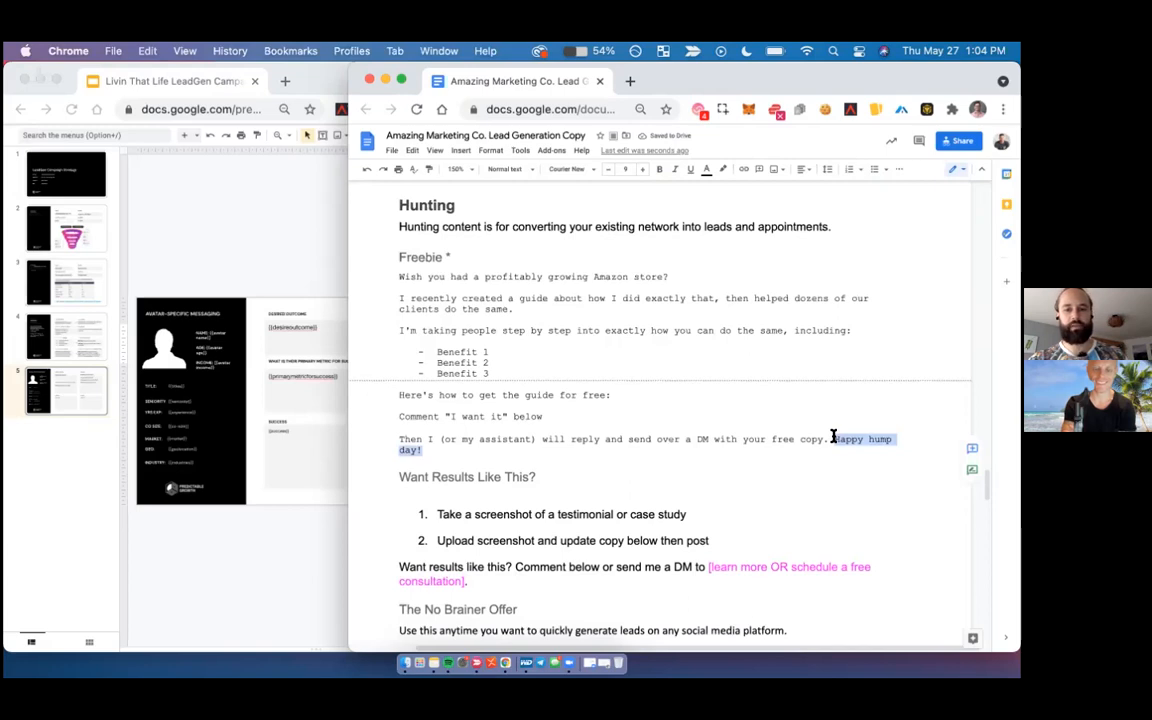
key(BackSpace)
scroll(567, 480, down, 2)
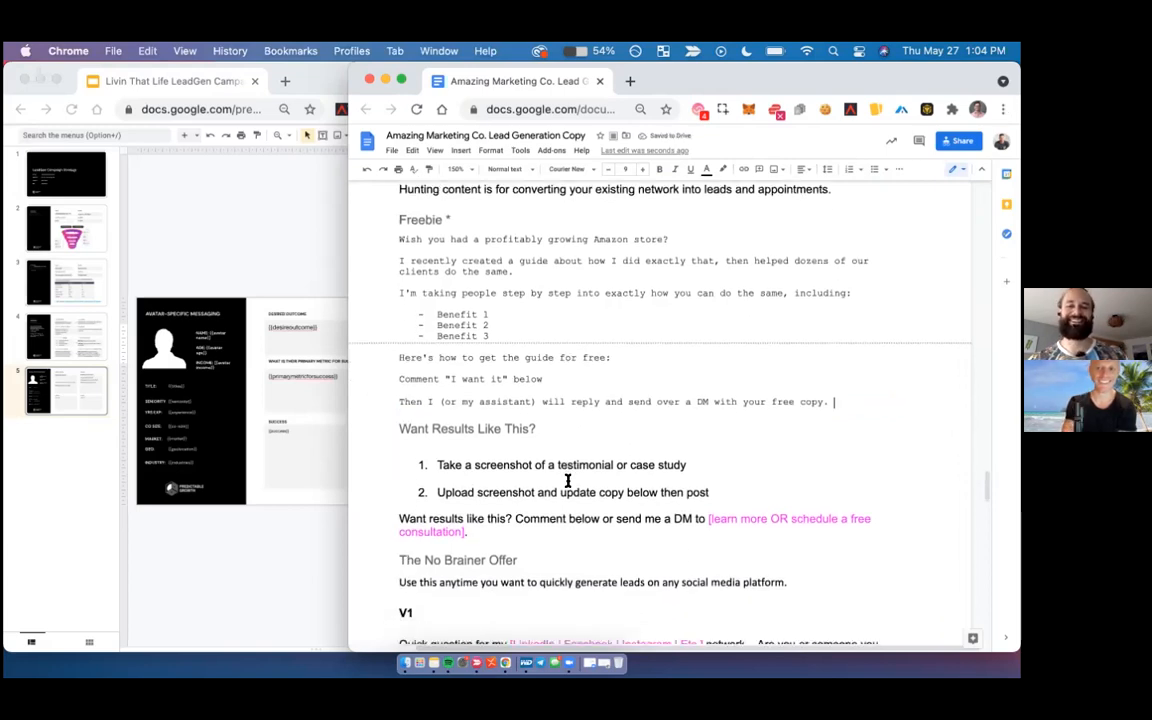
key(super+z)
click(648, 466)
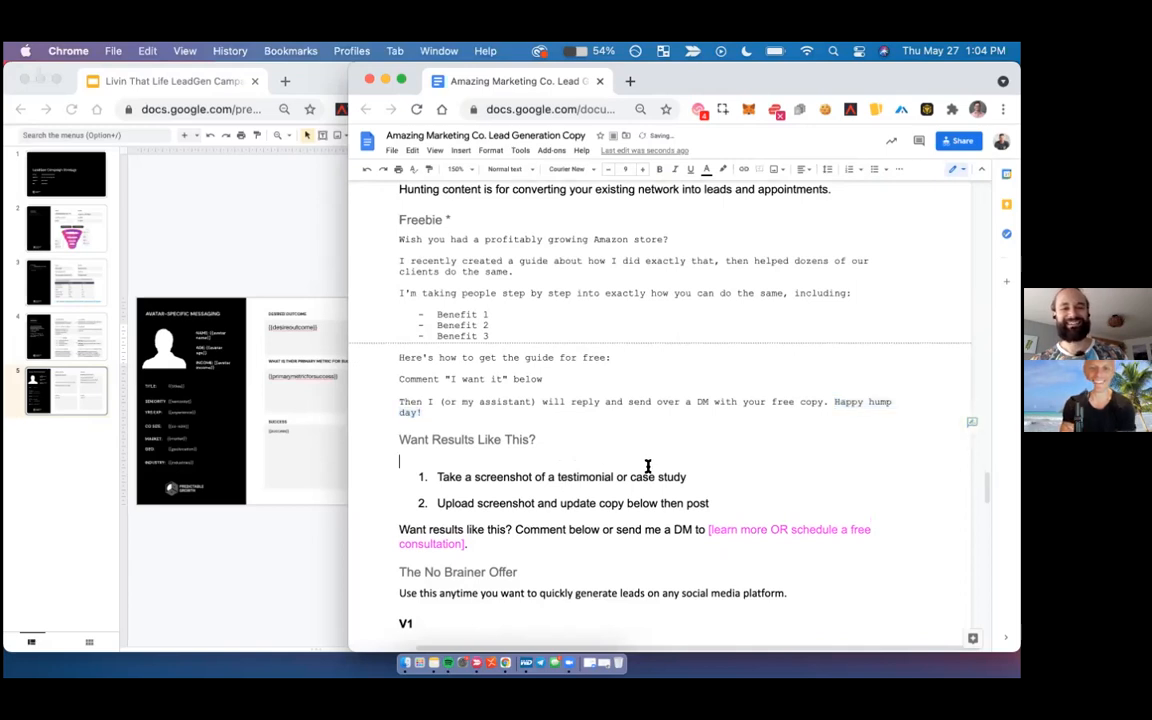
scroll(640, 462, down, 1)
key(BackSpace)
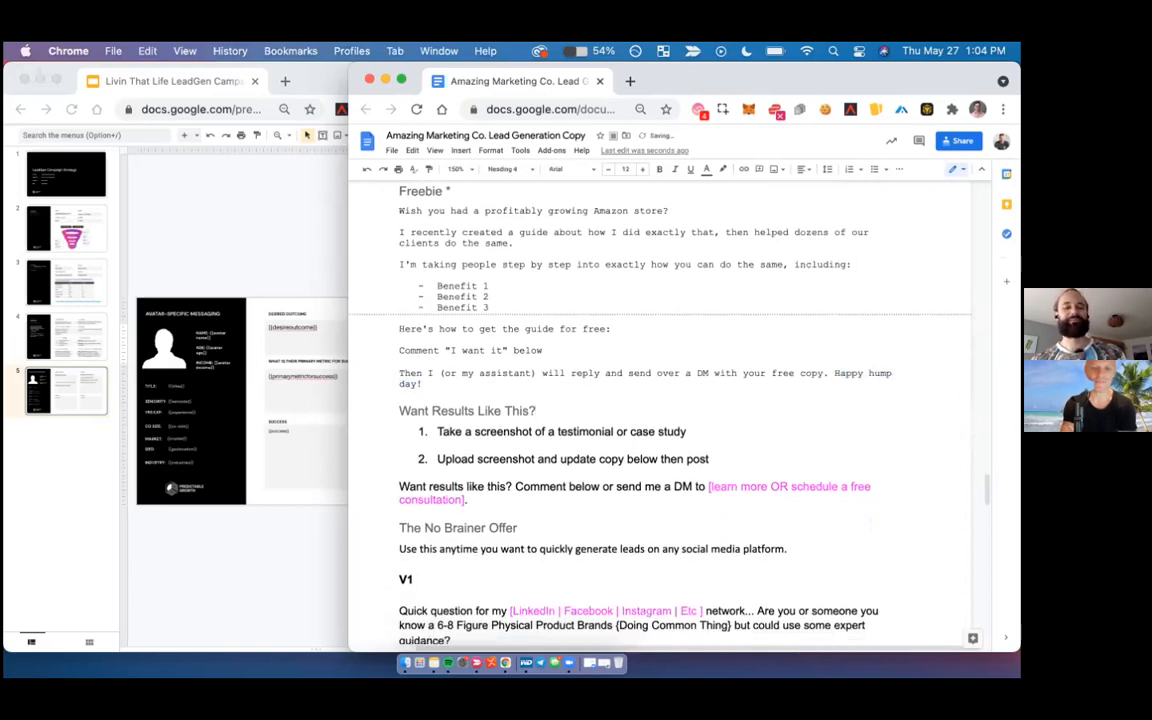
key(Return)
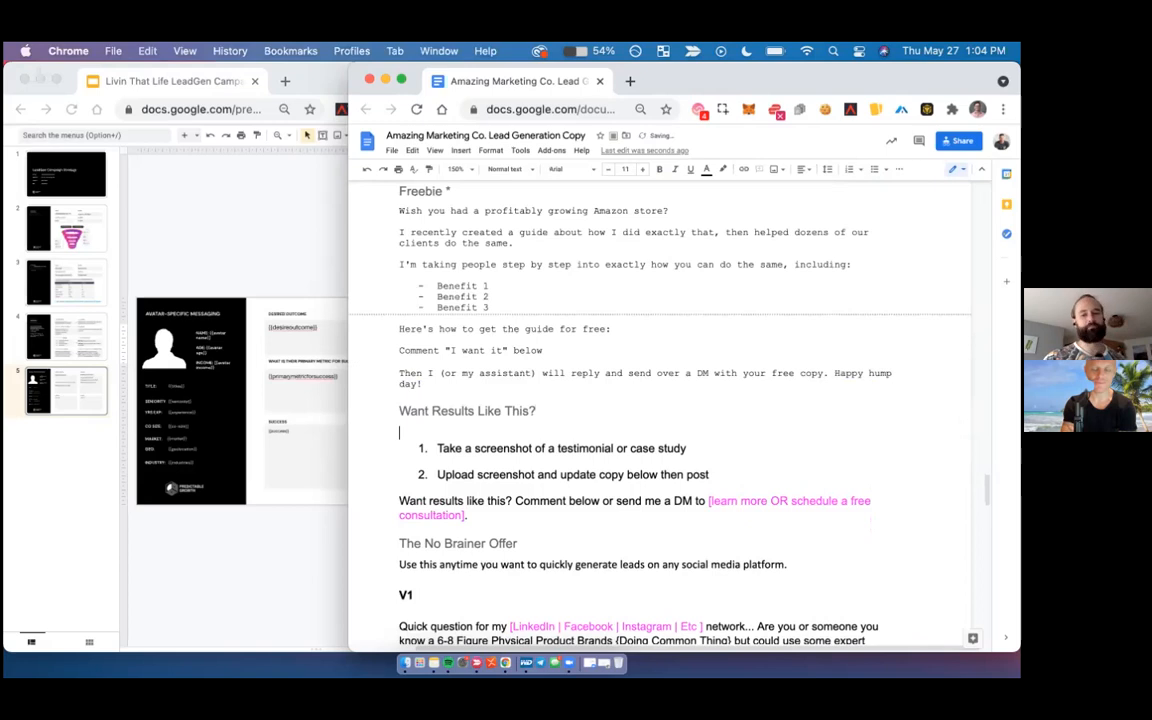
- In the "Want Results Like This?" template, replace the bracketed call-to-action placeholder after "send me a DM to" with "schedule your free ad account audit."
scroll(502, 437, down, 1)
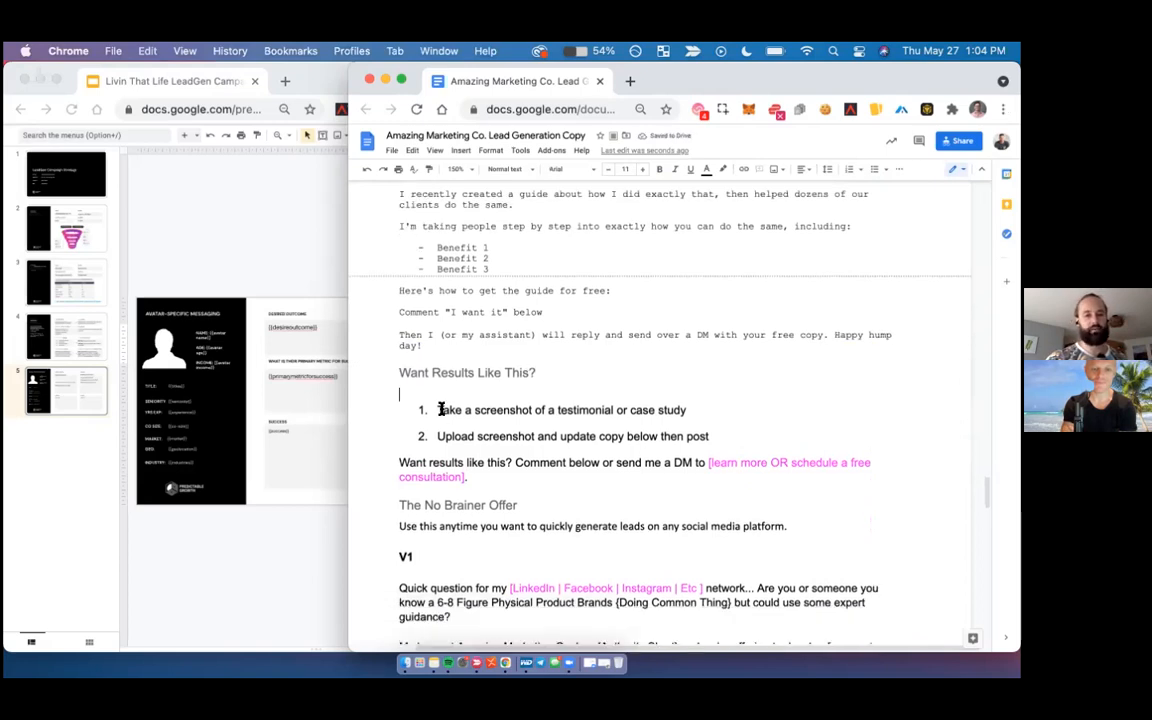
triple_click(440, 409)
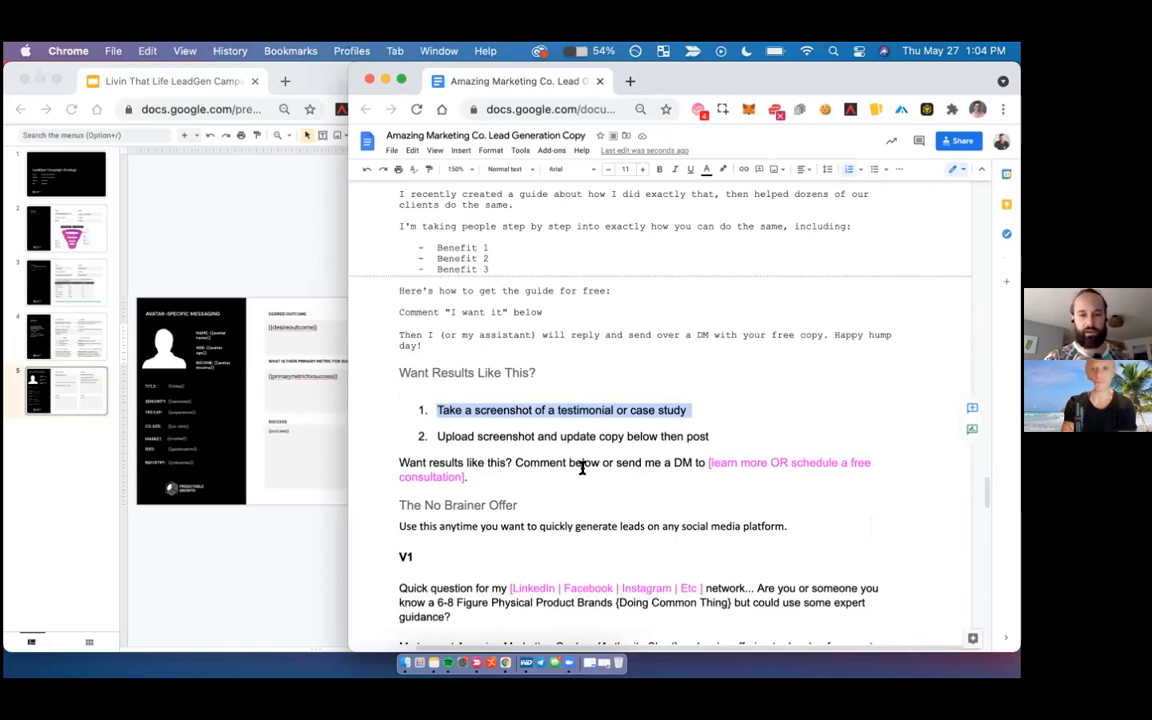
click(705, 462)
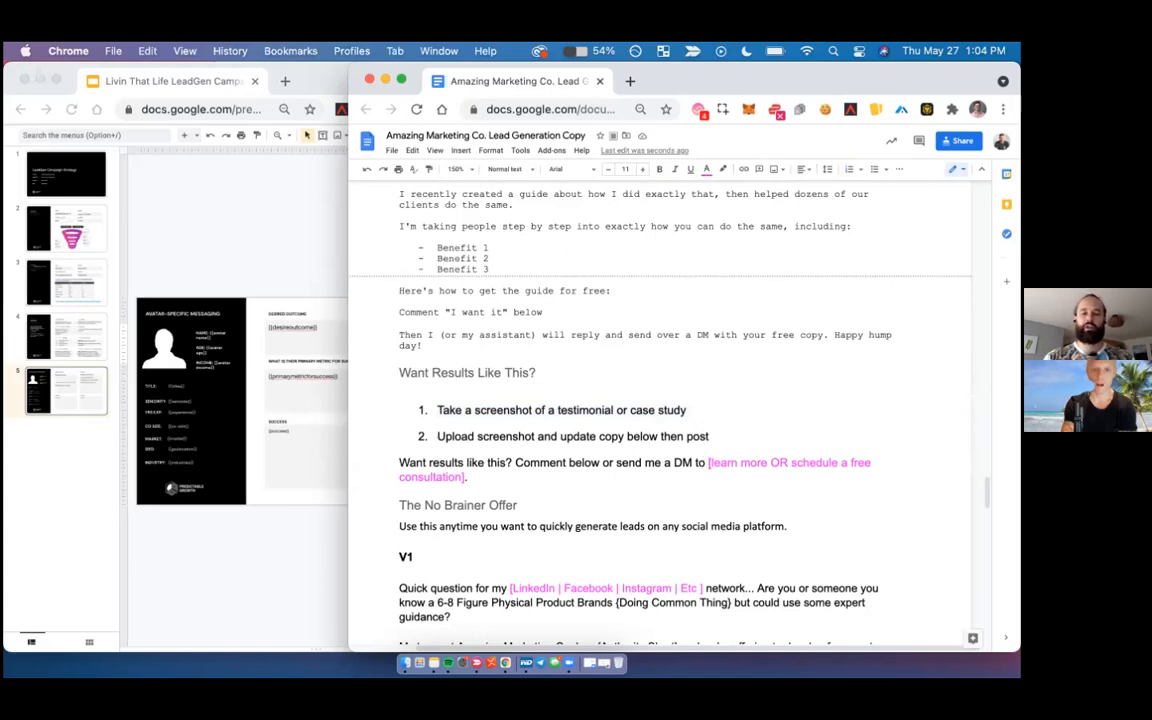
text(schedule your free ad a)
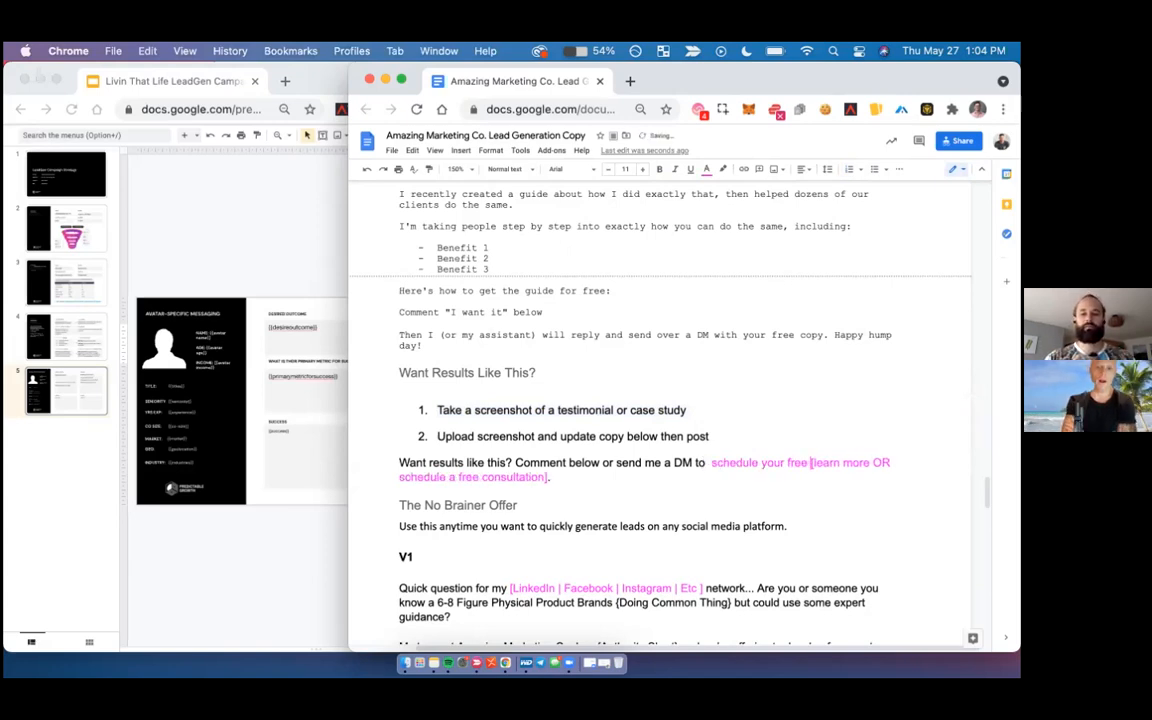
text(d)
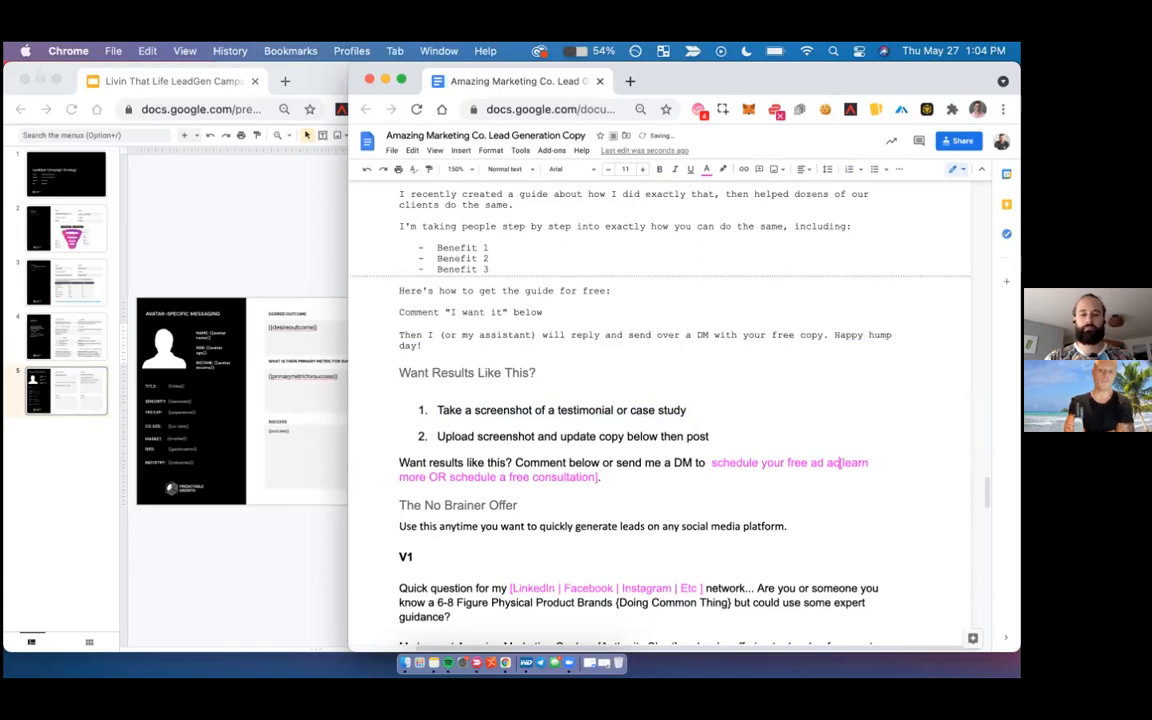
text(count audit)
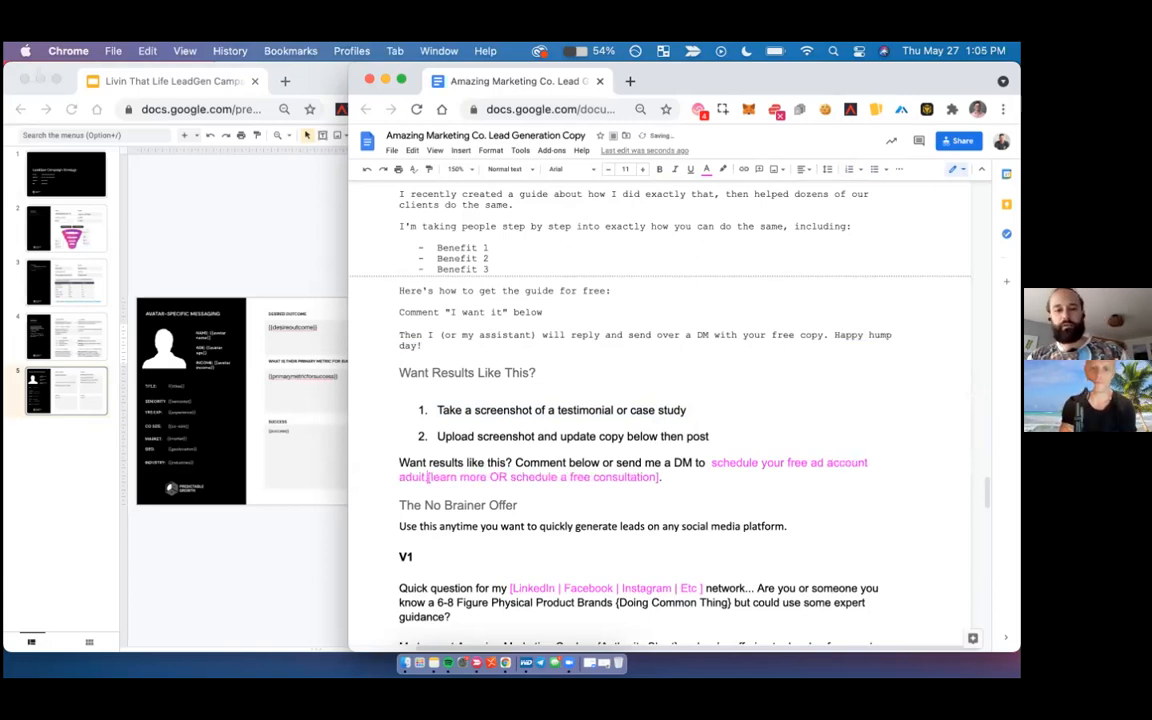
key(BackSpace)
key(BackSpace)
text(it.)
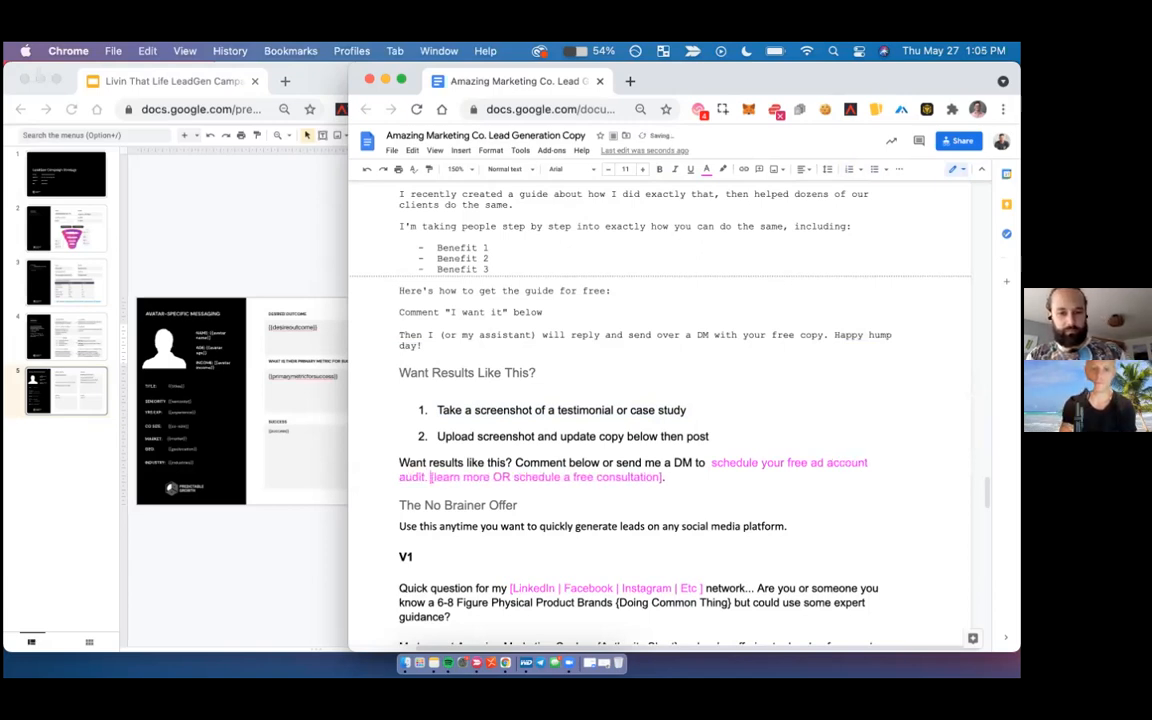
drag(667, 477, 430, 476)
key(BackSpace)
- Review the V1, V2 and V3 variants of The No Brainer Offer template, including their remaining placeholders
scroll(660, 420, down, 2)
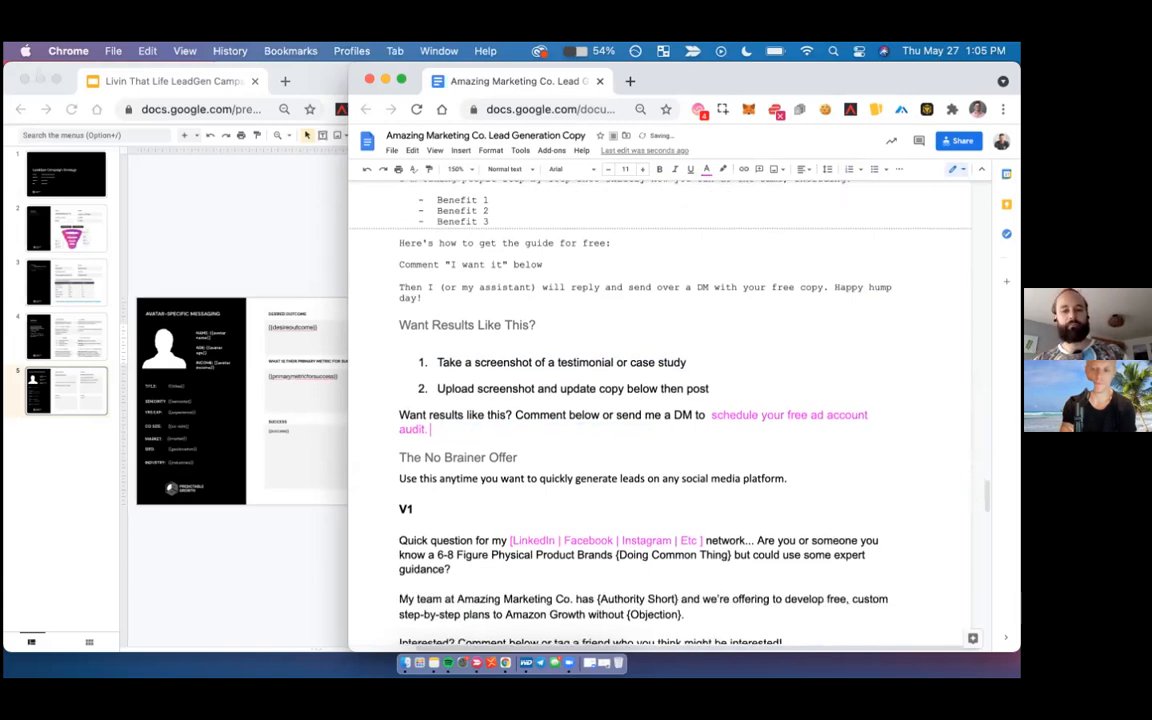
scroll(660, 420, down, 2)
scroll(399, 314, down, 3)
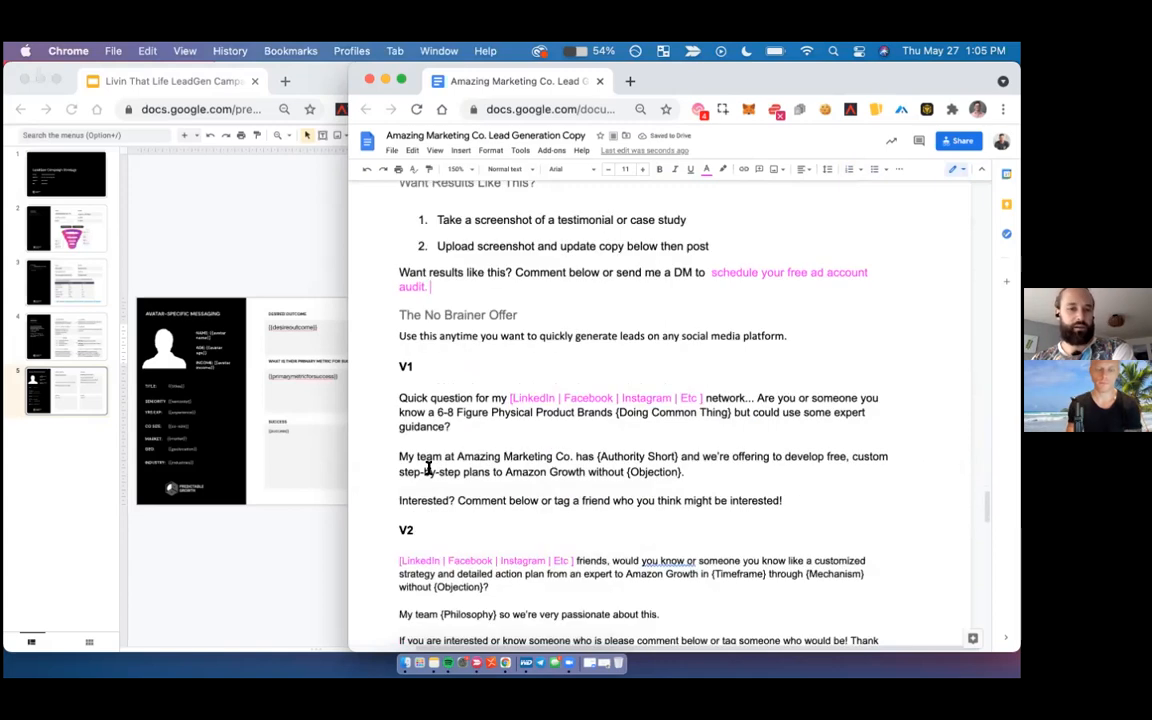
double_click(401, 314)
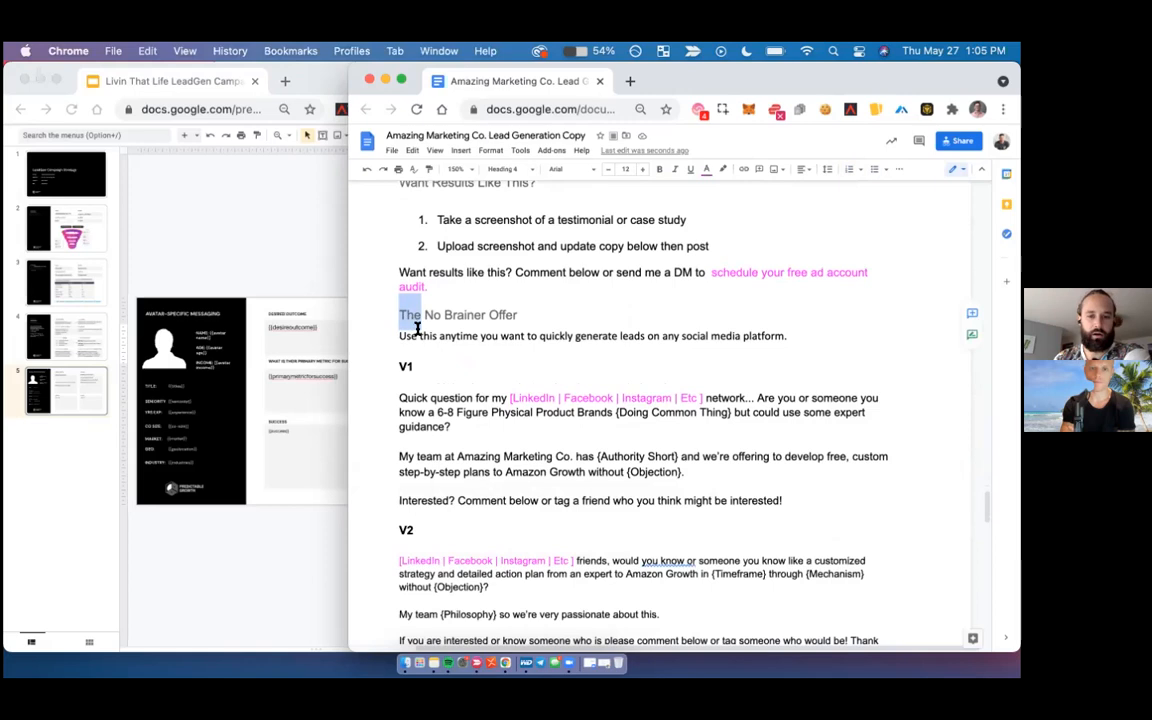
scroll(425, 383, down, 1)
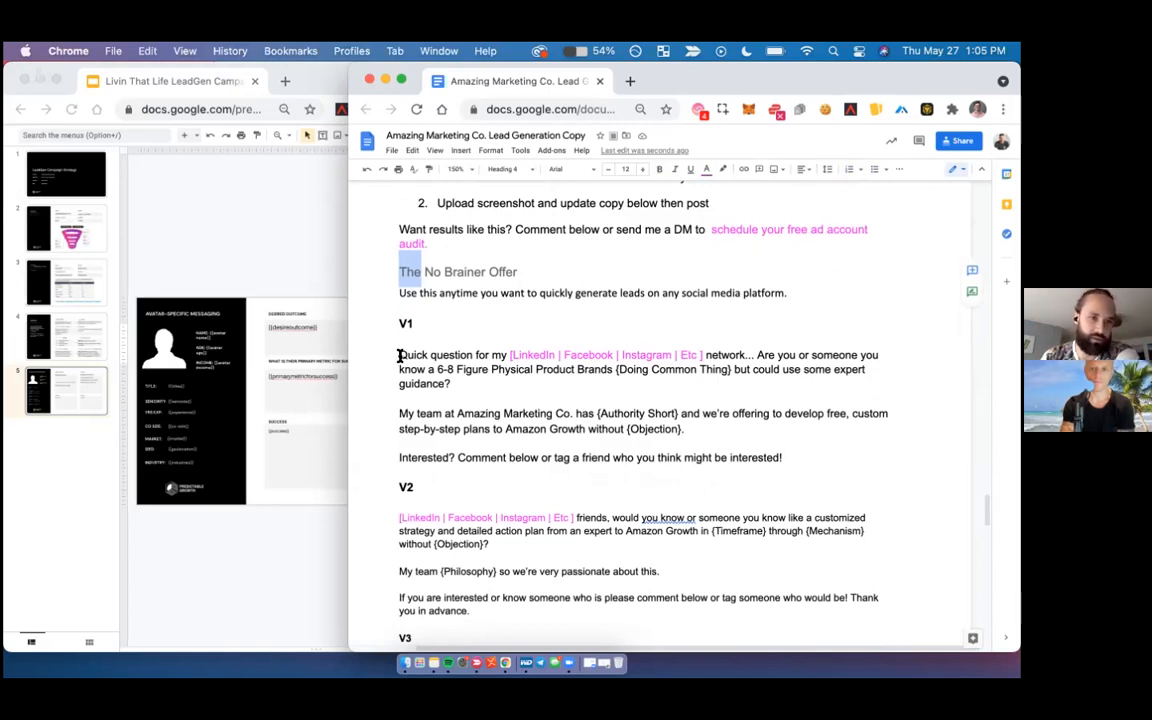
scroll(399, 356, down, 1)
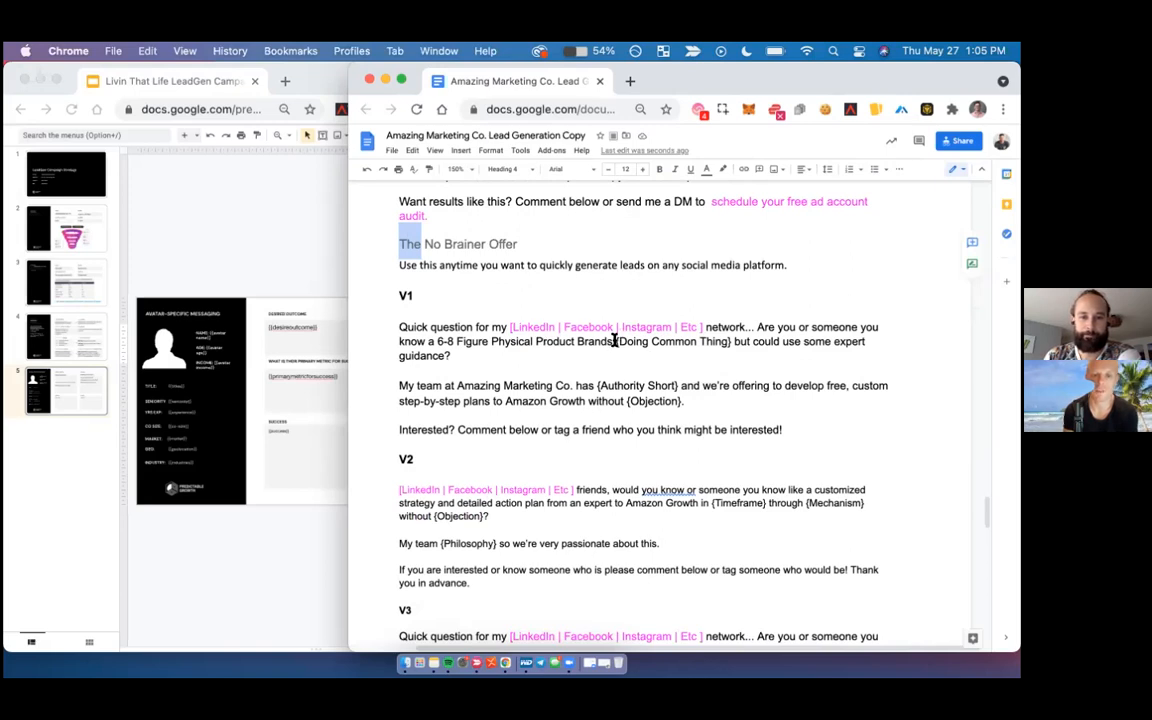
scroll(614, 340, down, 5)
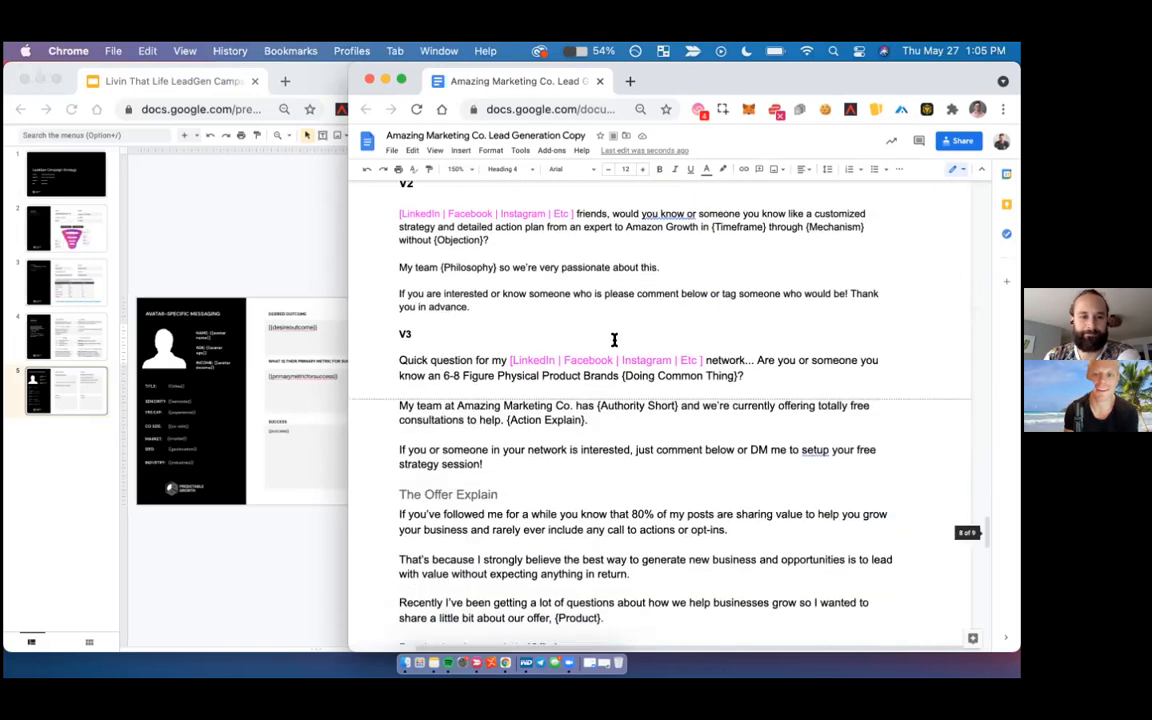
scroll(614, 340, up, 3)
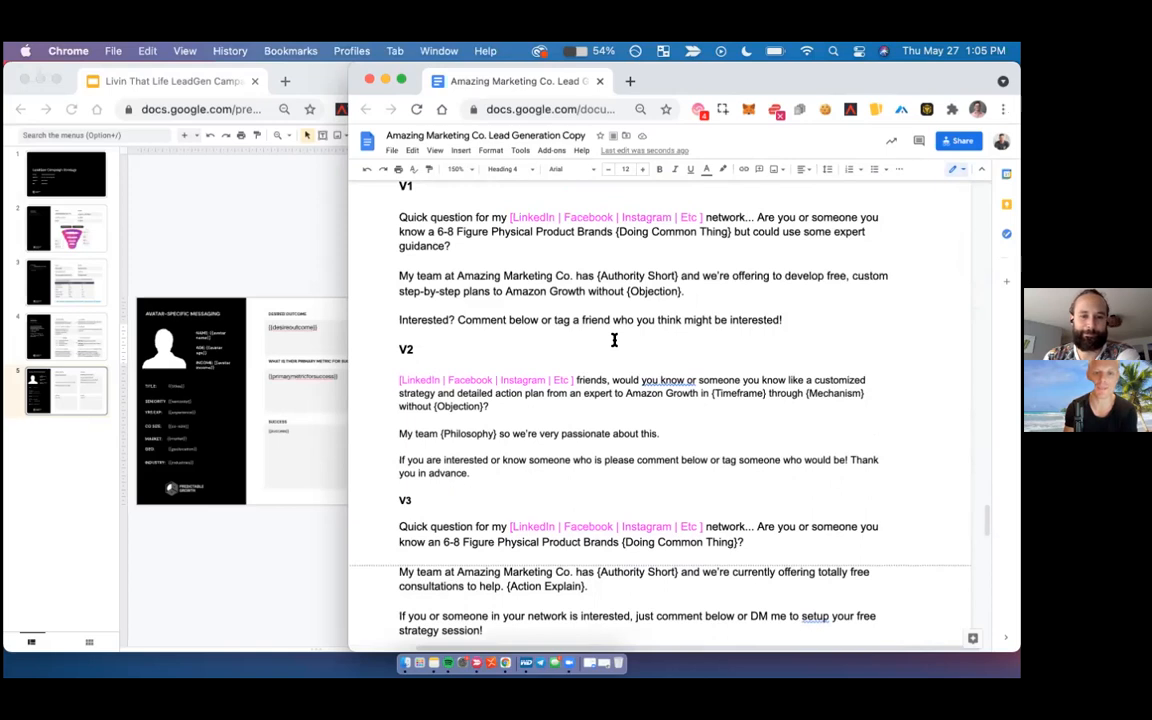
scroll(614, 340, down, 1)
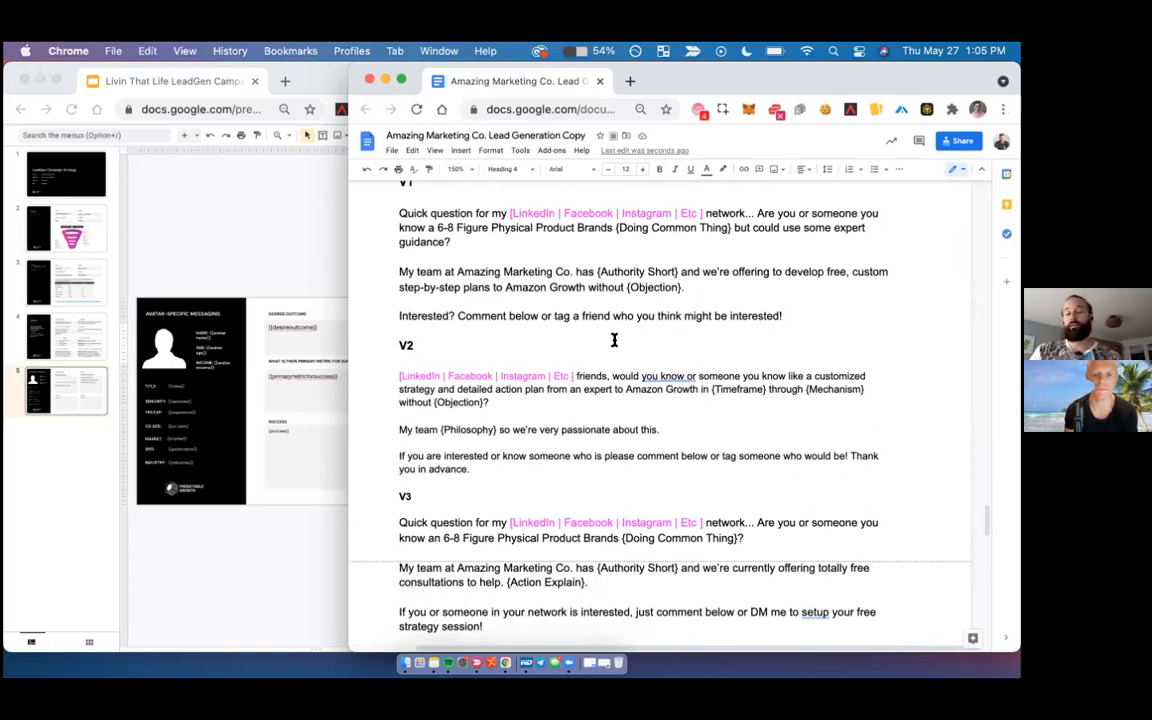
scroll(614, 340, down, 5)
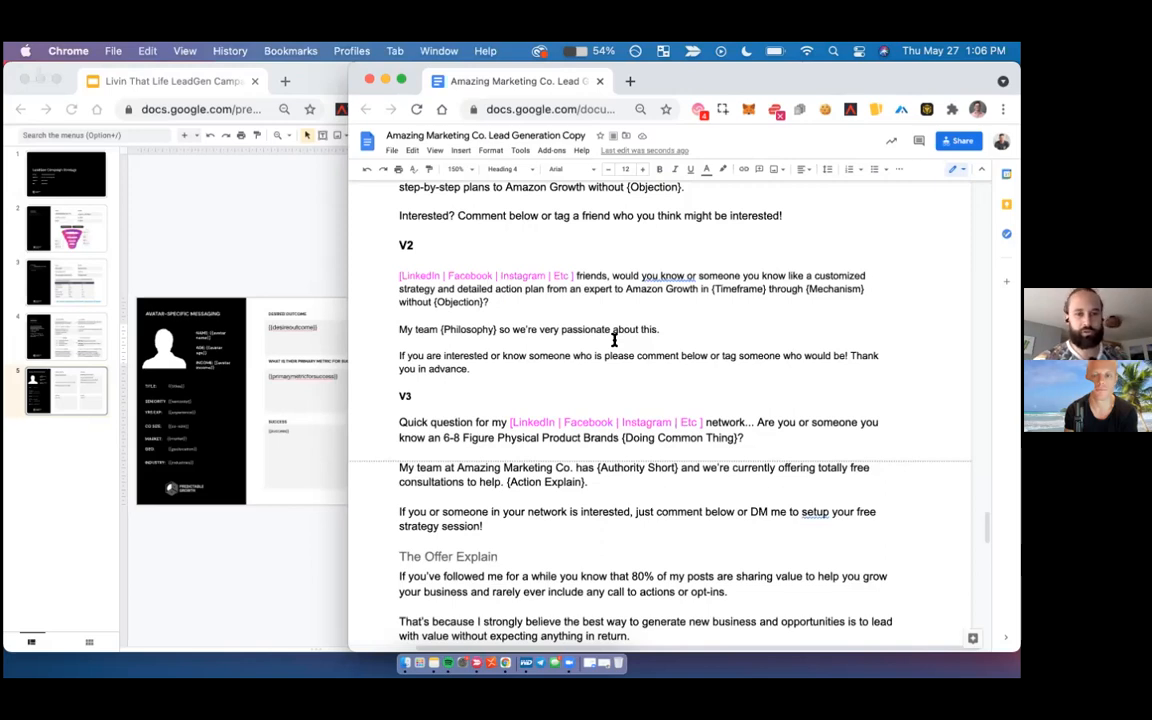
scroll(614, 340, up, 1)
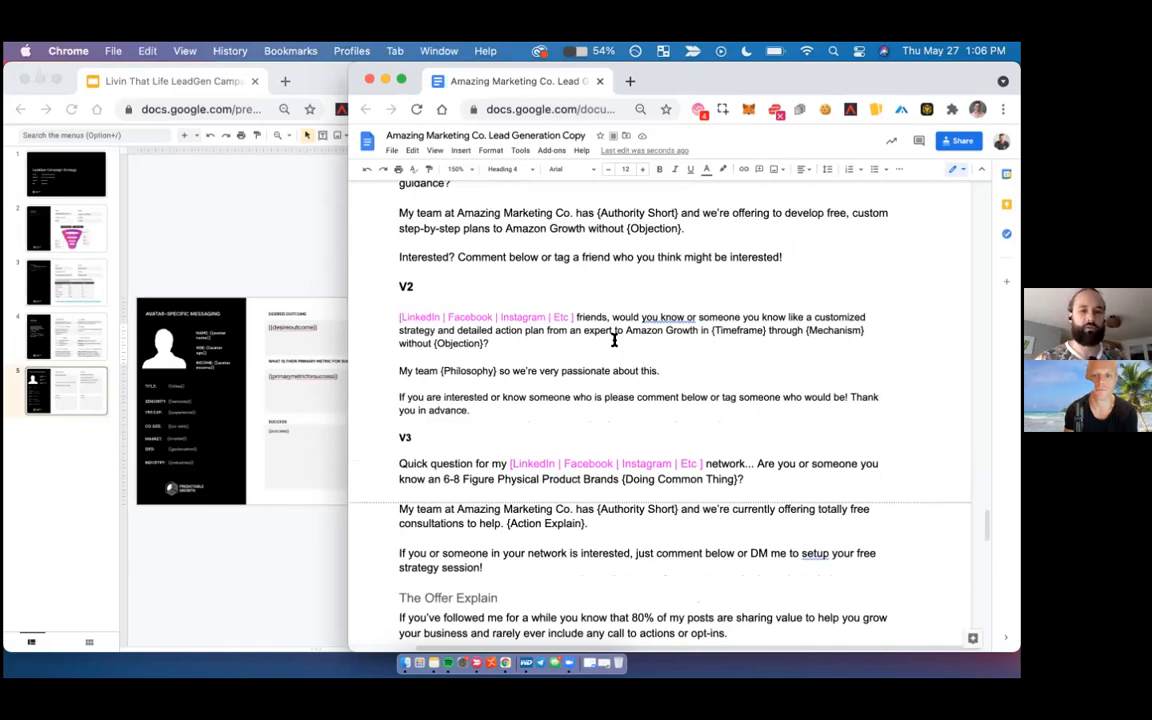
scroll(614, 340, down, 2)
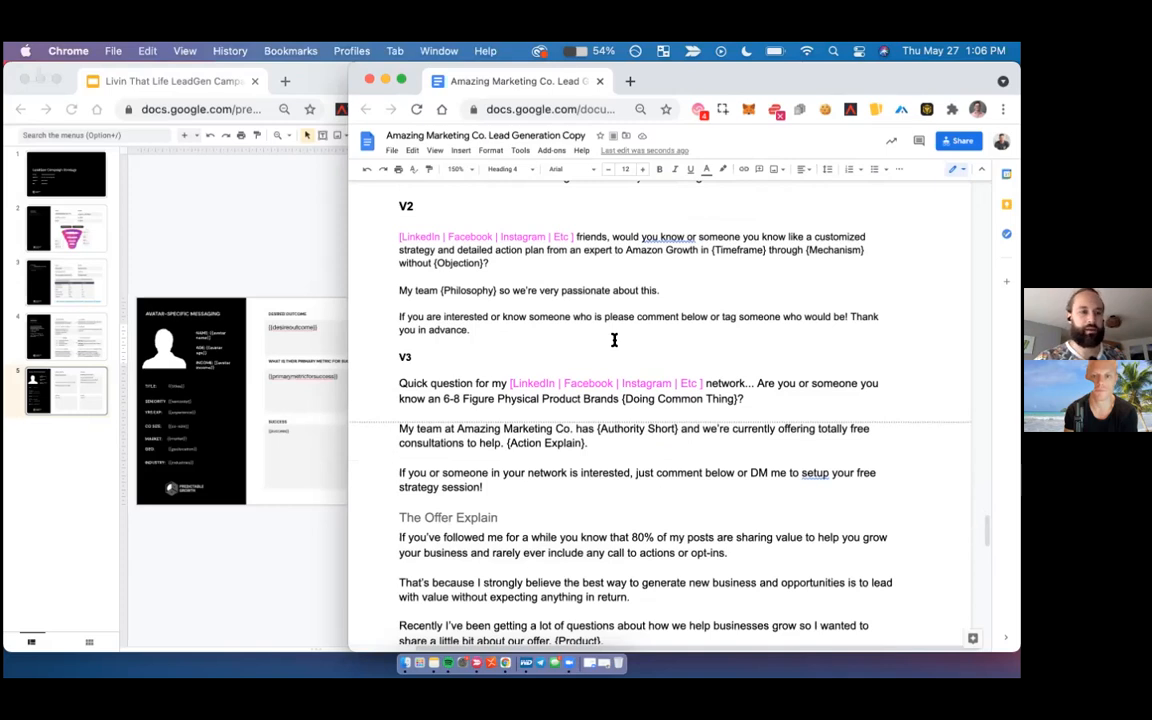
scroll(614, 340, down, 3)
scroll(614, 340, down, 9)
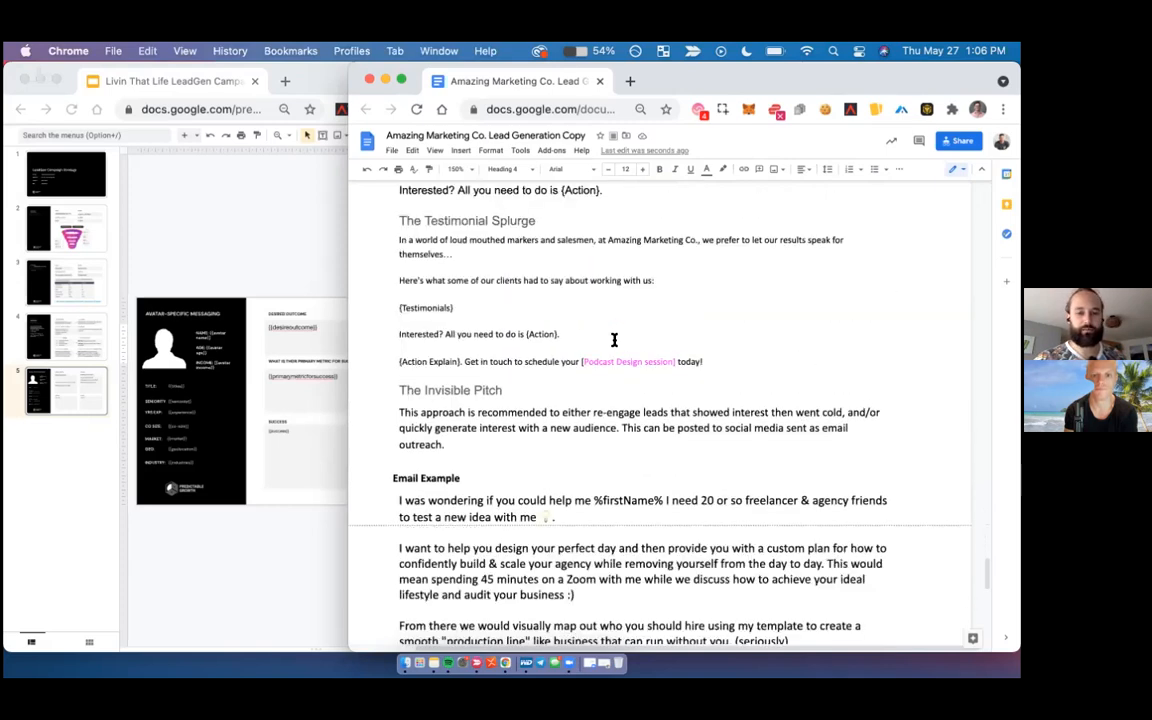
scroll(614, 340, down, 11)
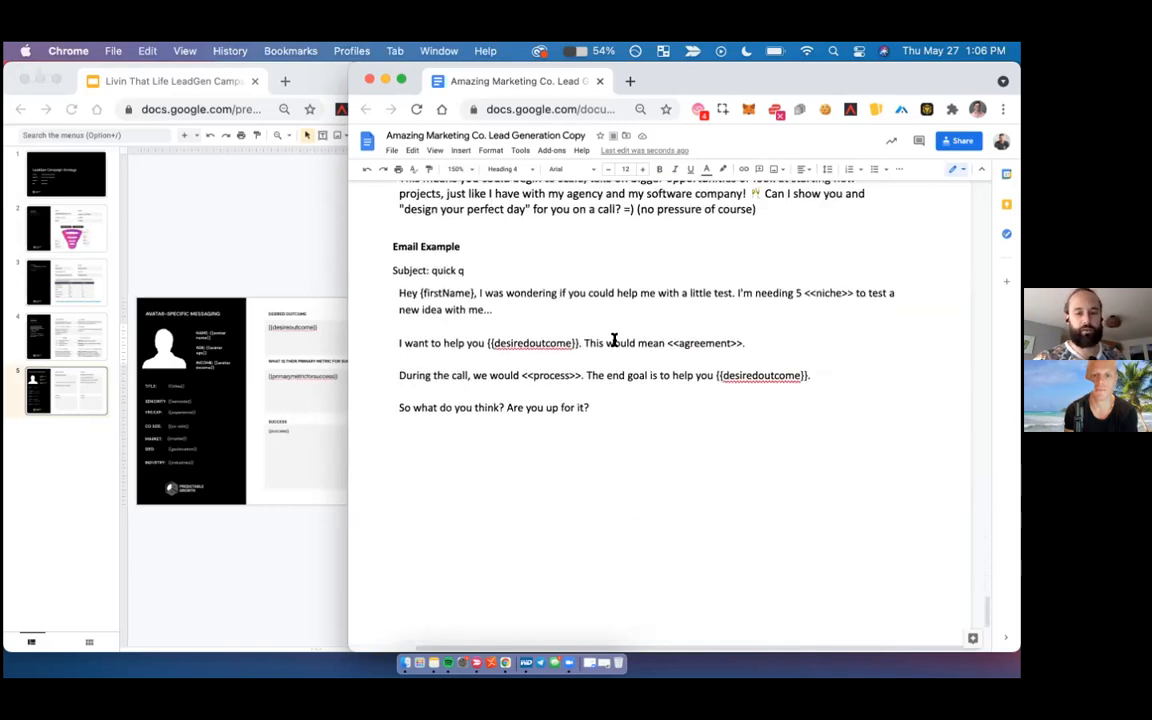
scroll(614, 340, up, 6)
scroll(510, 288, up, 15)
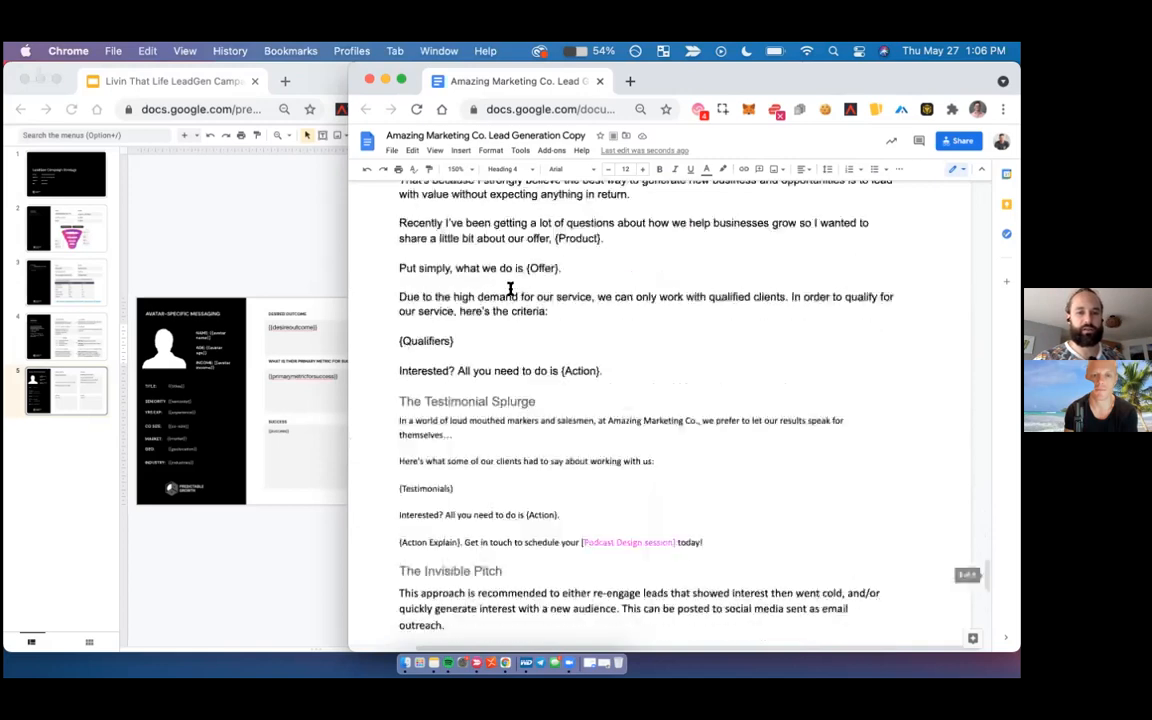
scroll(510, 288, up, 20)
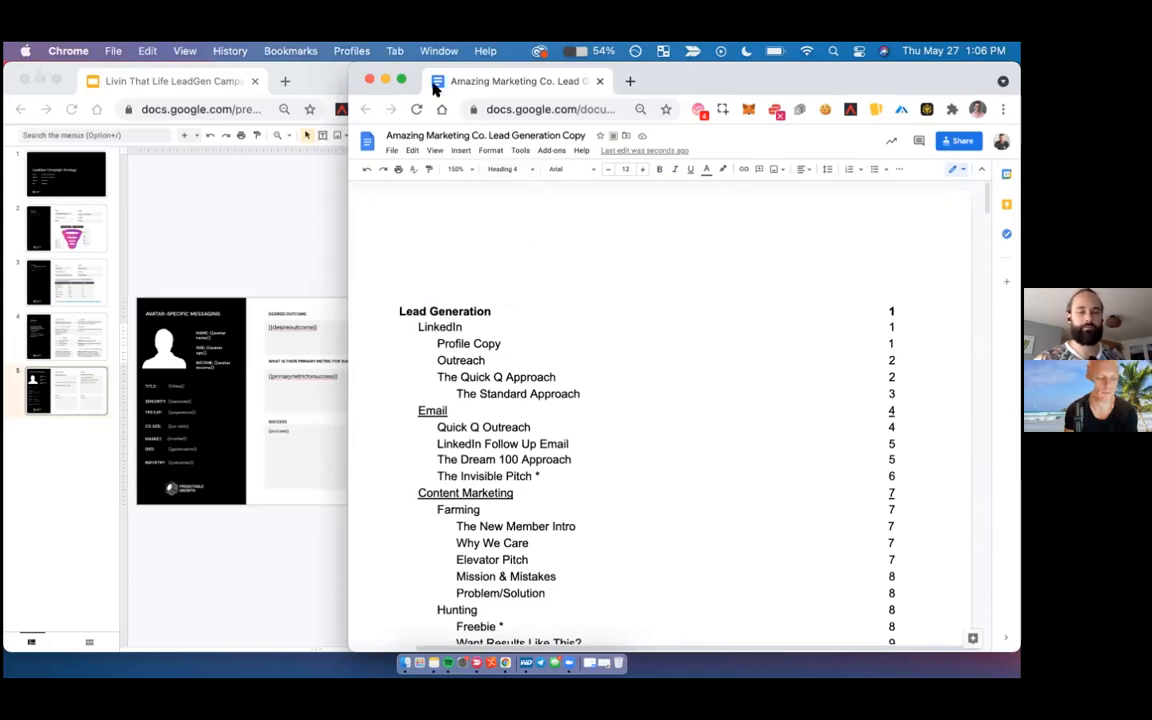
- Merge the copy document's tab into the campaign slides' browser window, and minimize the widened window
drag(500, 82, 284, 84)
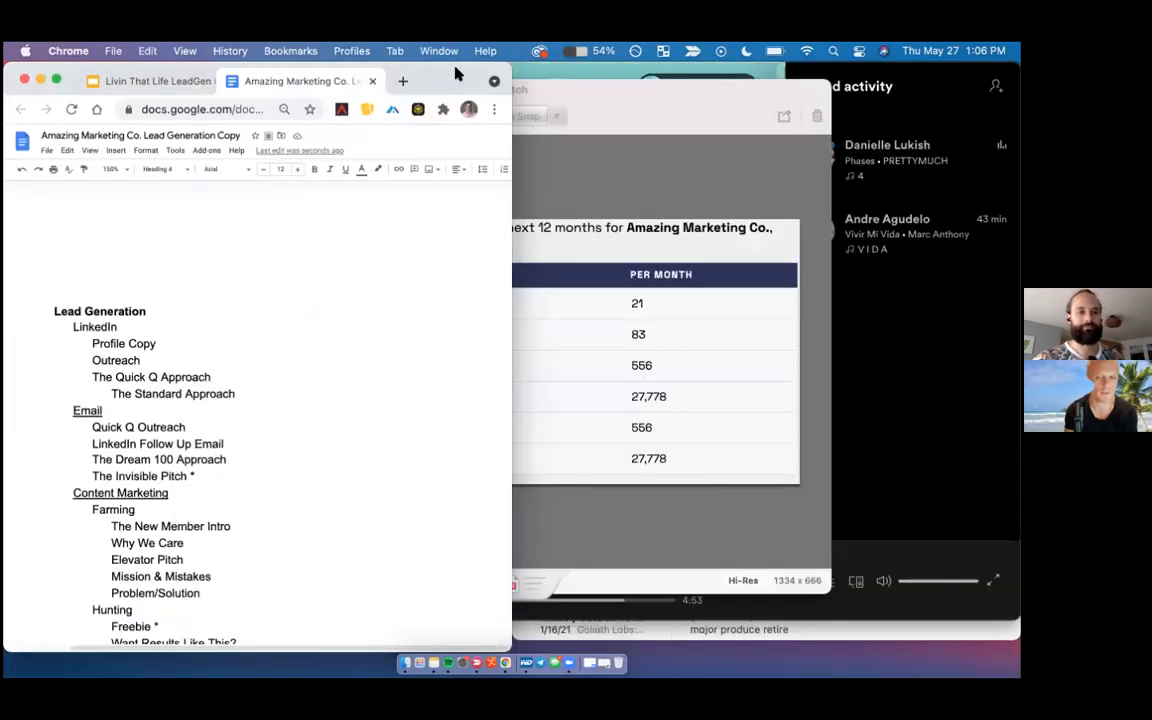
drag(453, 80, 583, 44)
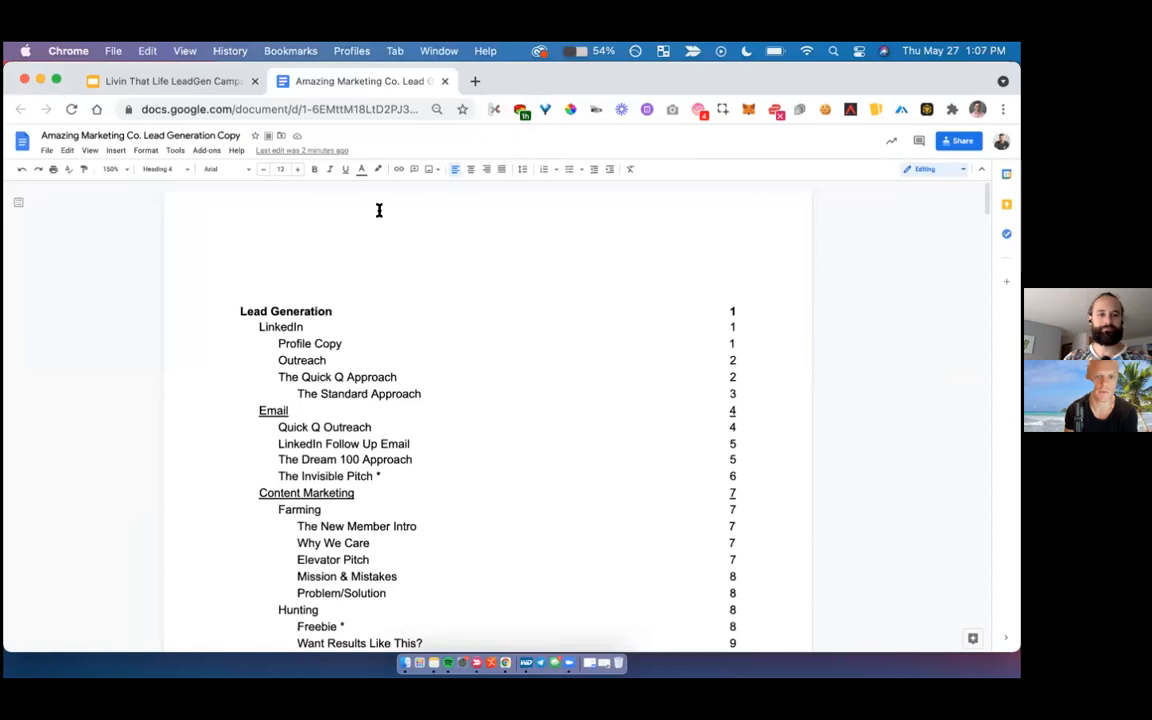
click(40, 78)
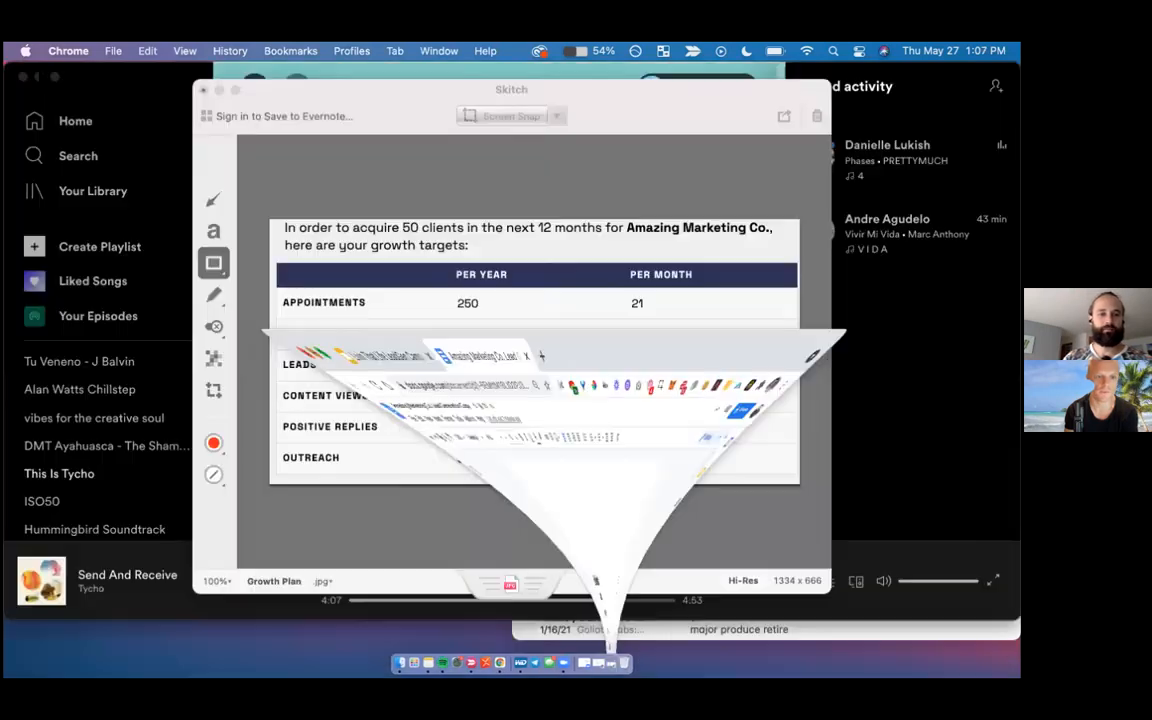